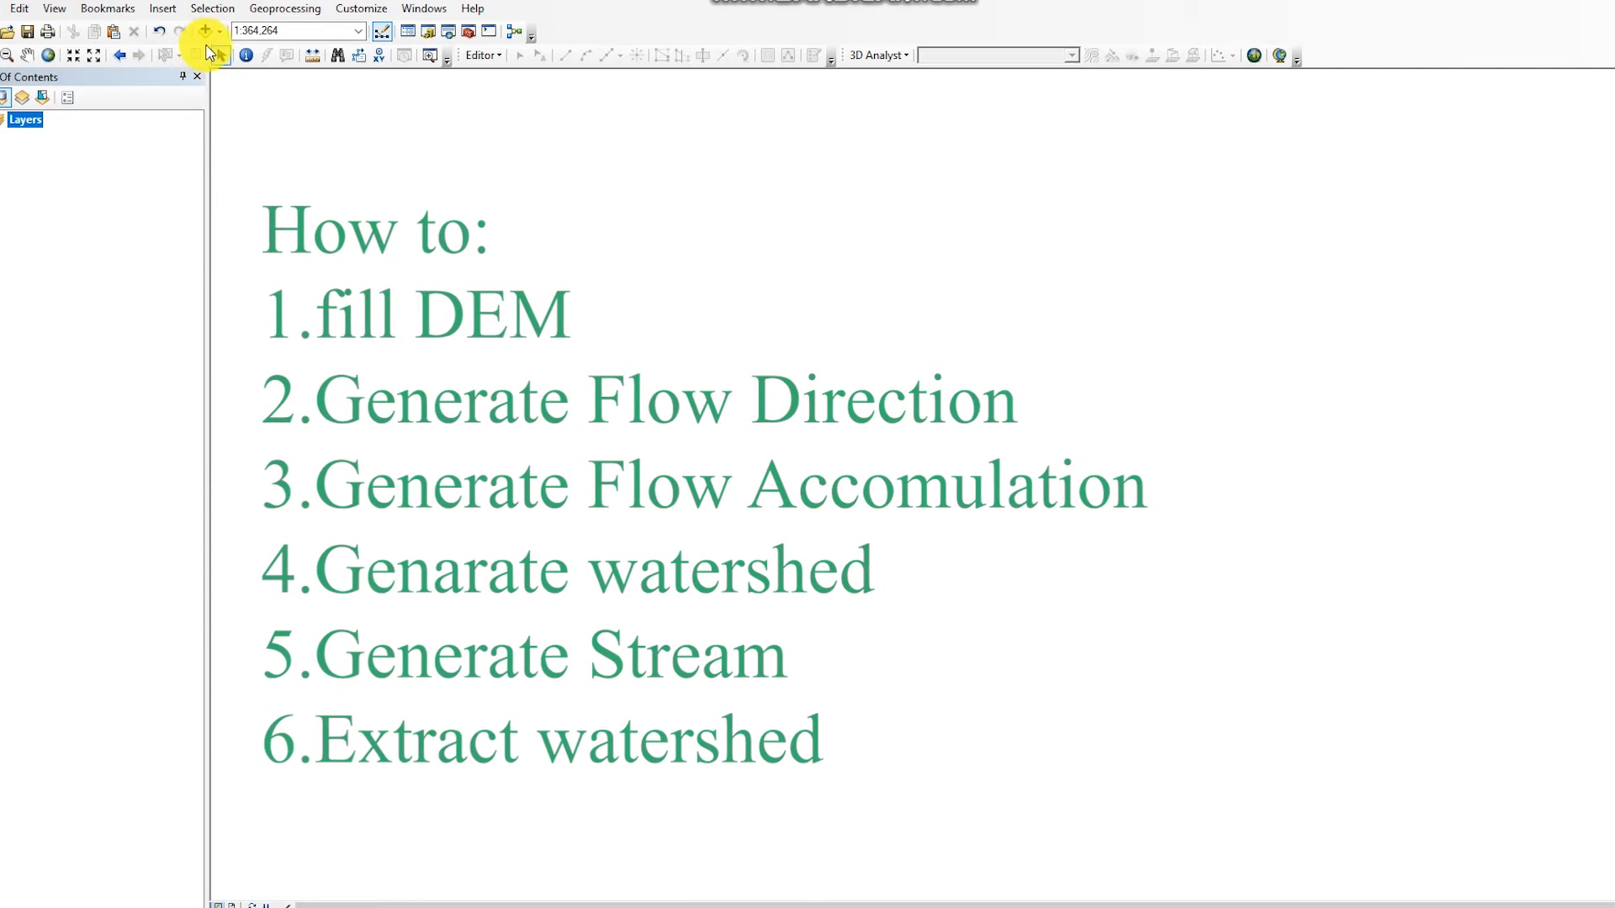
- Add the raster n08_e036_1arc_v3_Clip91.tif from the training folder to the map and dismiss the coordinate system warning
{"action": "left_click", "coordinate": [202, 34]}
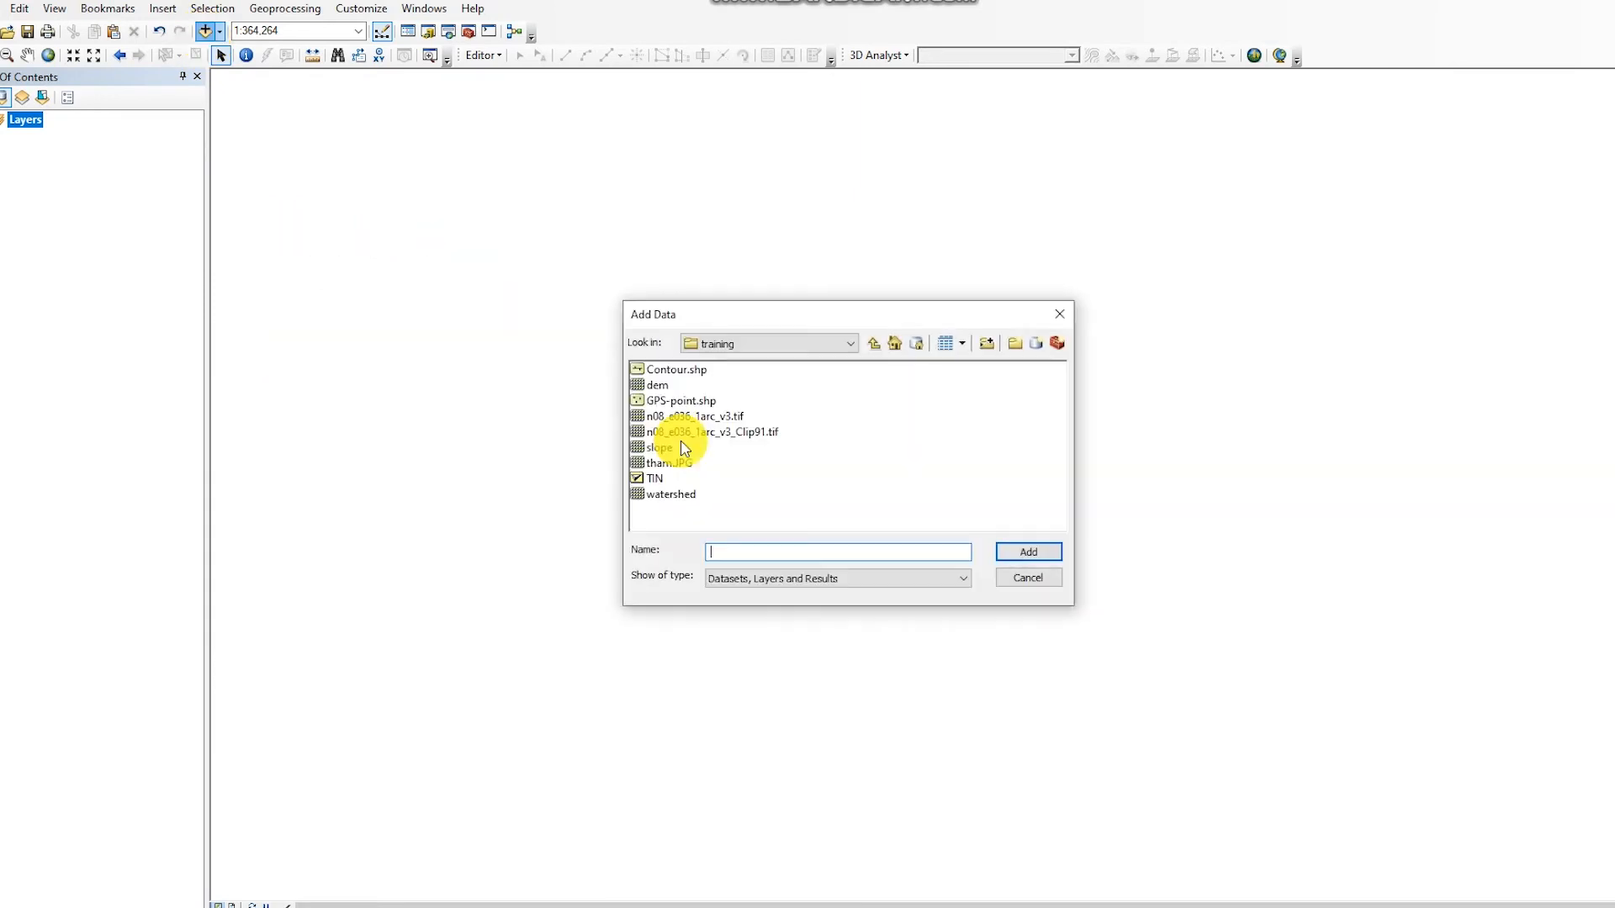
{"action": "left_click", "coordinate": [697, 433]}
{"action": "left_click", "coordinate": [1029, 555]}
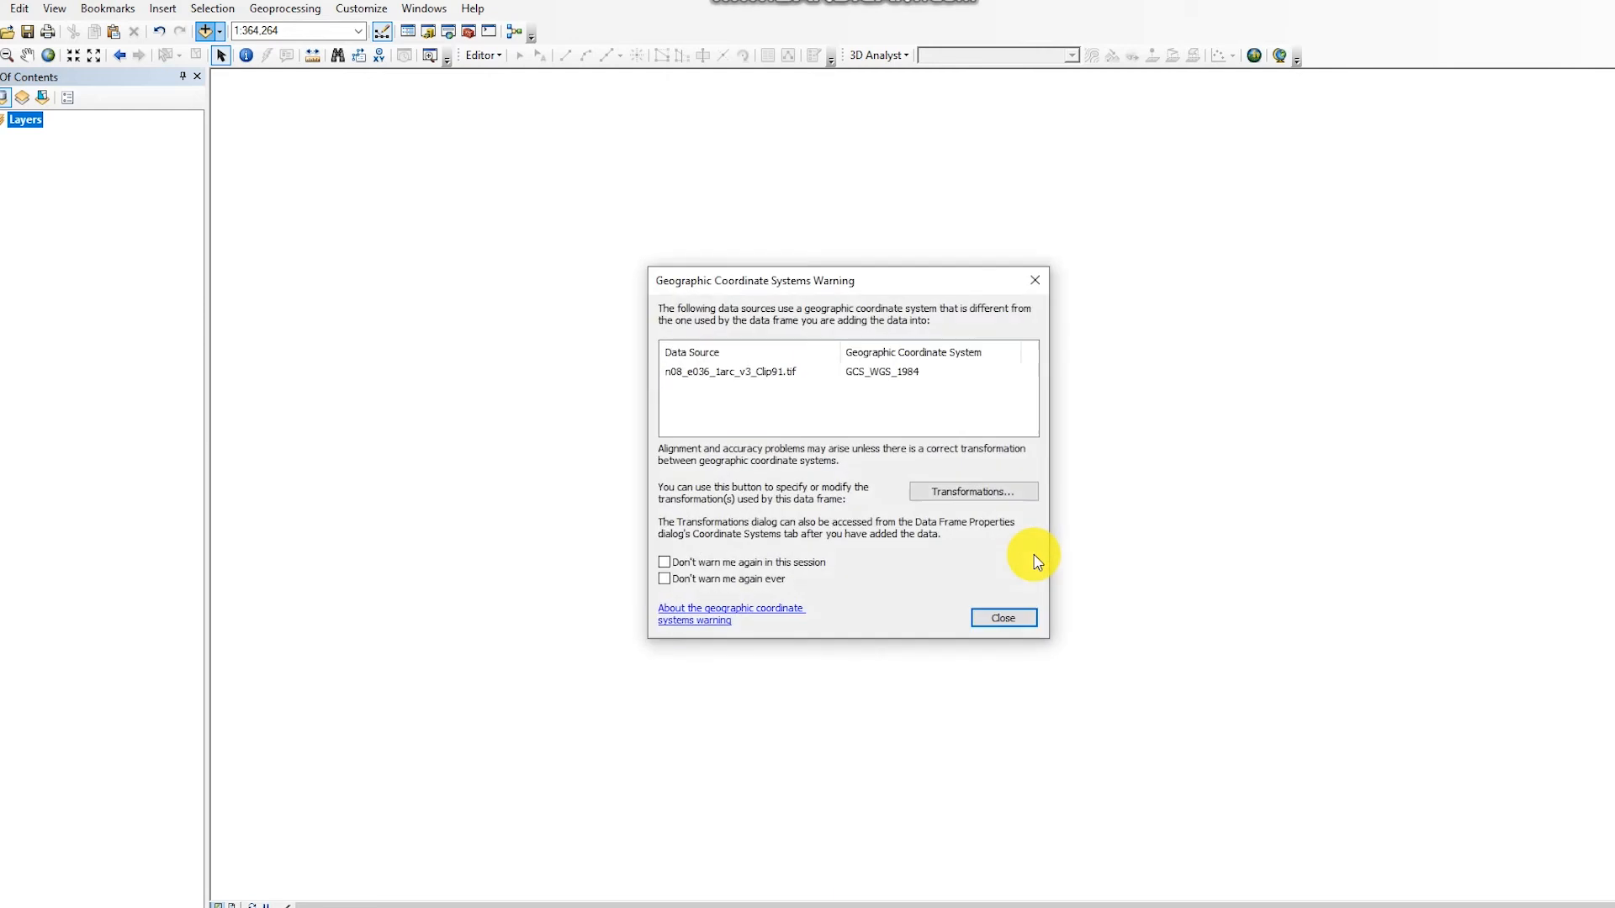
{"action": "left_click", "coordinate": [1003, 618]}
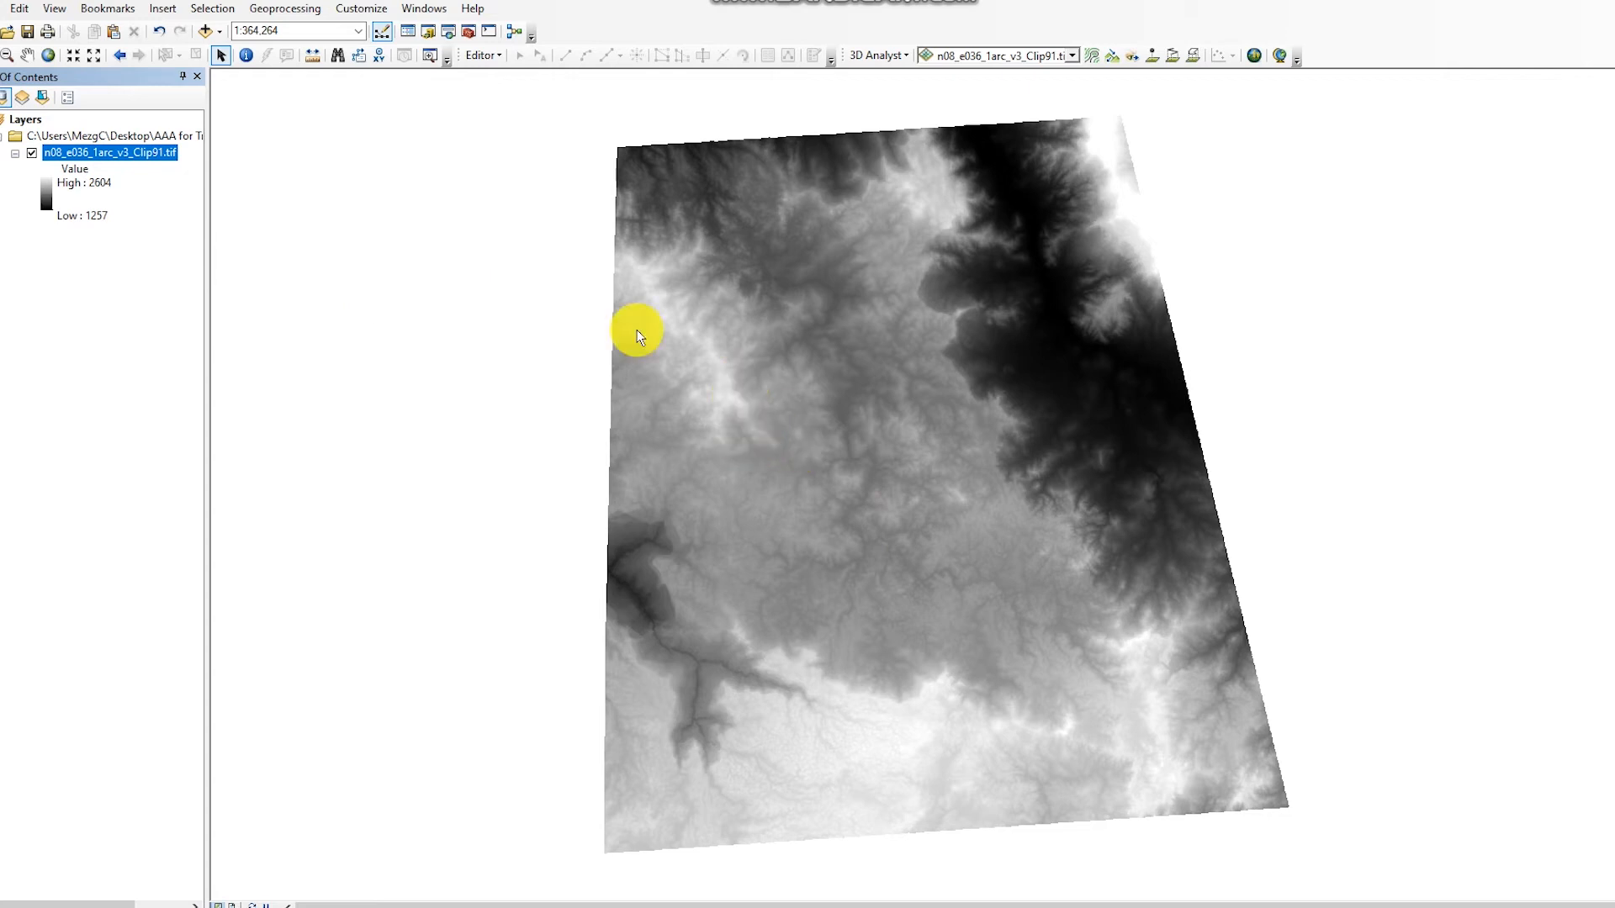
- Show ArcToolbox, collapse the expanded Spatial Analyst and Analysis toolsets, and list the Hydrology tools of Spatial Analyst
{"action": "left_click", "coordinate": [468, 34]}
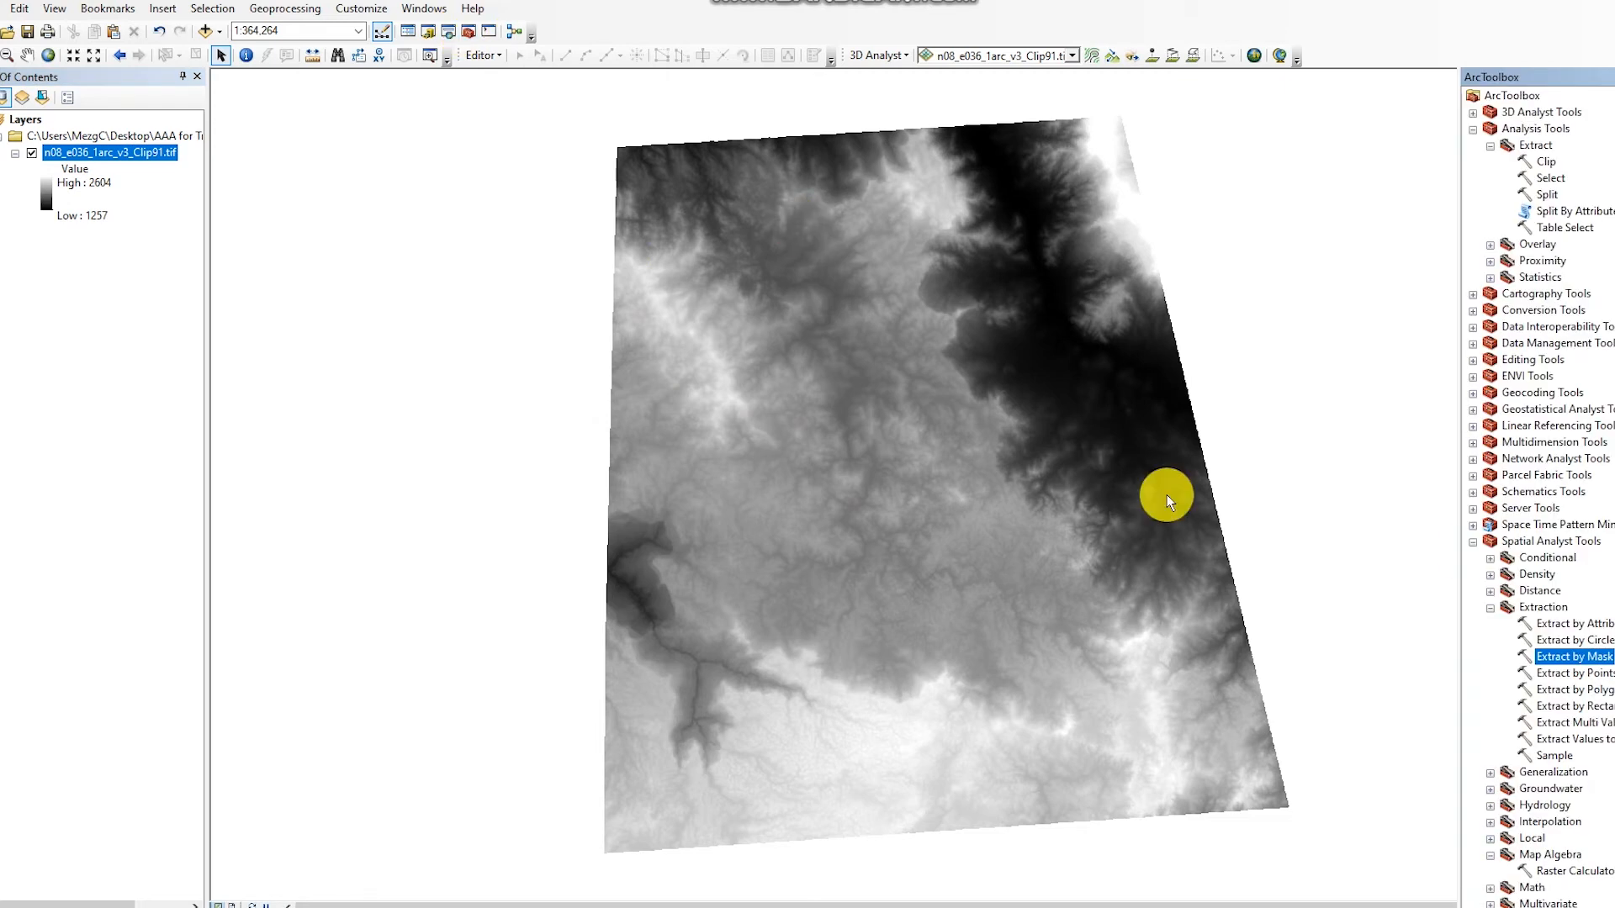
{"action": "left_click", "coordinate": [1490, 608]}
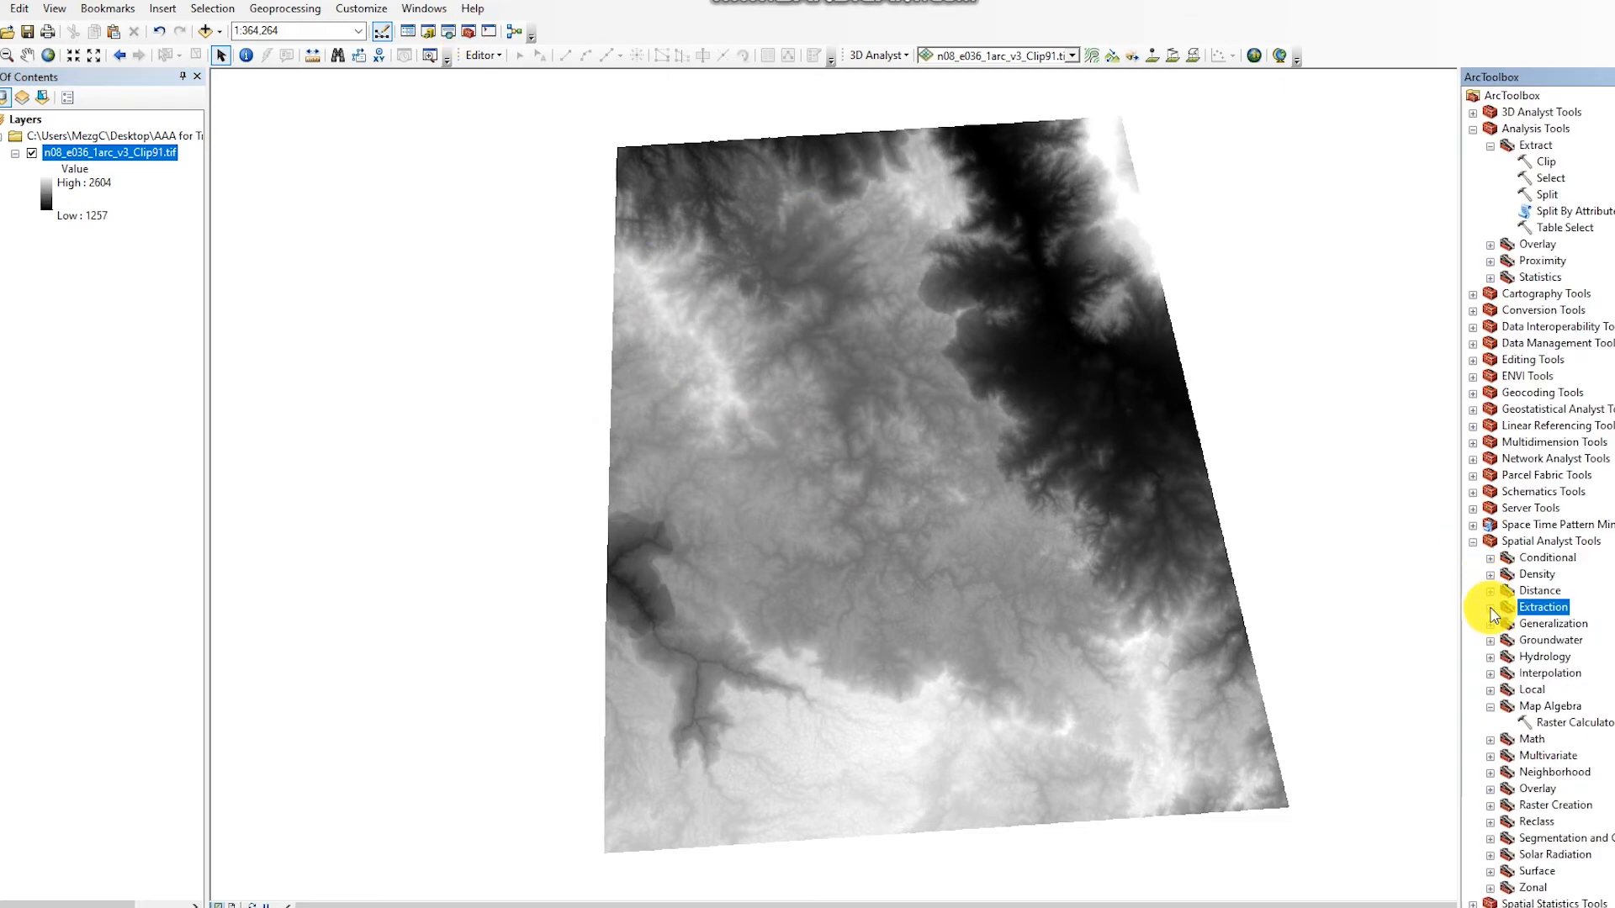
{"action": "left_click", "coordinate": [1473, 545]}
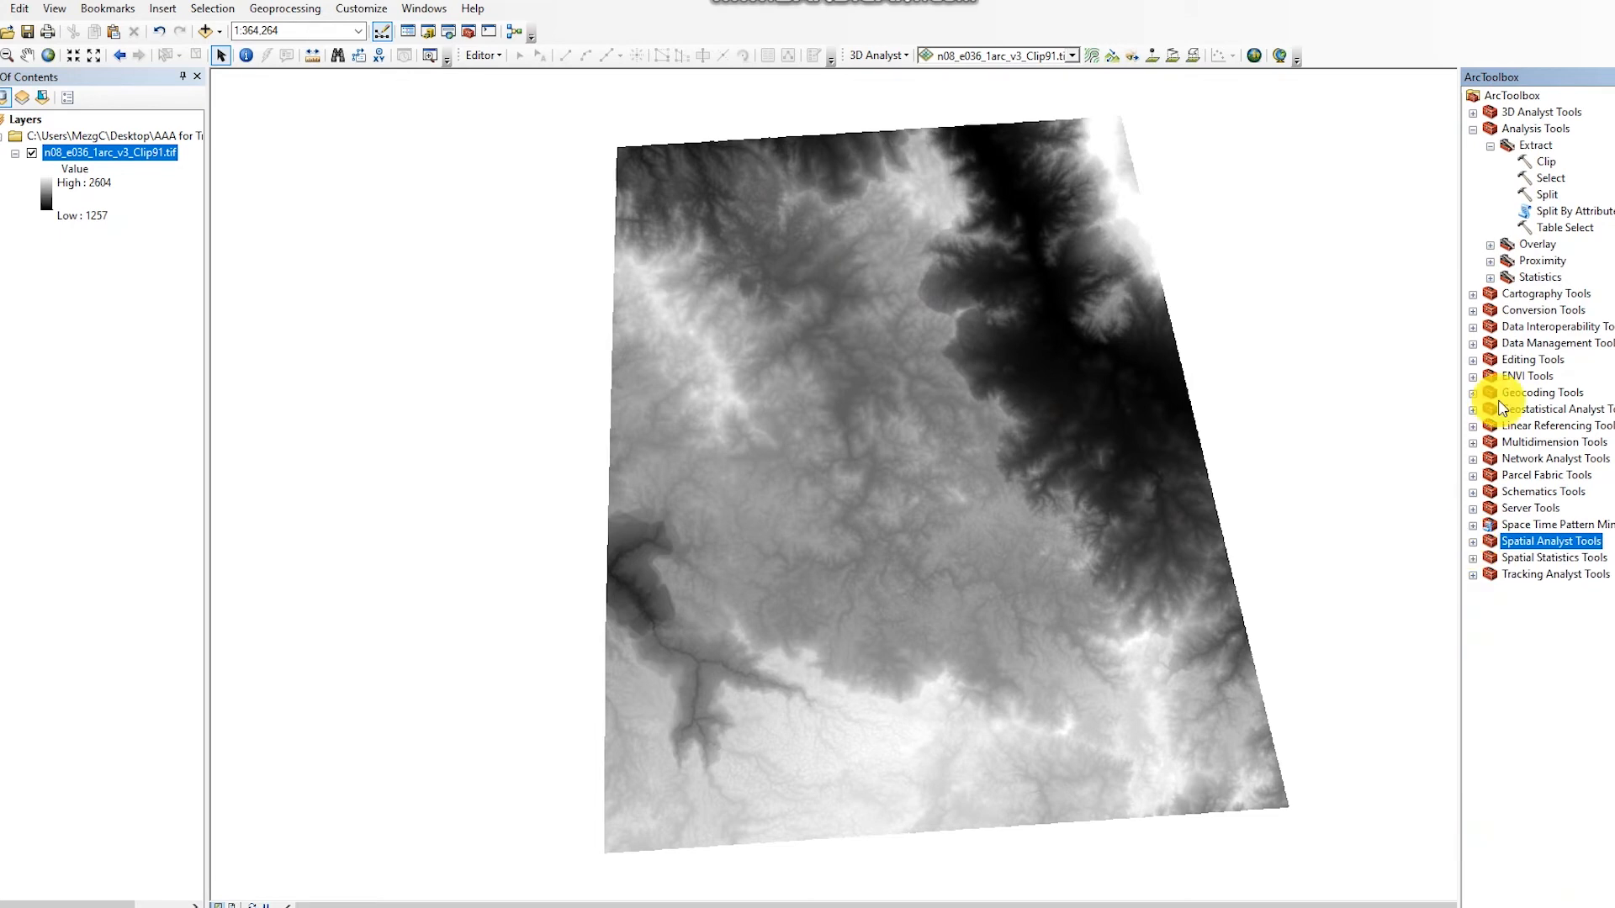
{"action": "left_click", "coordinate": [1490, 146]}
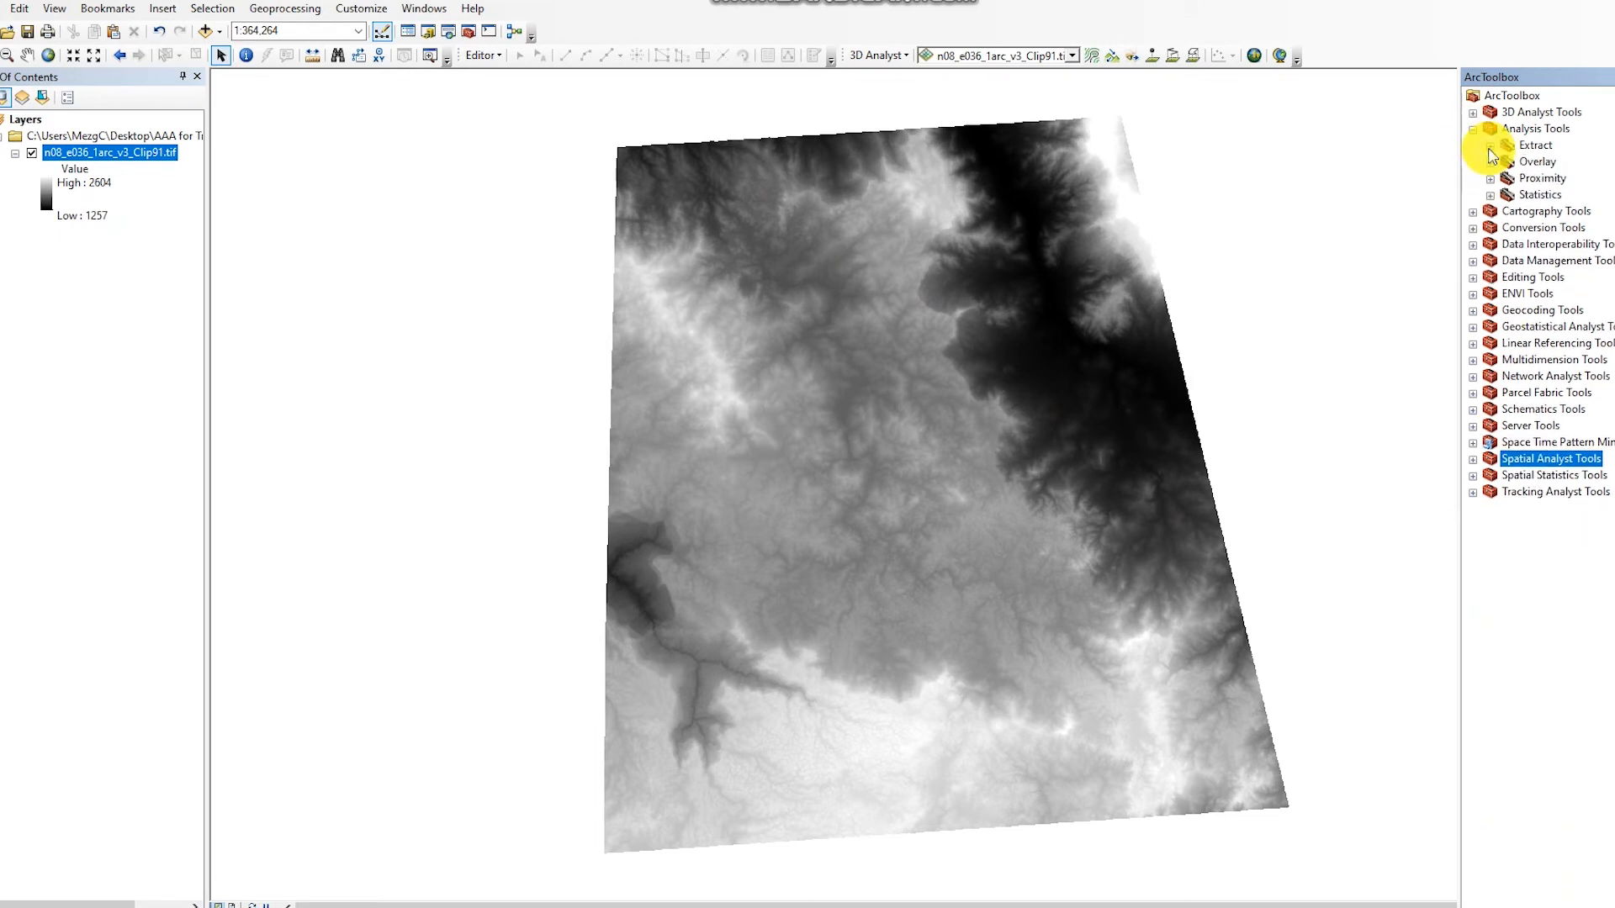
{"action": "left_click", "coordinate": [1473, 129]}
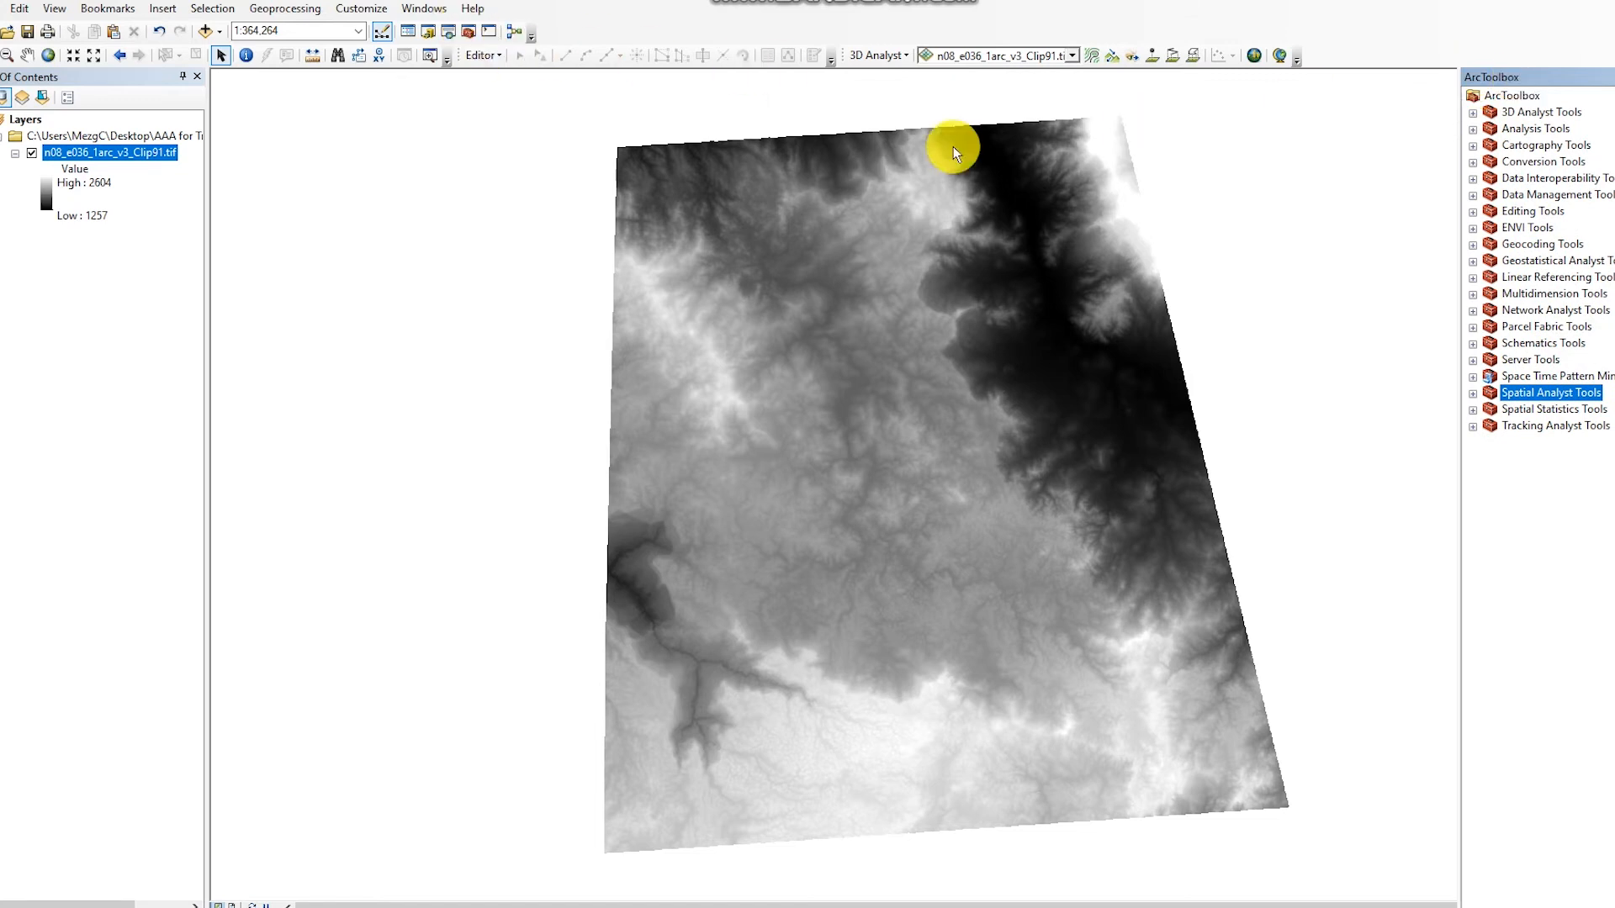
{"action": "left_click", "coordinate": [1473, 395]}
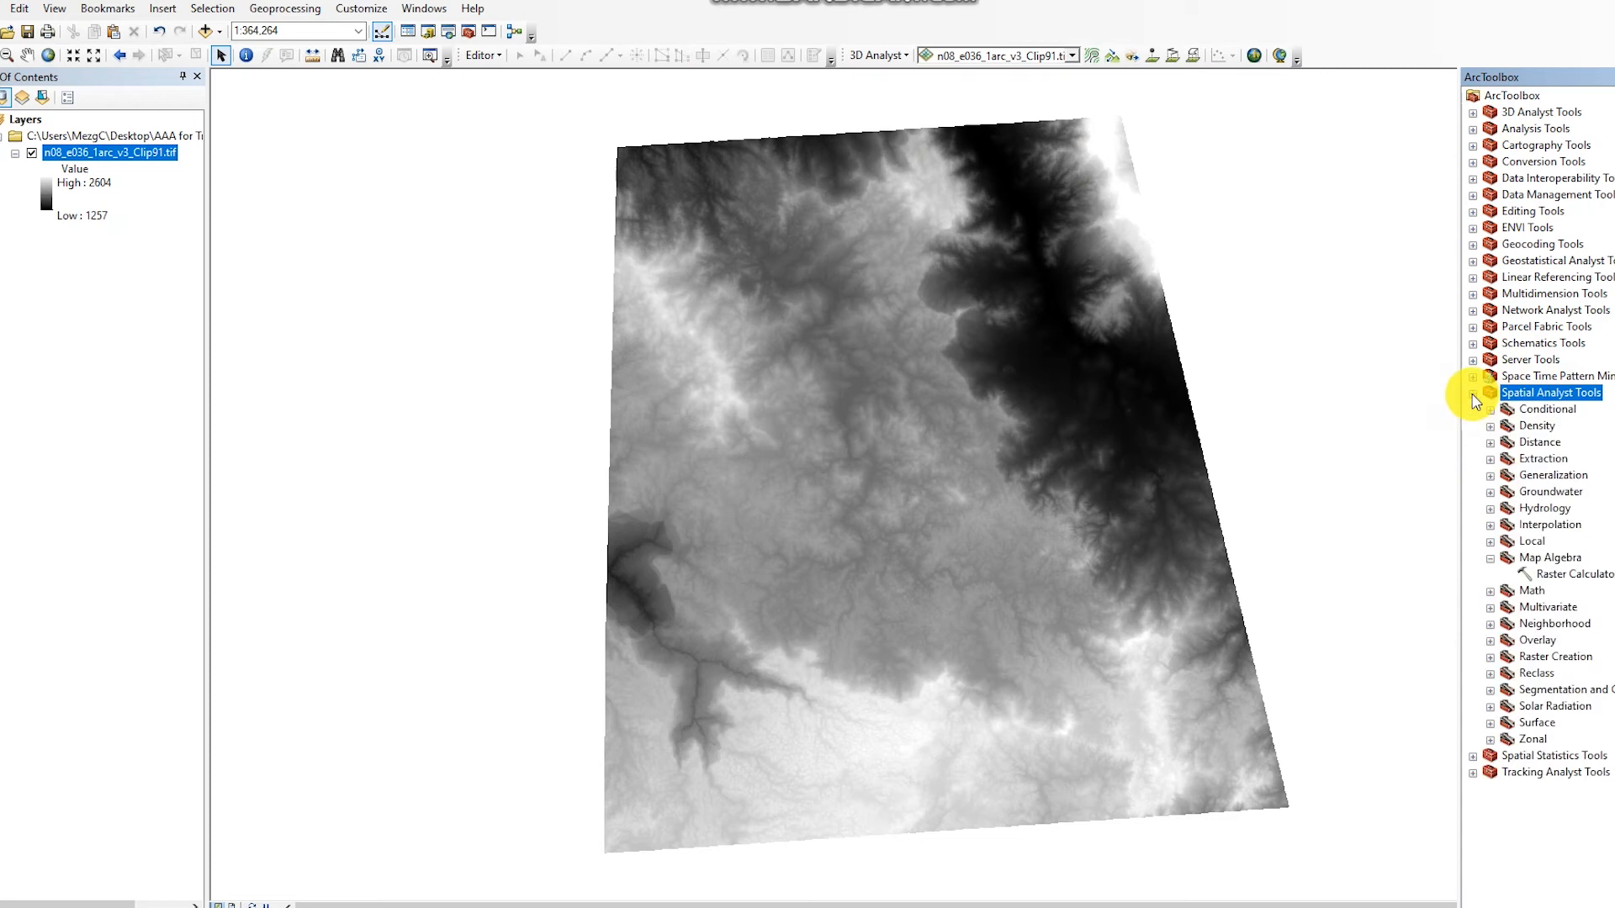
{"action": "left_click", "coordinate": [1492, 509]}
{"action": "left_click", "coordinate": [1492, 510]}
{"action": "left_click", "coordinate": [1492, 509]}
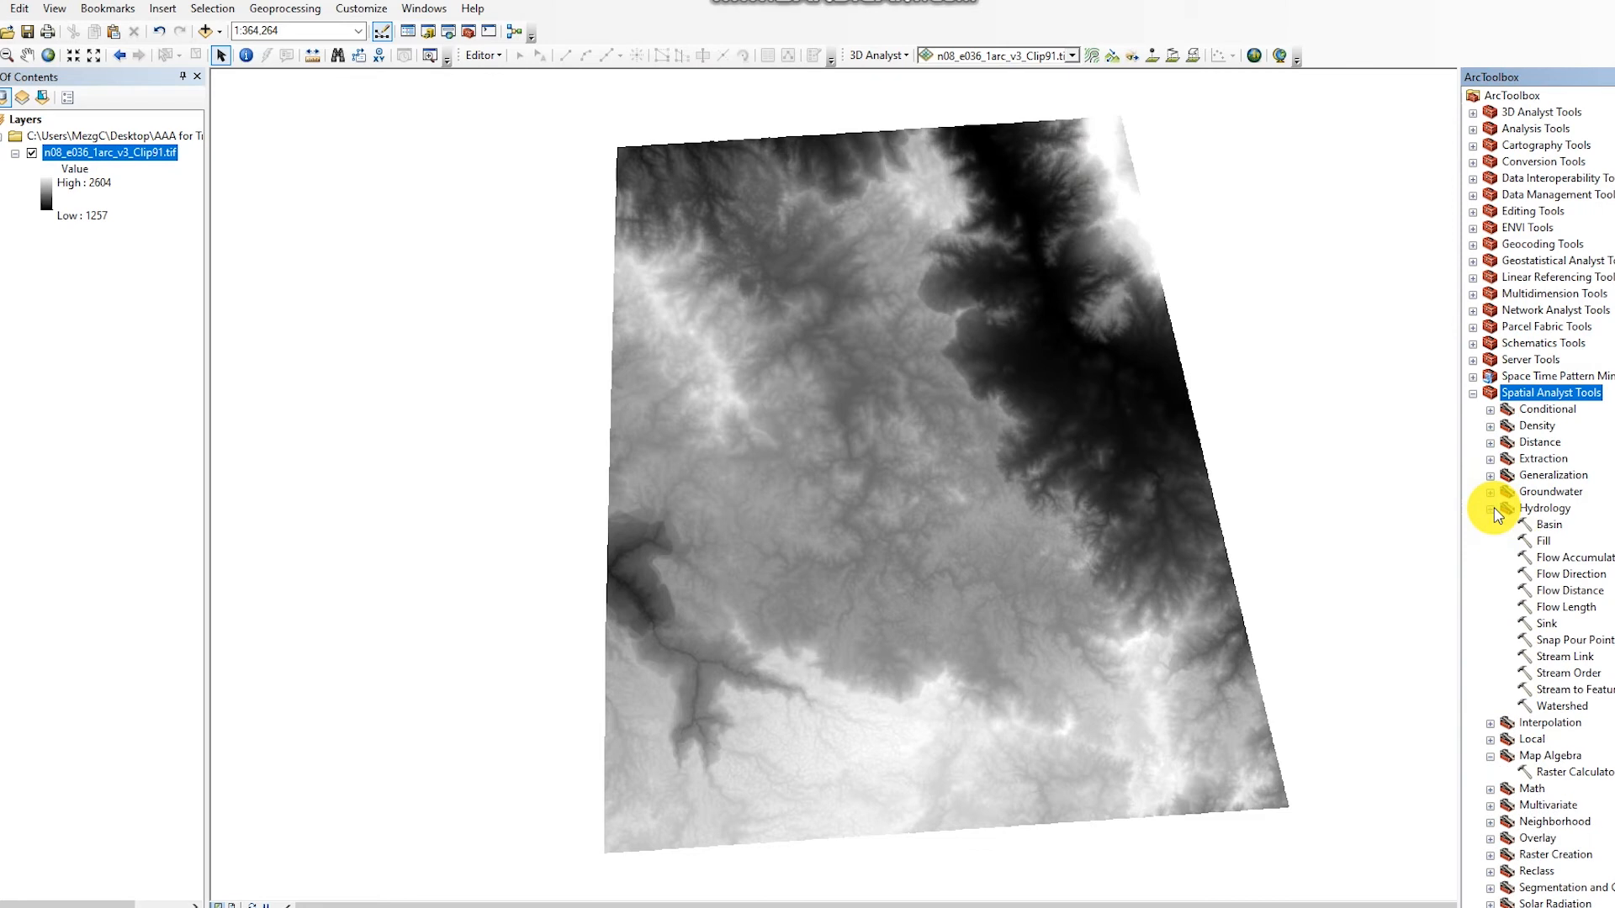
- Run the Fill tool on n08_e036_1arc_v3_Clip91.tif and save the output surface raster in Default2.gdb as Fill
{"action": "double_click", "coordinate": [1544, 542]}
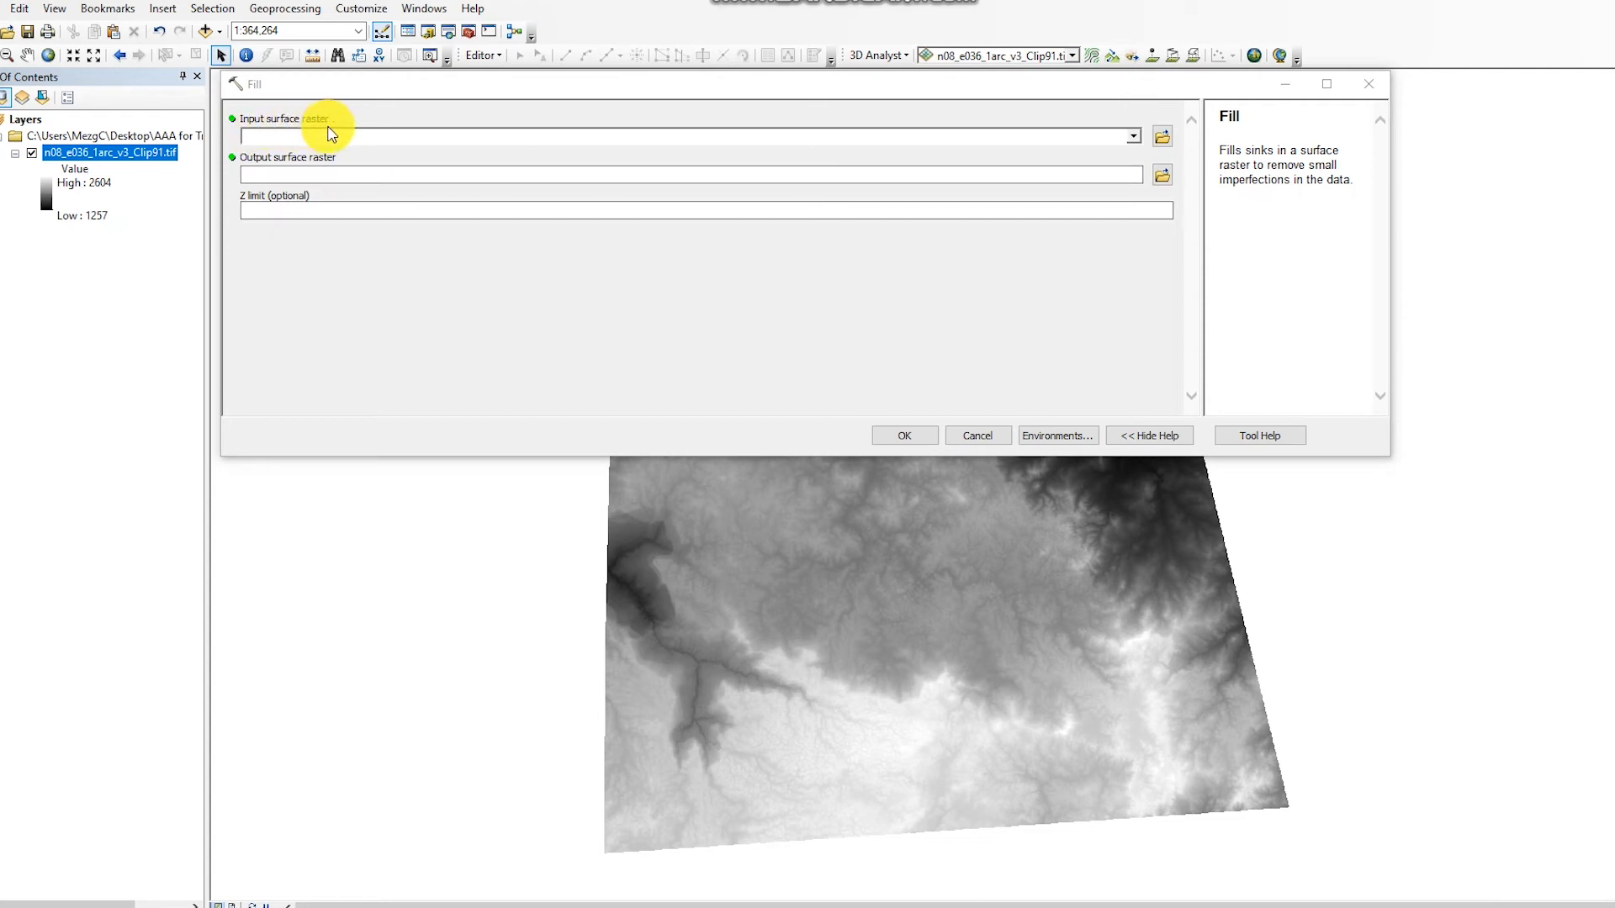
{"action": "left_click", "coordinate": [1134, 138]}
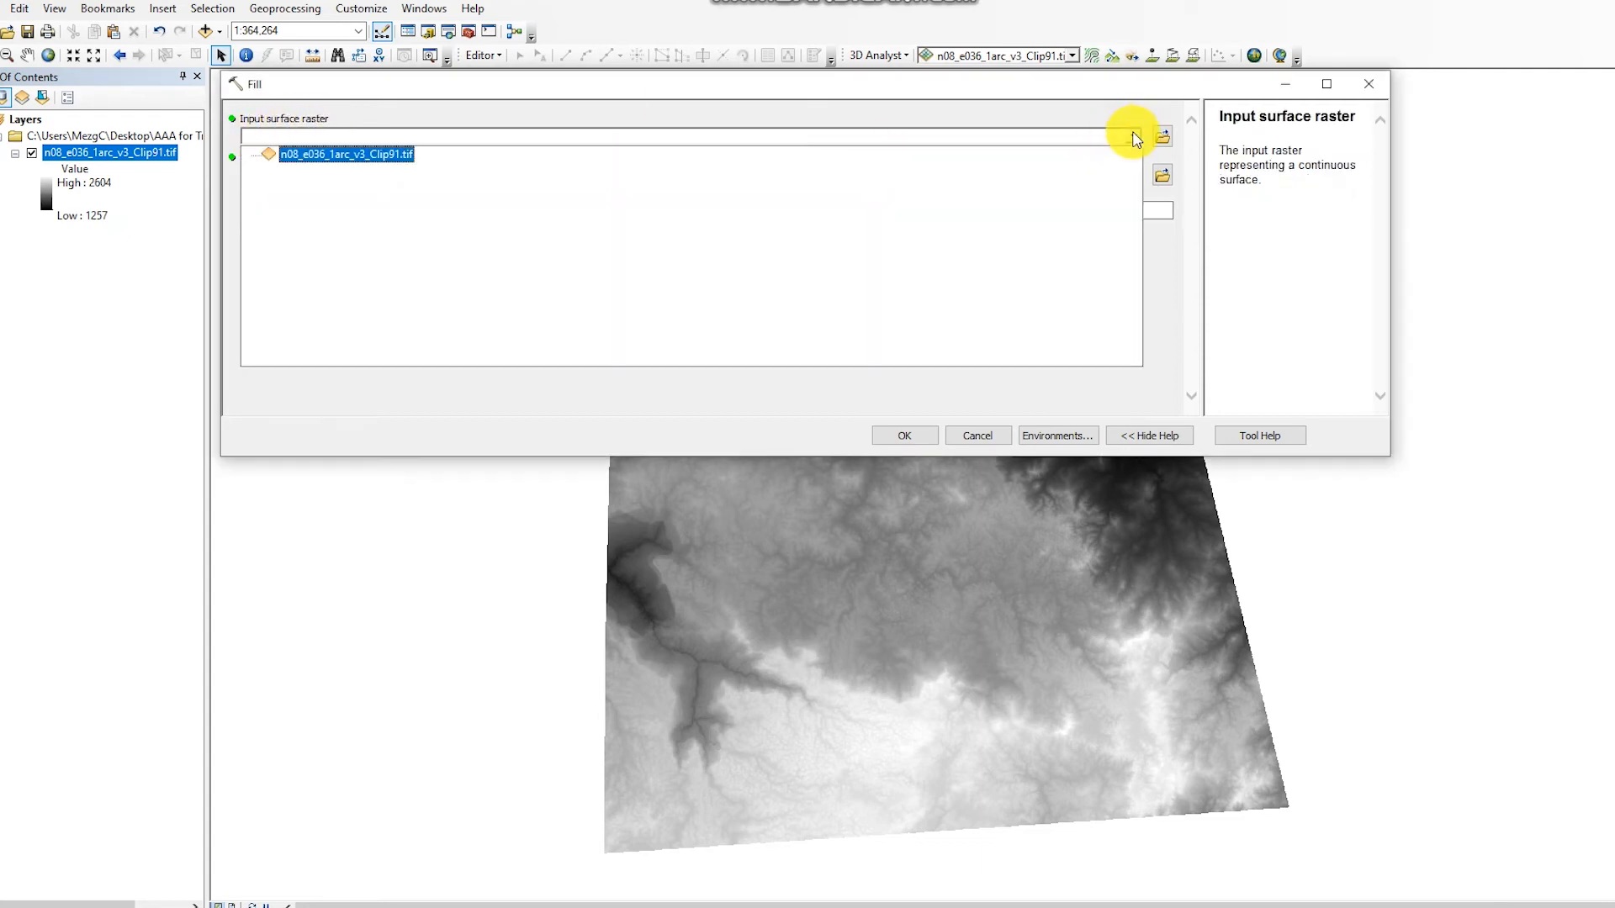
{"action": "left_click", "coordinate": [392, 156]}
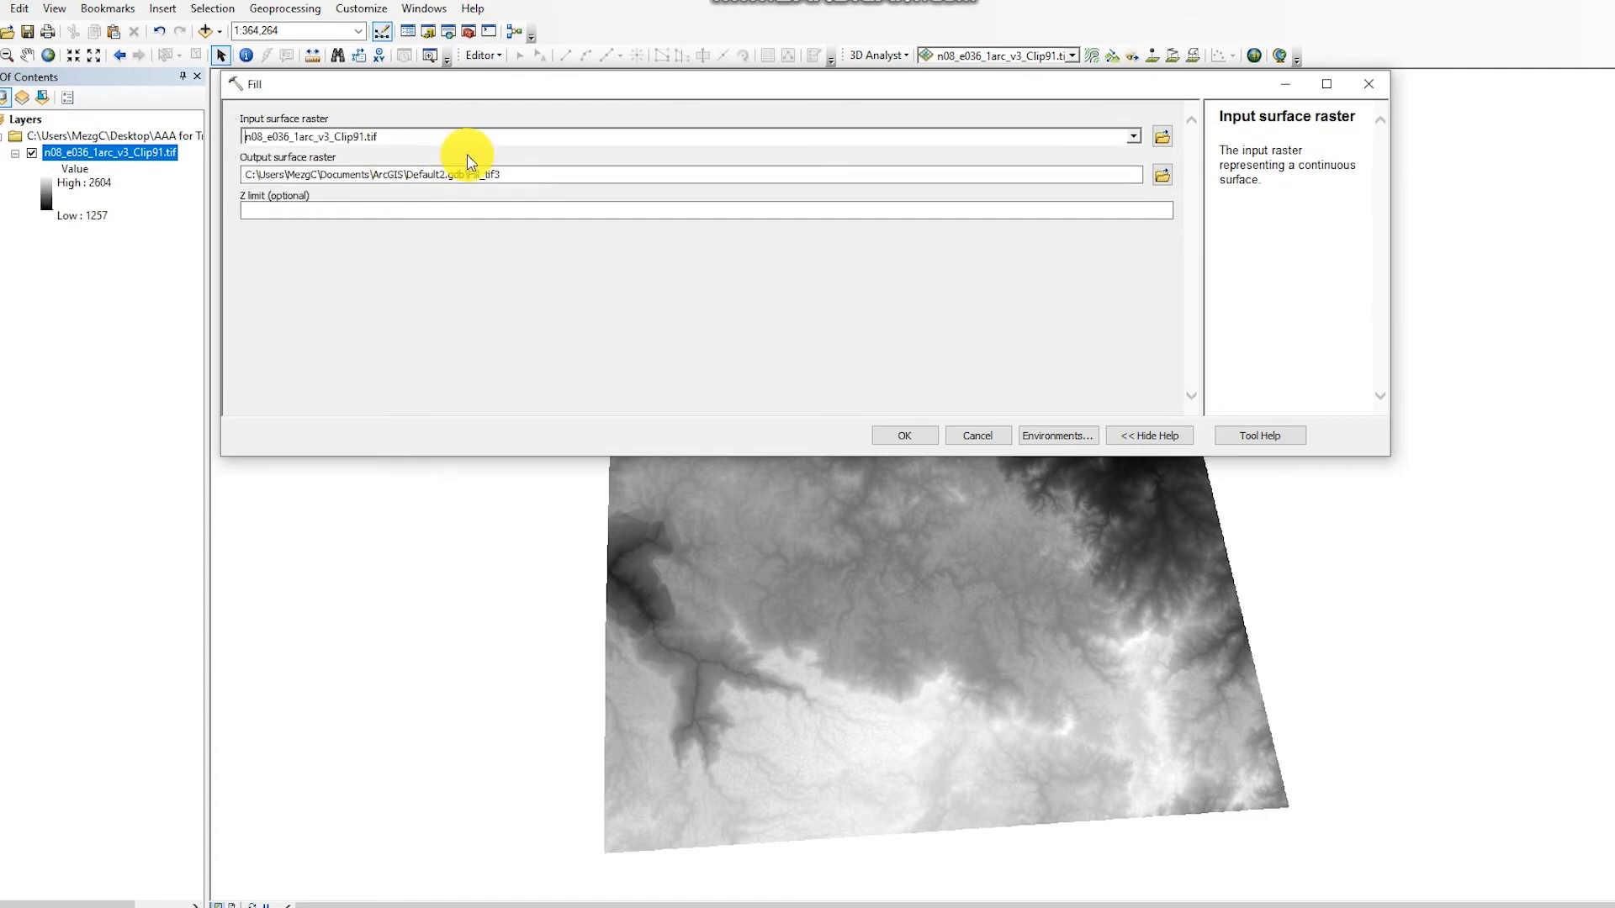
{"action": "left_click", "coordinate": [509, 179]}
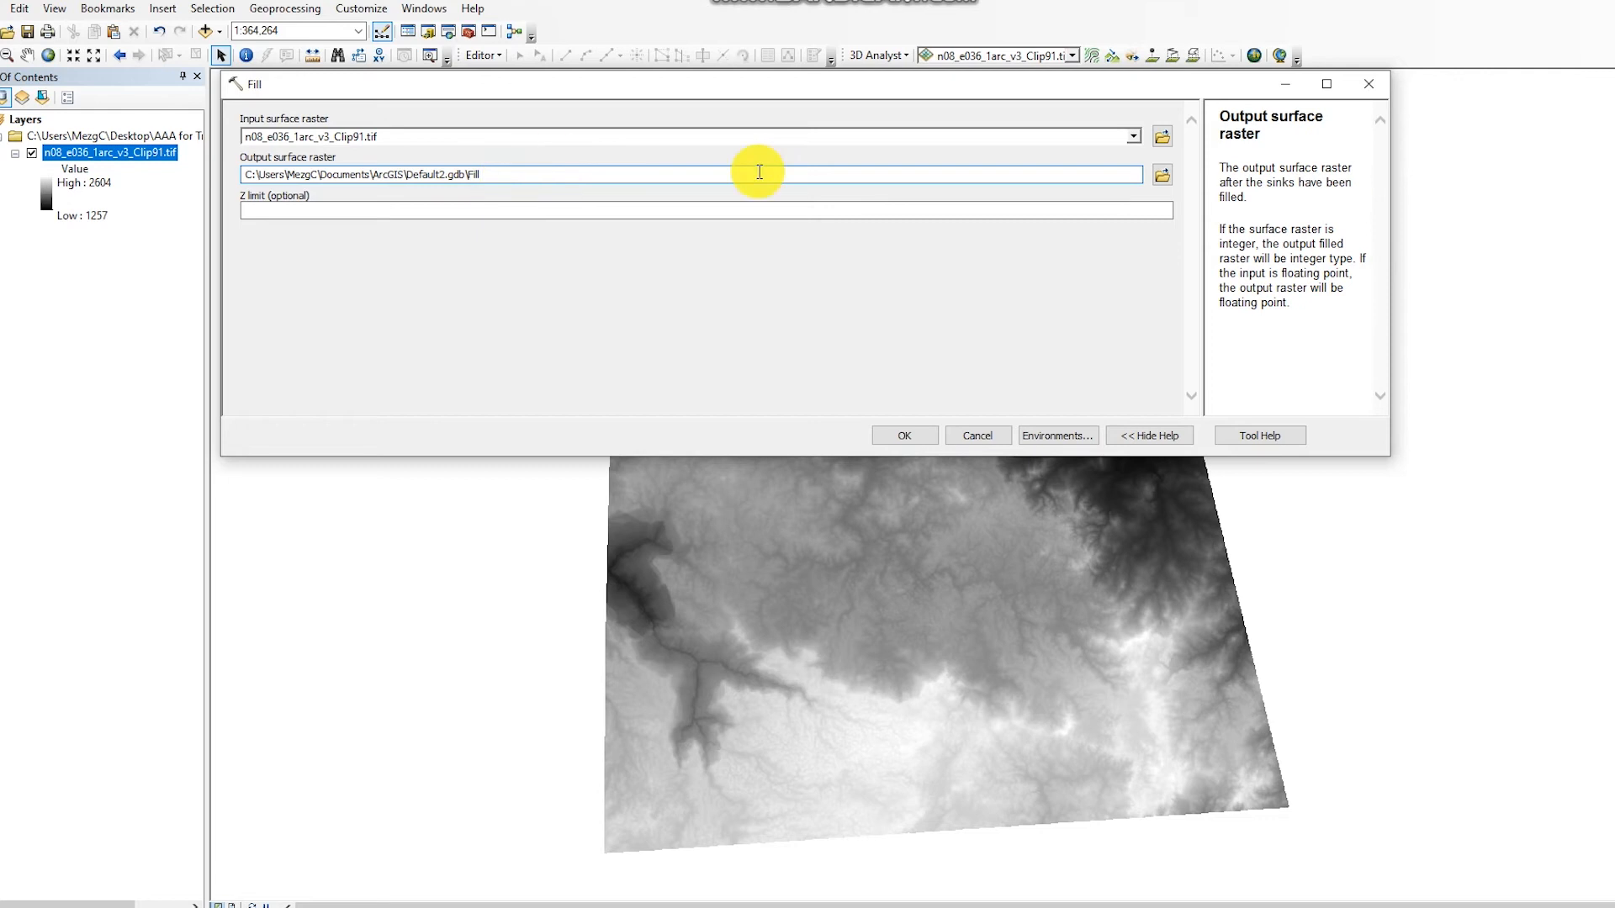
{"action": "left_click", "coordinate": [903, 437]}
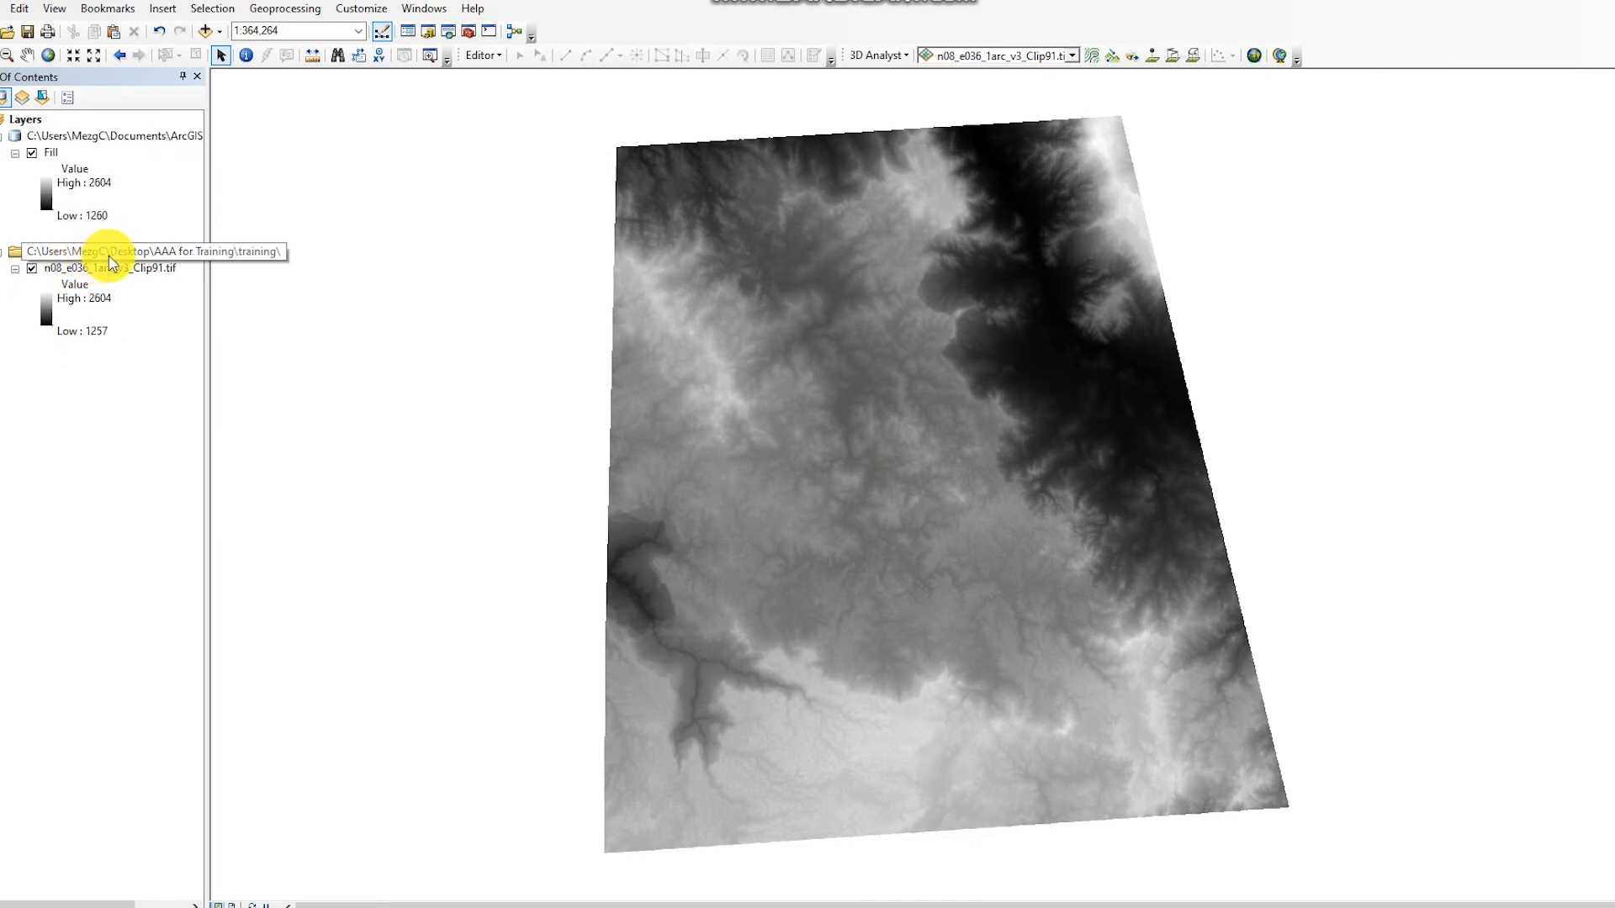
{"action": "right_click", "coordinate": [110, 256]}
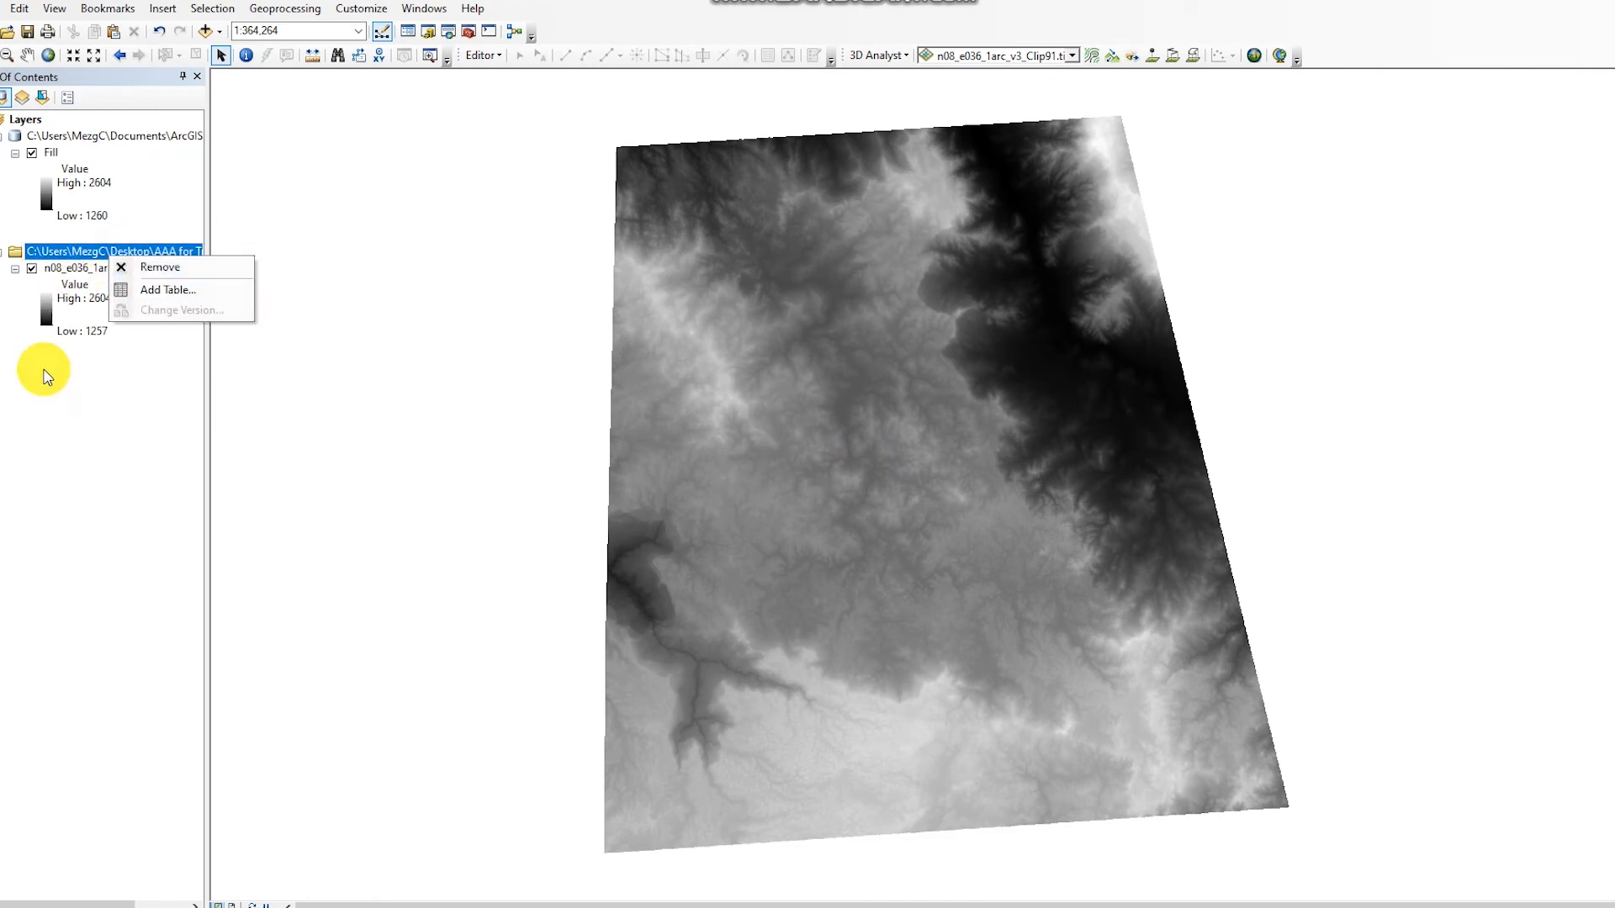
{"action": "left_click", "coordinate": [48, 415]}
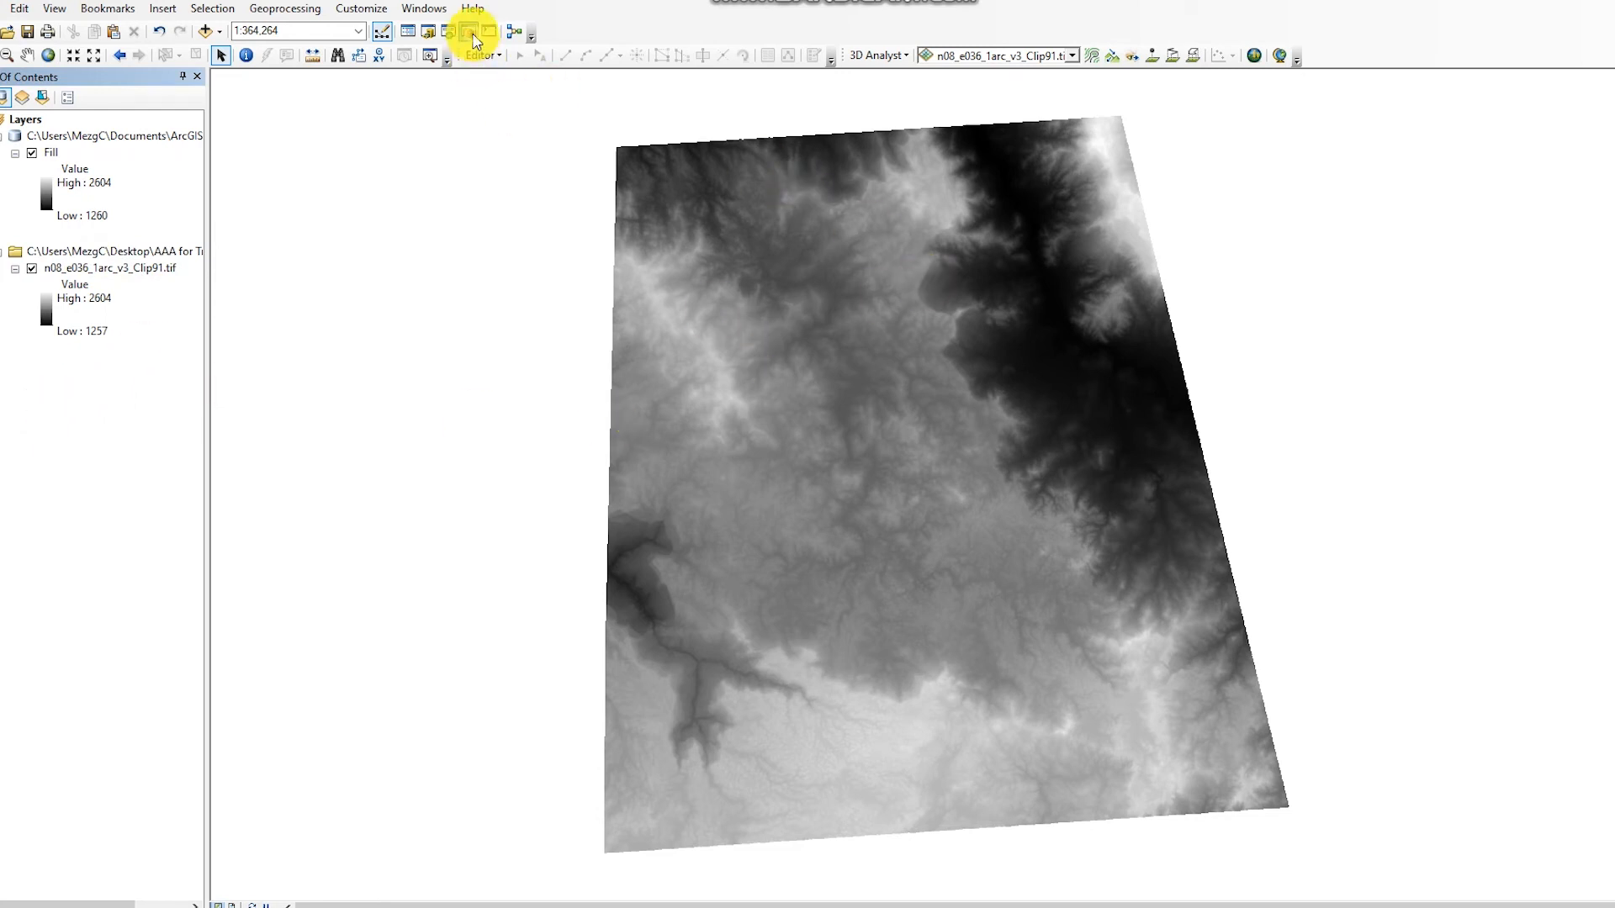
- Try to run the Flow Direction tool on the Fill raster with the output in Default2.gdb named FlowDirection and type D8
{"action": "left_click", "coordinate": [471, 34]}
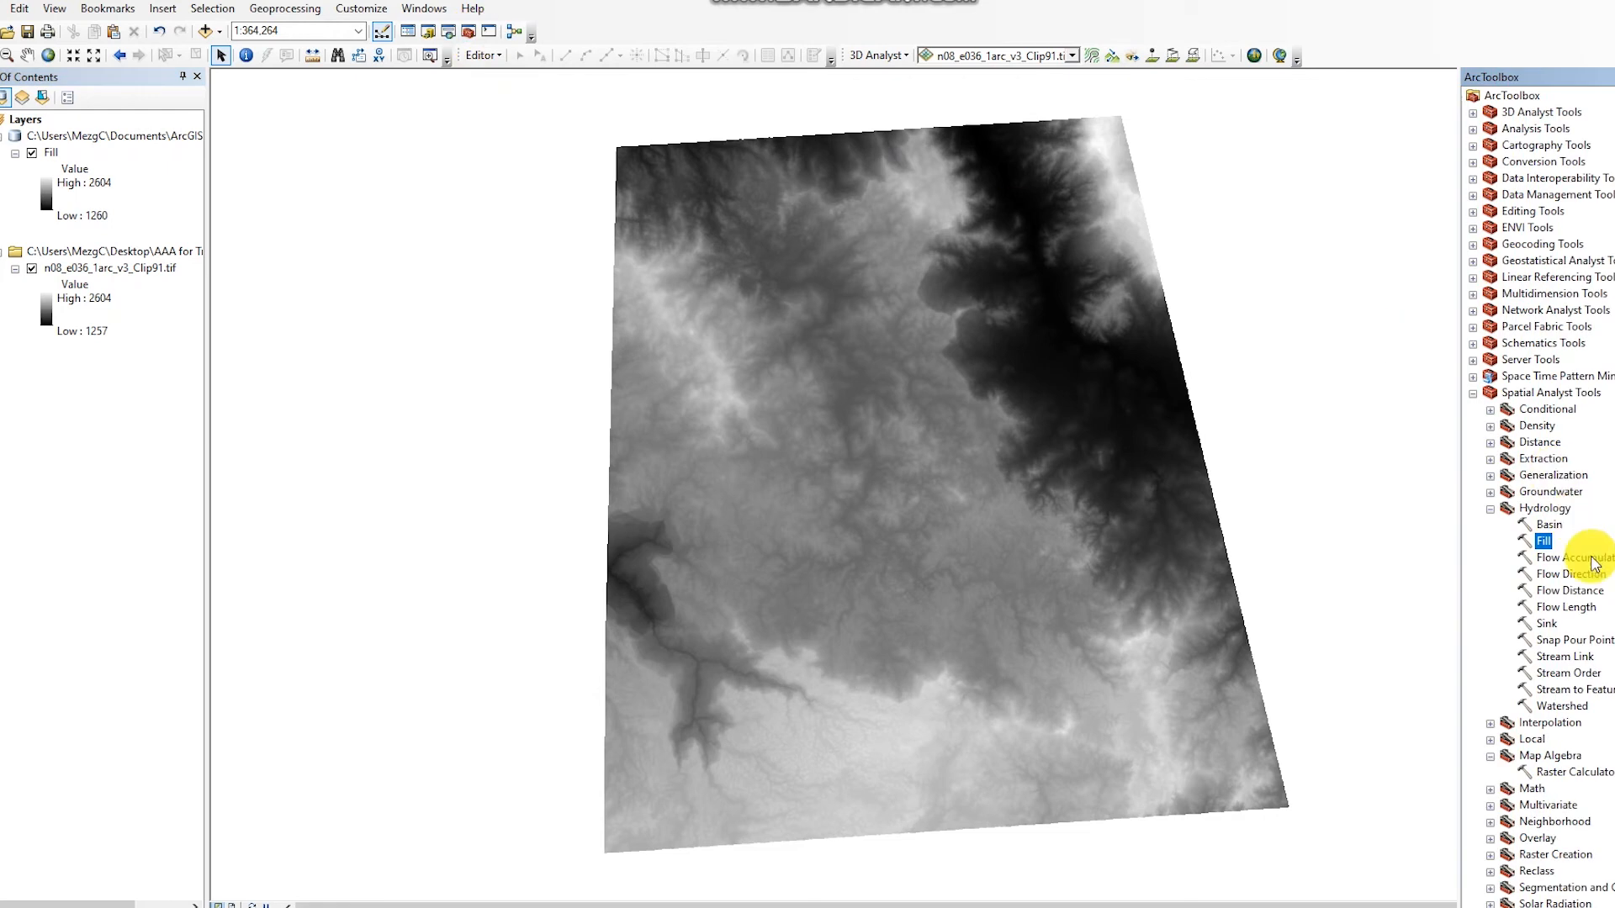
{"action": "double_click", "coordinate": [1571, 575]}
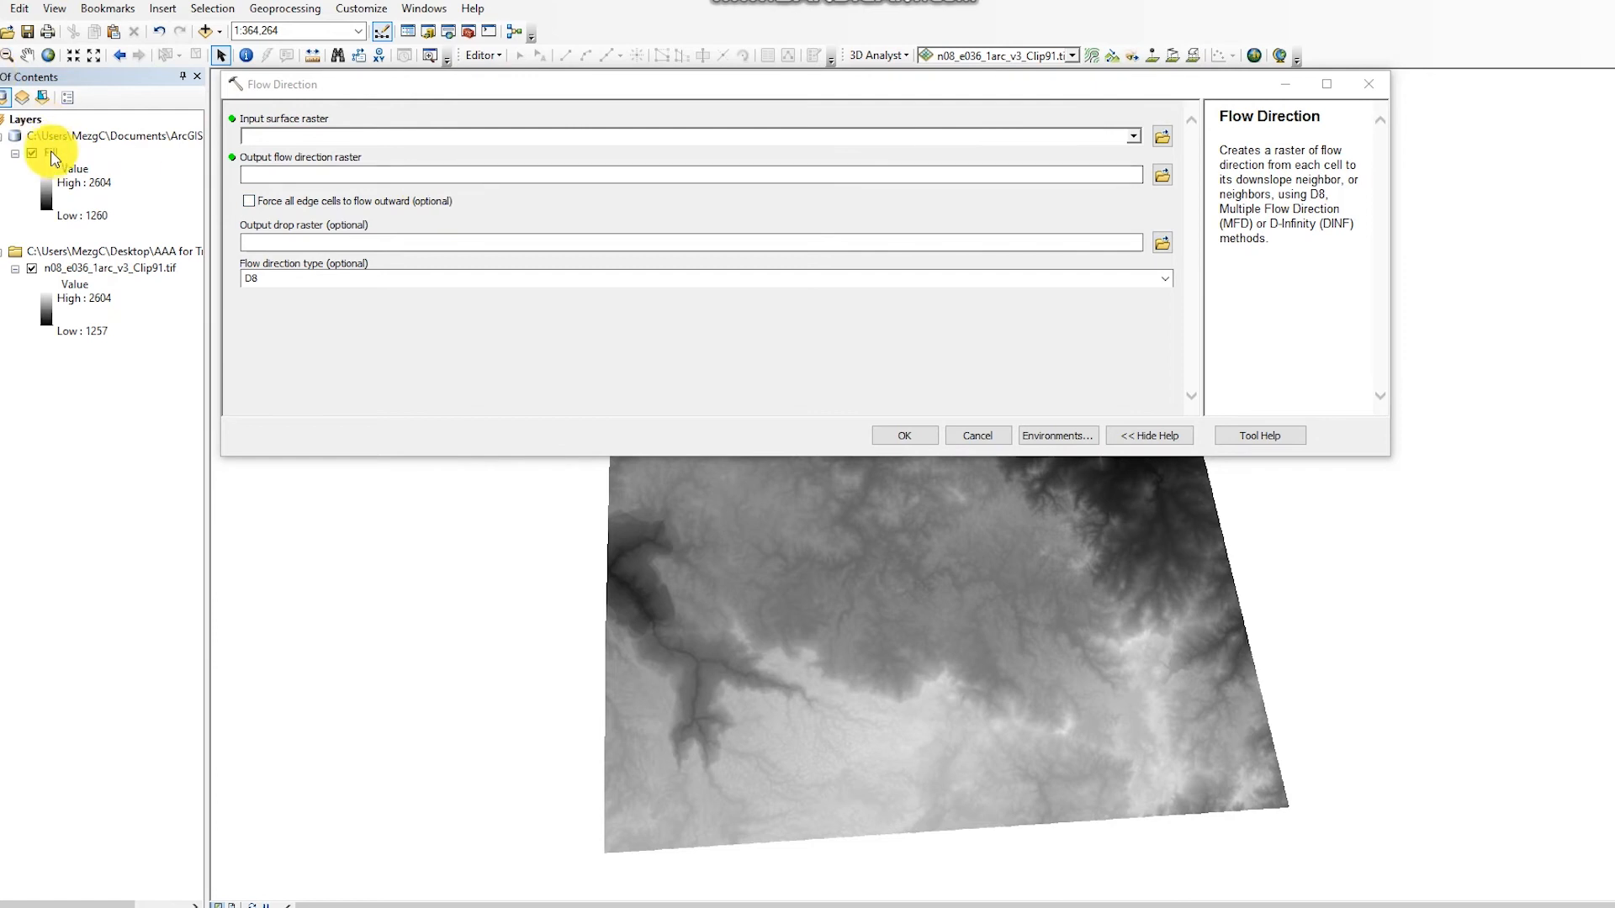
{"action": "left_click_drag", "start_coordinate": [52, 158], "coordinate": [278, 134]}
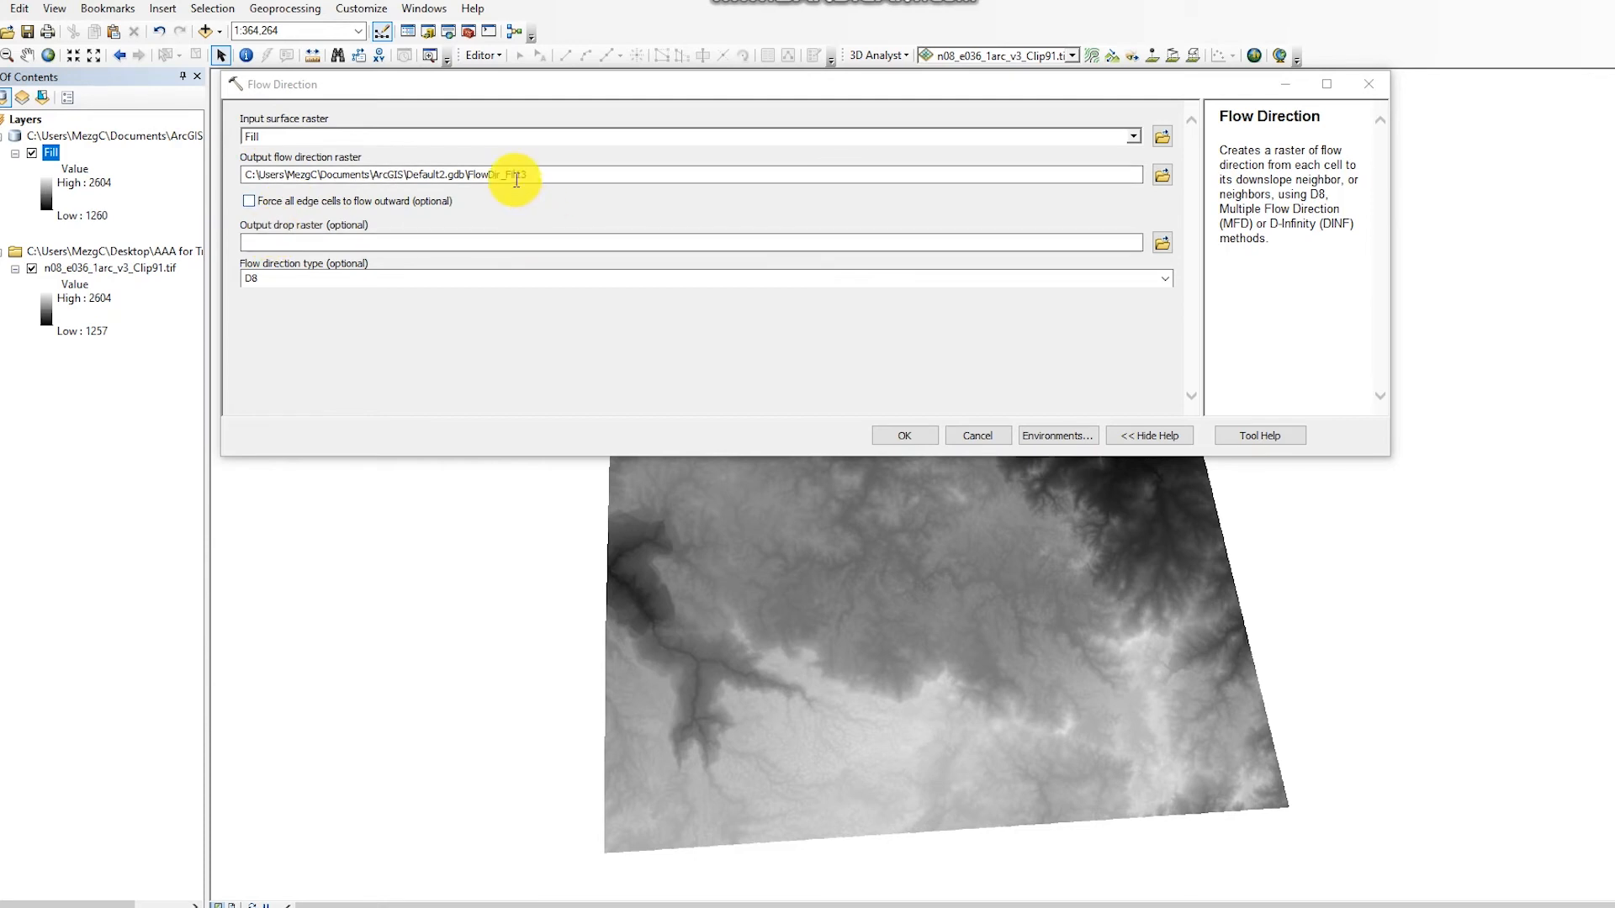
{"action": "left_click", "coordinate": [538, 173]}
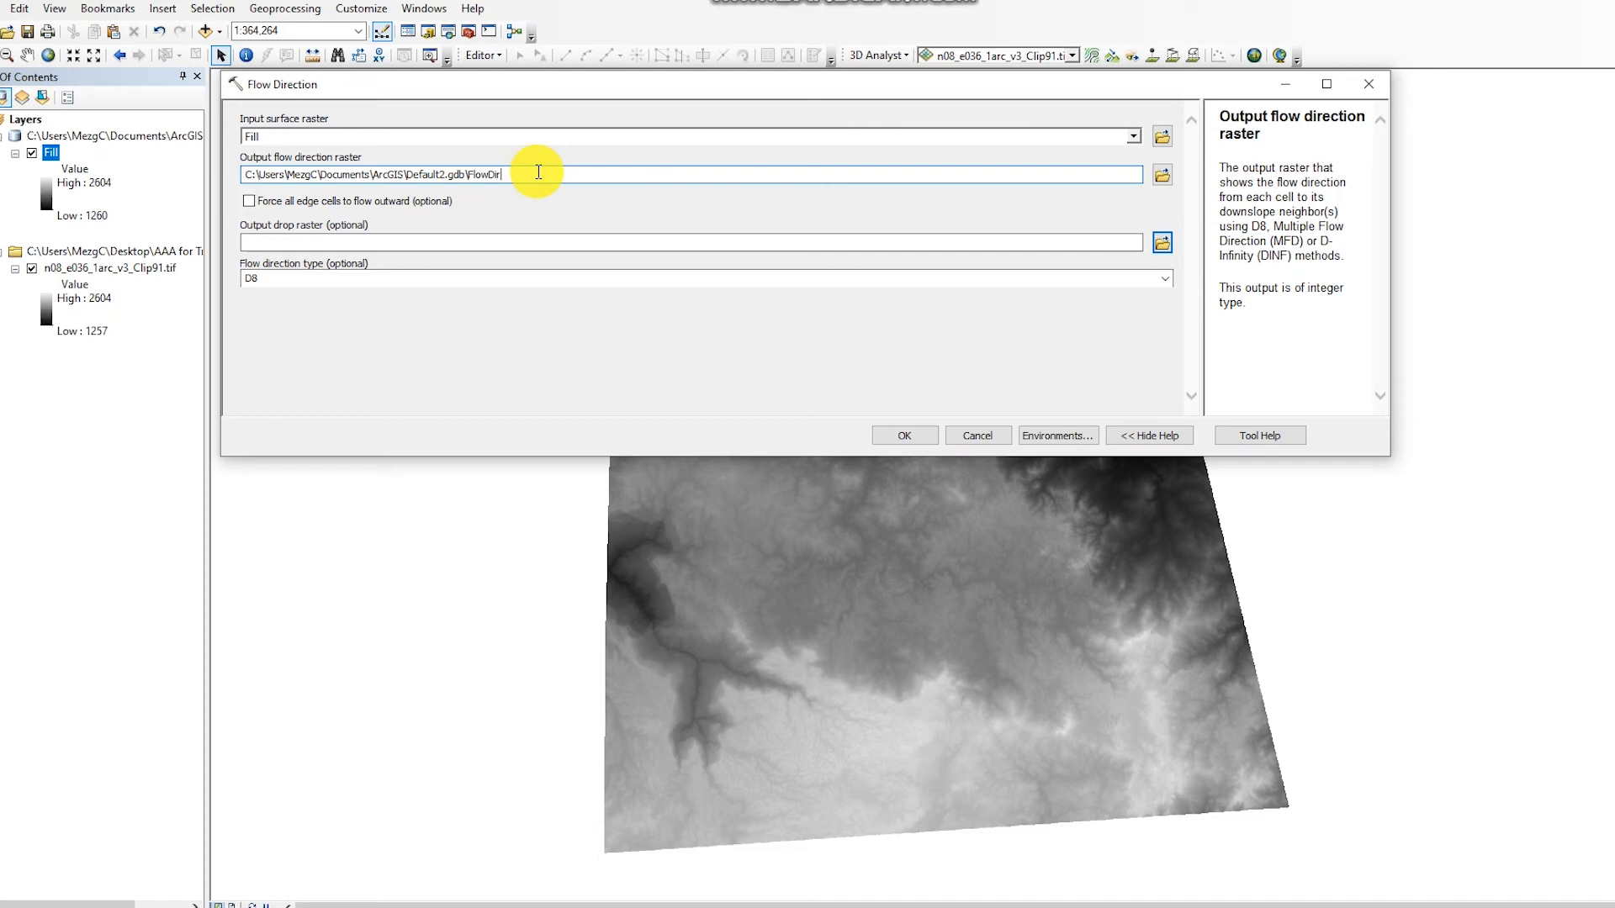
{"action": "type", "text": "ection"}
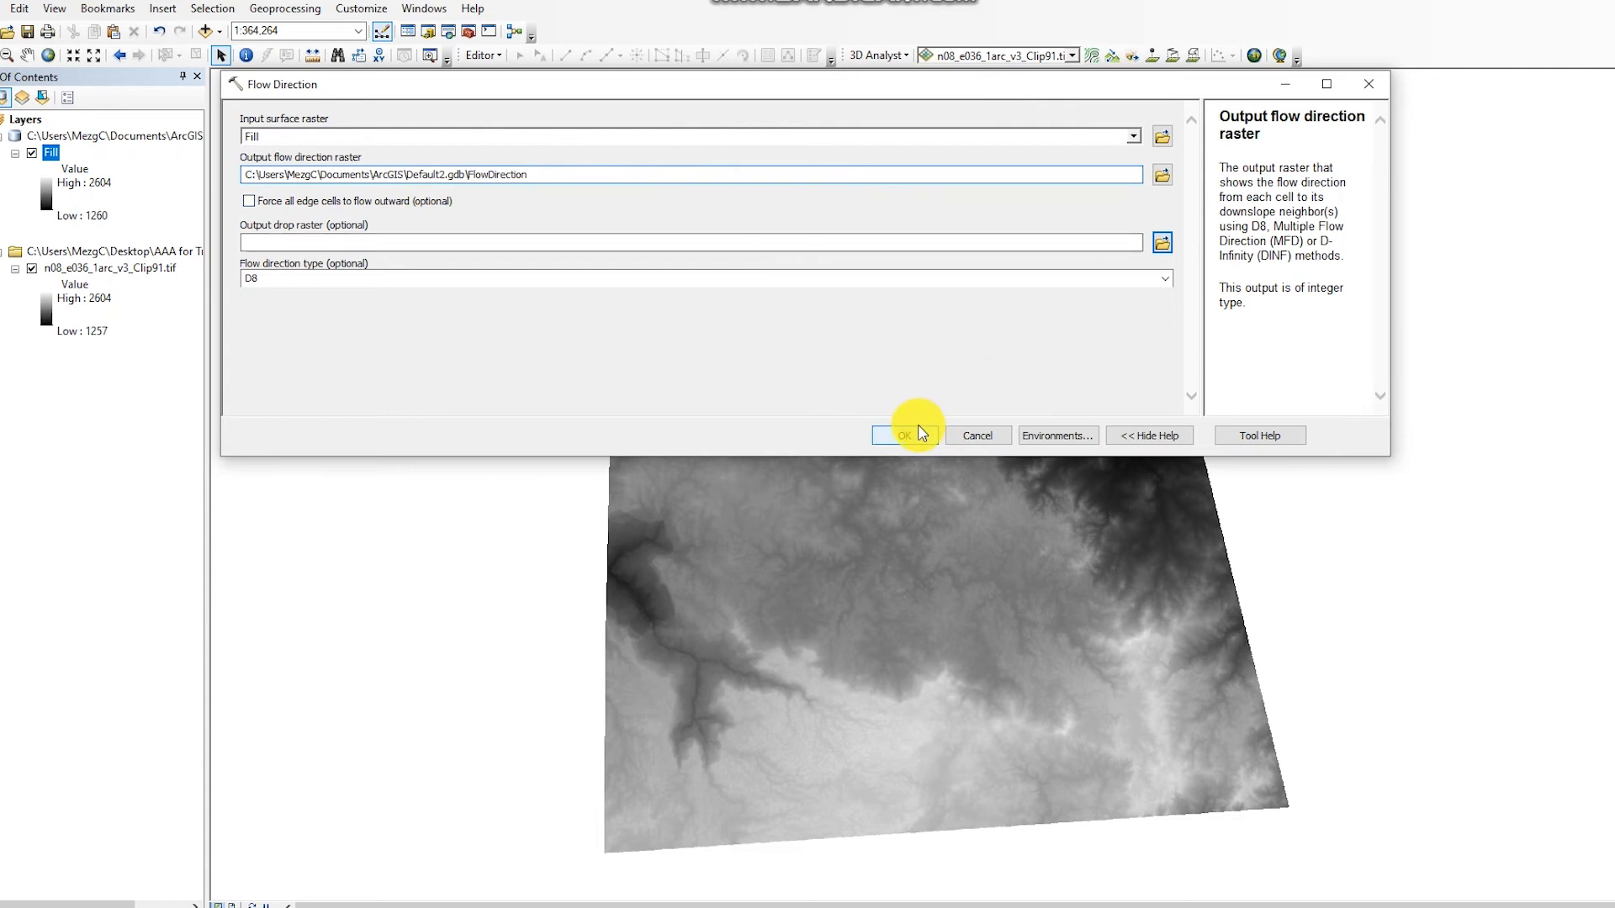
{"action": "left_click", "coordinate": [916, 425]}
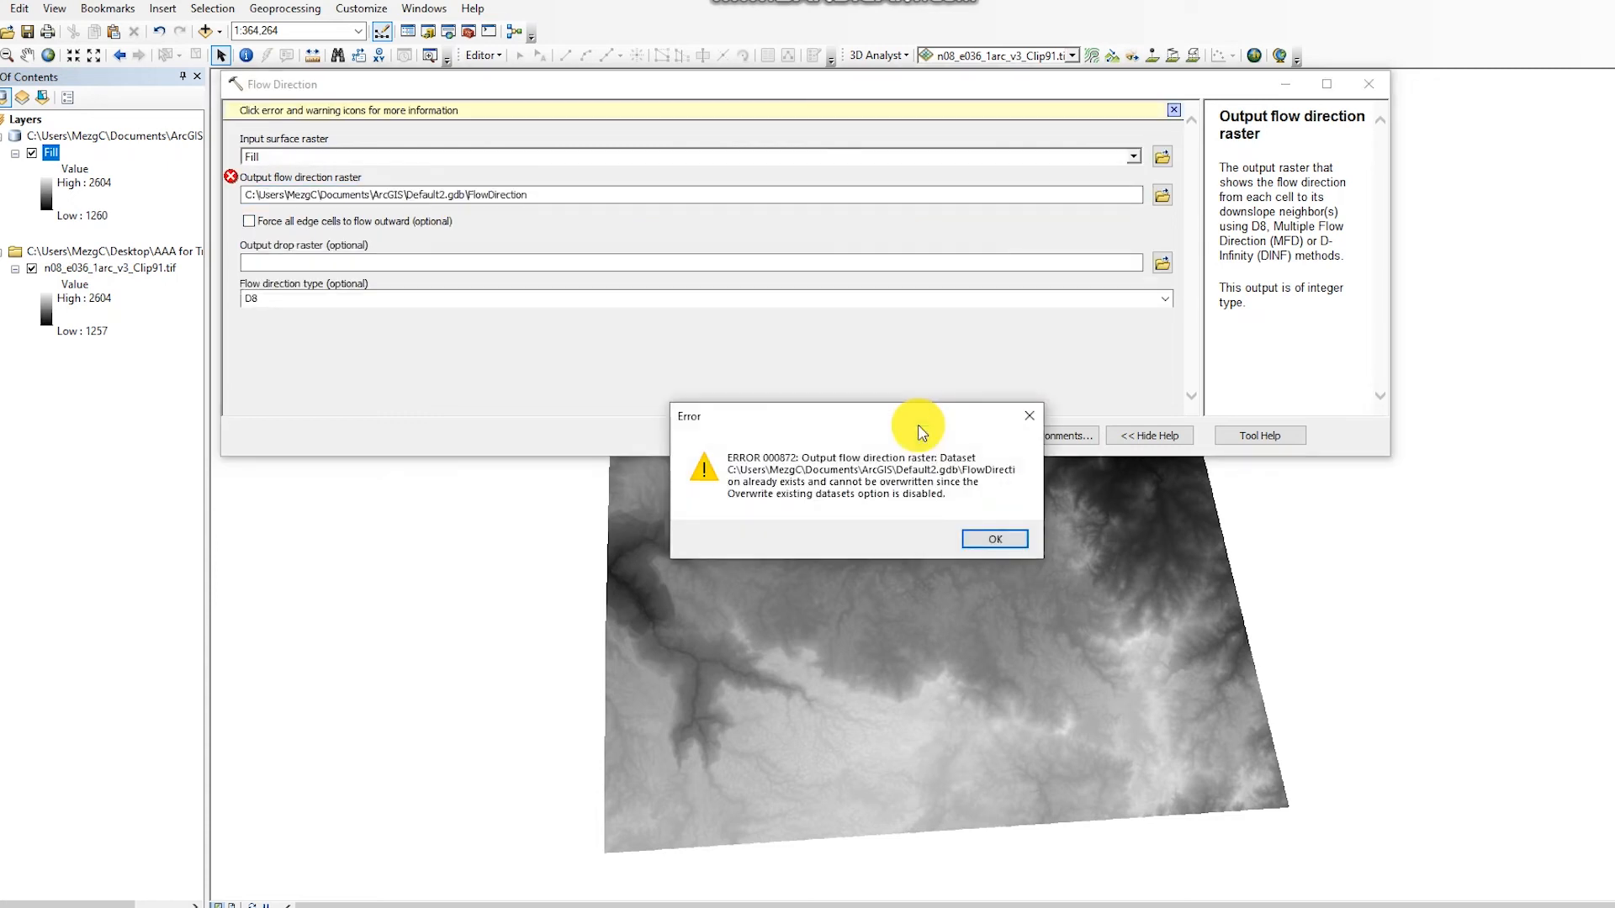
{"action": "left_click", "coordinate": [973, 540]}
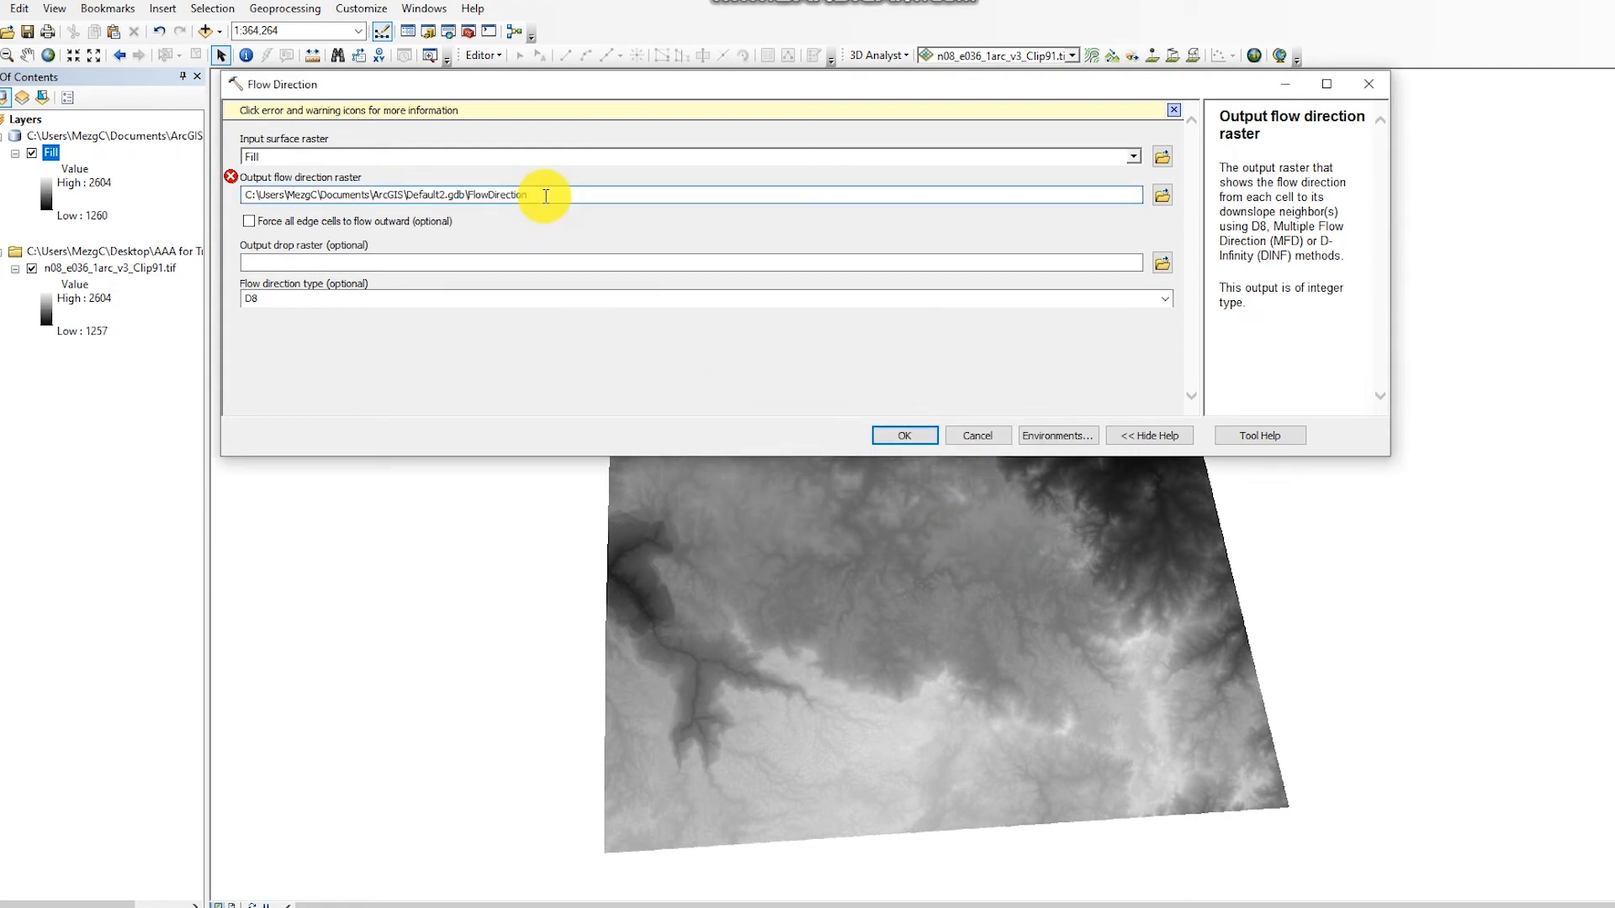
- Try to run Flow Direction with the output named FlowDirection.tif and all edge cells forced to flow outward, and close the tool
{"action": "left_click", "coordinate": [546, 196]}
{"action": "type", "text": ".tif"}
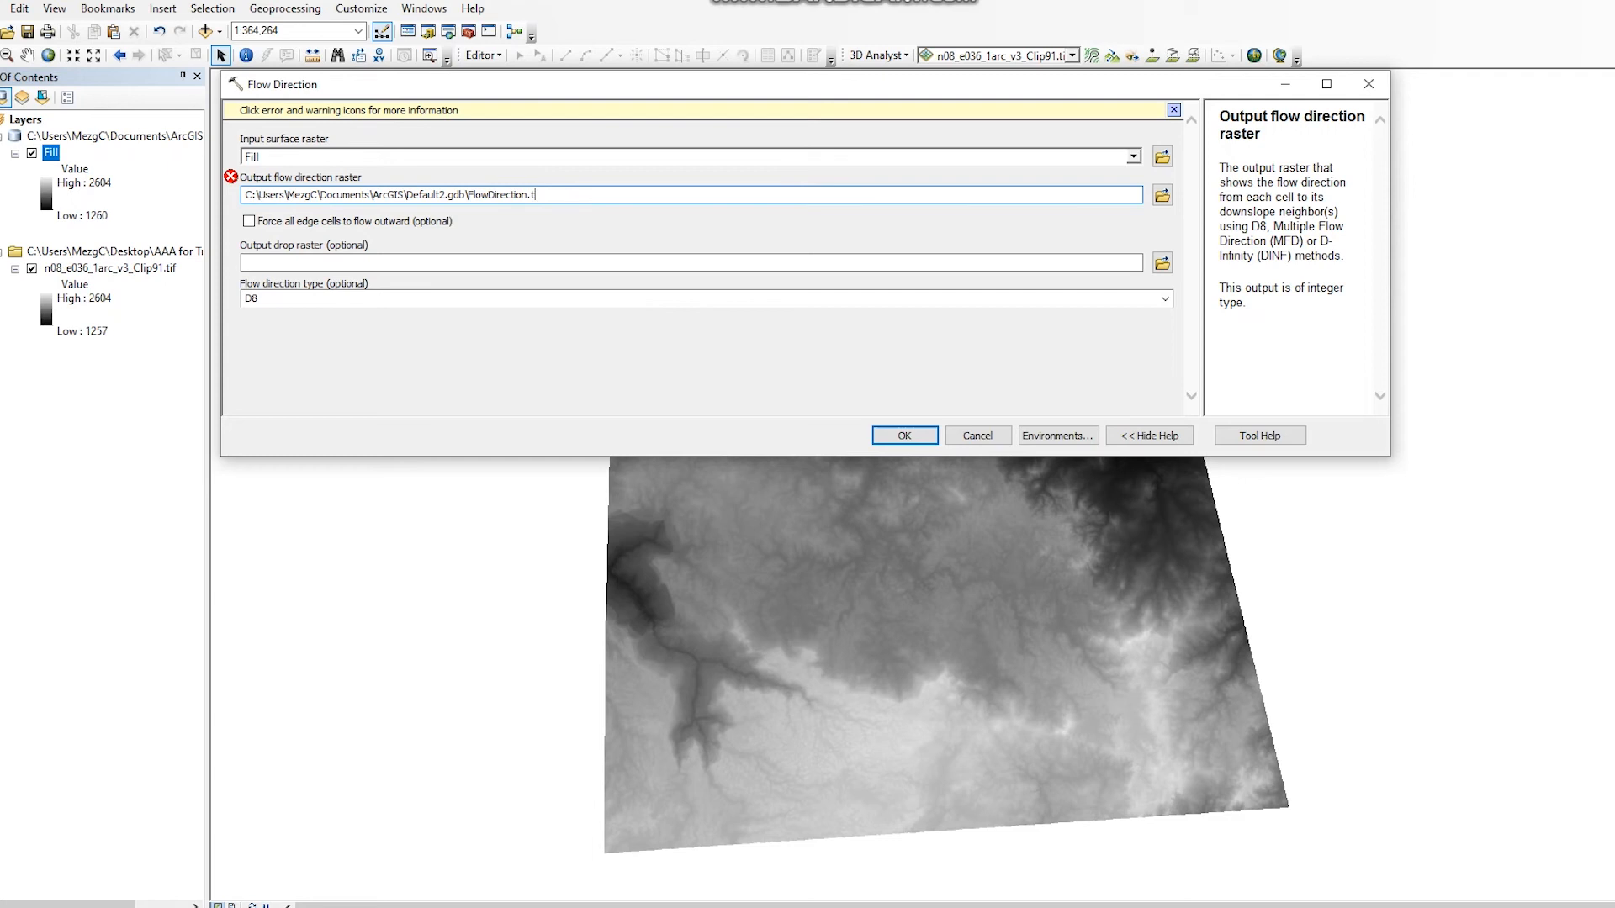
{"action": "left_click", "coordinate": [693, 217]}
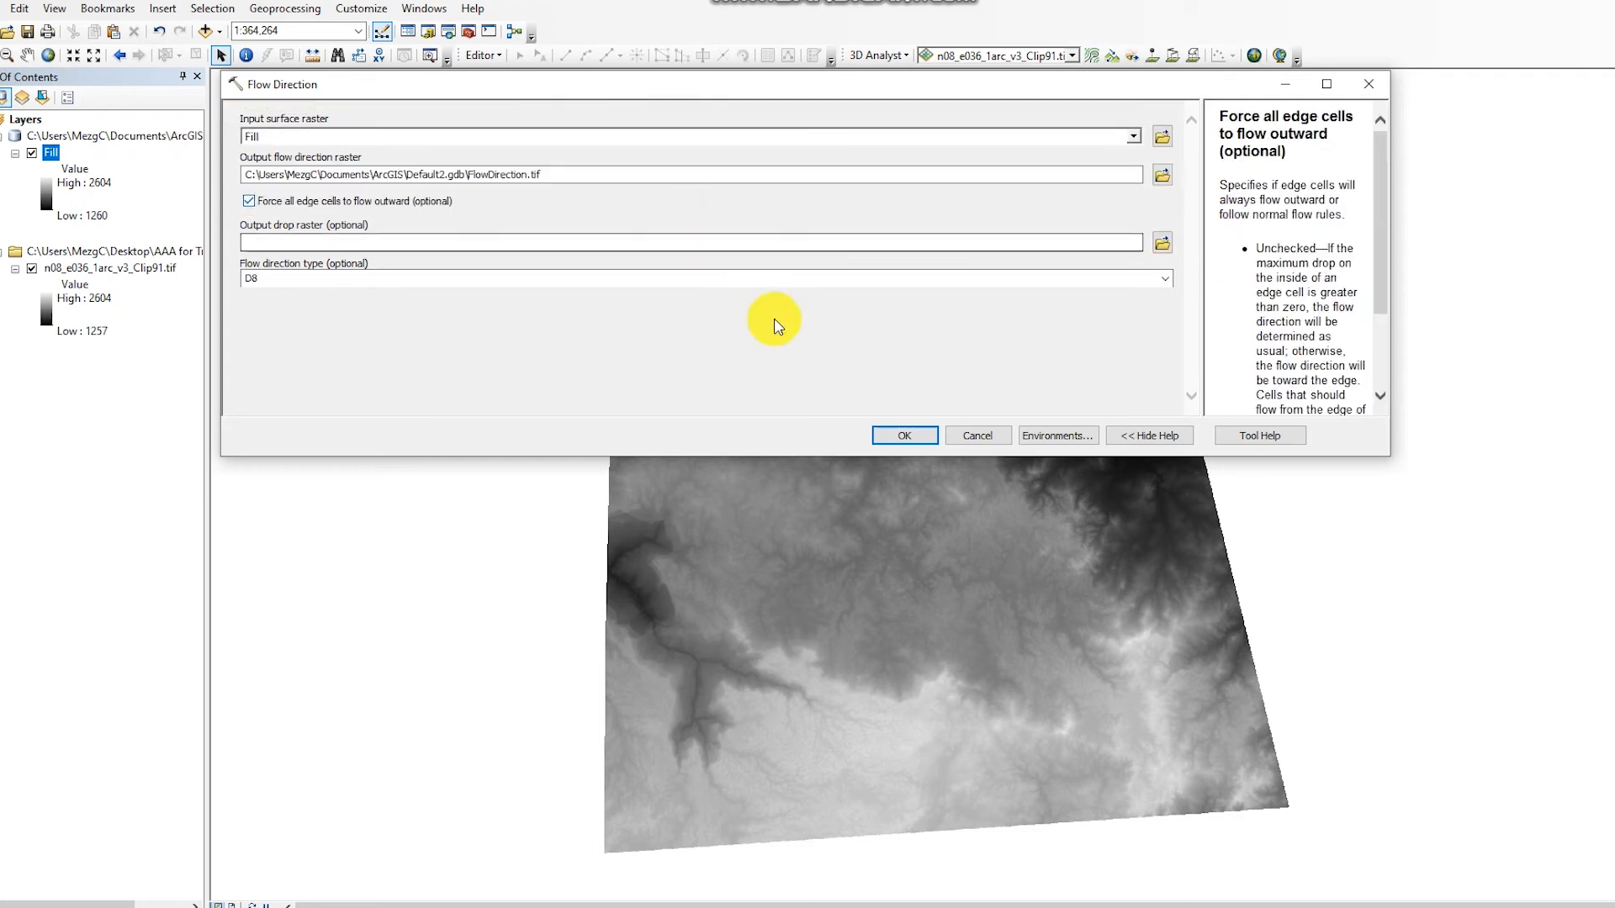
{"action": "left_click", "coordinate": [913, 441]}
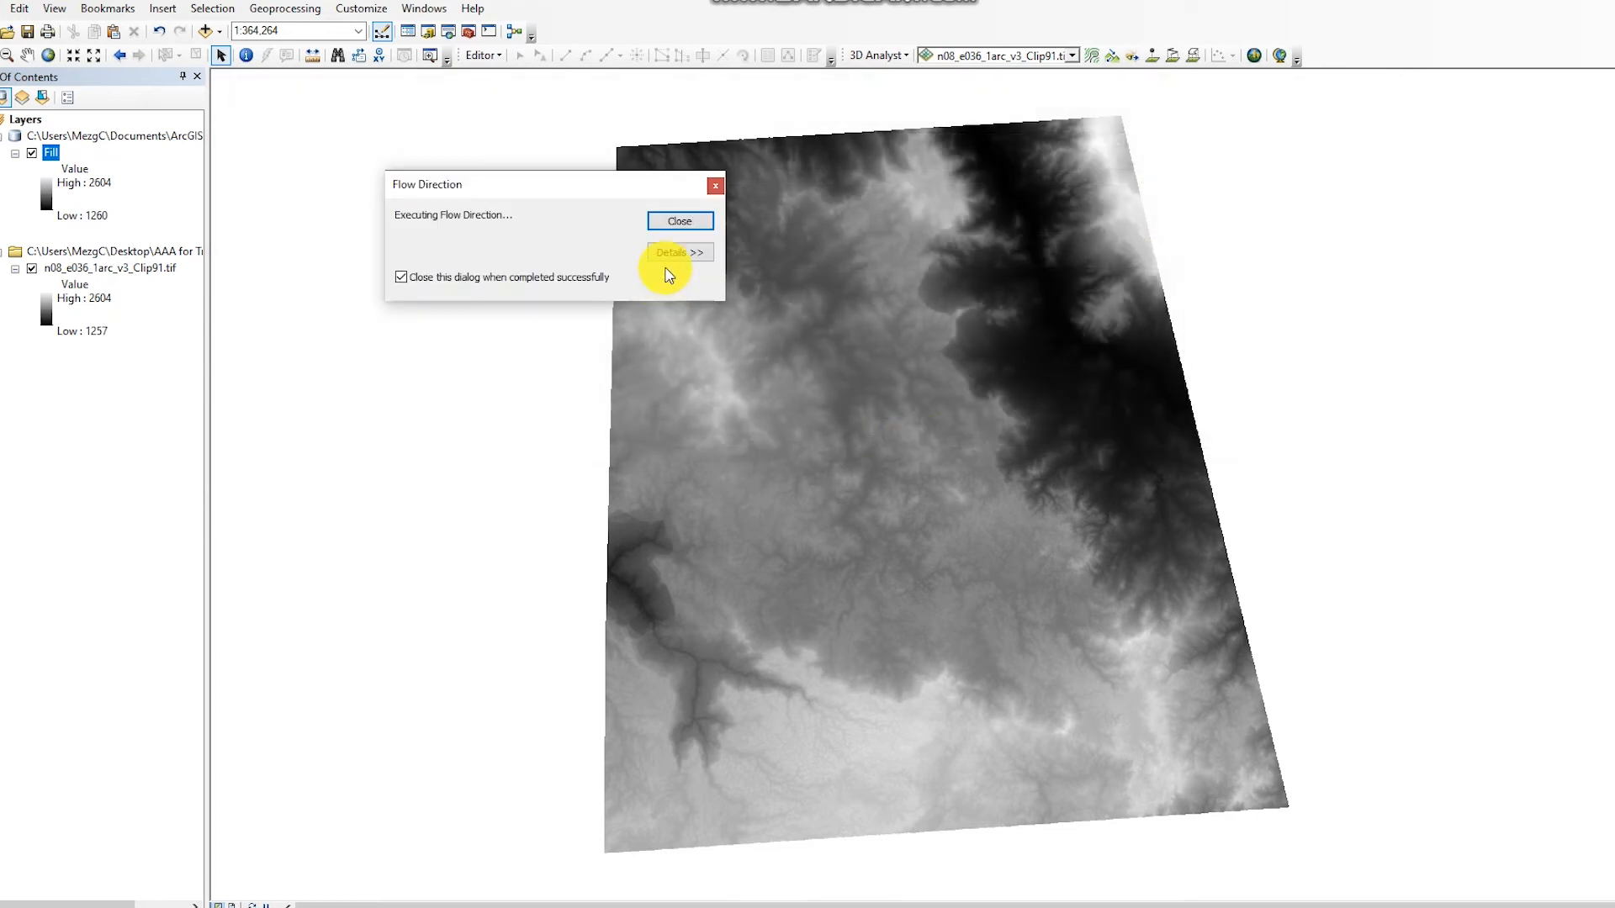
{"action": "left_click", "coordinate": [678, 220]}
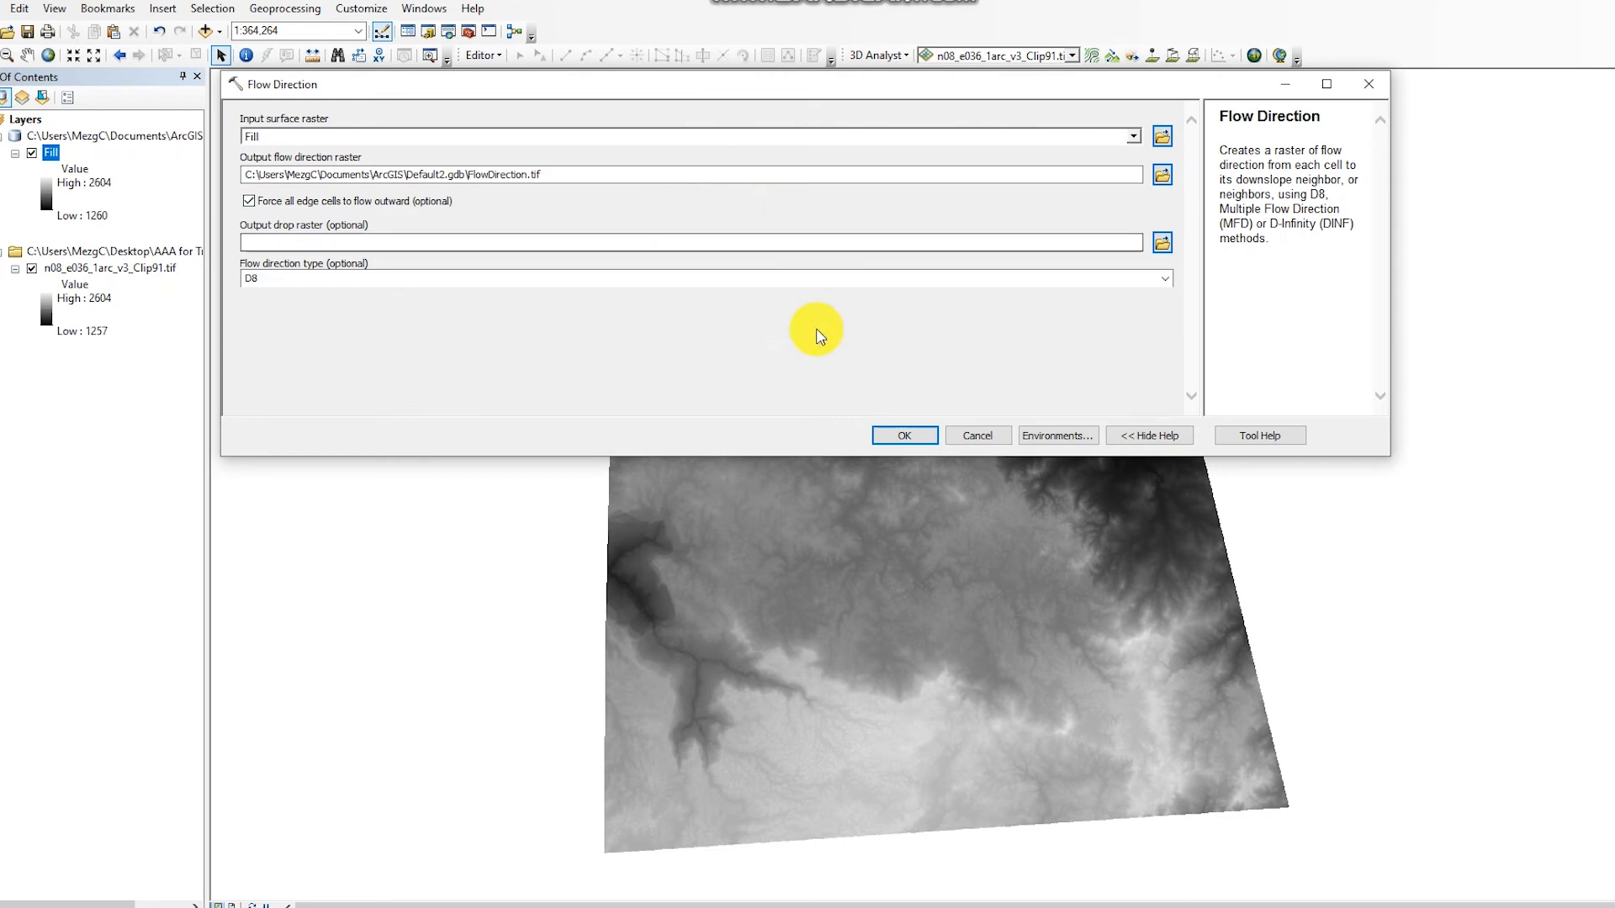
{"action": "left_click", "coordinate": [897, 436]}
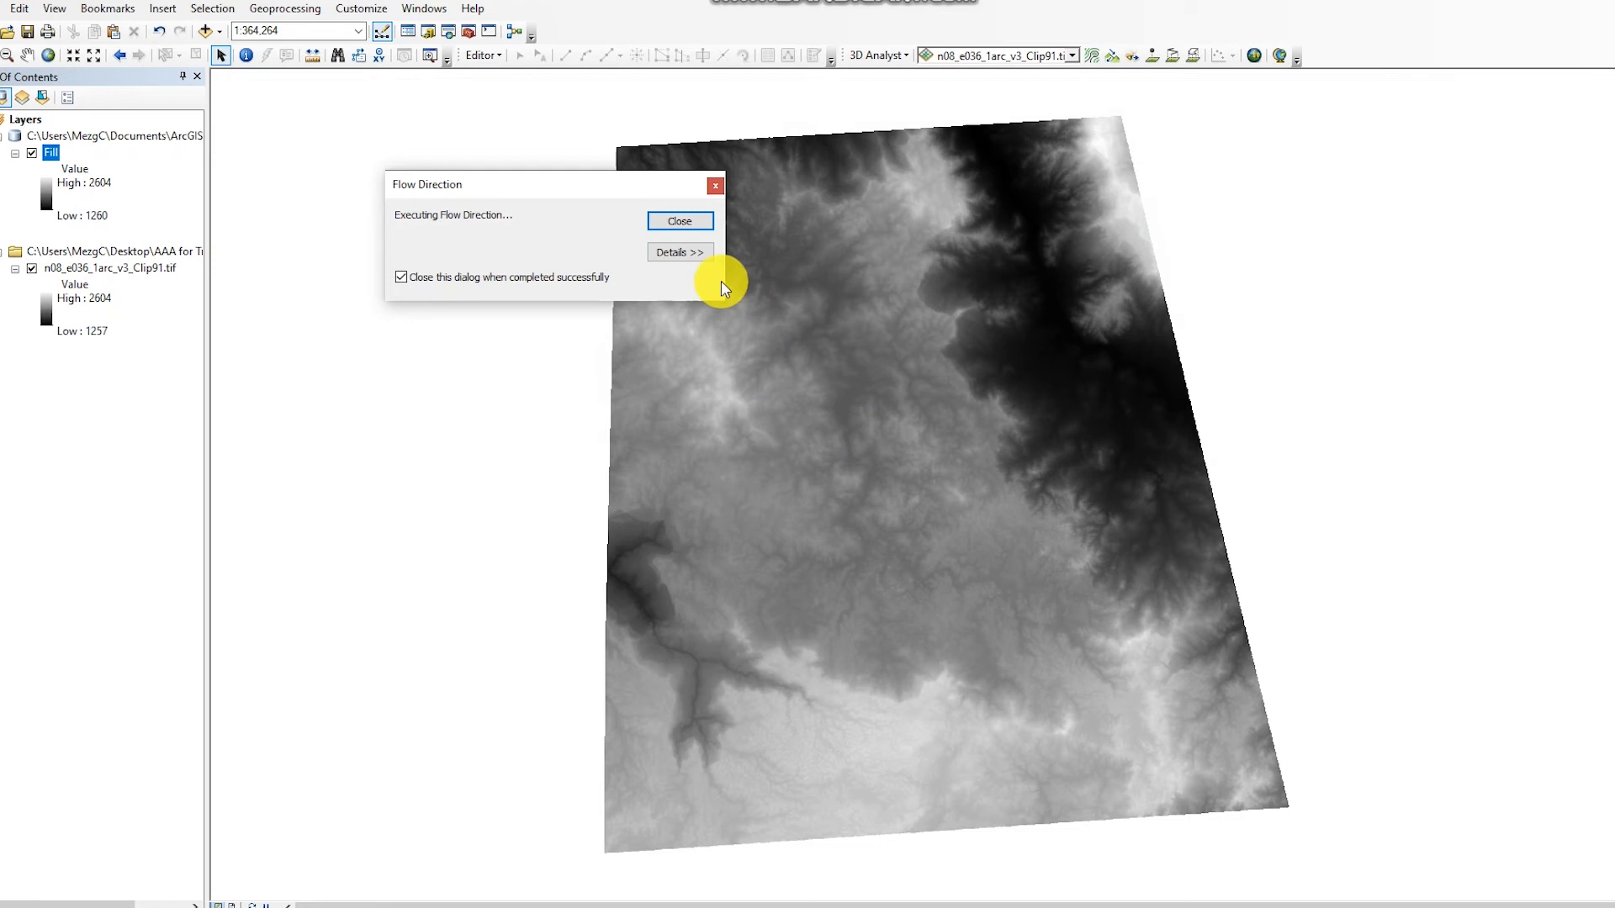
{"action": "left_click", "coordinate": [689, 222]}
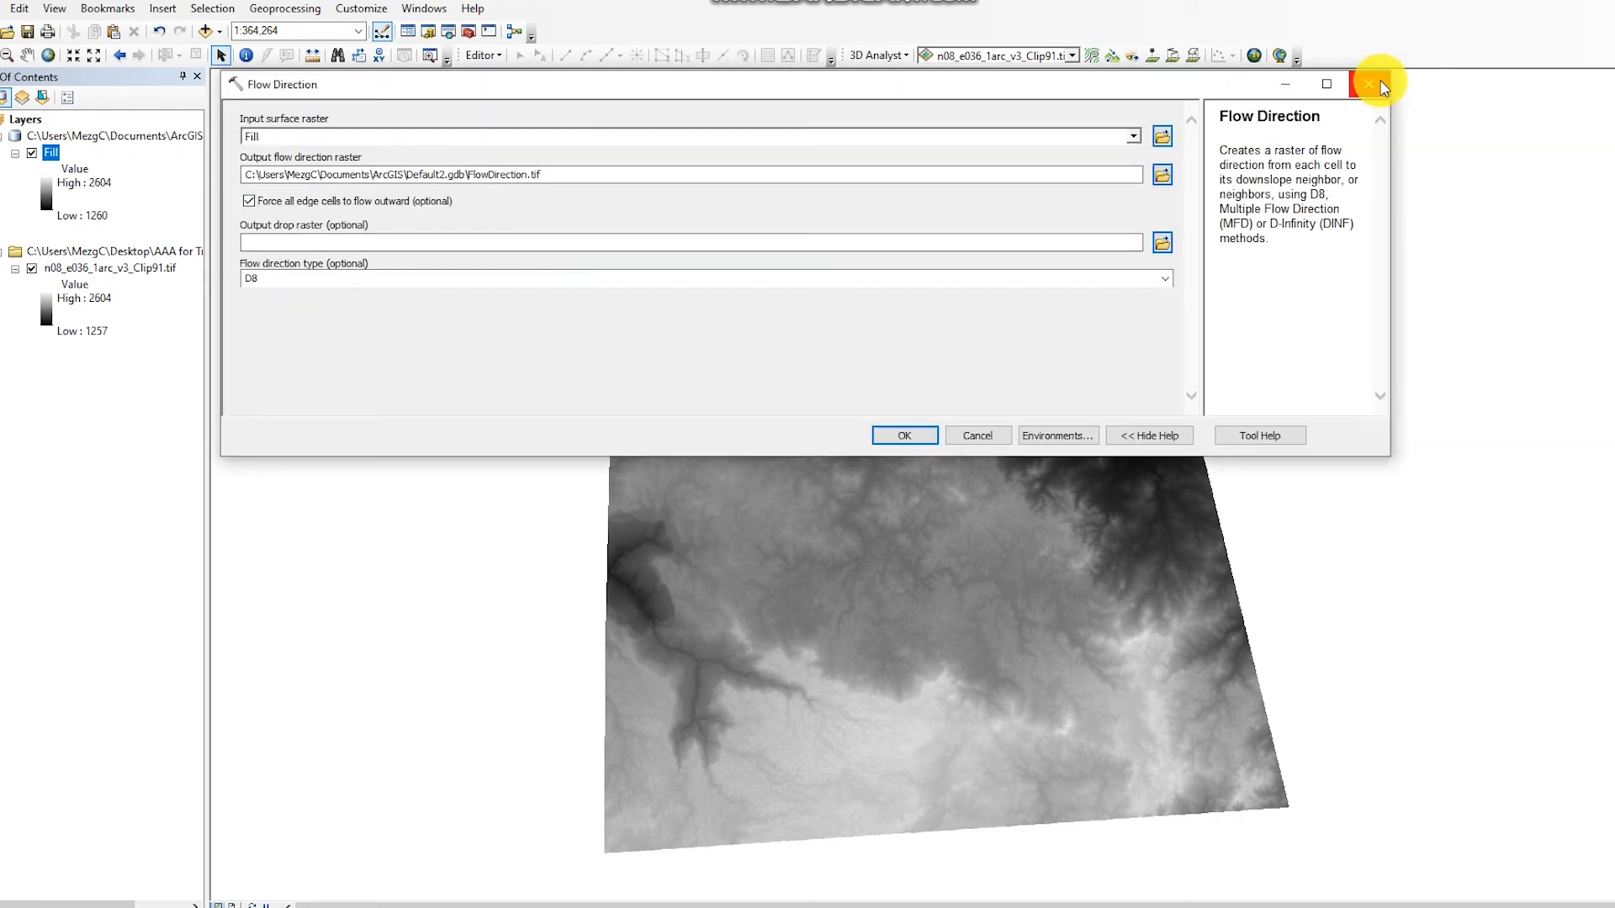
{"action": "left_click", "coordinate": [1378, 87]}
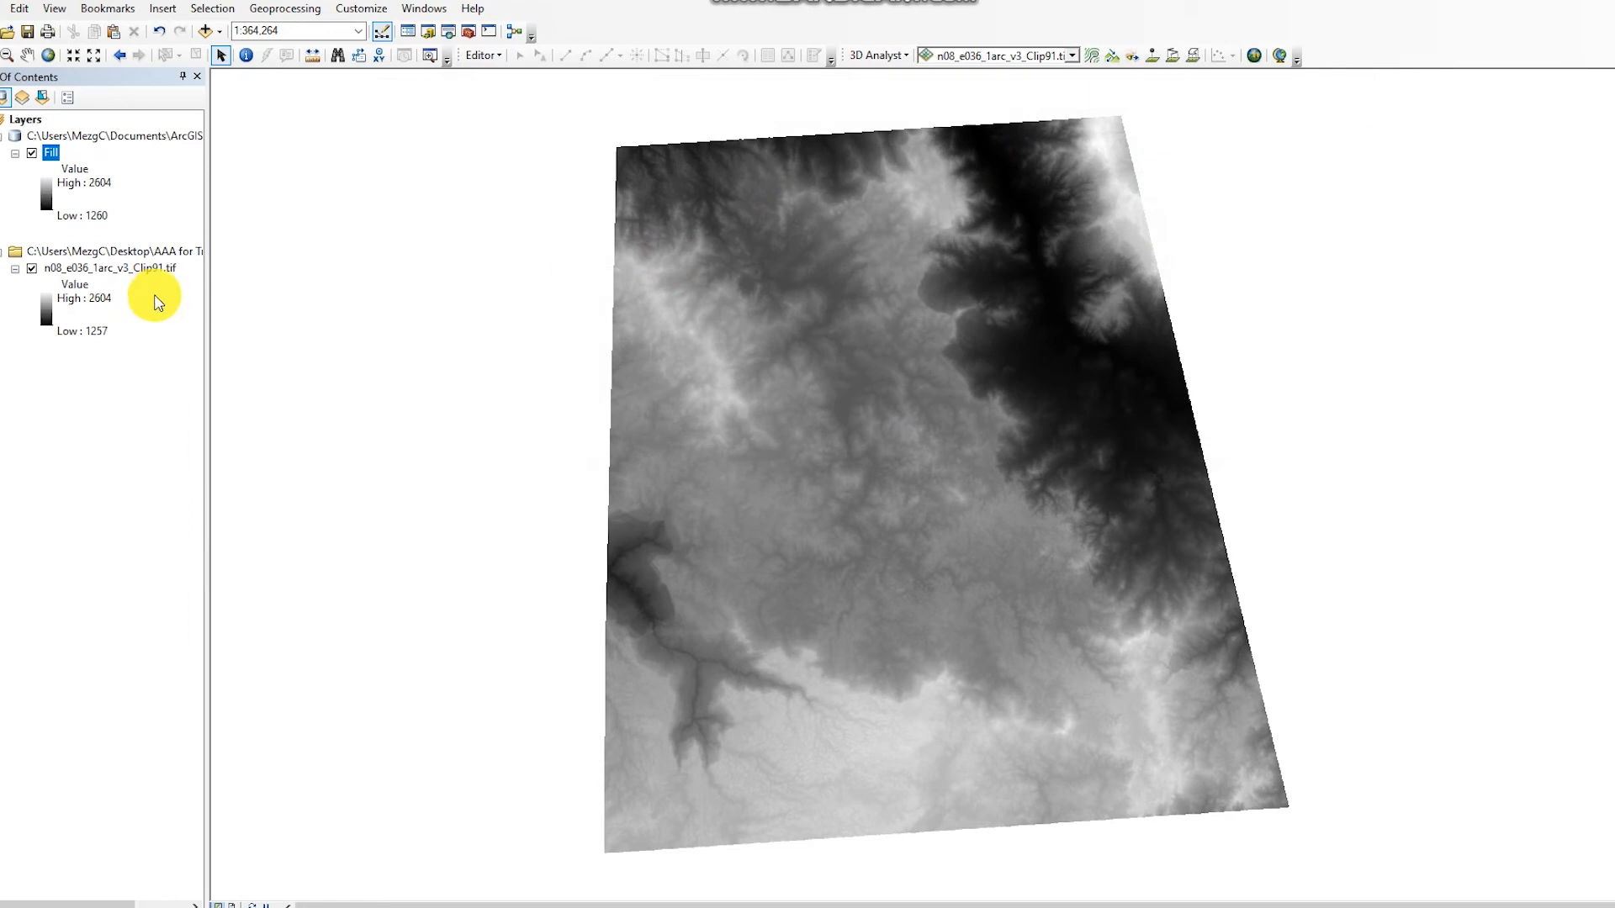
{"action": "right_click", "coordinate": [135, 256]}
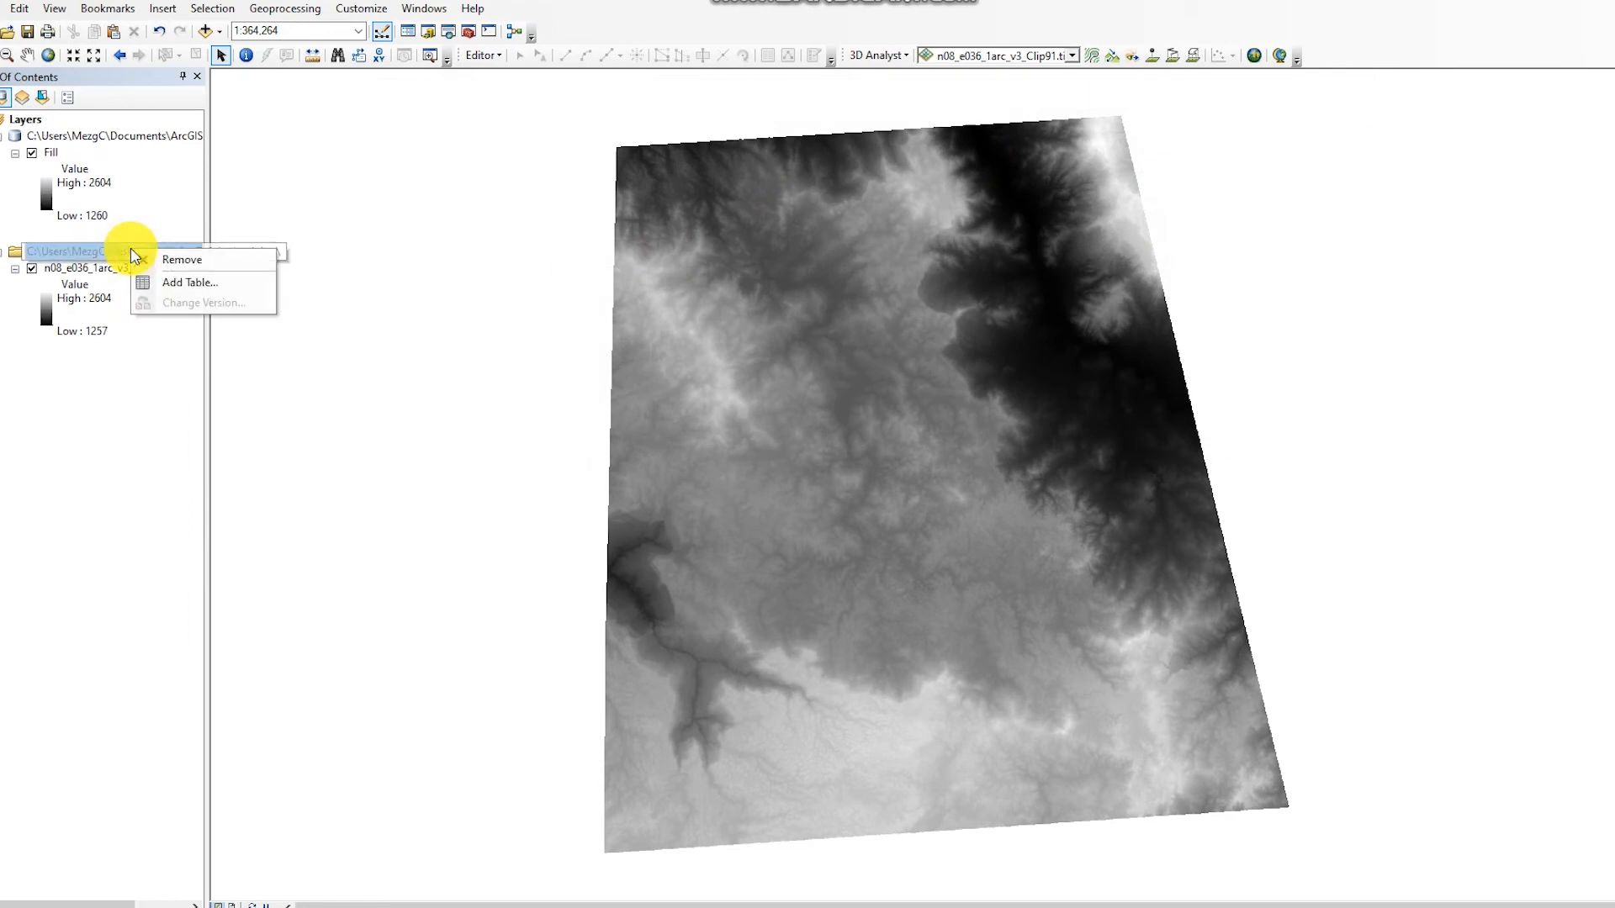
{"action": "left_click", "coordinate": [114, 448]}
- Run the Flow Direction tool on the Fill raster, keeping the default output in Default2.gdb and the D8 flow direction type
{"action": "left_click", "coordinate": [465, 32]}
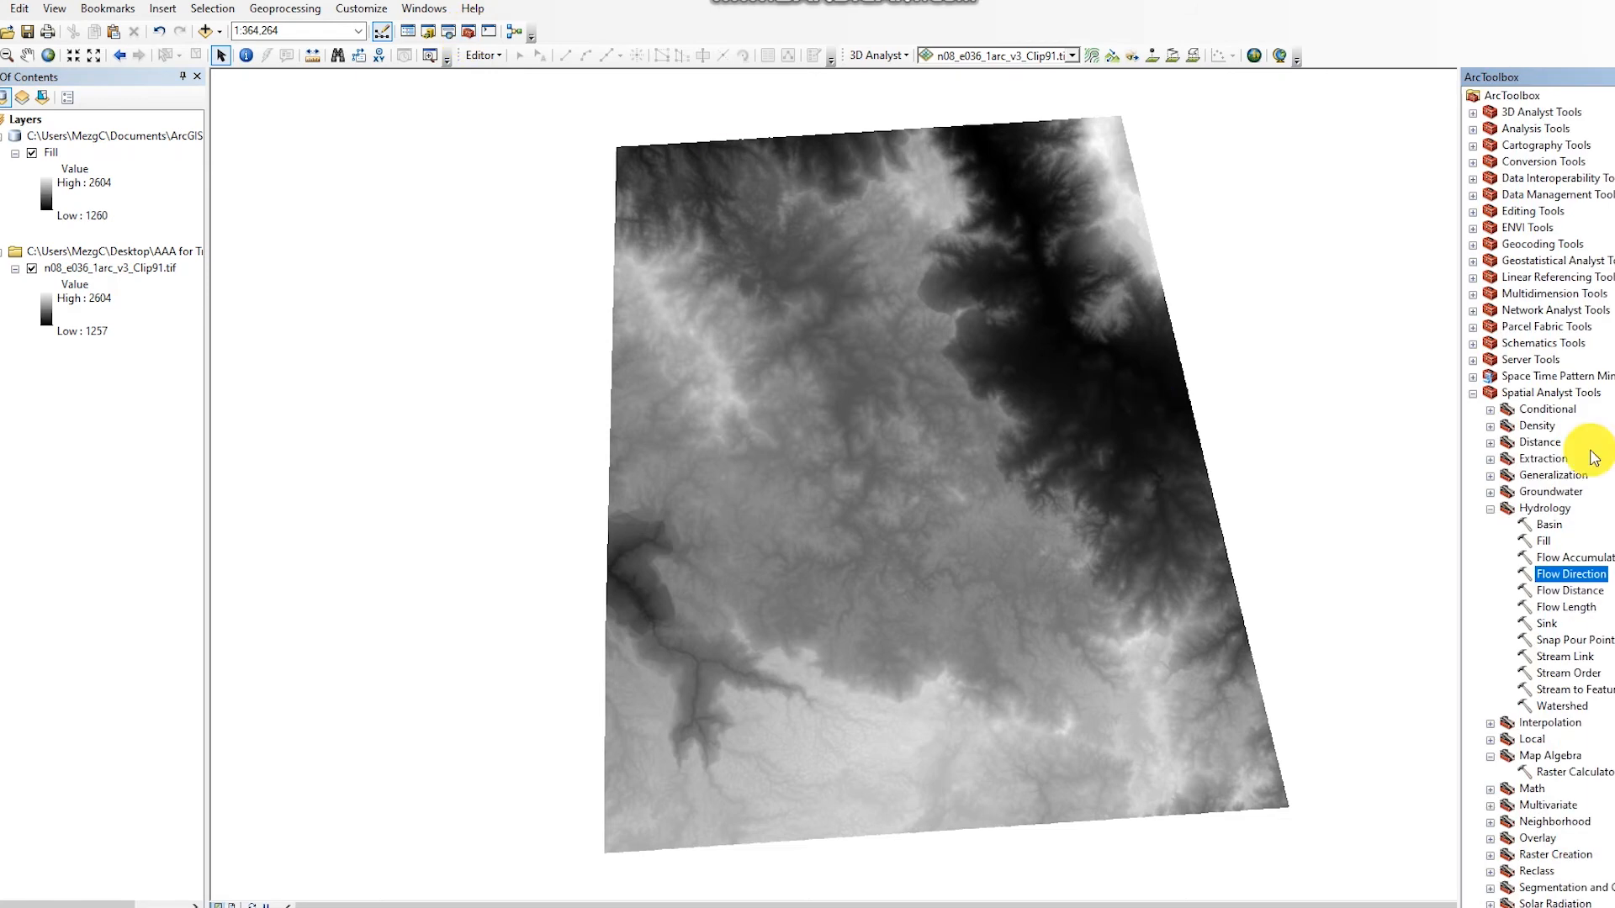
{"action": "double_click", "coordinate": [1572, 573]}
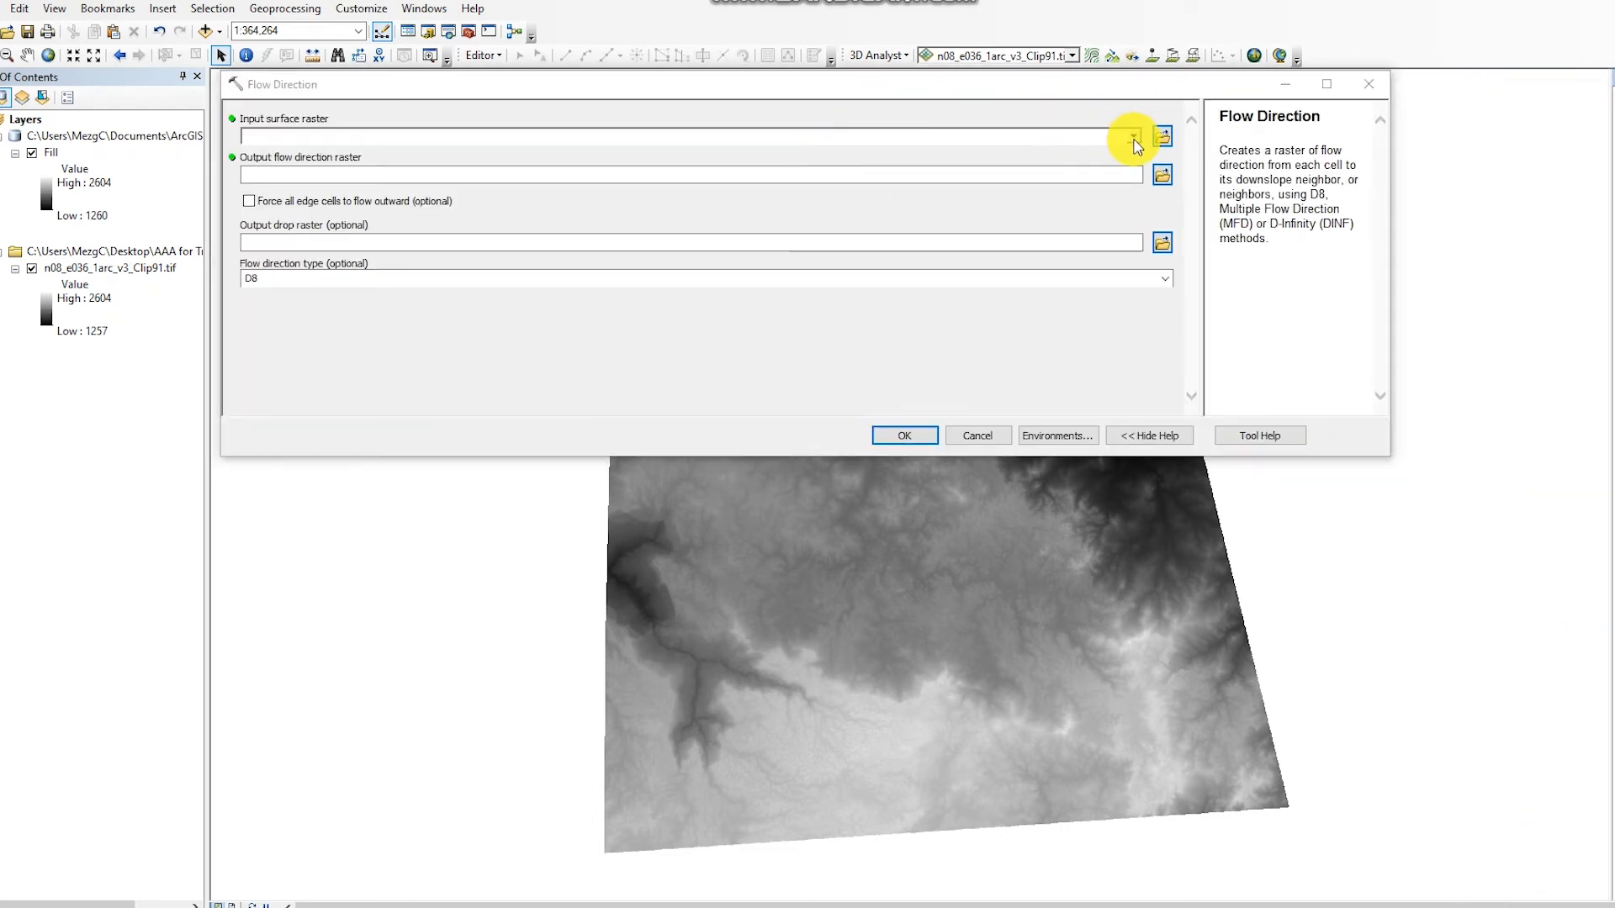
{"action": "left_click", "coordinate": [1134, 136]}
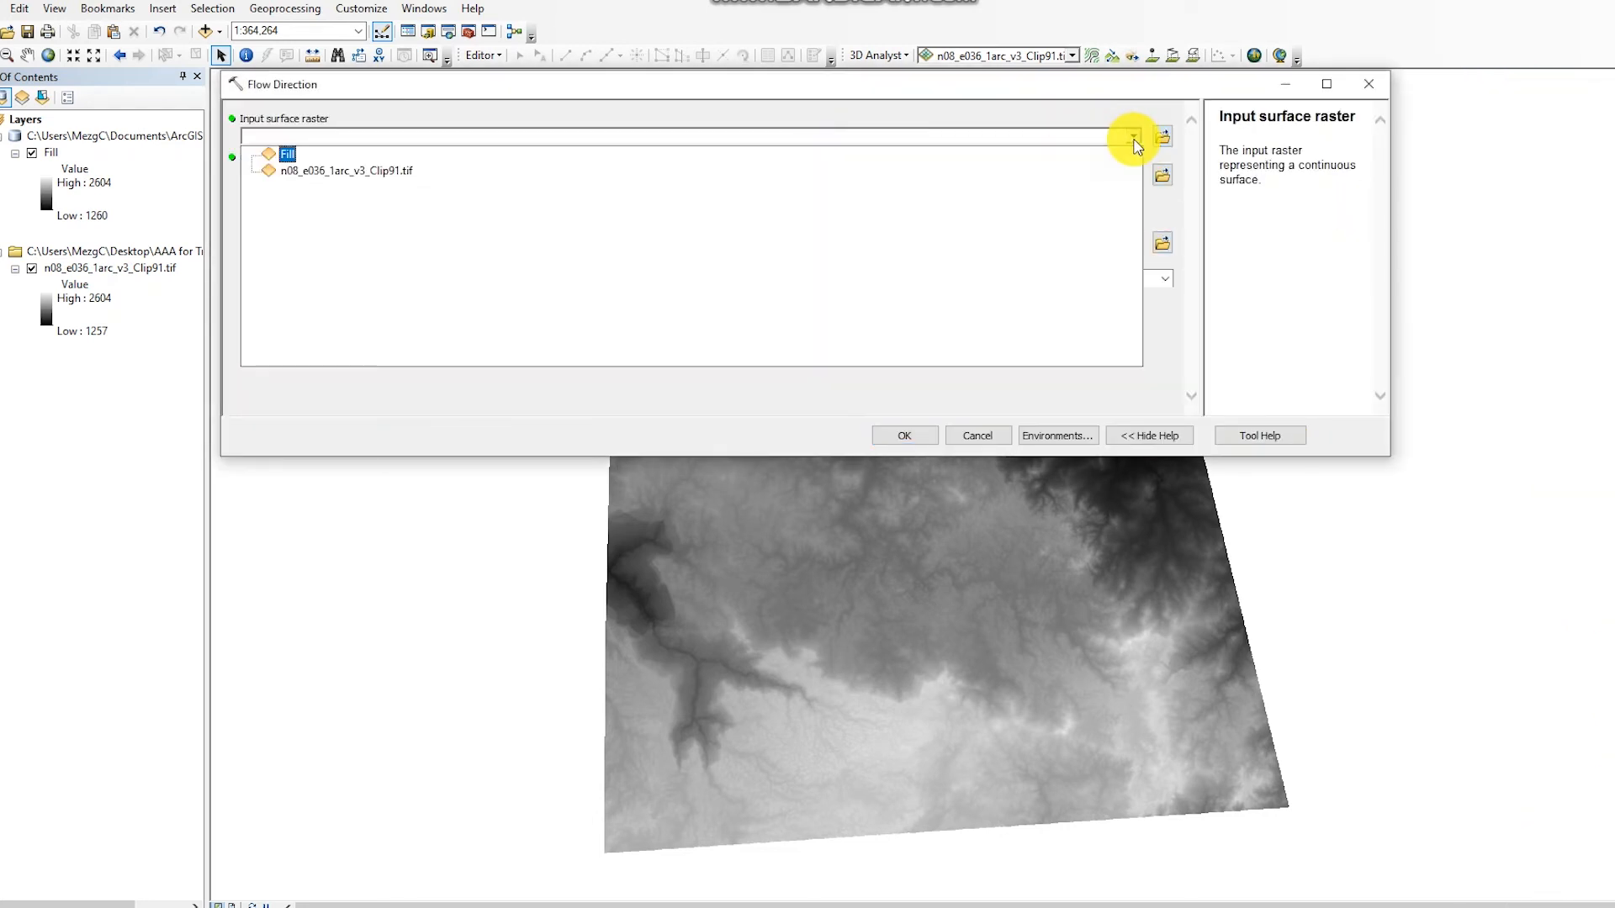
{"action": "left_click", "coordinate": [288, 155]}
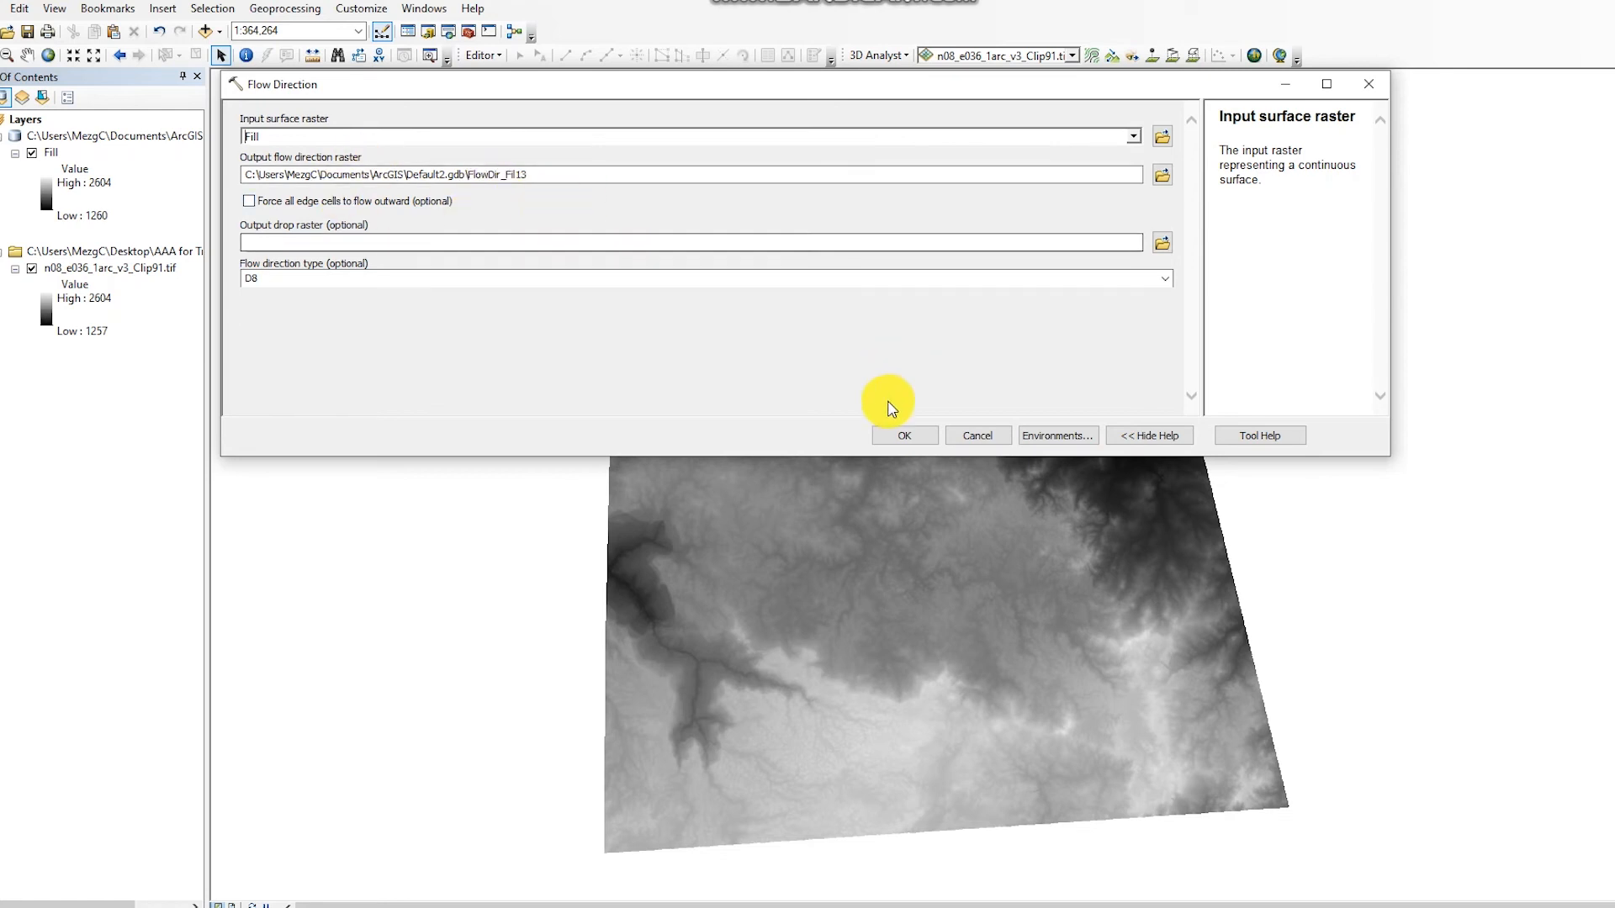
{"action": "left_click", "coordinate": [891, 432]}
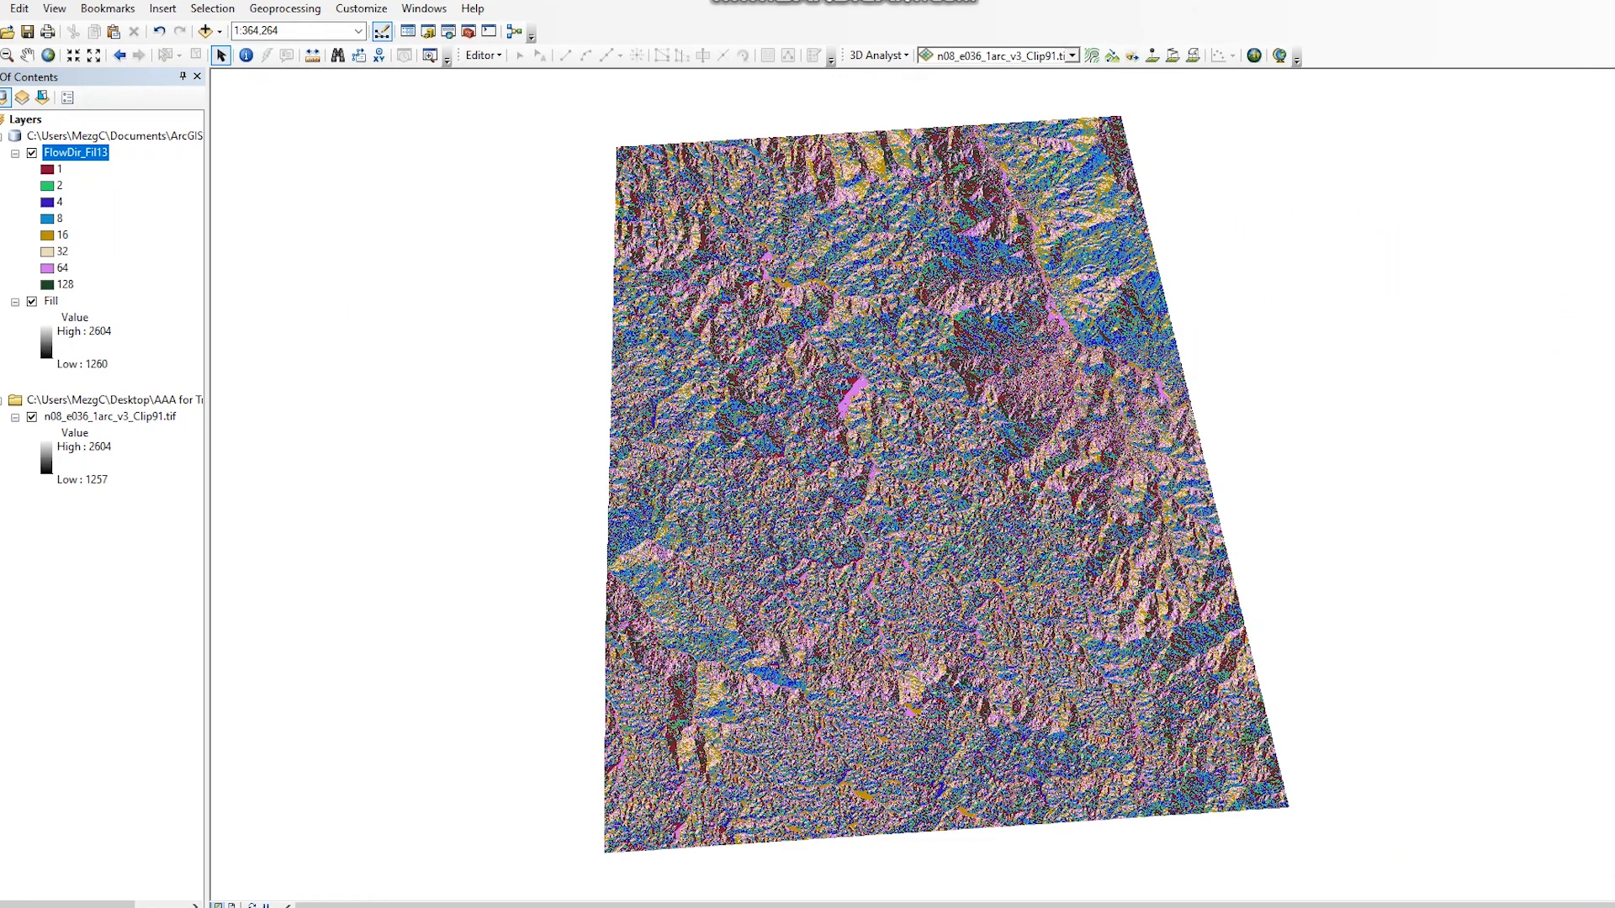
- Run Flow Accumulation on the flow direction raster with FLOAT output and D8 type, and hide the flow direction and Fill layers
{"action": "mouse_move", "coordinate": [1612, 169]}
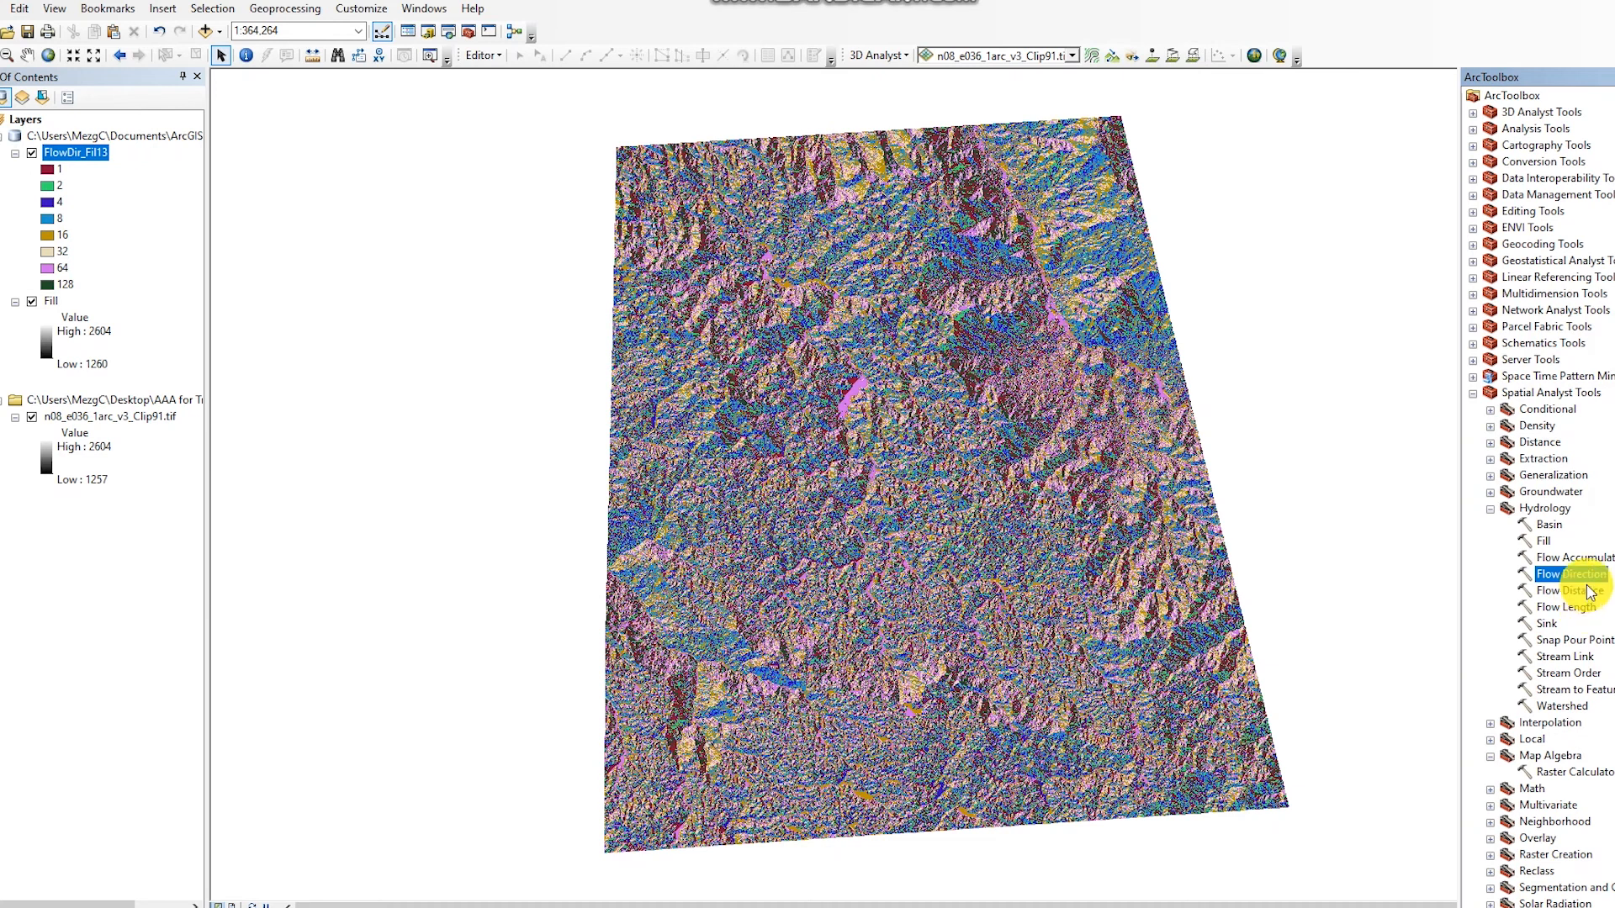
{"action": "double_click", "coordinate": [1575, 558]}
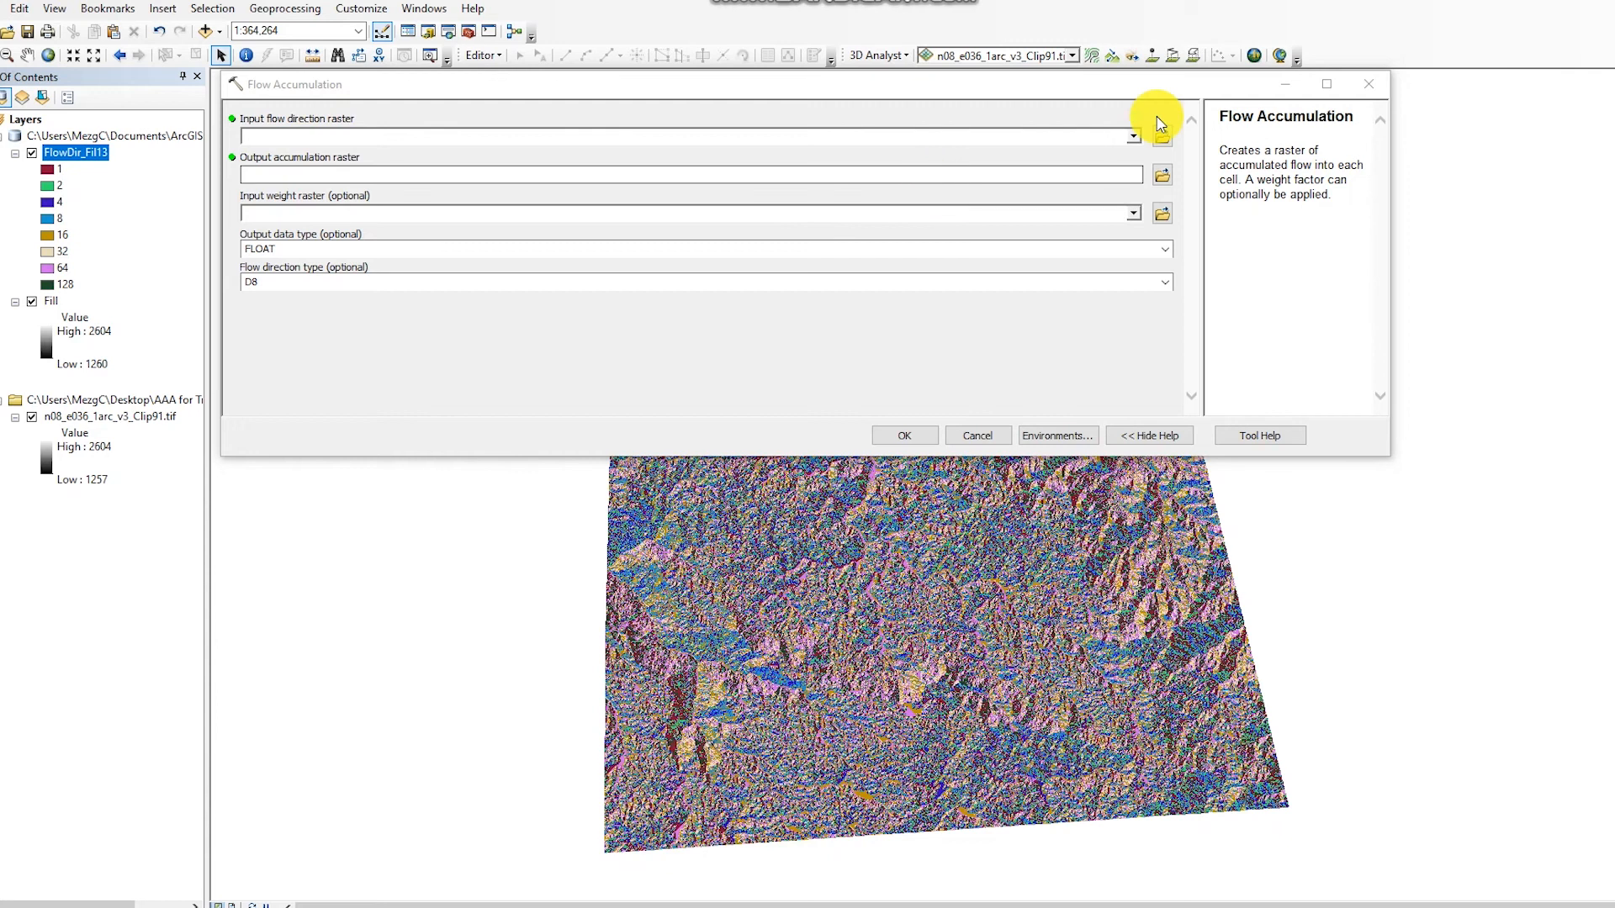
{"action": "left_click", "coordinate": [1133, 137]}
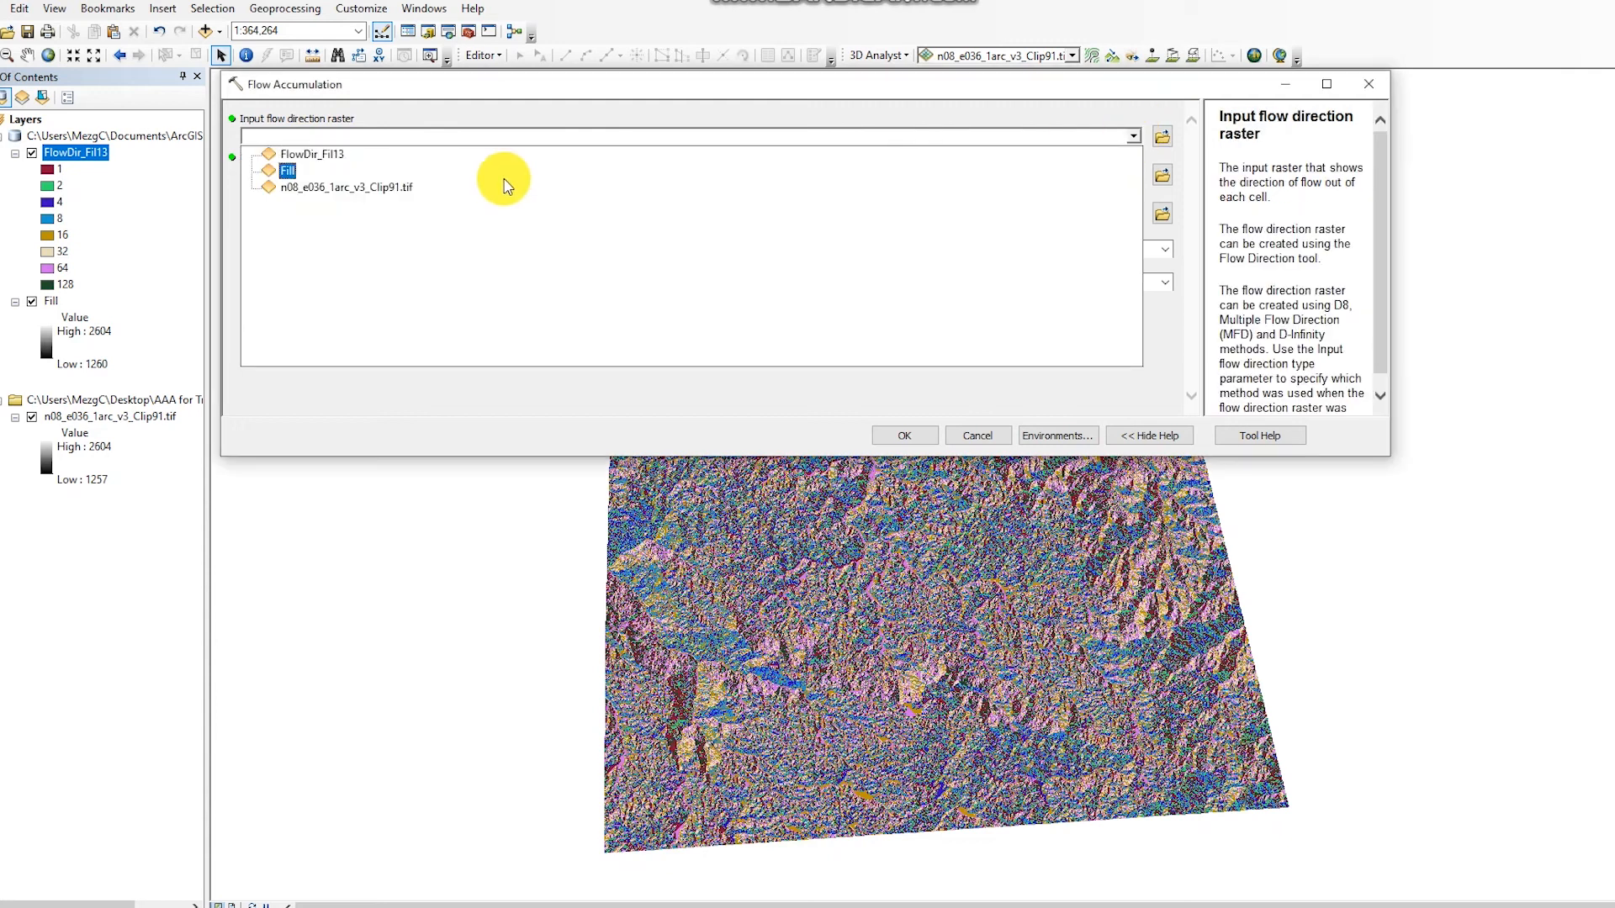
{"action": "left_click", "coordinate": [296, 155]}
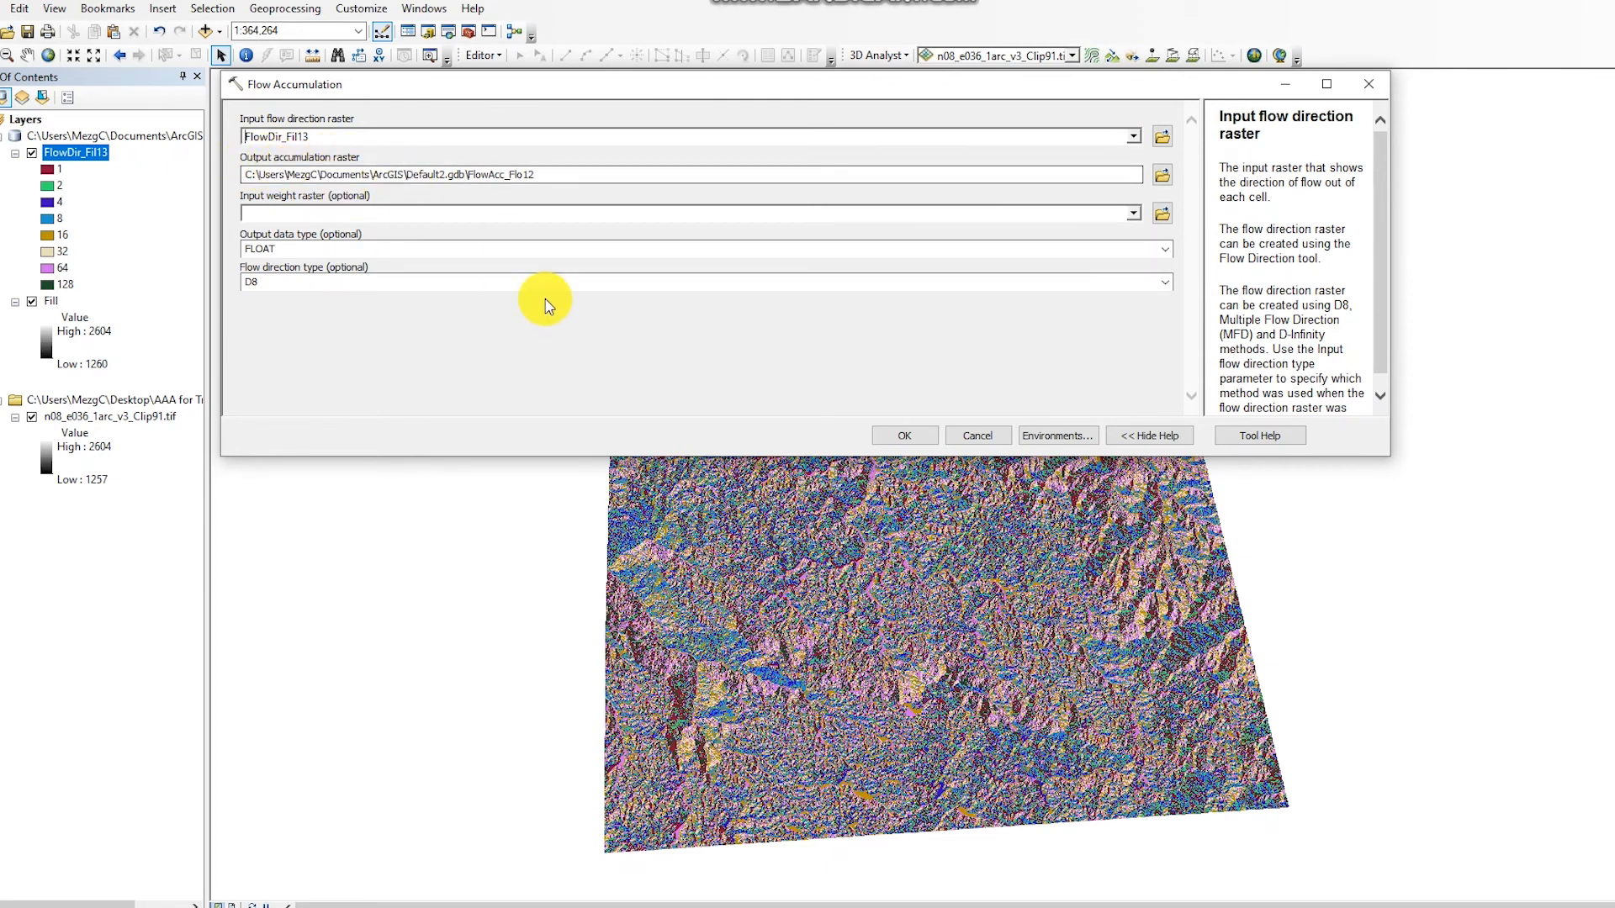
{"action": "left_click", "coordinate": [906, 436]}
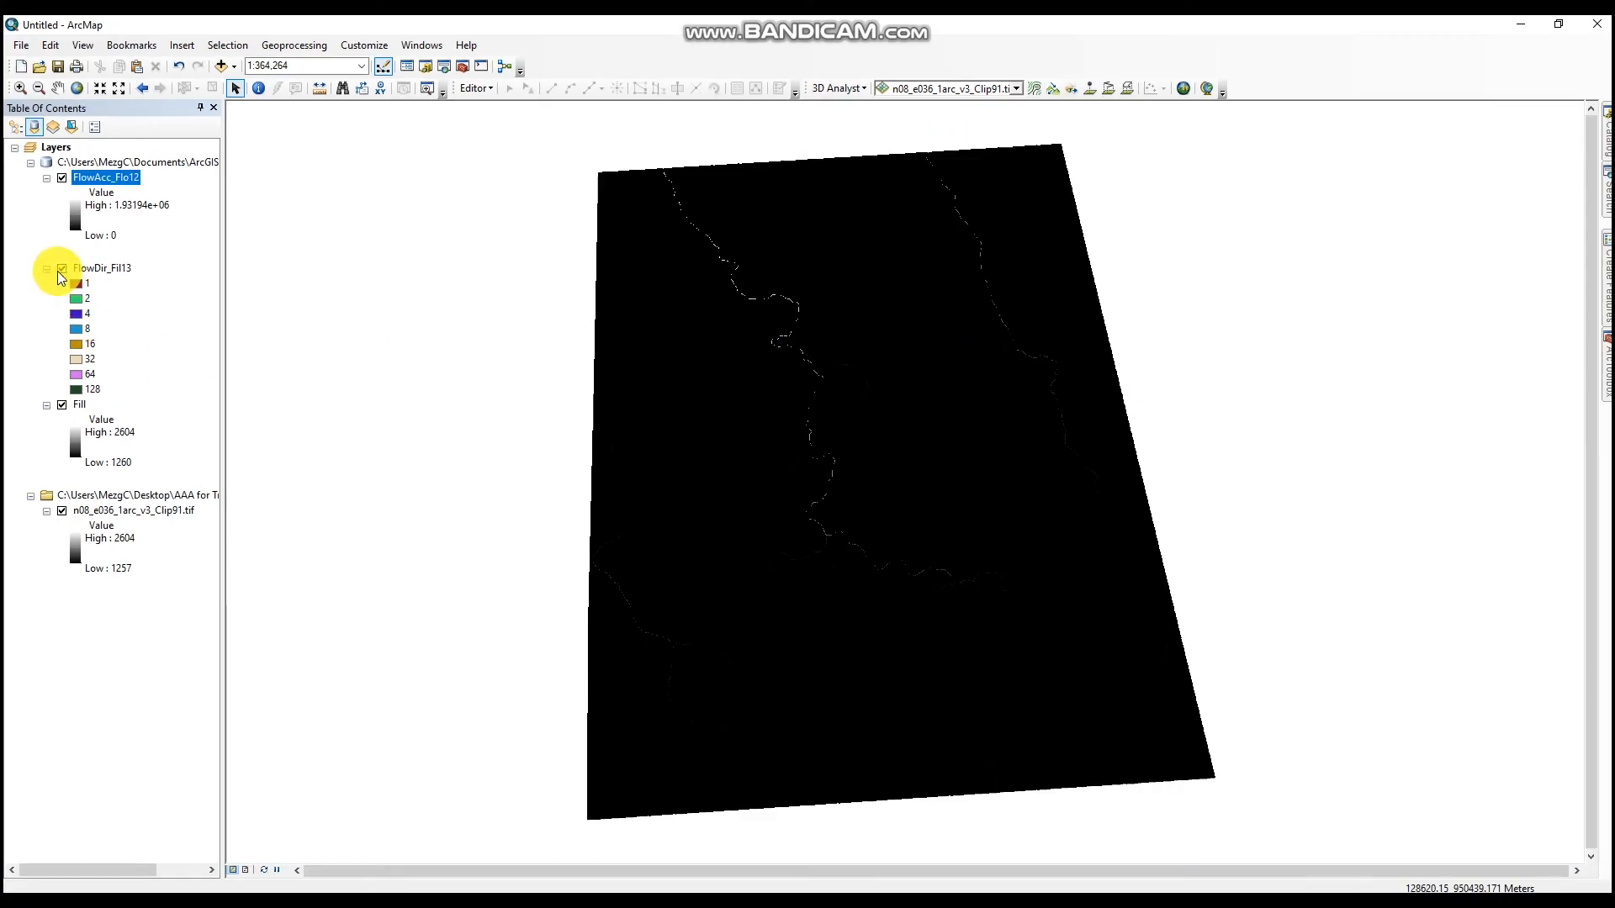
{"action": "left_click", "coordinate": [61, 269]}
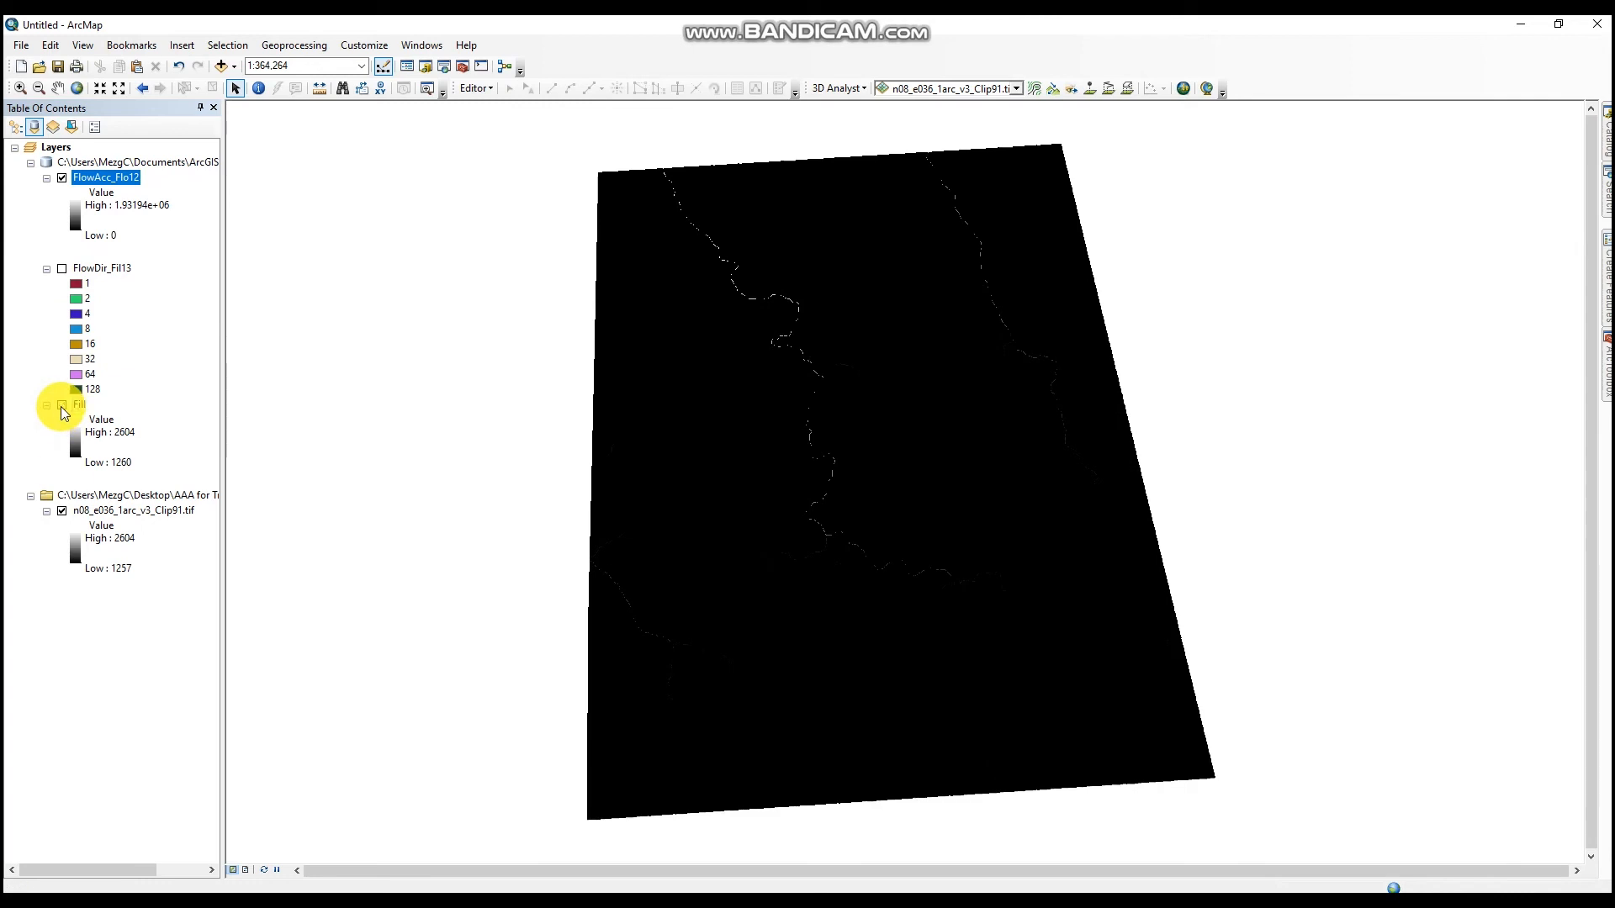
{"action": "left_click", "coordinate": [62, 405]}
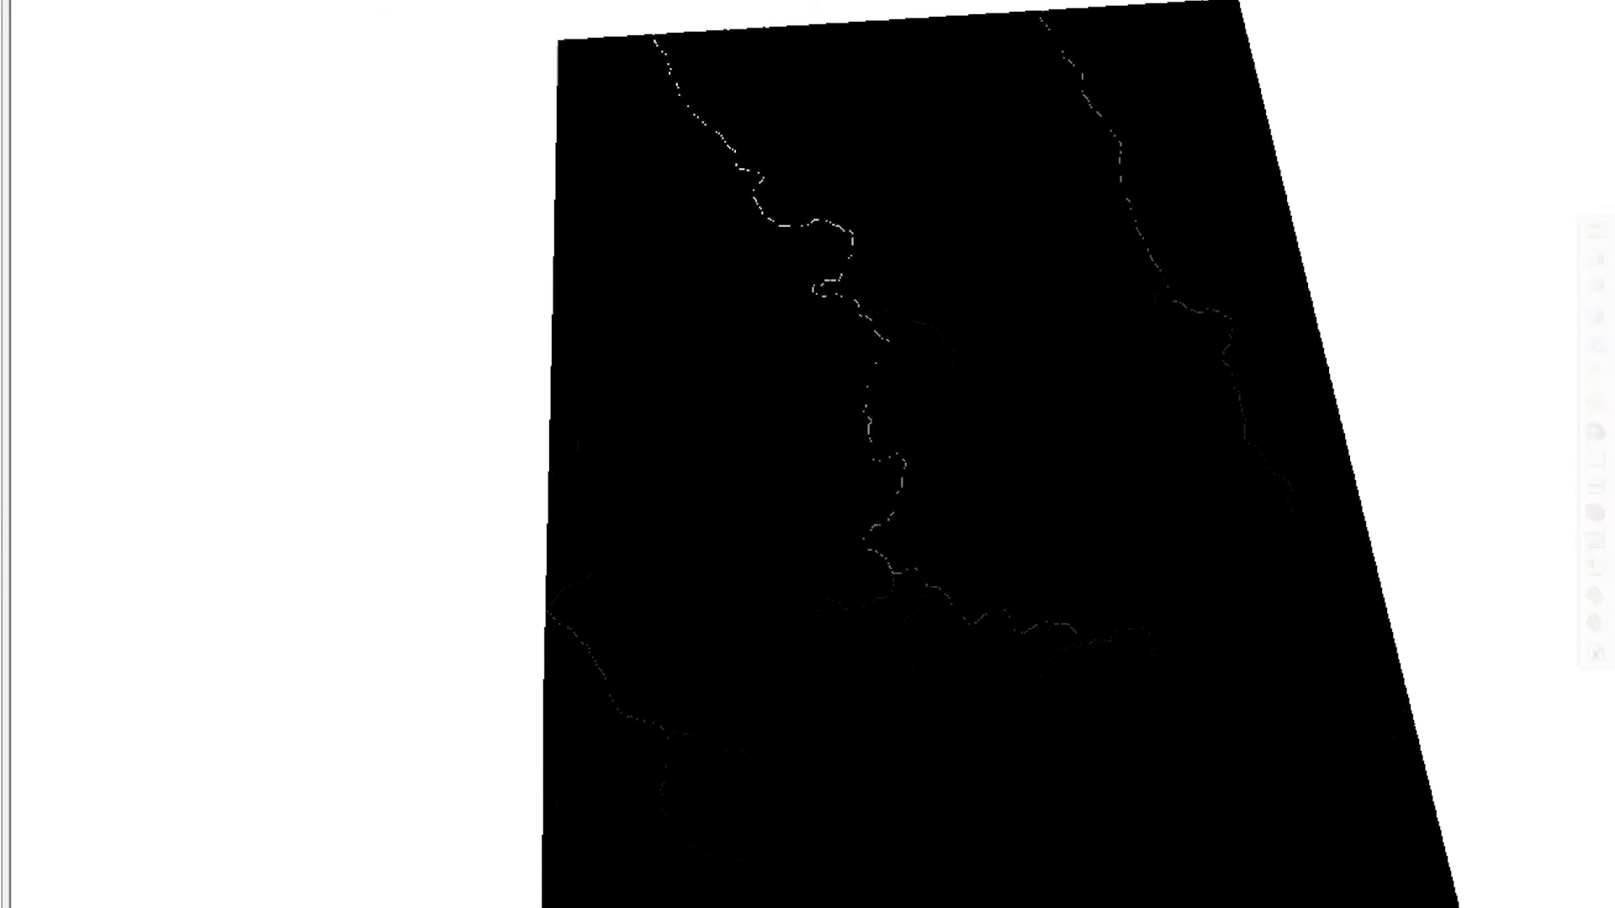
- Start a new shapefile of feature type Point and name it pour_point
{"action": "mouse_move", "coordinate": [1608, 336]}
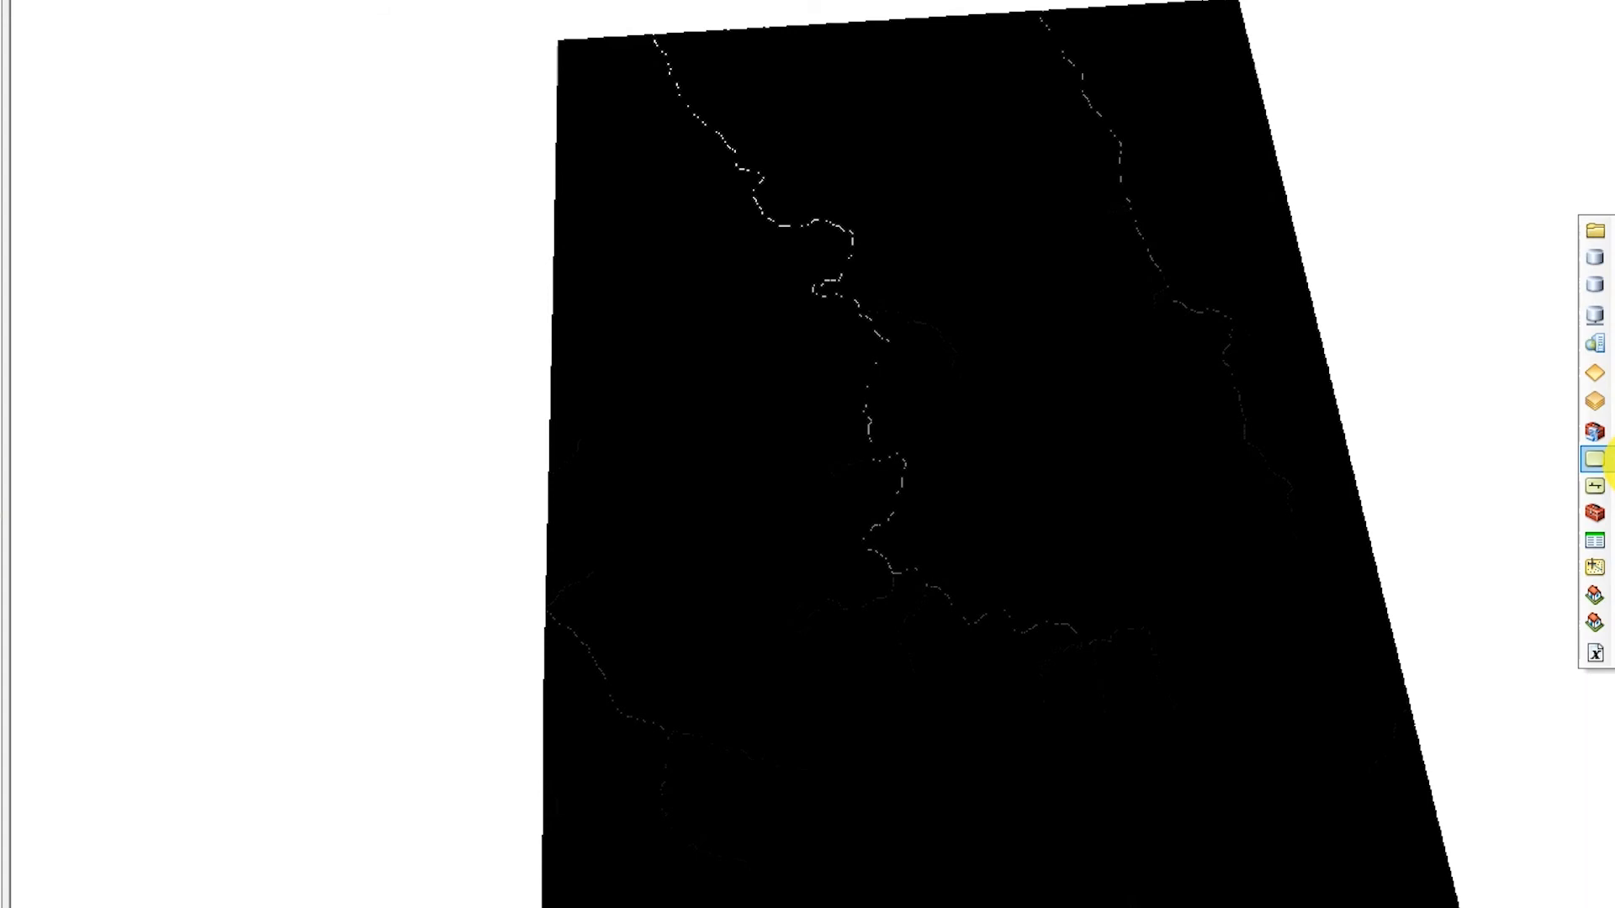
{"action": "left_click", "coordinate": [1595, 458]}
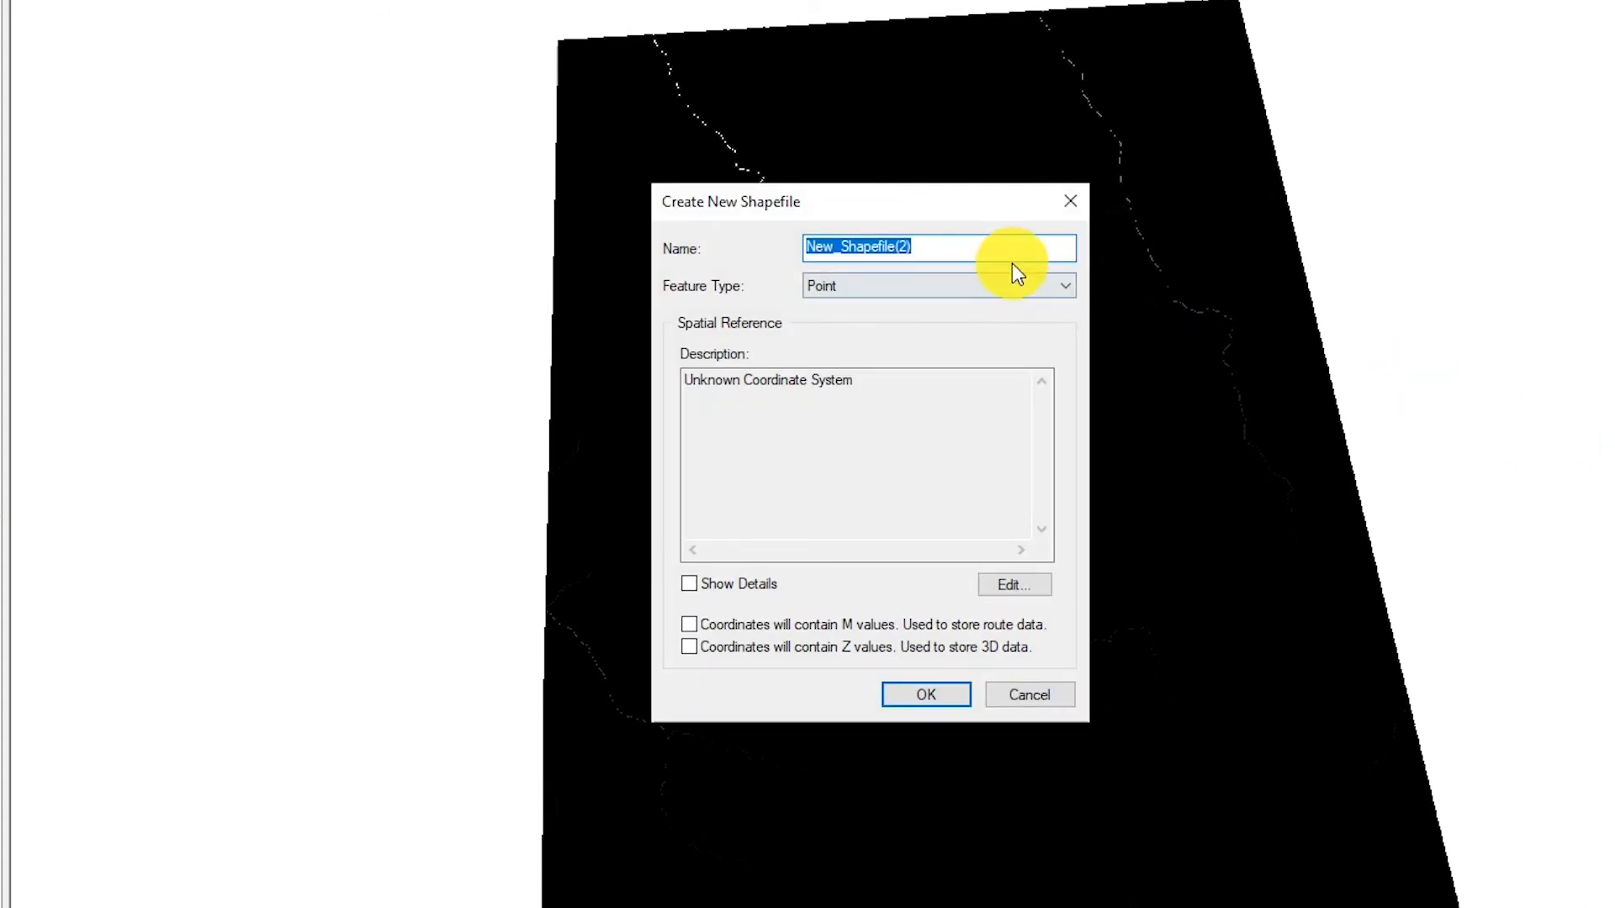
{"action": "left_click", "coordinate": [981, 254]}
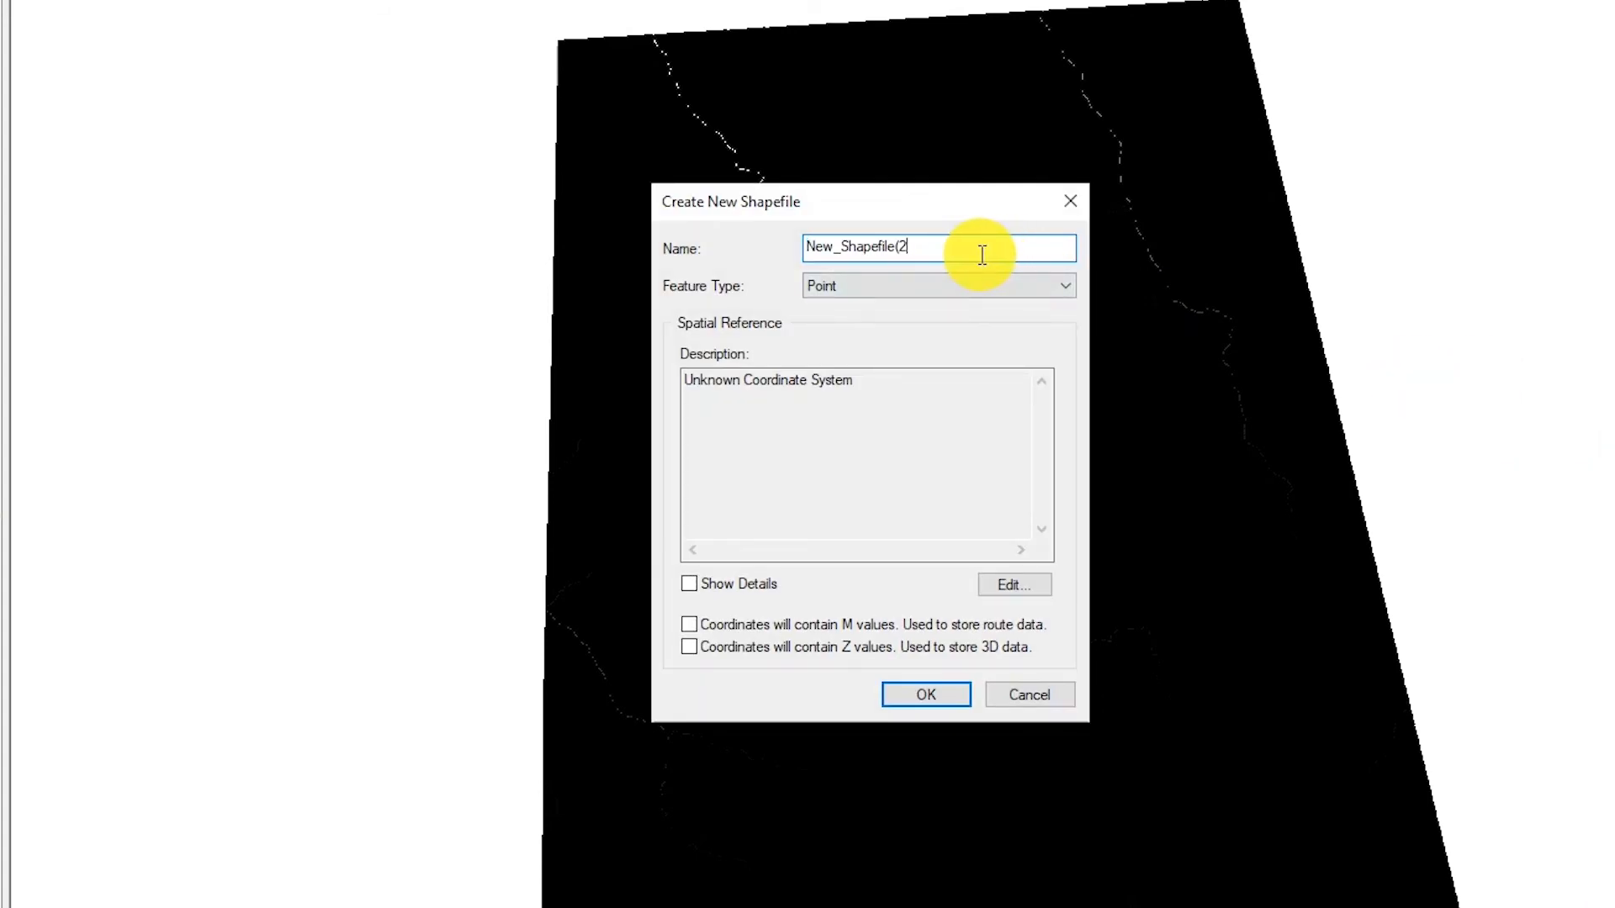
{"action": "key", "text": "BackSpace"}
{"action": "key", "text": "BackSpace"}
{"action": "key", "text": "BackSpace"}
{"action": "key", "text": "BackSpace"}
{"action": "key", "text": "BackSpace"}
{"action": "key", "text": "BackSpace"}
{"action": "key", "text": "BackSpace"}
{"action": "key", "text": "BackSpace"}
{"action": "key", "text": "BackSpace"}
{"action": "key", "text": "BackSpace"}
{"action": "key", "text": "BackSpace"}
{"action": "key", "text": "BackSpace"}
{"action": "type", "text": "pour_point"}
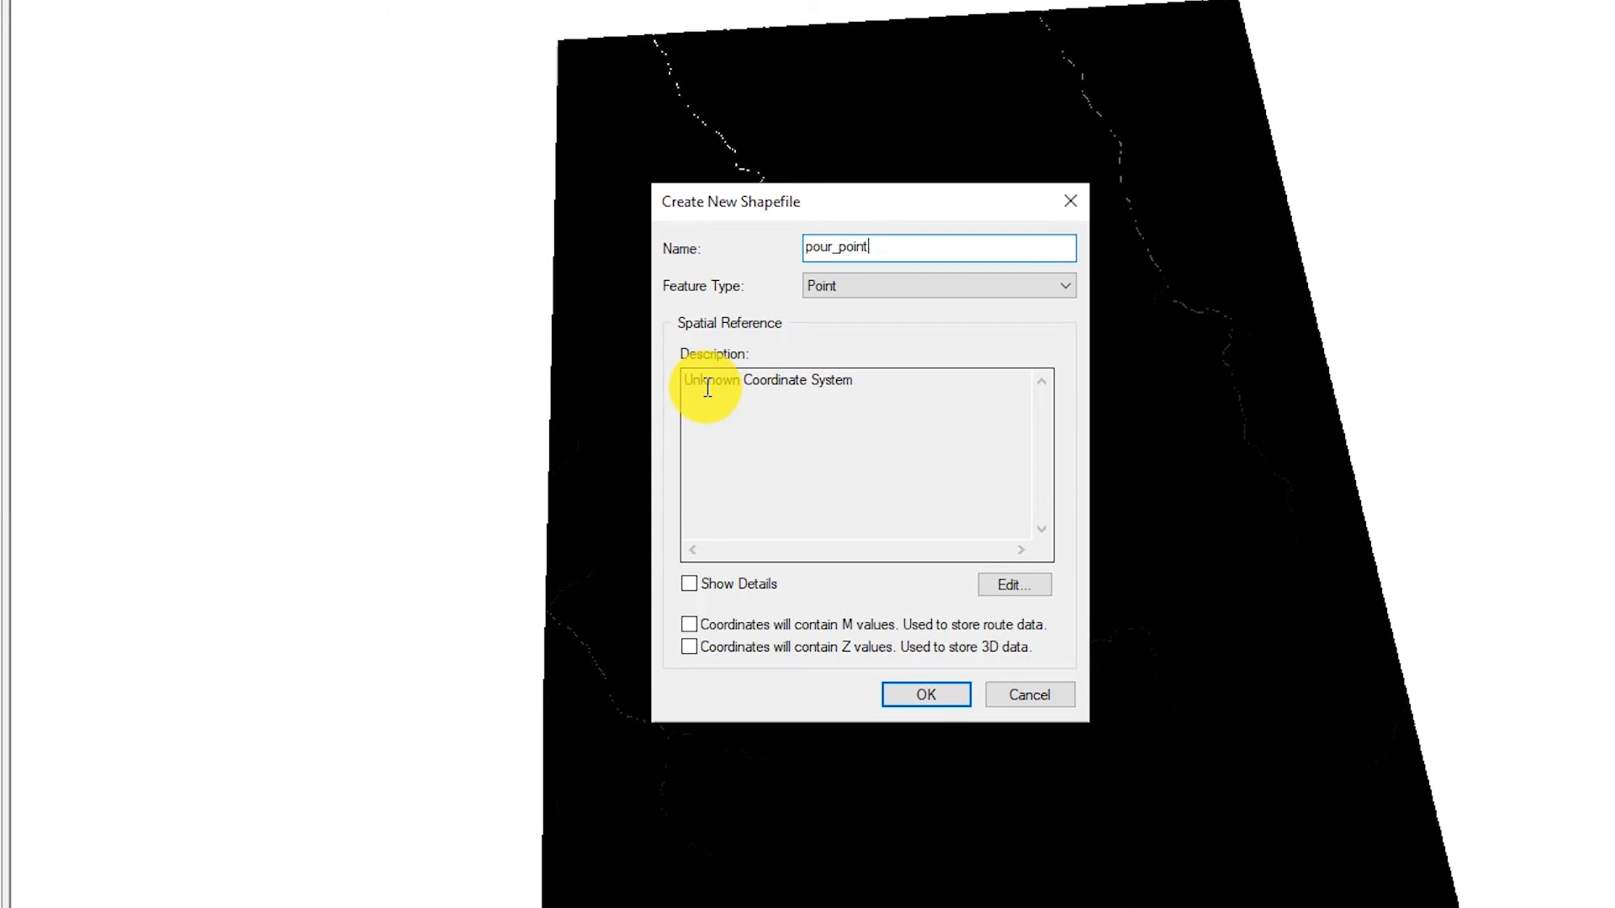
- Import the pour_point shapefile's coordinate system from n08_e036_1arc_v3_Clip91.tif, create the shapefile and dismiss the coordinate system warning
{"action": "left_click", "coordinate": [1009, 585]}
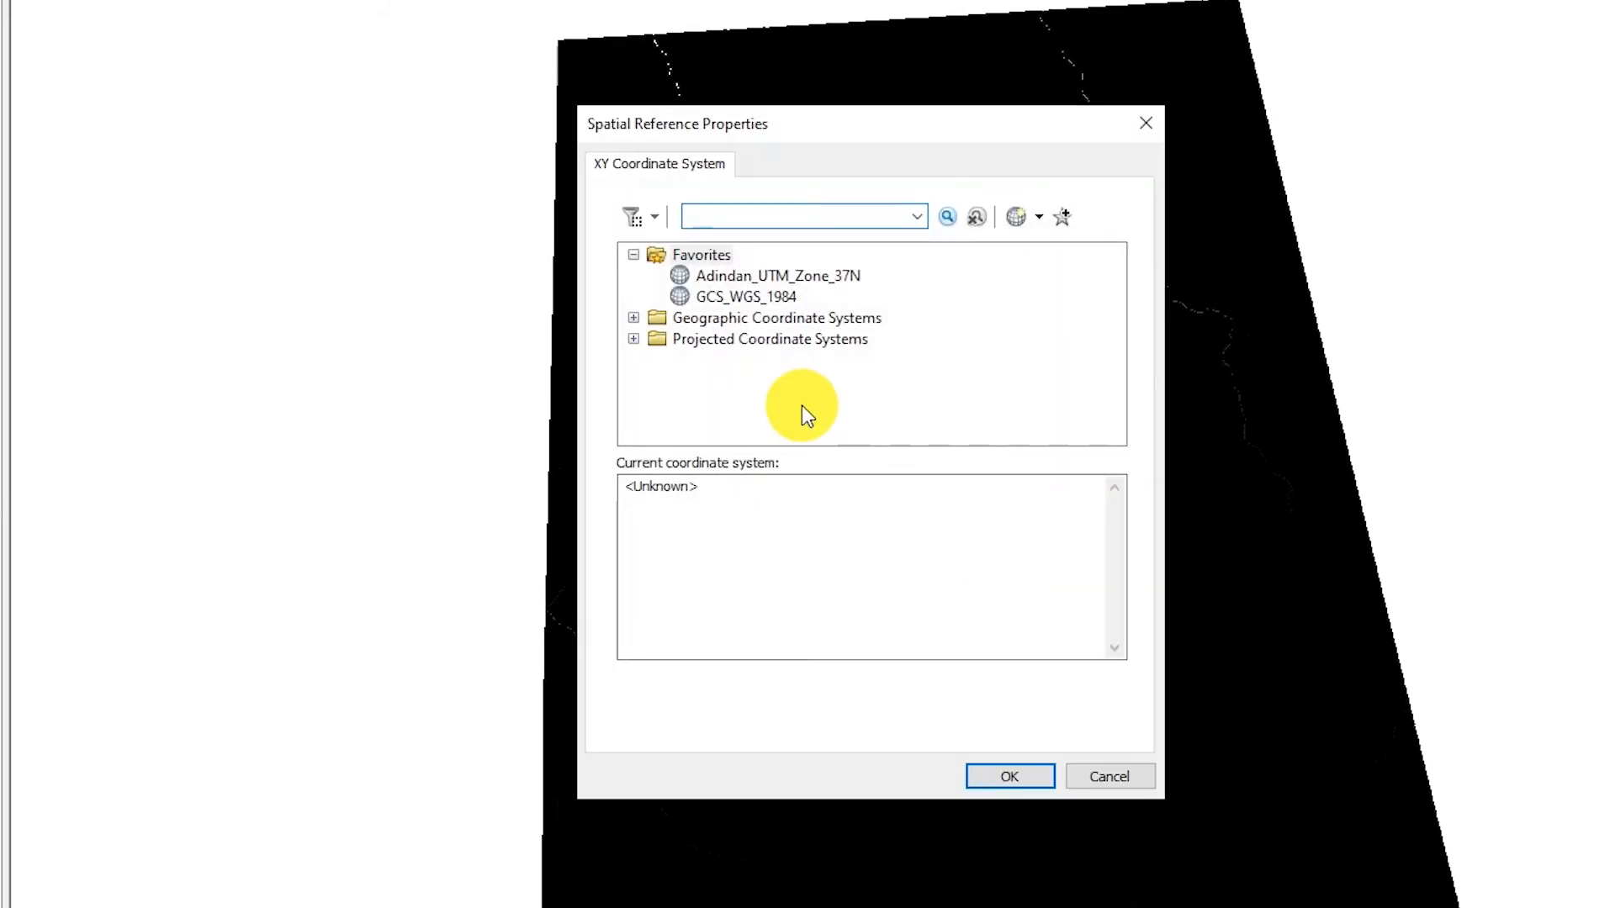
{"action": "left_click", "coordinate": [1039, 217]}
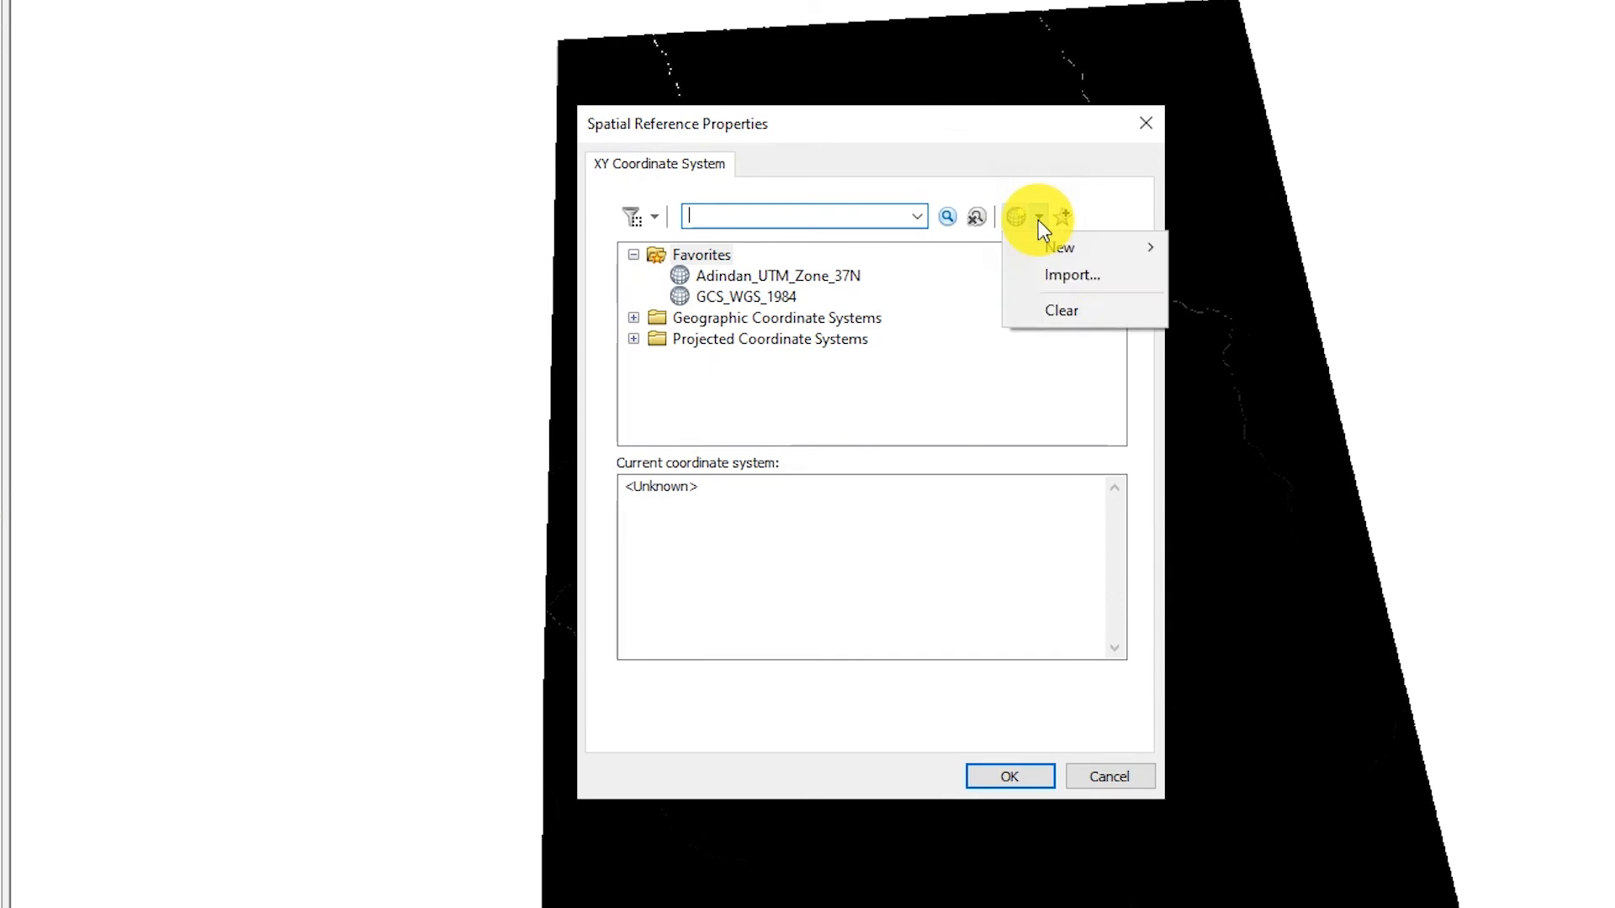
{"action": "left_click", "coordinate": [1056, 276]}
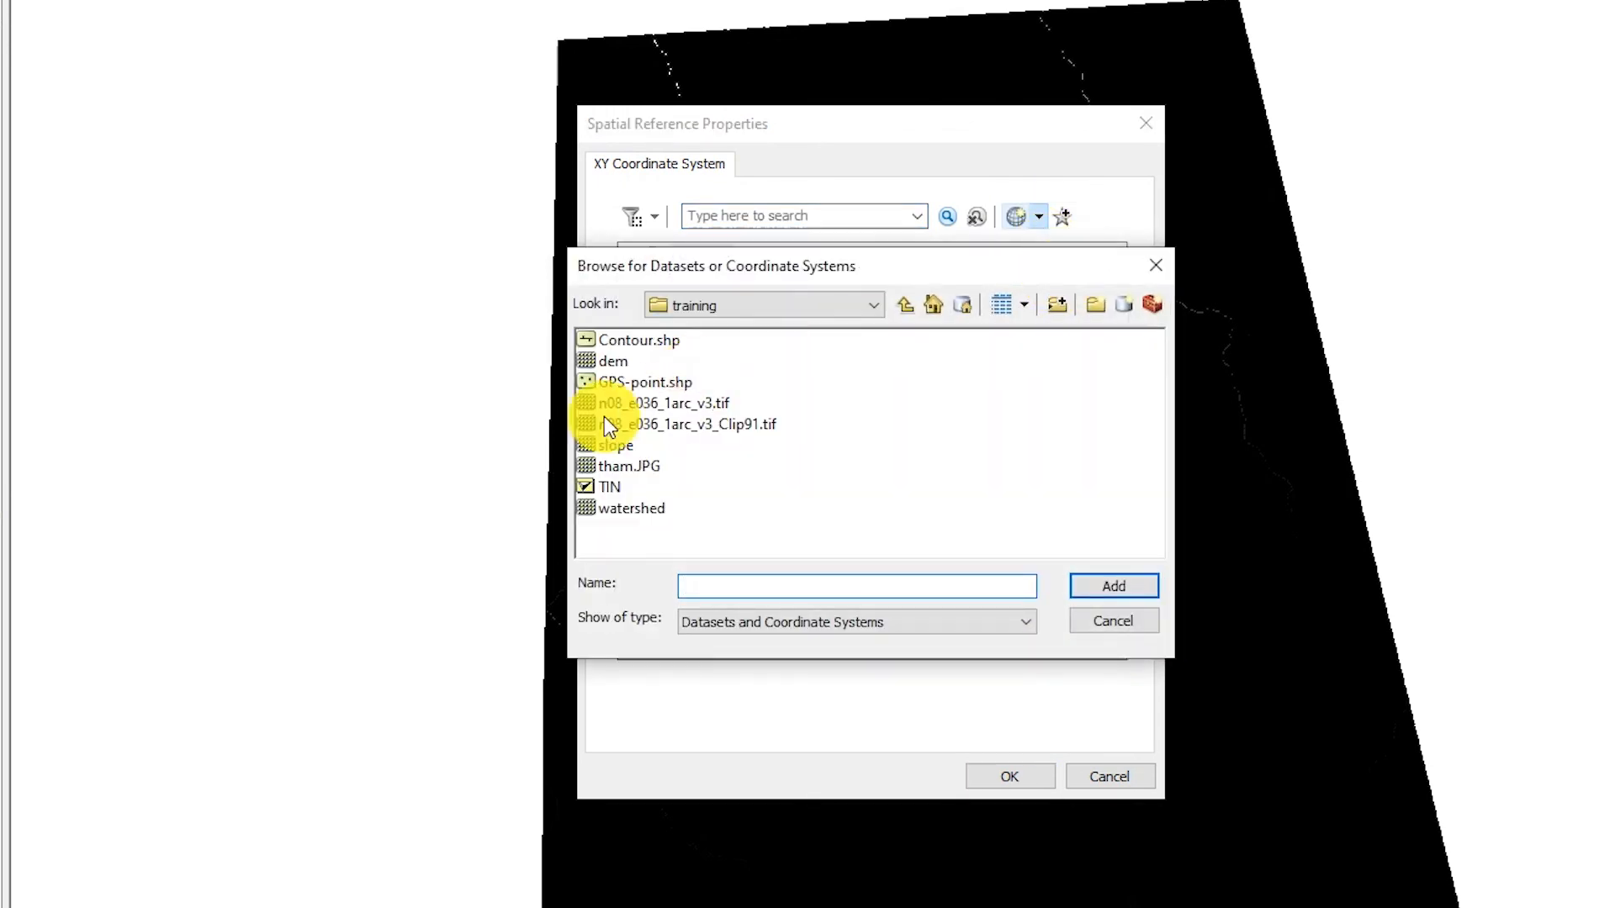
{"action": "double_click", "coordinate": [716, 425]}
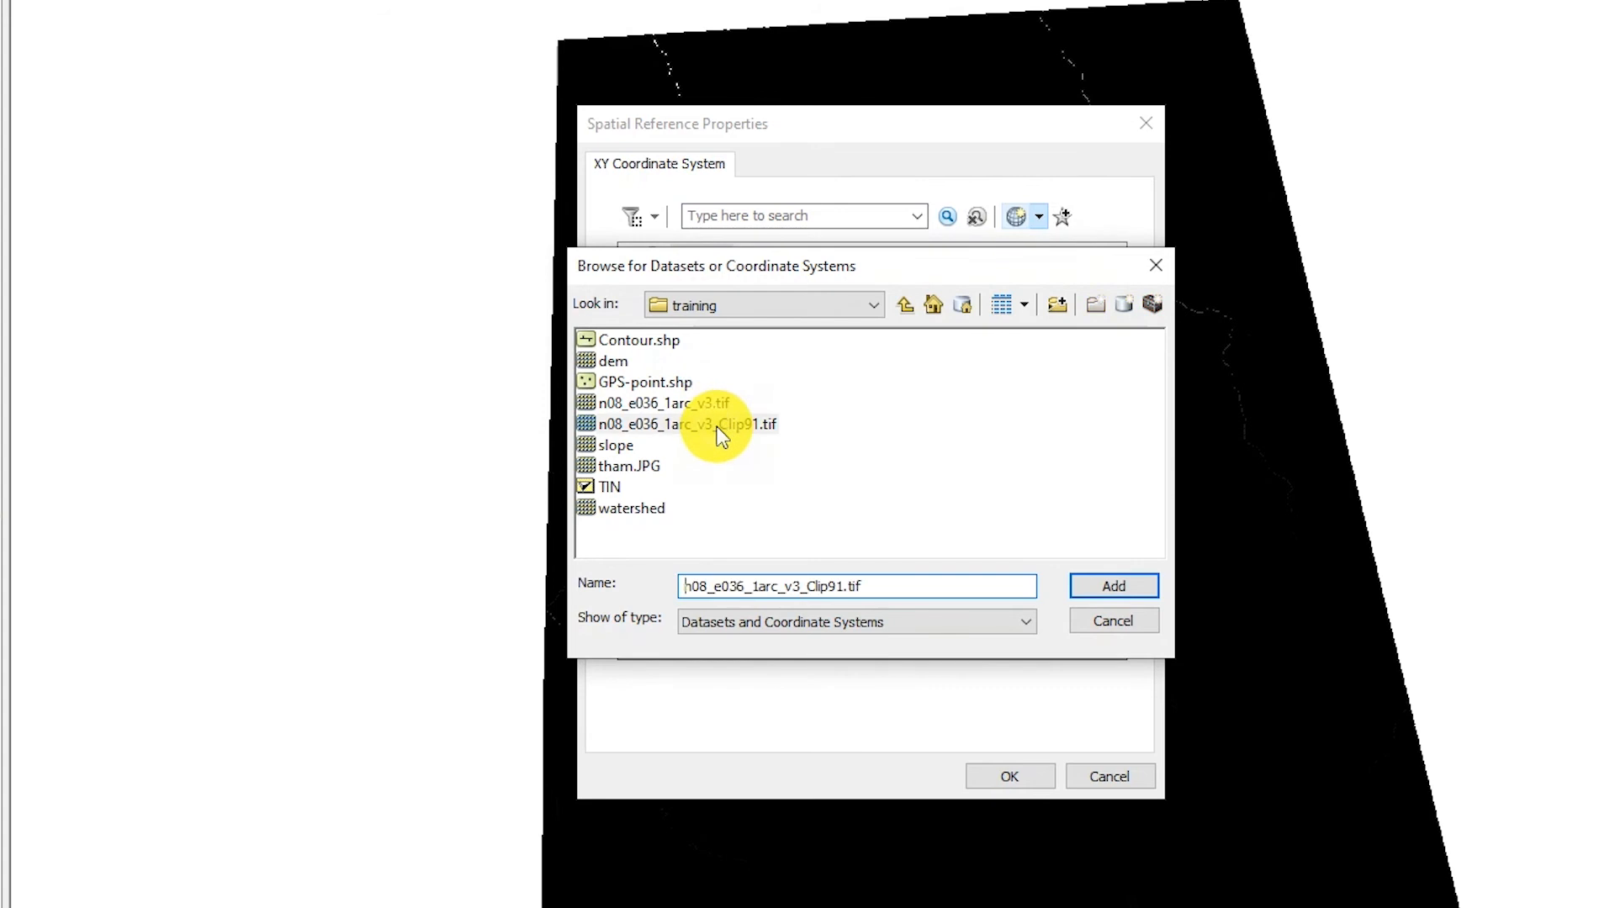
{"action": "left_click", "coordinate": [980, 779]}
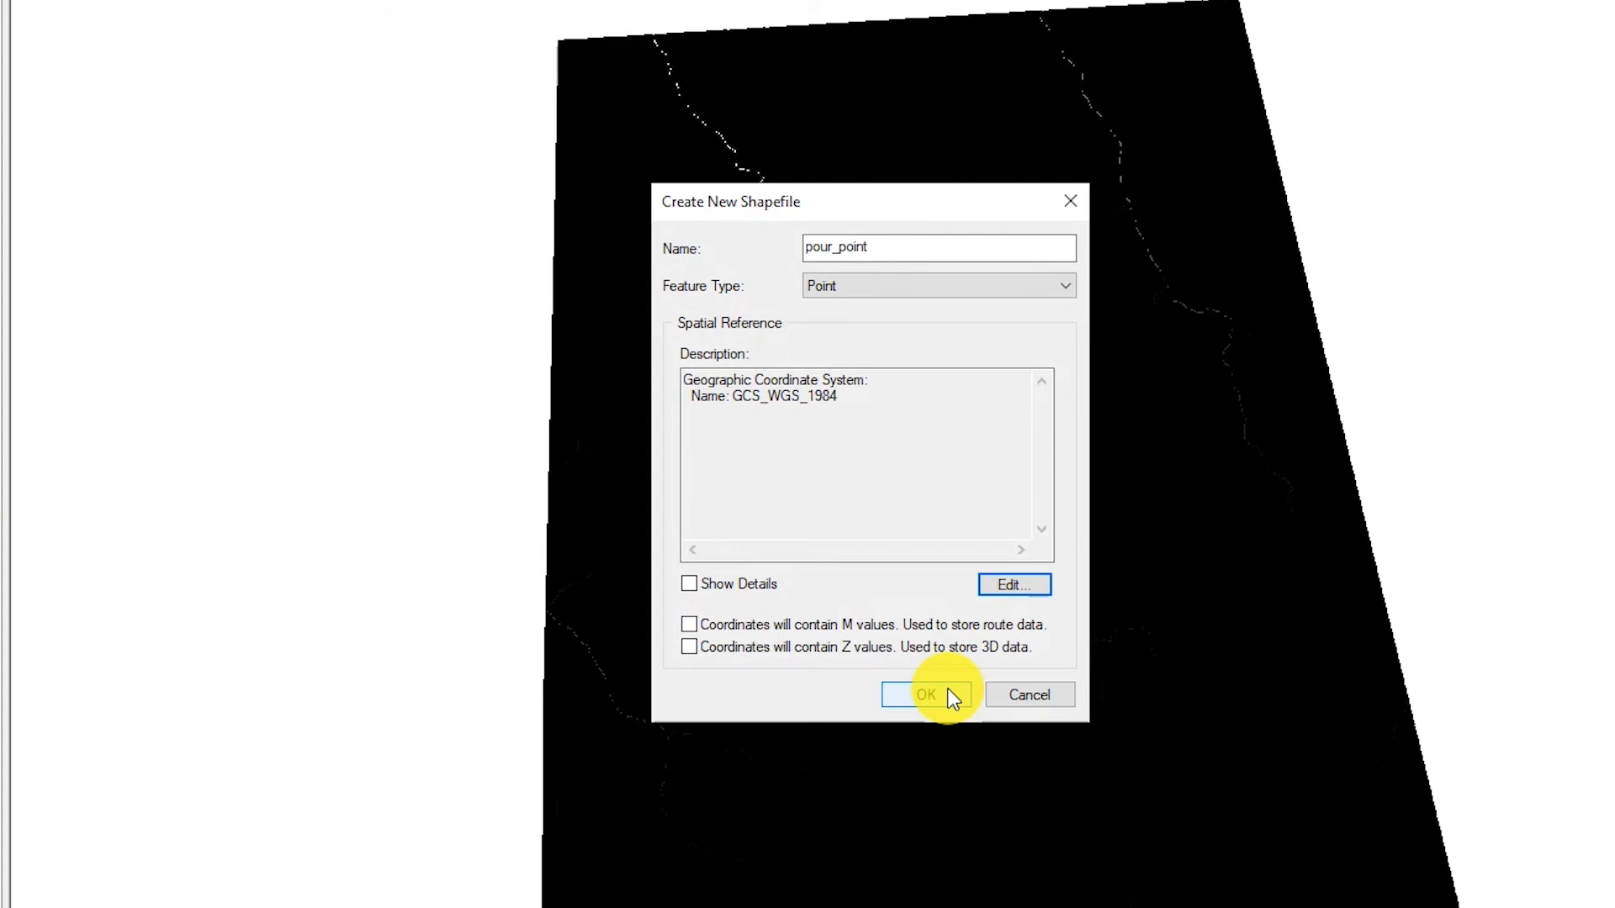
{"action": "left_click", "coordinate": [928, 691]}
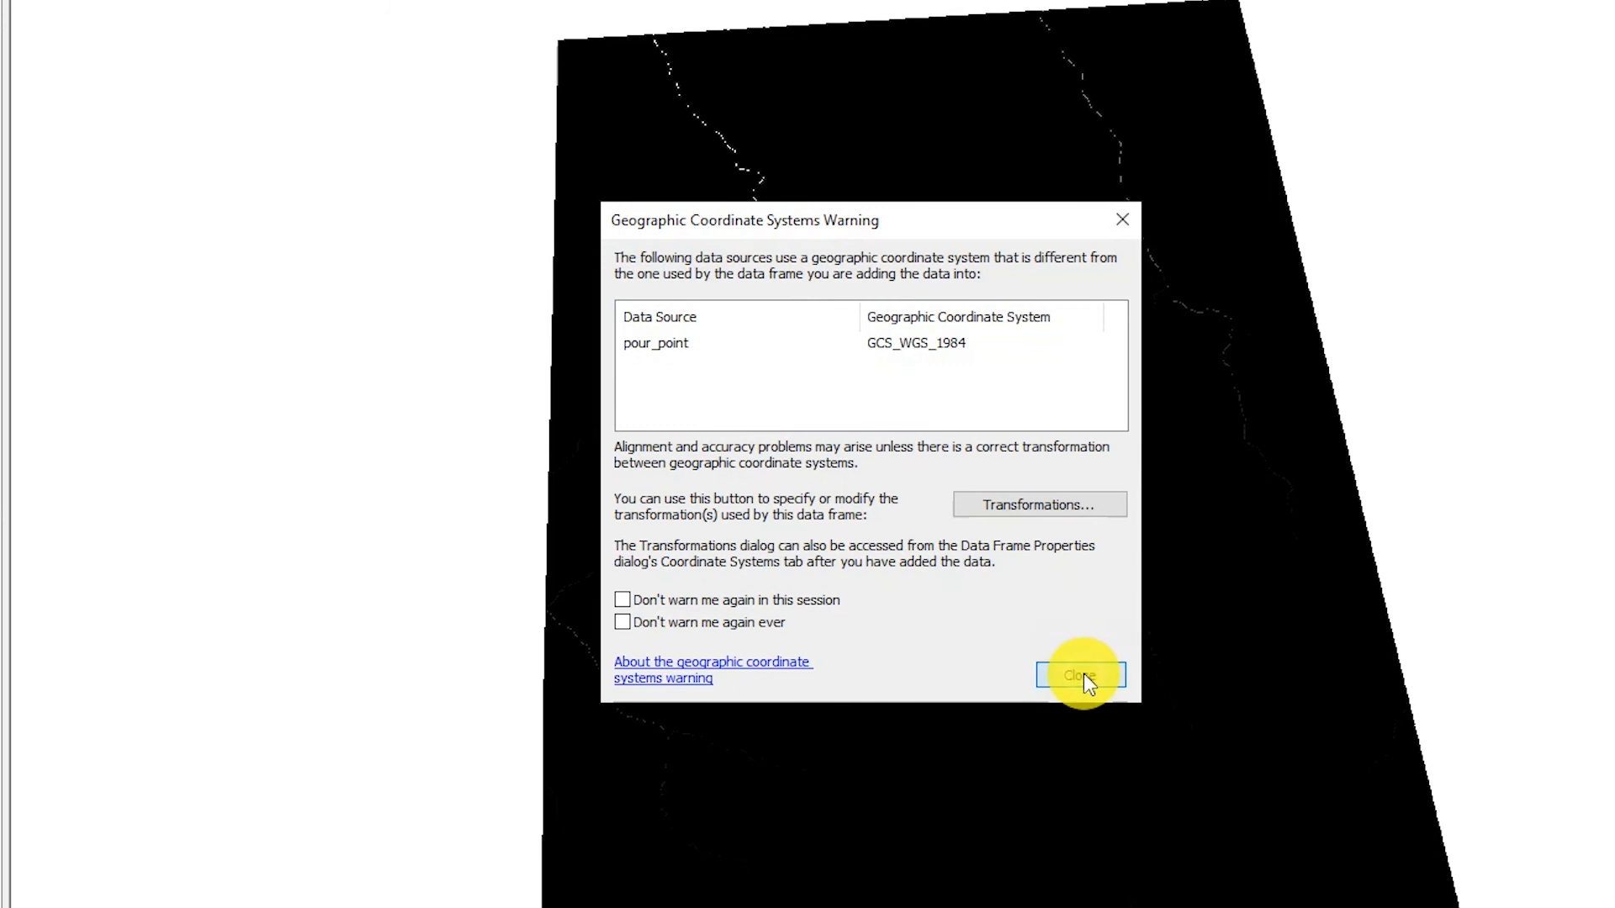
{"action": "left_click", "coordinate": [1083, 676]}
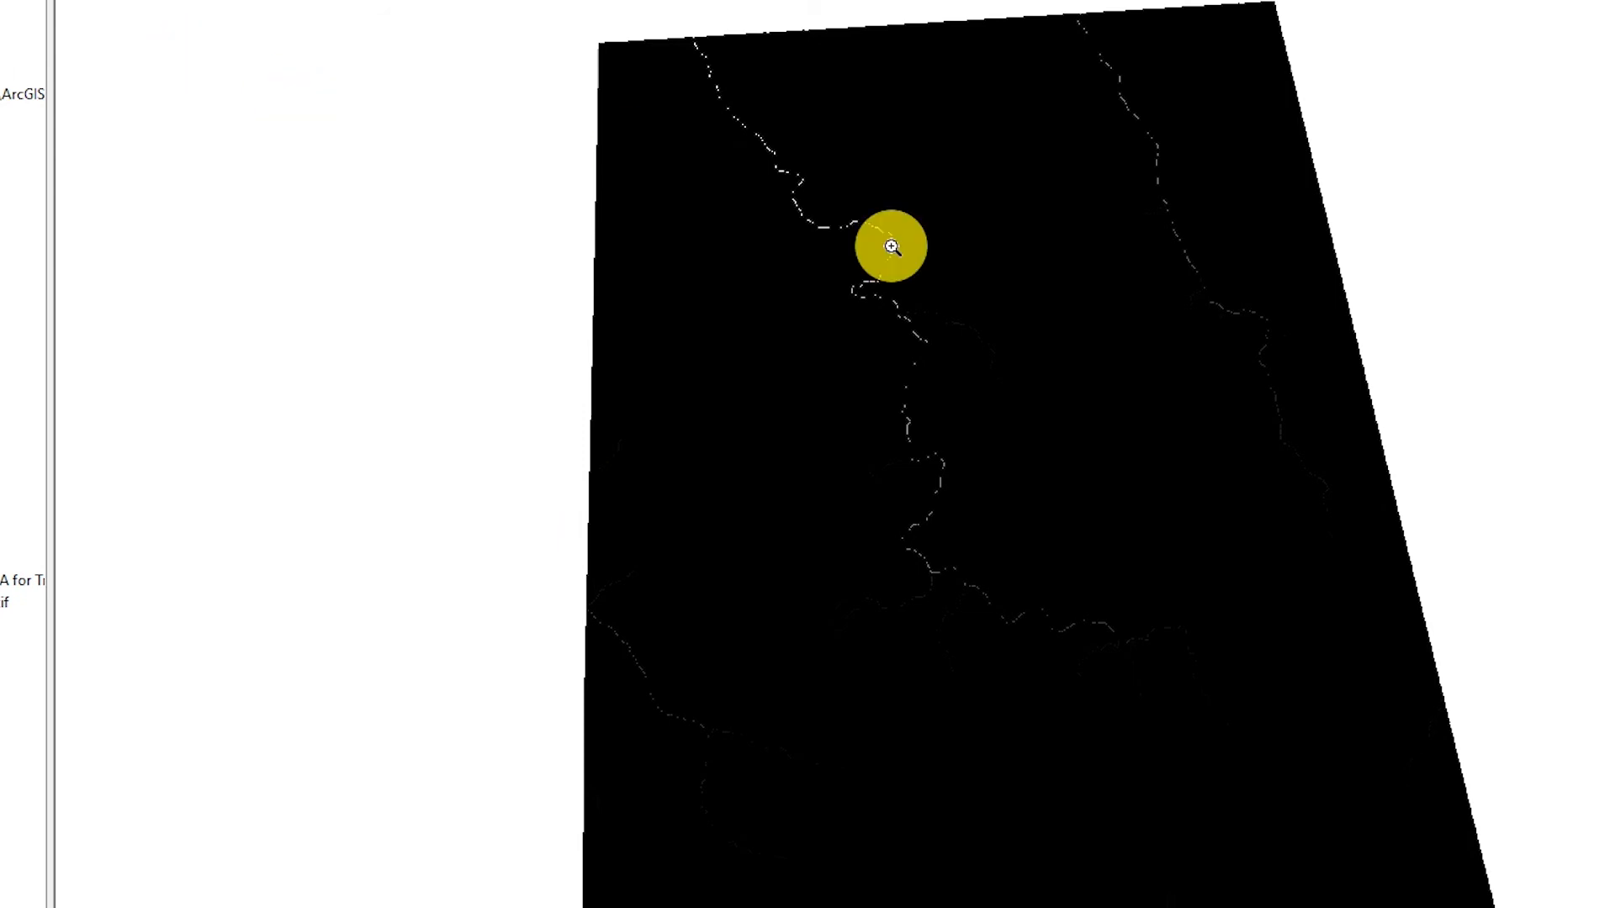
- Start an edit session and place a pour point on a bright flow accumulation cell of the main stream in the upper part of the raster
{"action": "scroll", "coordinate": [877, 230], "scroll_direction": "up", "scroll_amount": 1}
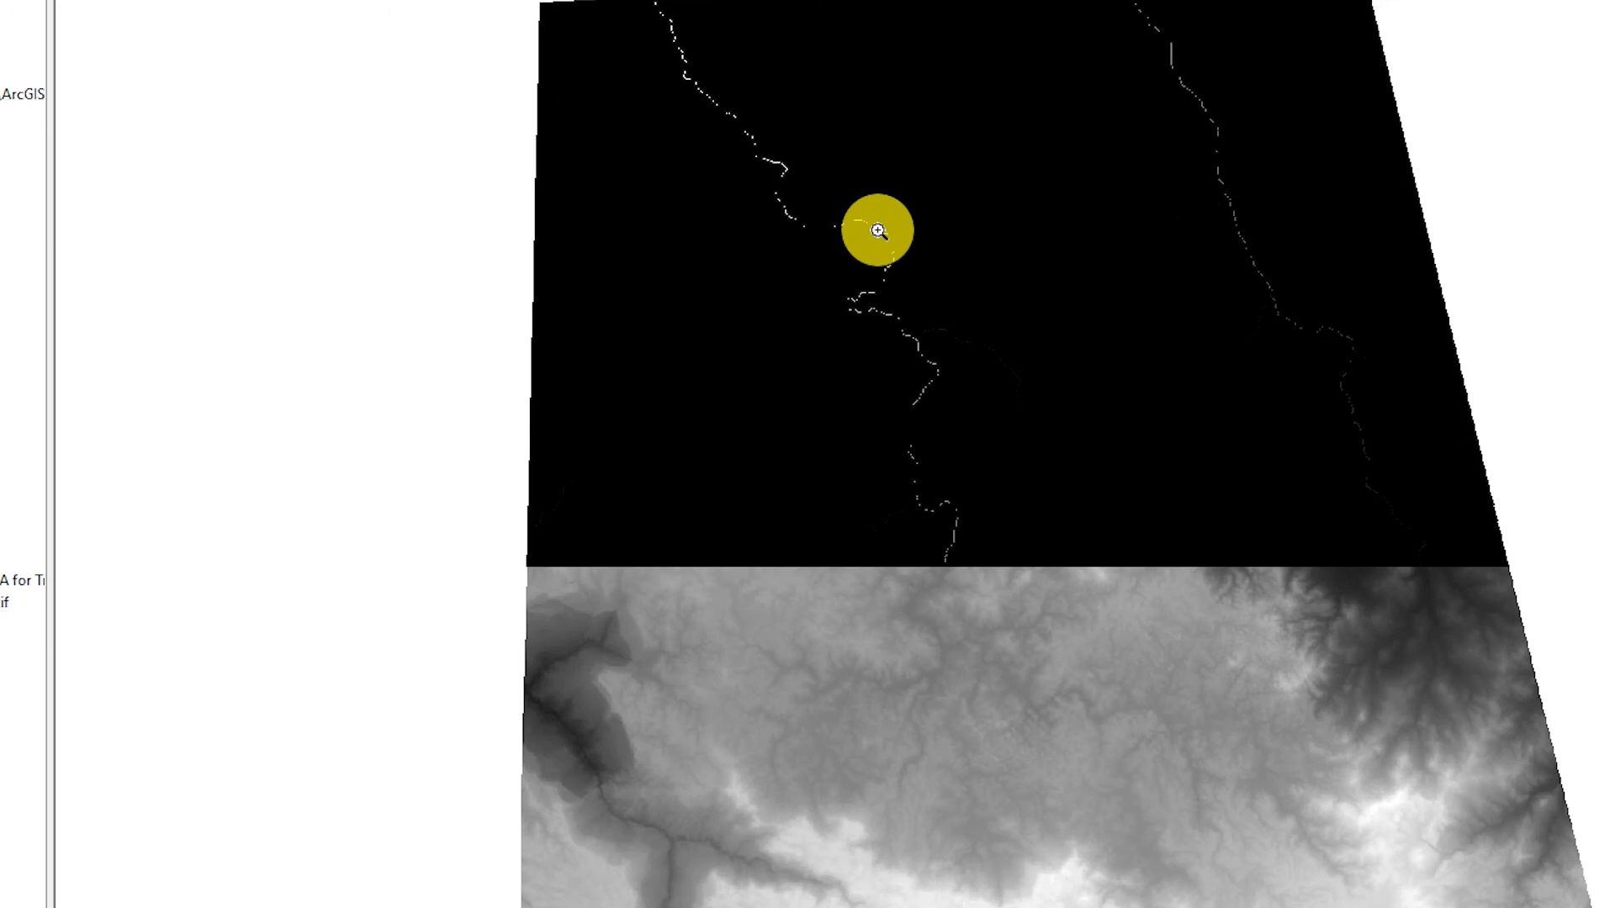
{"action": "scroll", "coordinate": [803, 212], "scroll_direction": "up", "scroll_amount": 1}
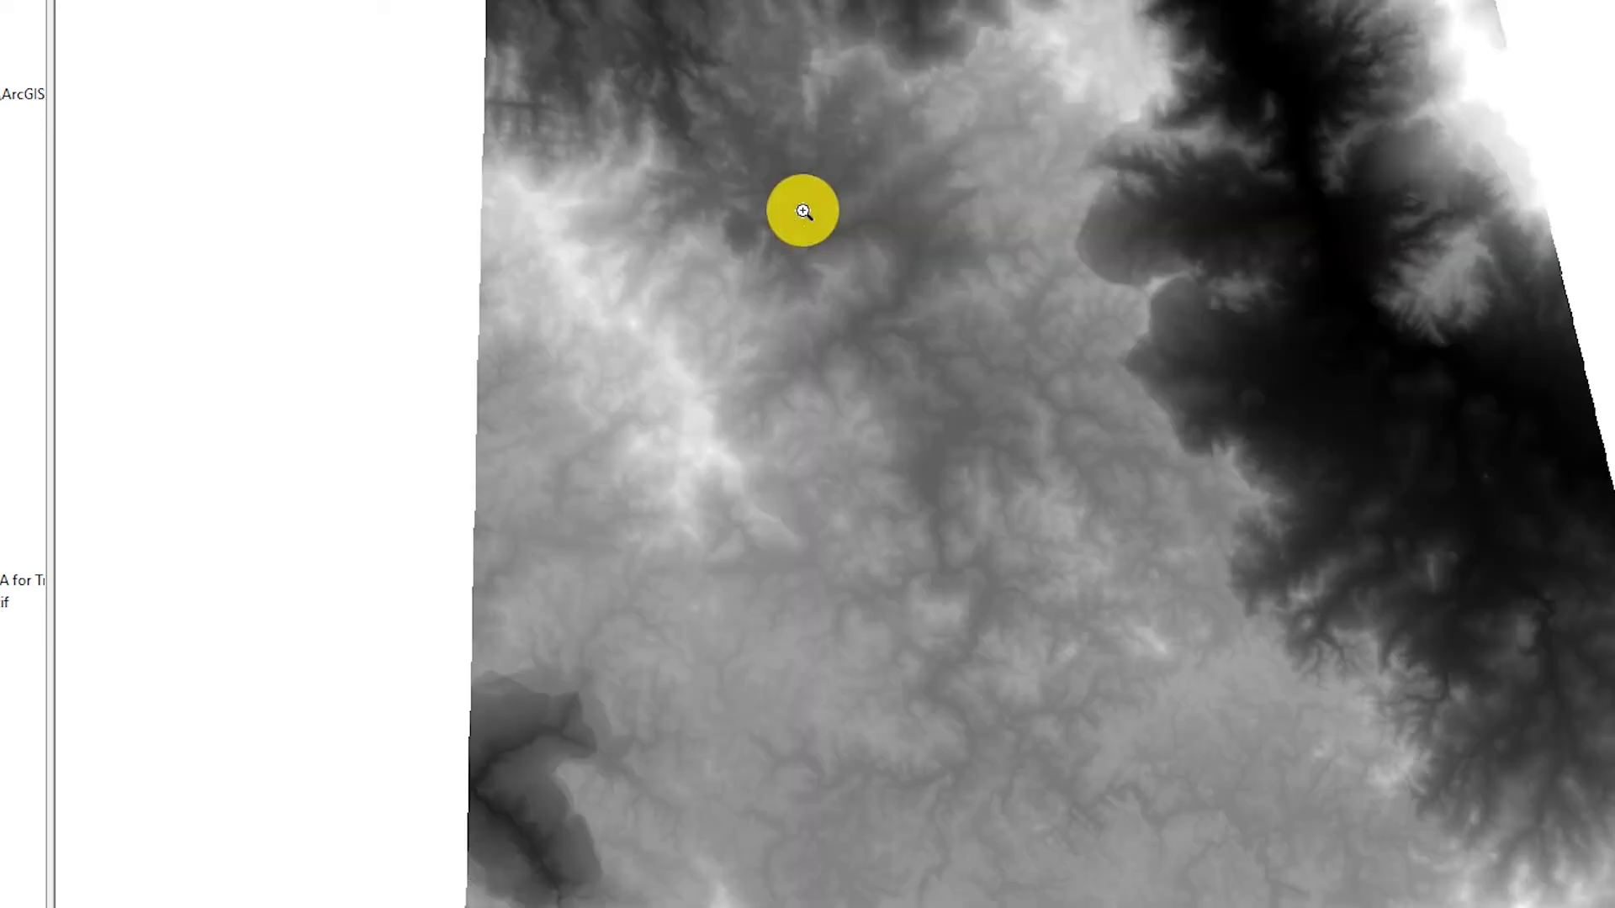
{"action": "scroll", "coordinate": [815, 233], "scroll_direction": "up", "scroll_amount": 1}
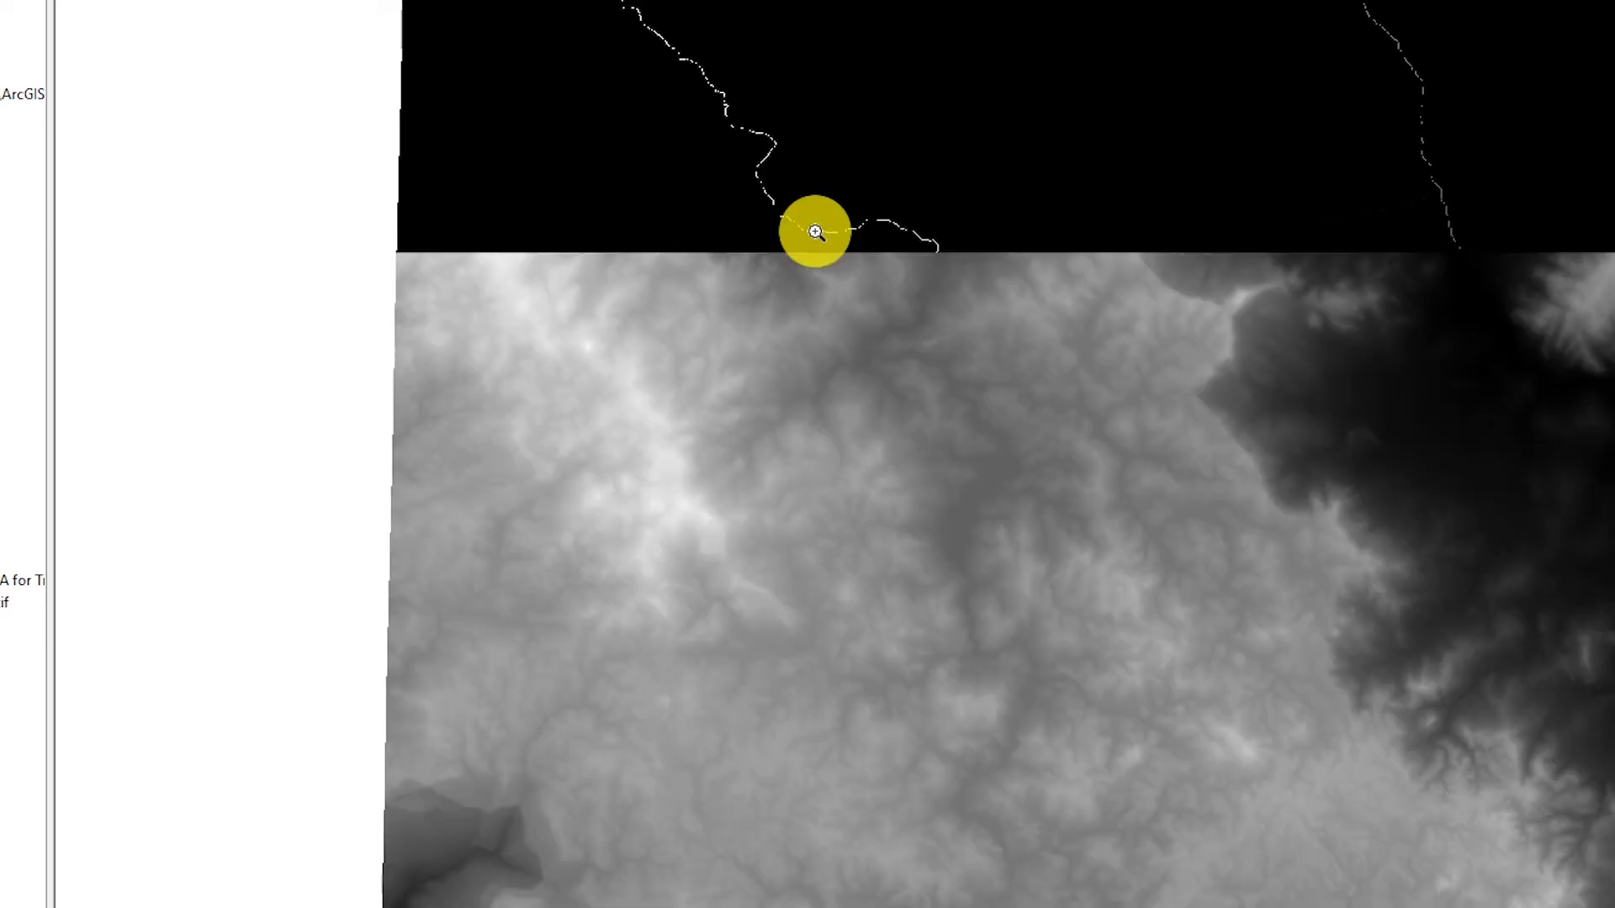
{"action": "scroll", "coordinate": [815, 232], "scroll_direction": "up", "scroll_amount": 1}
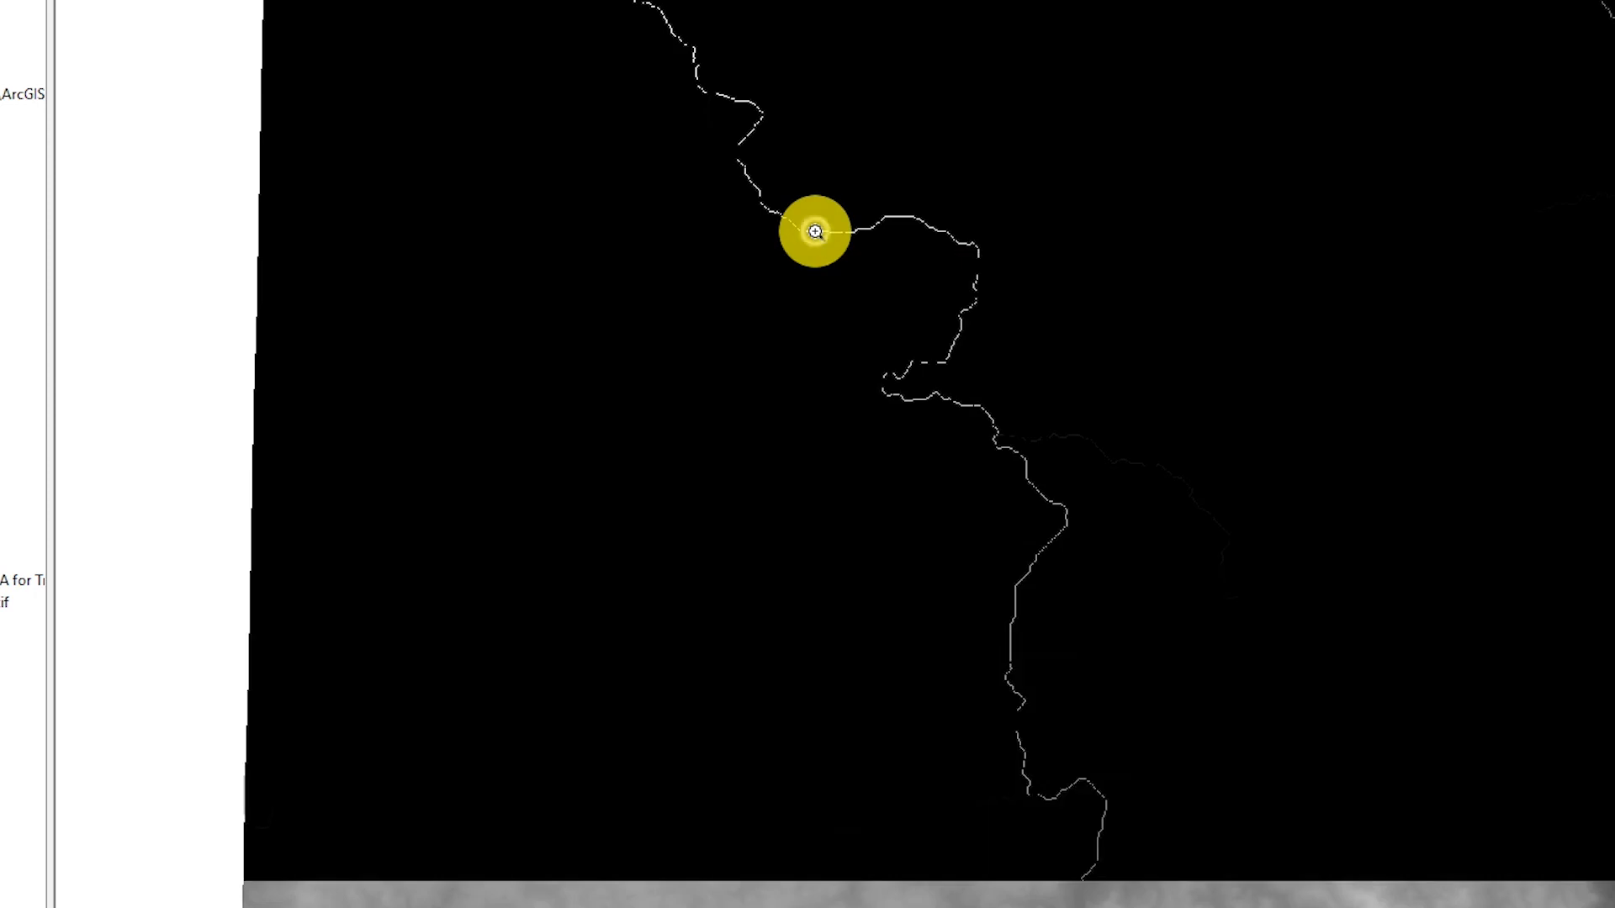
{"action": "scroll", "coordinate": [815, 232], "scroll_direction": "up", "scroll_amount": 1}
{"action": "scroll", "coordinate": [815, 232], "scroll_direction": "up", "scroll_amount": 1}
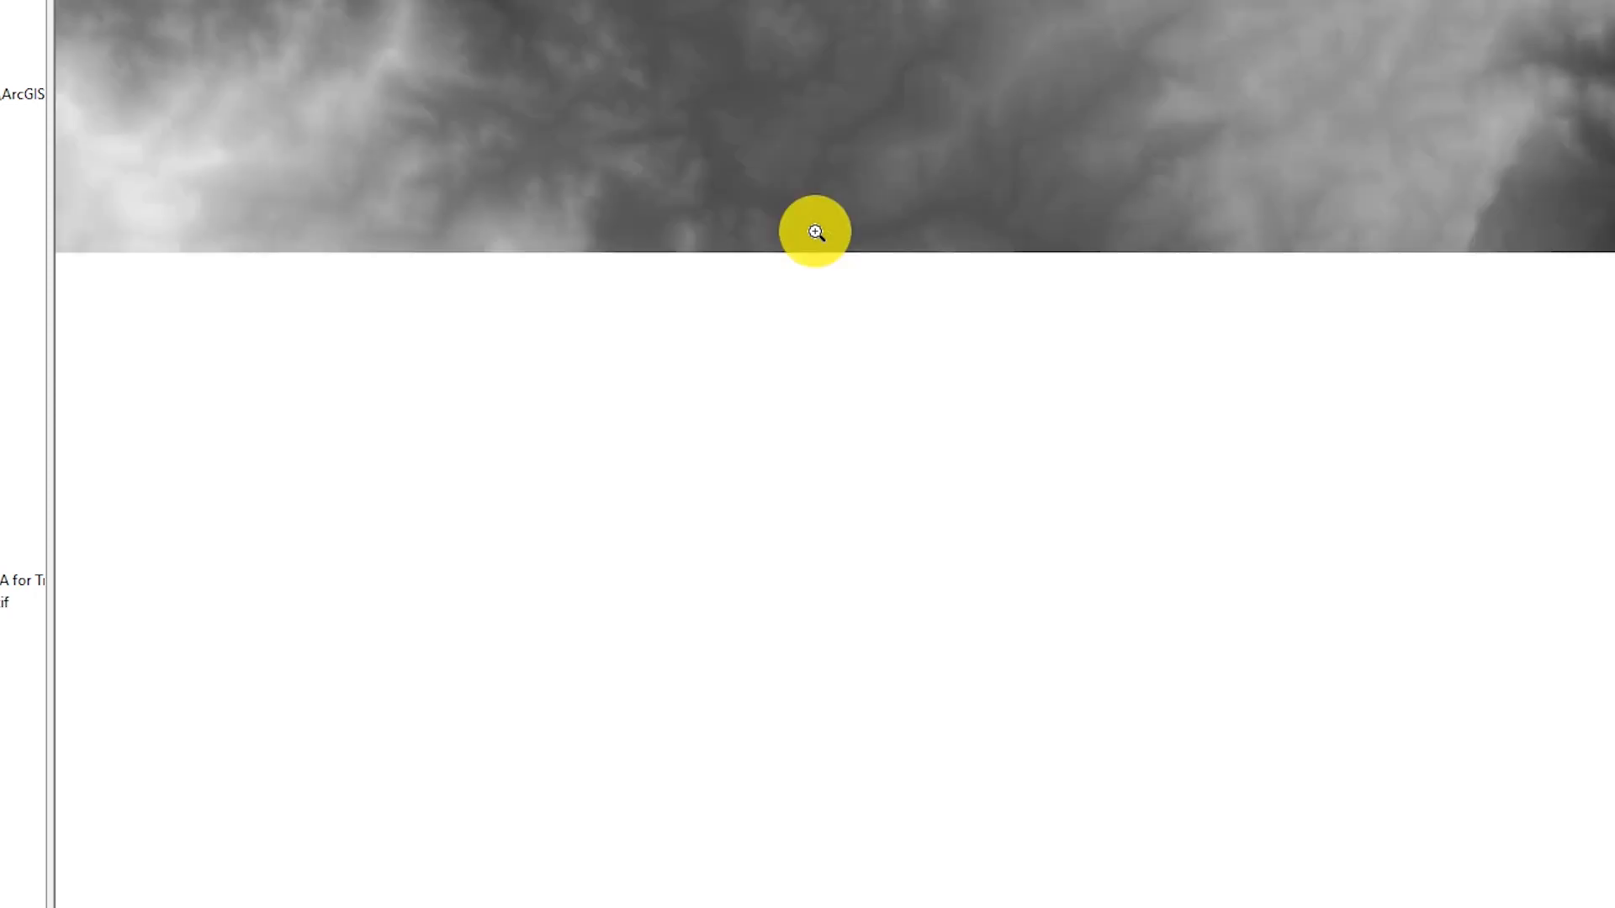
{"action": "scroll", "coordinate": [815, 232], "scroll_direction": "up", "scroll_amount": 1}
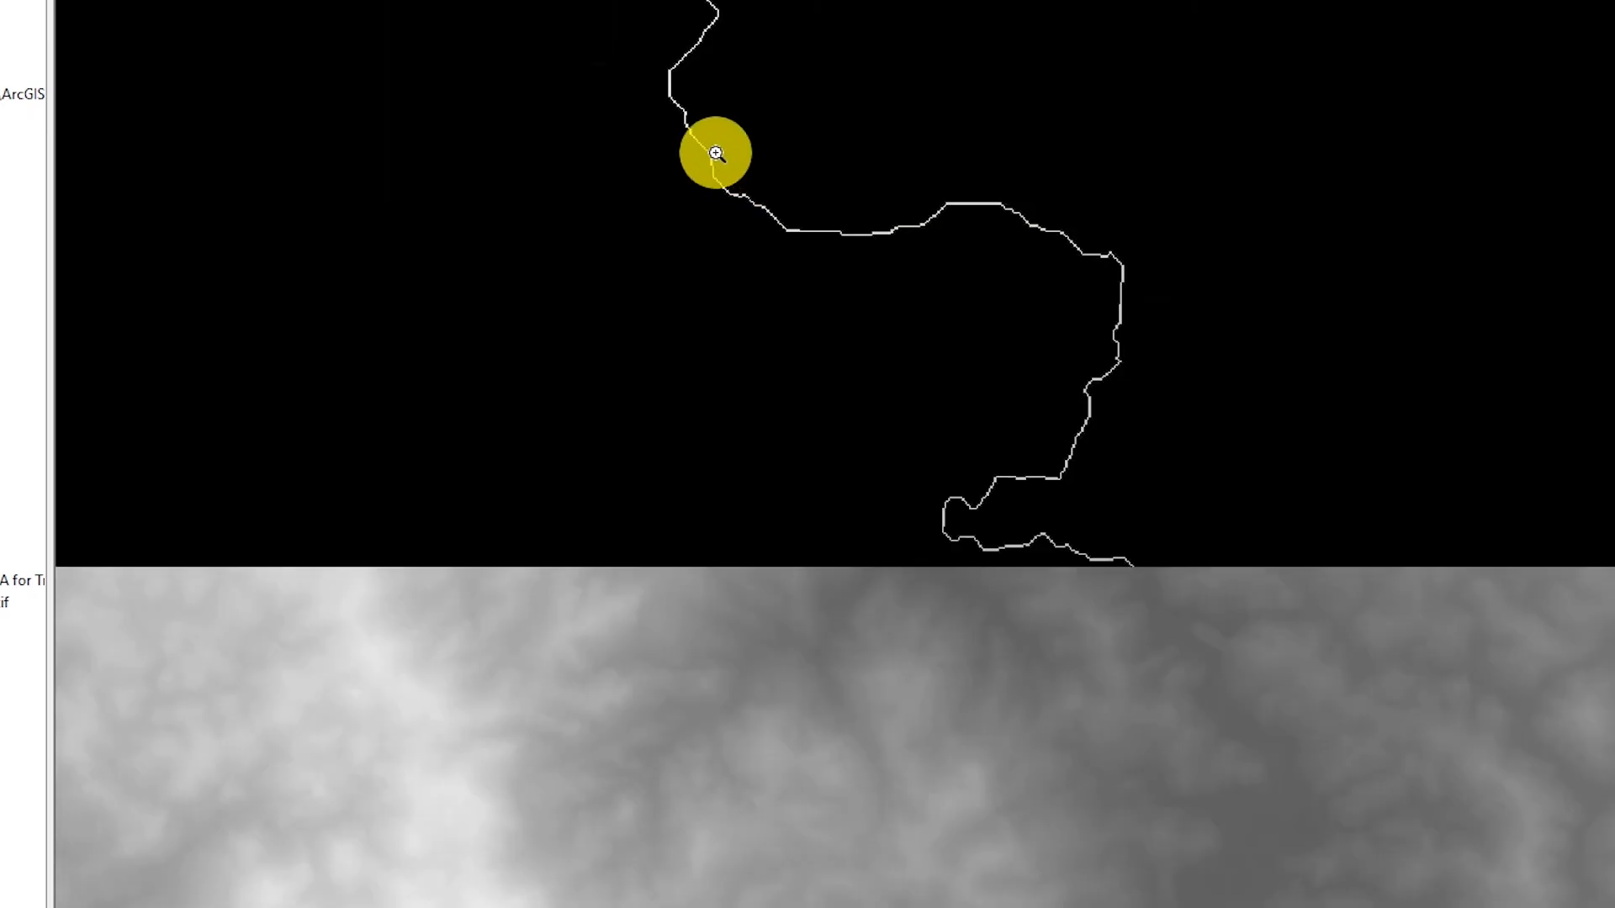
{"action": "scroll", "coordinate": [771, 199], "scroll_direction": "up", "scroll_amount": 1}
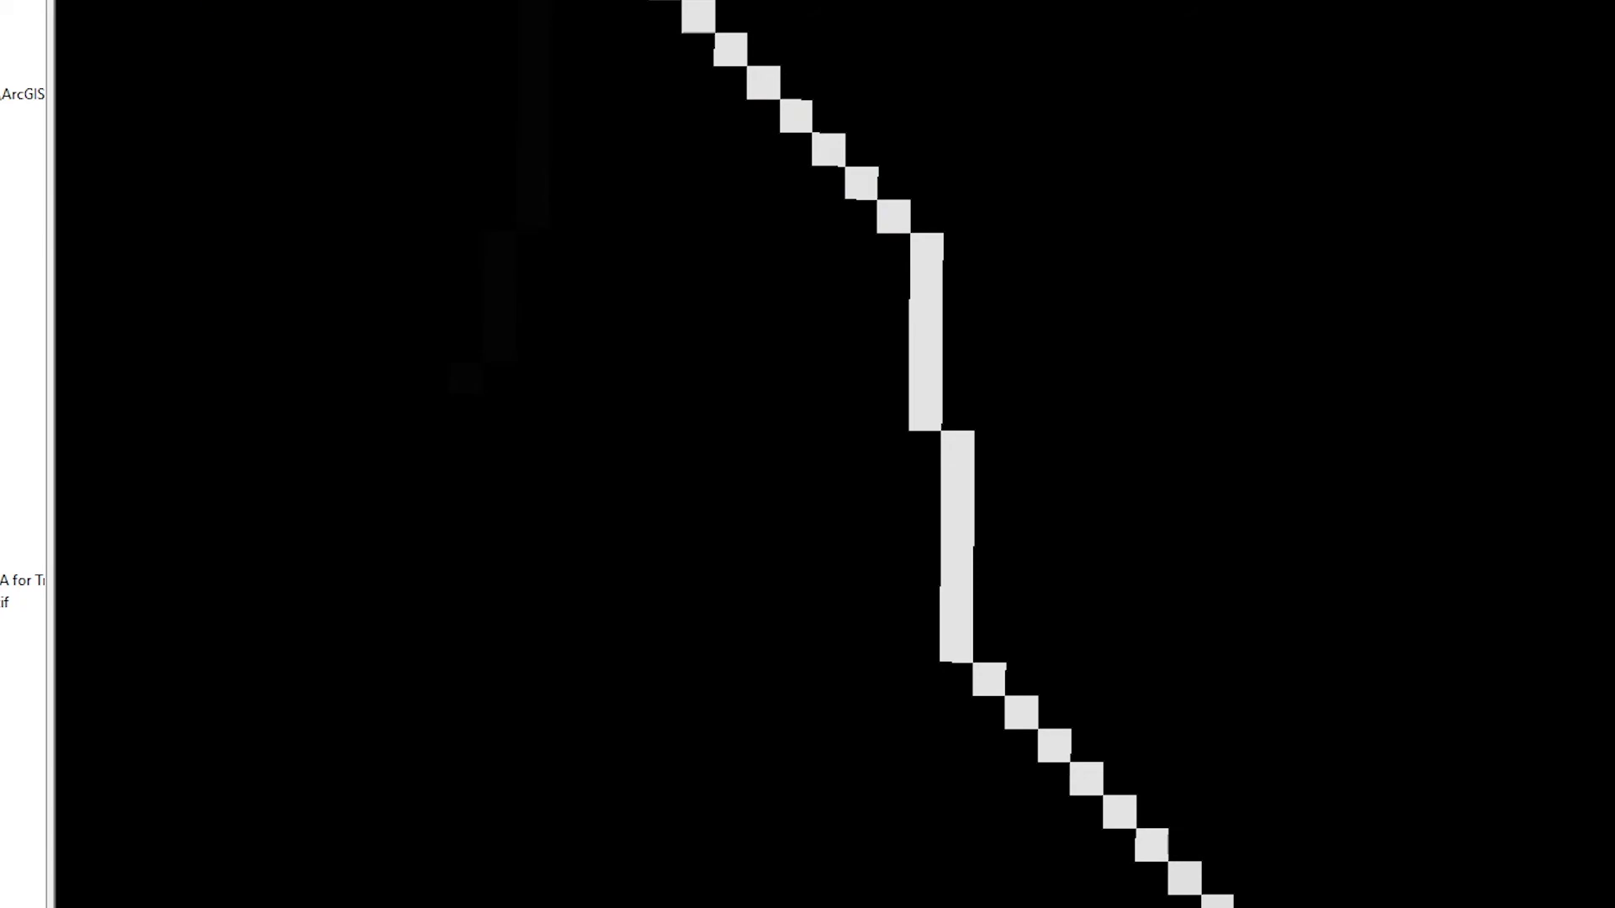
{"action": "left_click", "coordinate": [421, 0]}
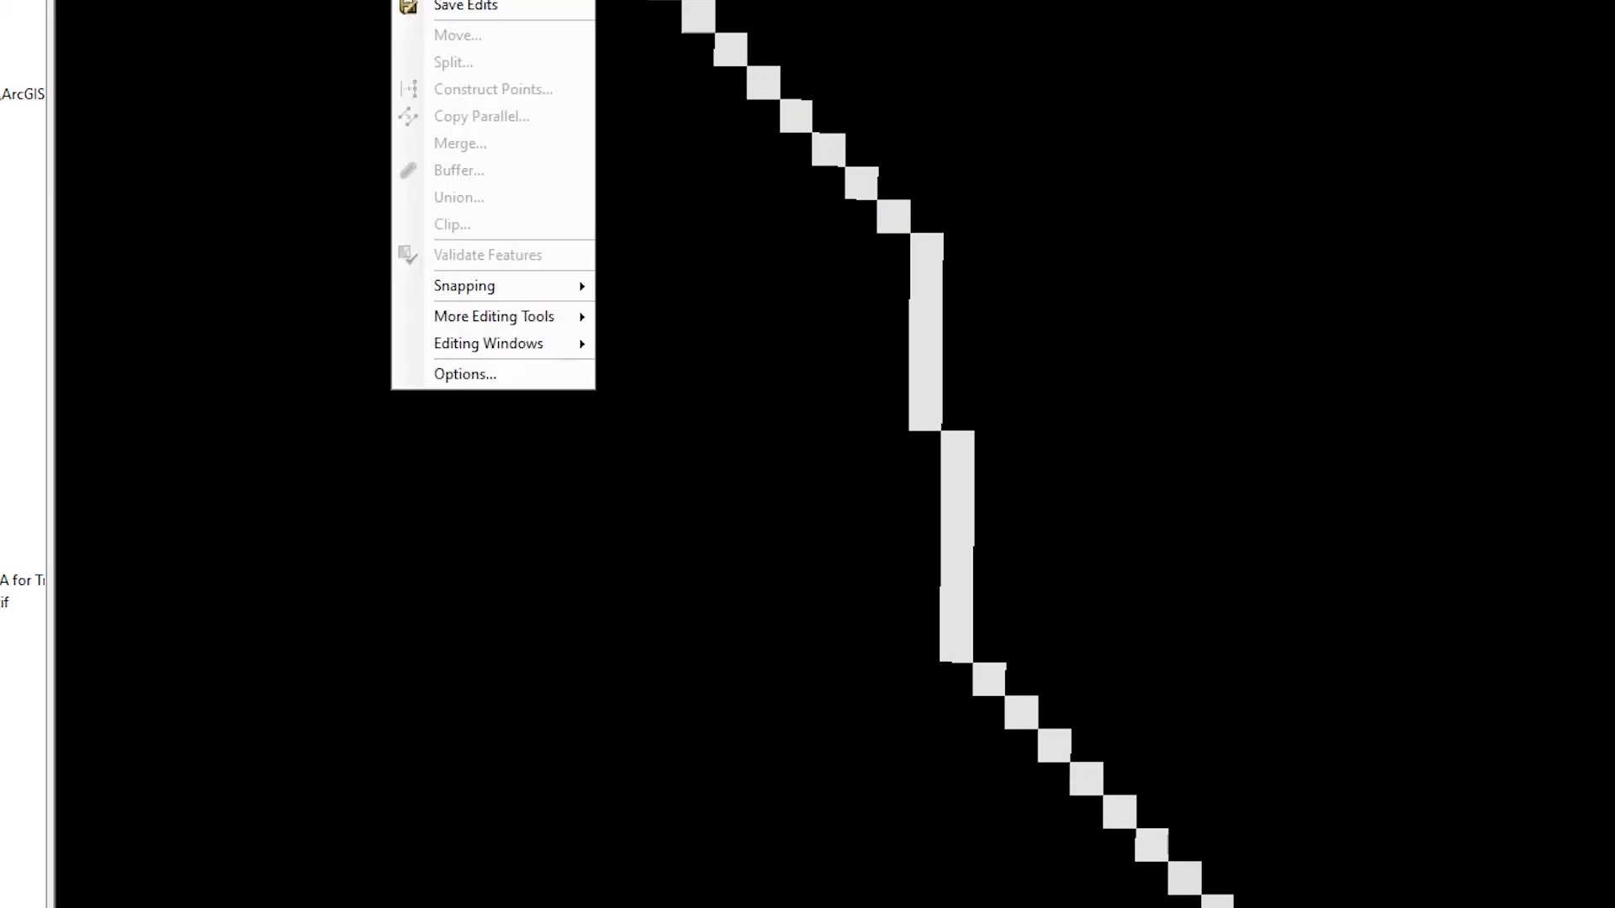
{"action": "left_click", "coordinate": [458, 0]}
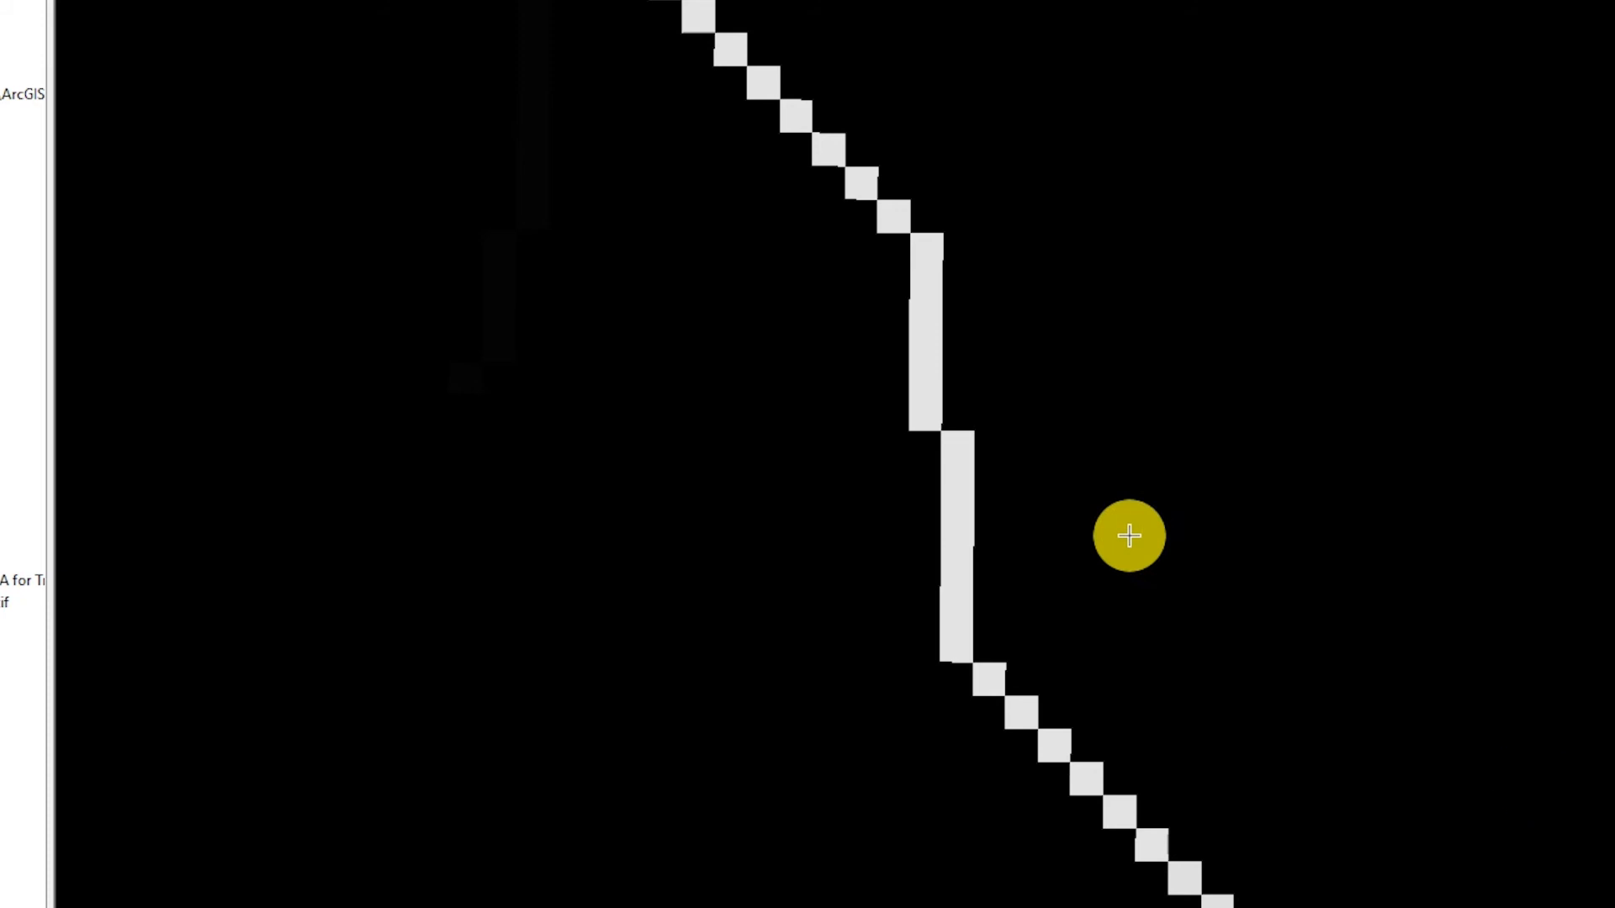
{"action": "left_click", "coordinate": [923, 243]}
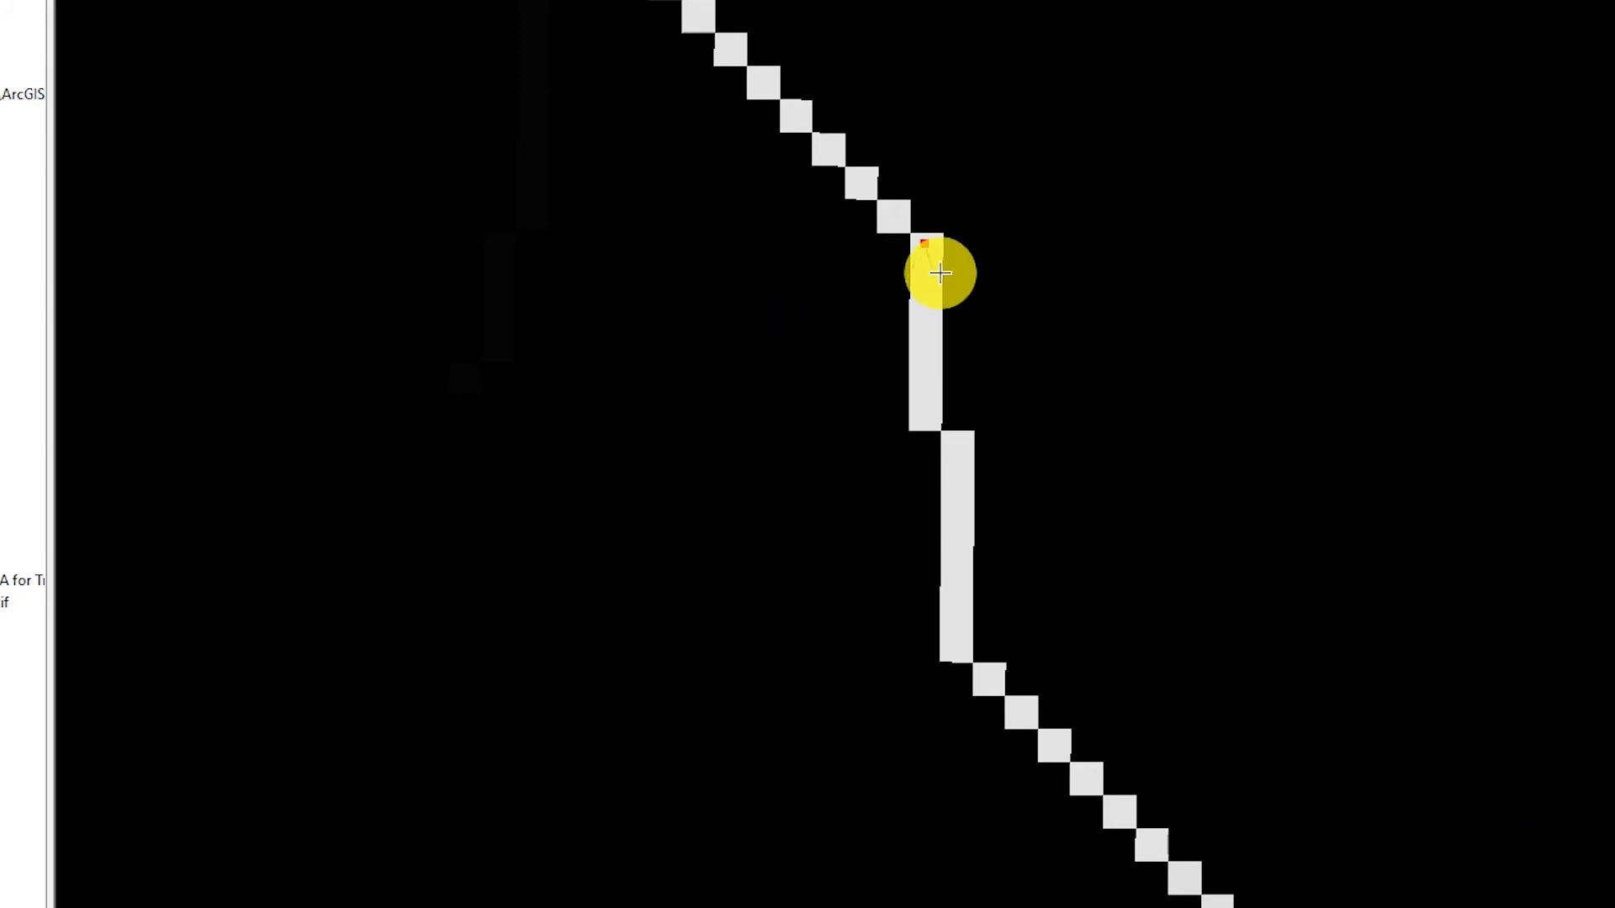
{"action": "left_click", "coordinate": [928, 245]}
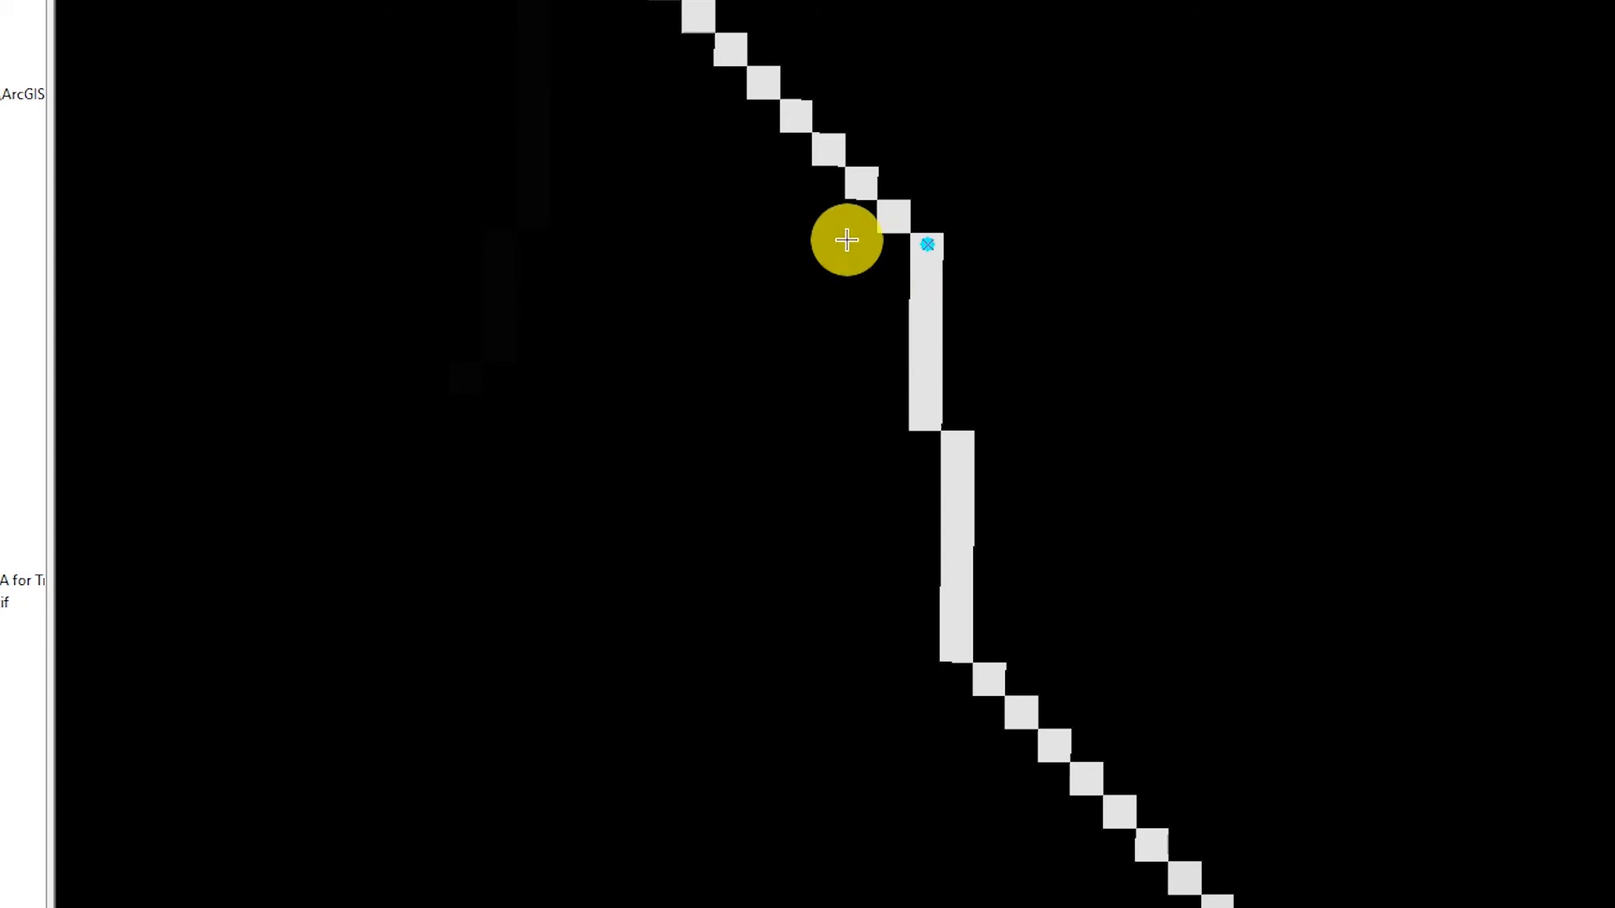
- Stop editing the pour point layer and save the edits
{"action": "left_click", "coordinate": [424, 0]}
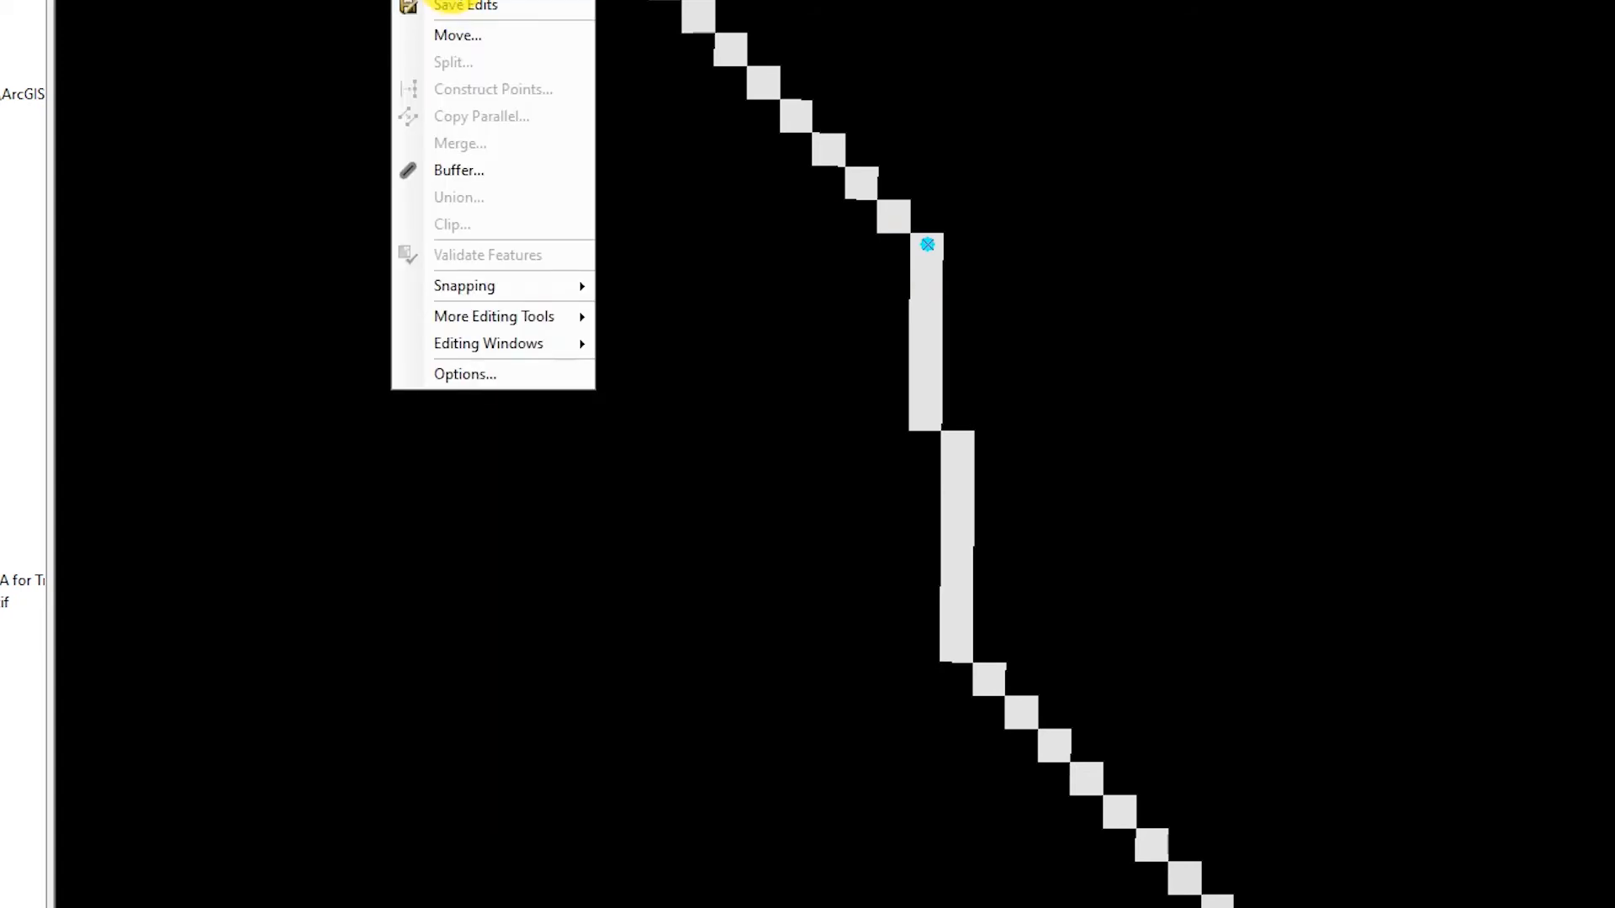
{"action": "left_click", "coordinate": [446, 2]}
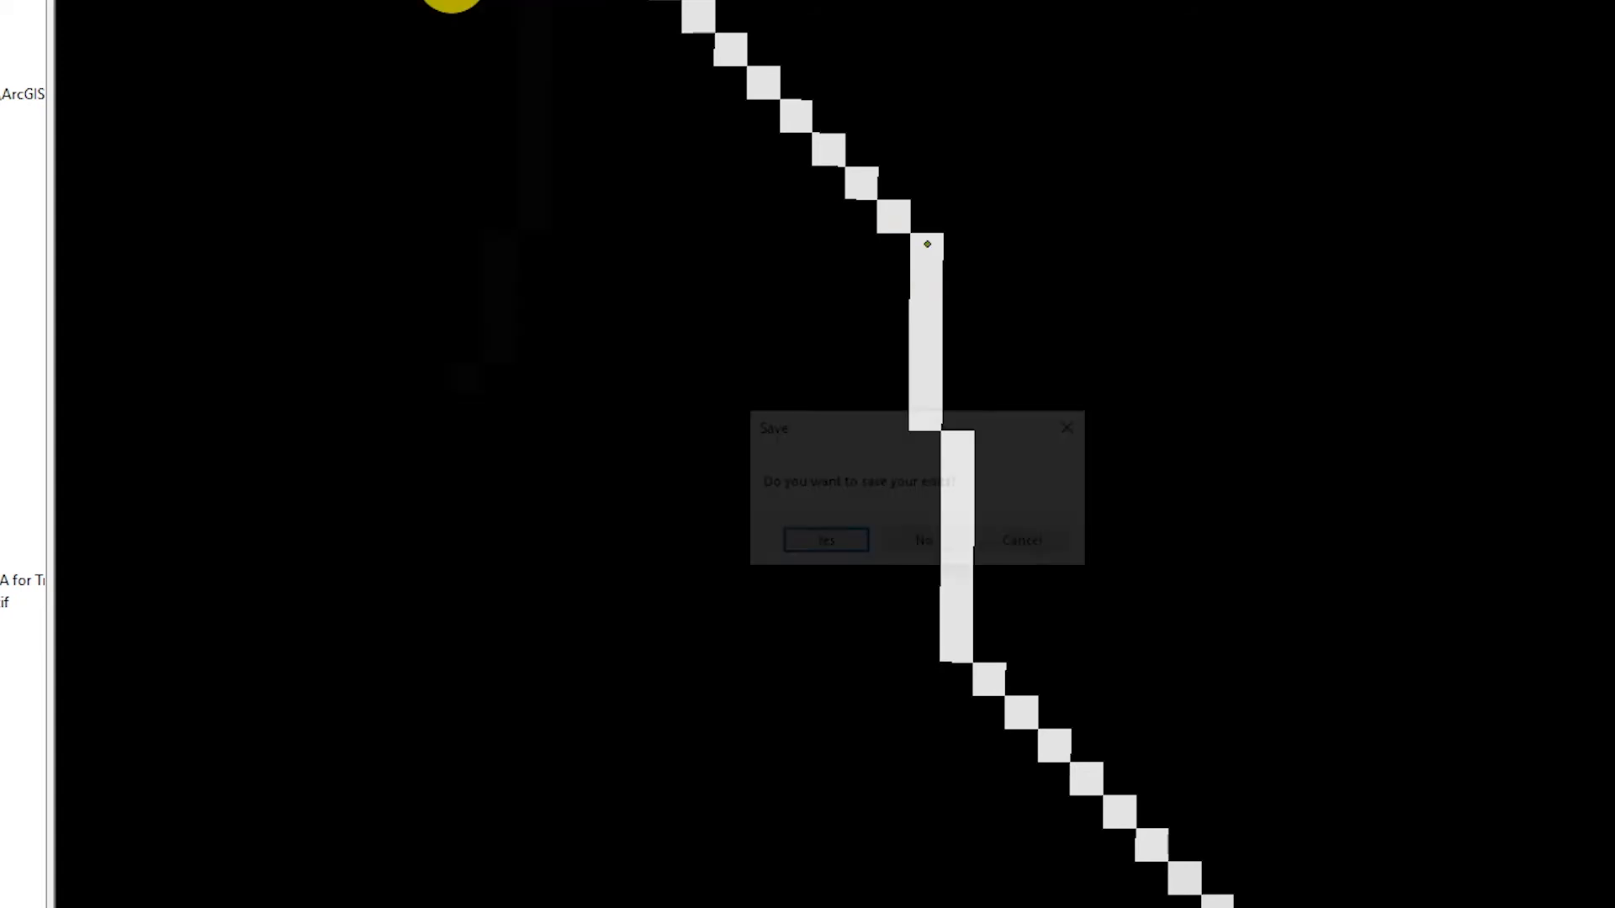
{"action": "left_click", "coordinate": [847, 540]}
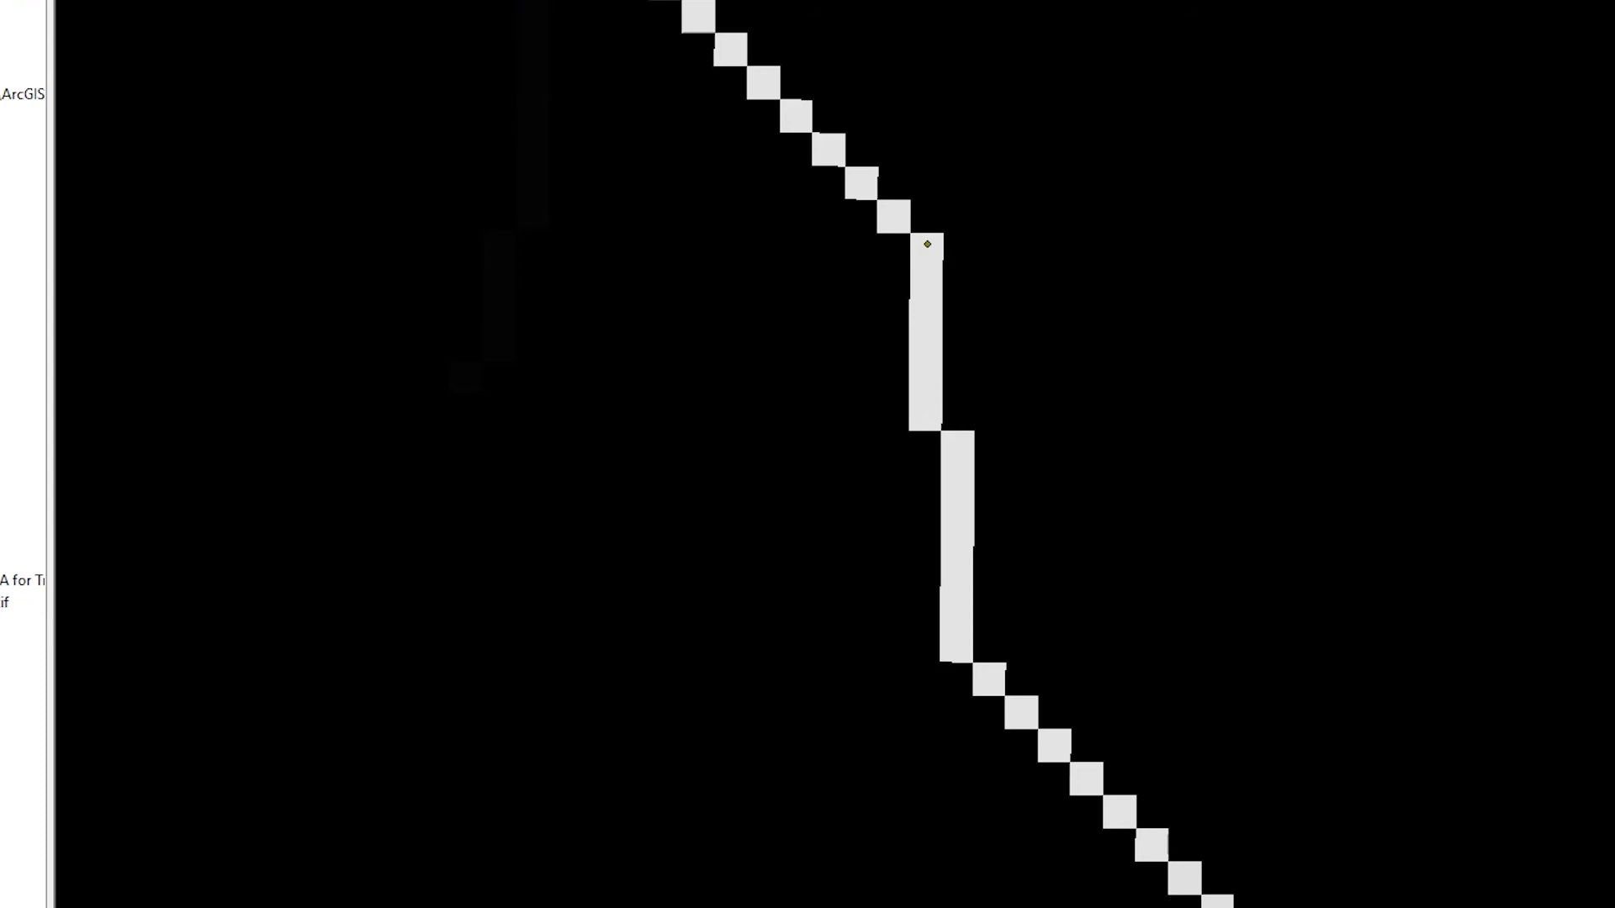
- Run the Watershed tool with FlowDir_Fil13 as flow direction raster and pour_point as pour point data, keeping the Id field and default output
{"action": "key", "text": "Insert"}
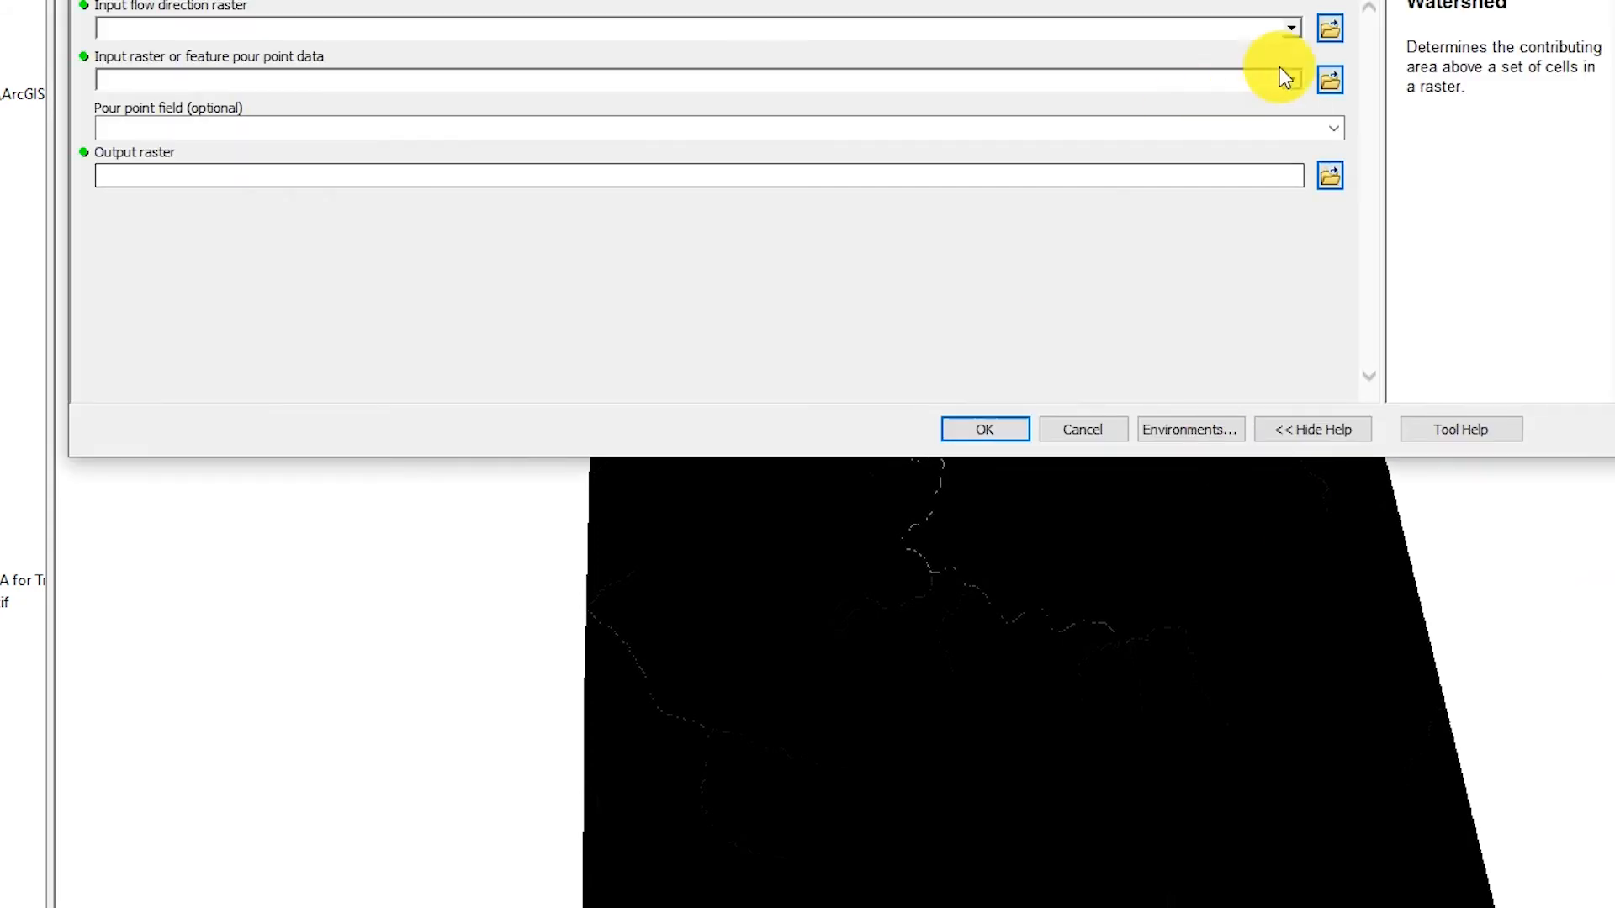
{"action": "left_click", "coordinate": [1291, 28]}
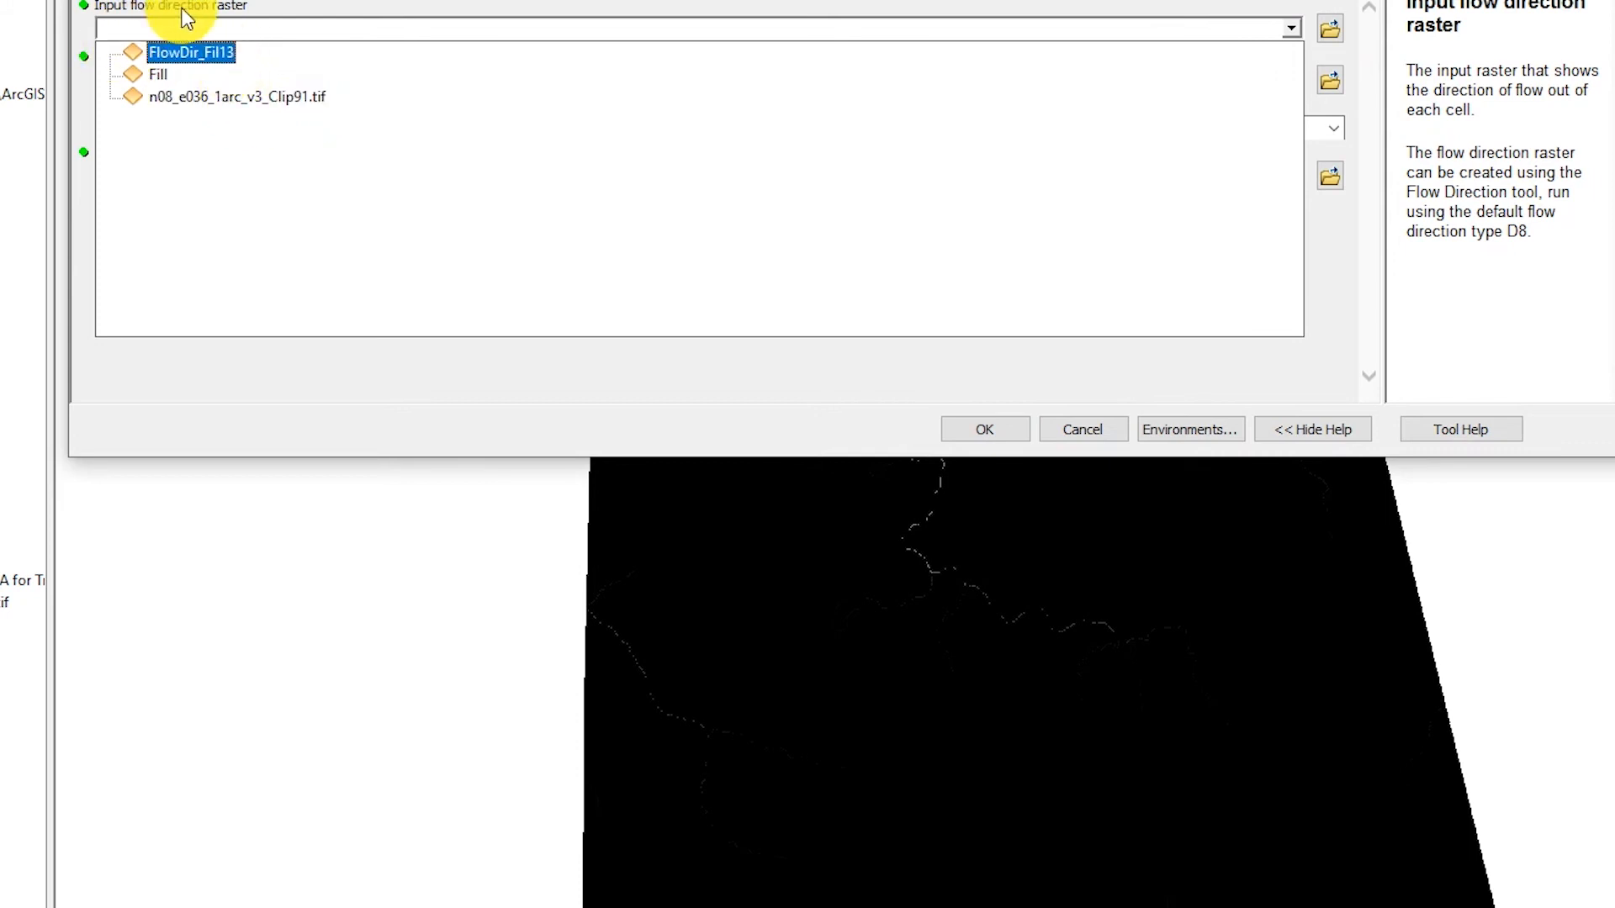
{"action": "left_click", "coordinate": [209, 53]}
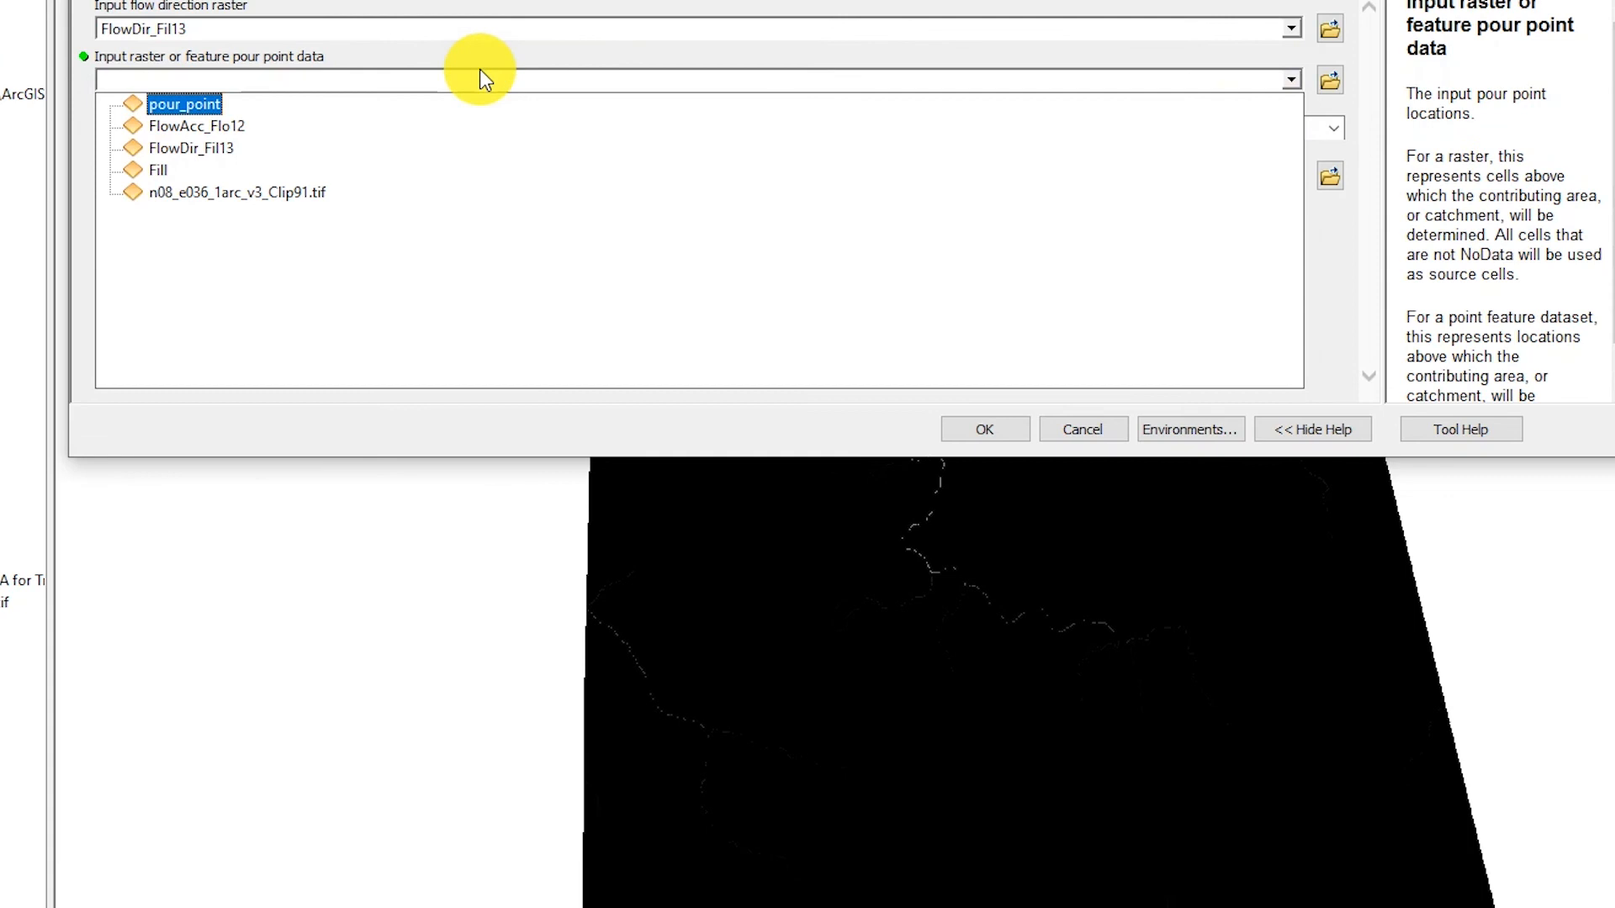
{"action": "left_click", "coordinate": [210, 101]}
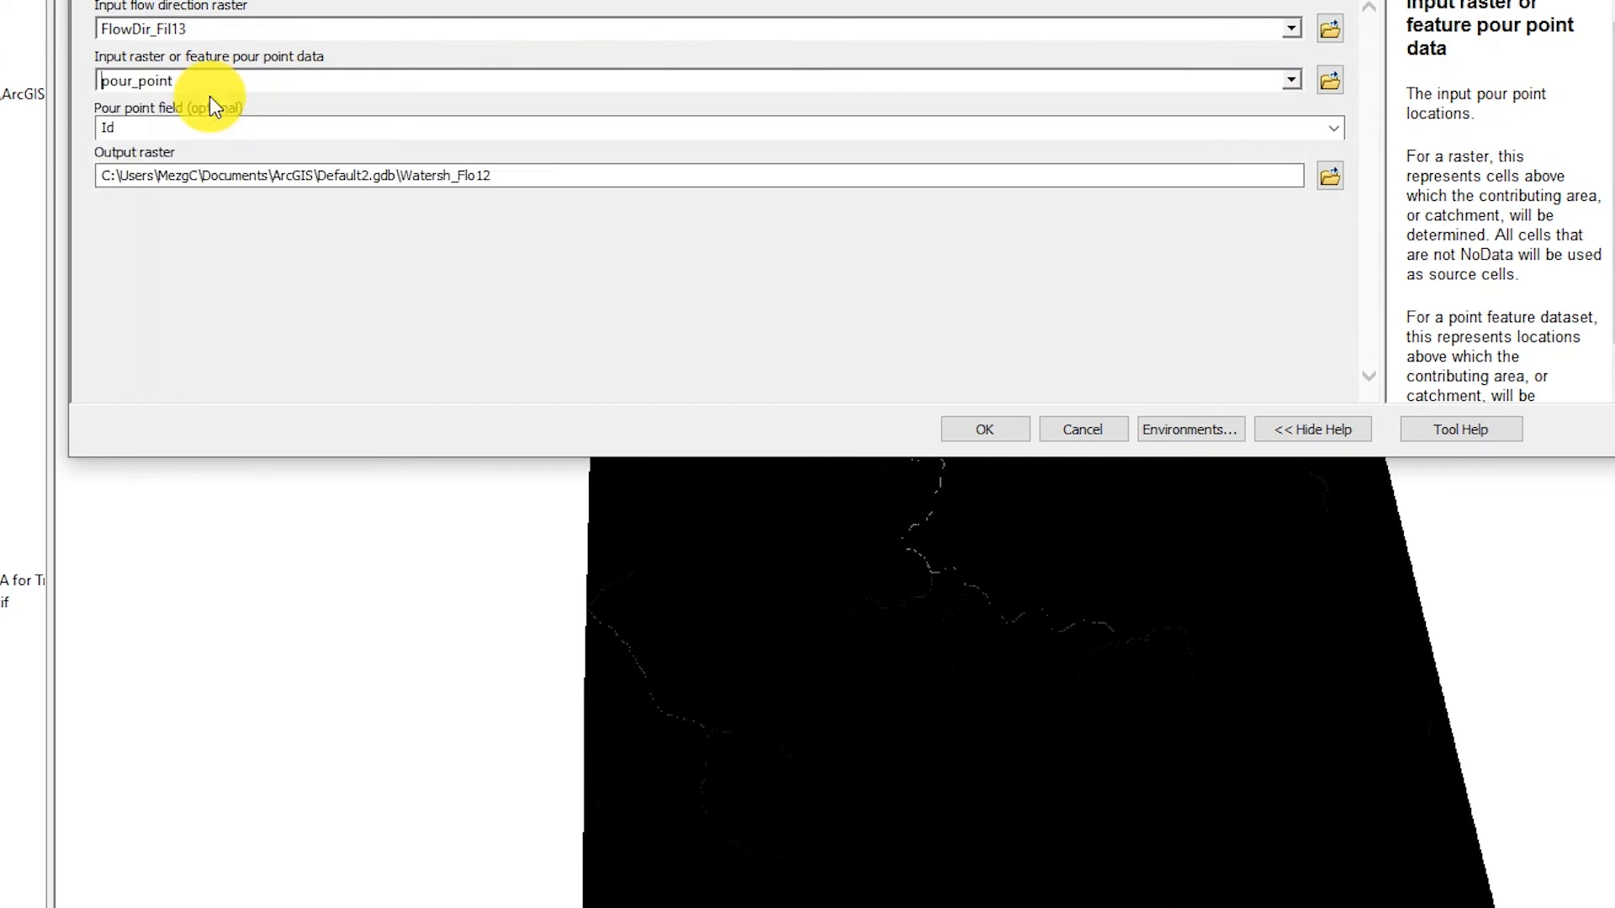
{"action": "left_click", "coordinate": [986, 434]}
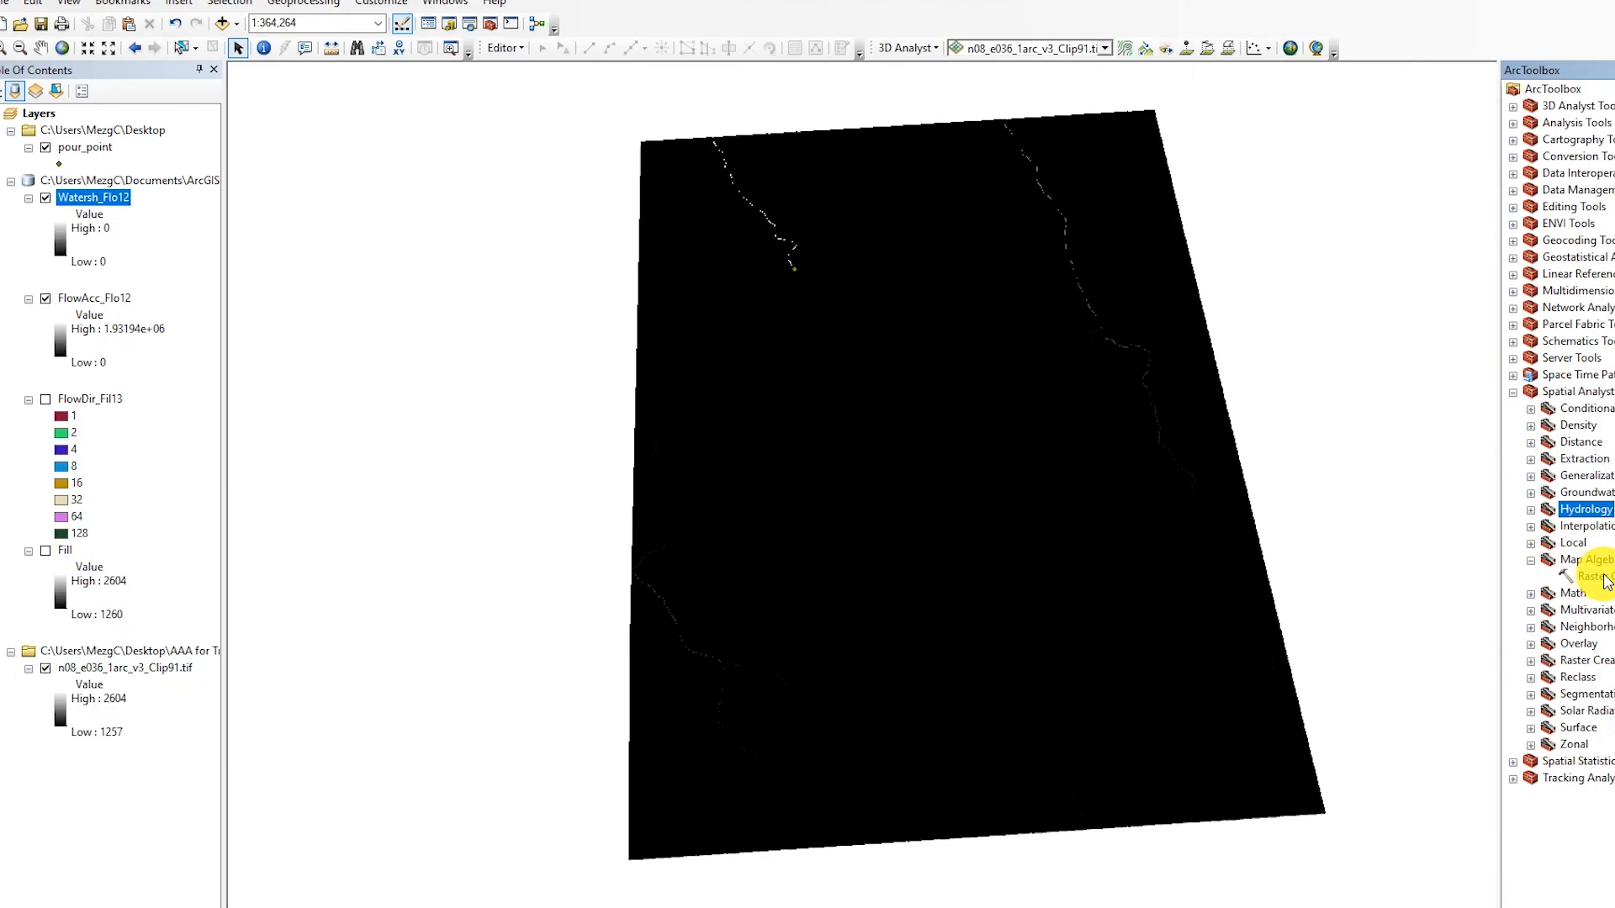
- Run Raster Calculator with the expression "FlowAcc_Flo12" > 5000 to extract the stream cells
{"action": "double_click", "coordinate": [1598, 577]}
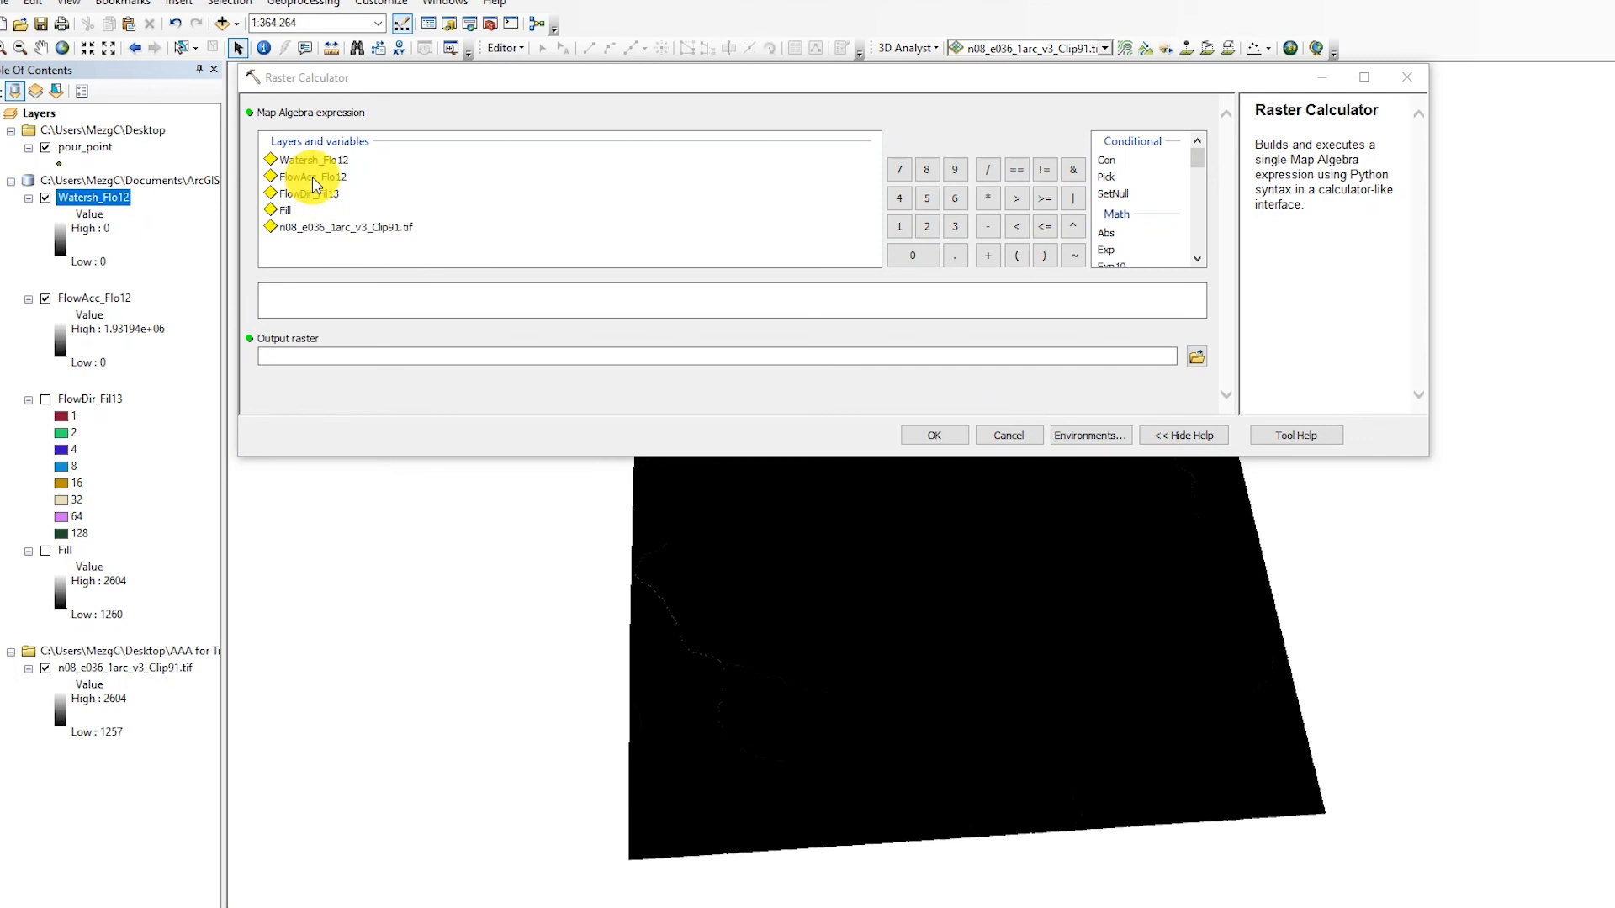
{"action": "double_click", "coordinate": [314, 179]}
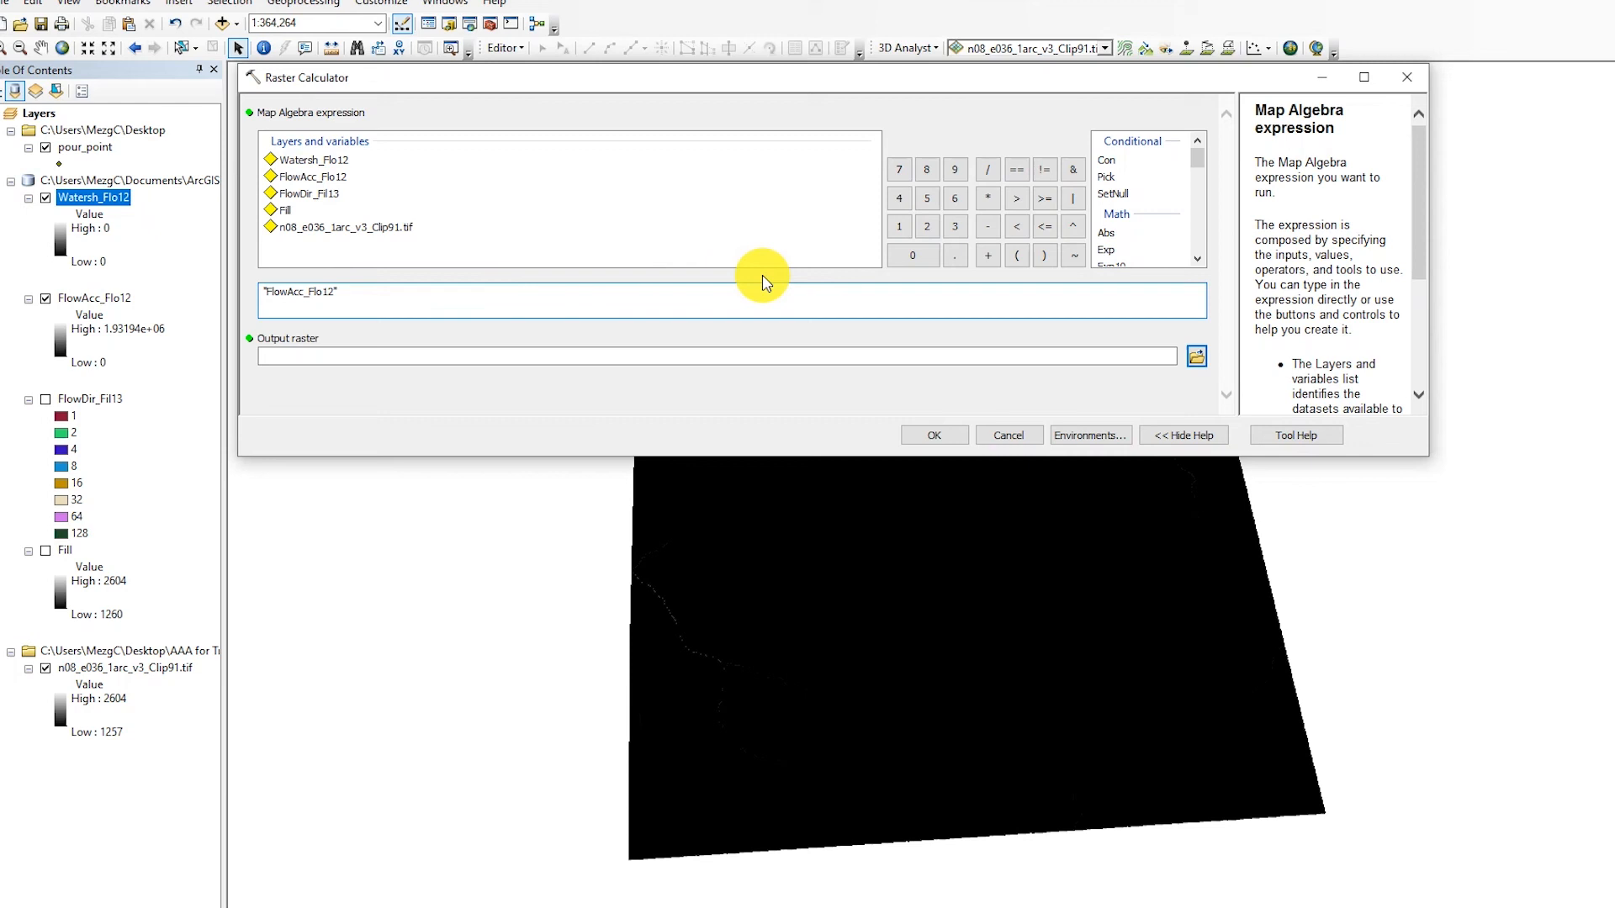
{"action": "left_click", "coordinate": [1017, 199]}
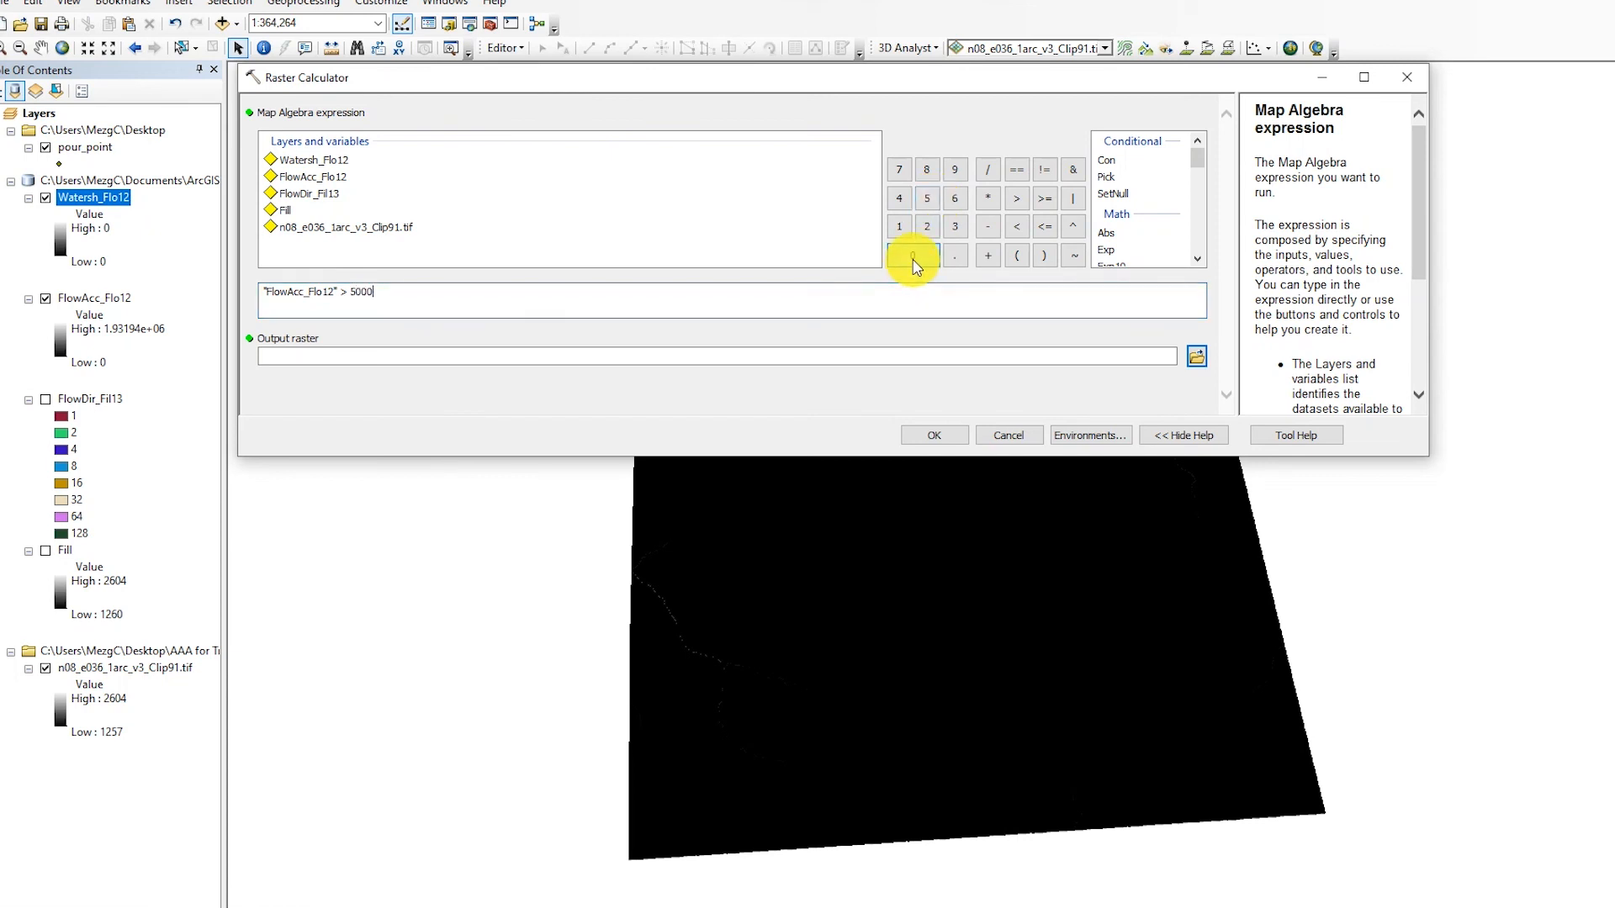
{"action": "left_click", "coordinate": [930, 437]}
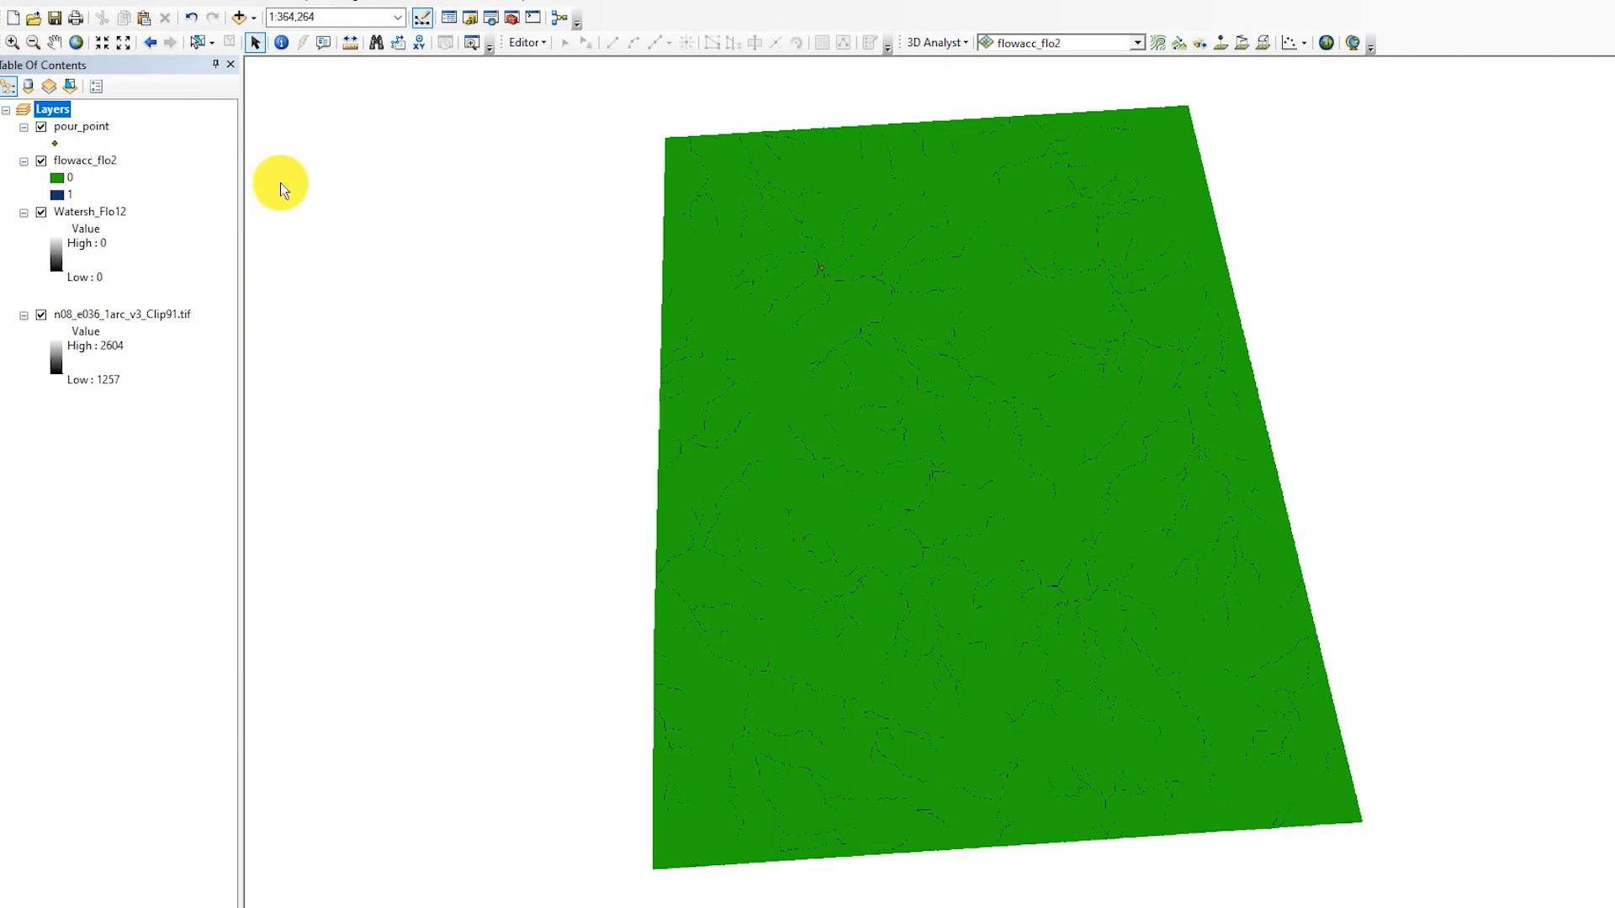
- Convert the Watersh_Flo12 raster to polygons with Raster to Polygon, keeping the Value field, default output and simplified polygons
{"action": "left_click", "coordinate": [513, 21]}
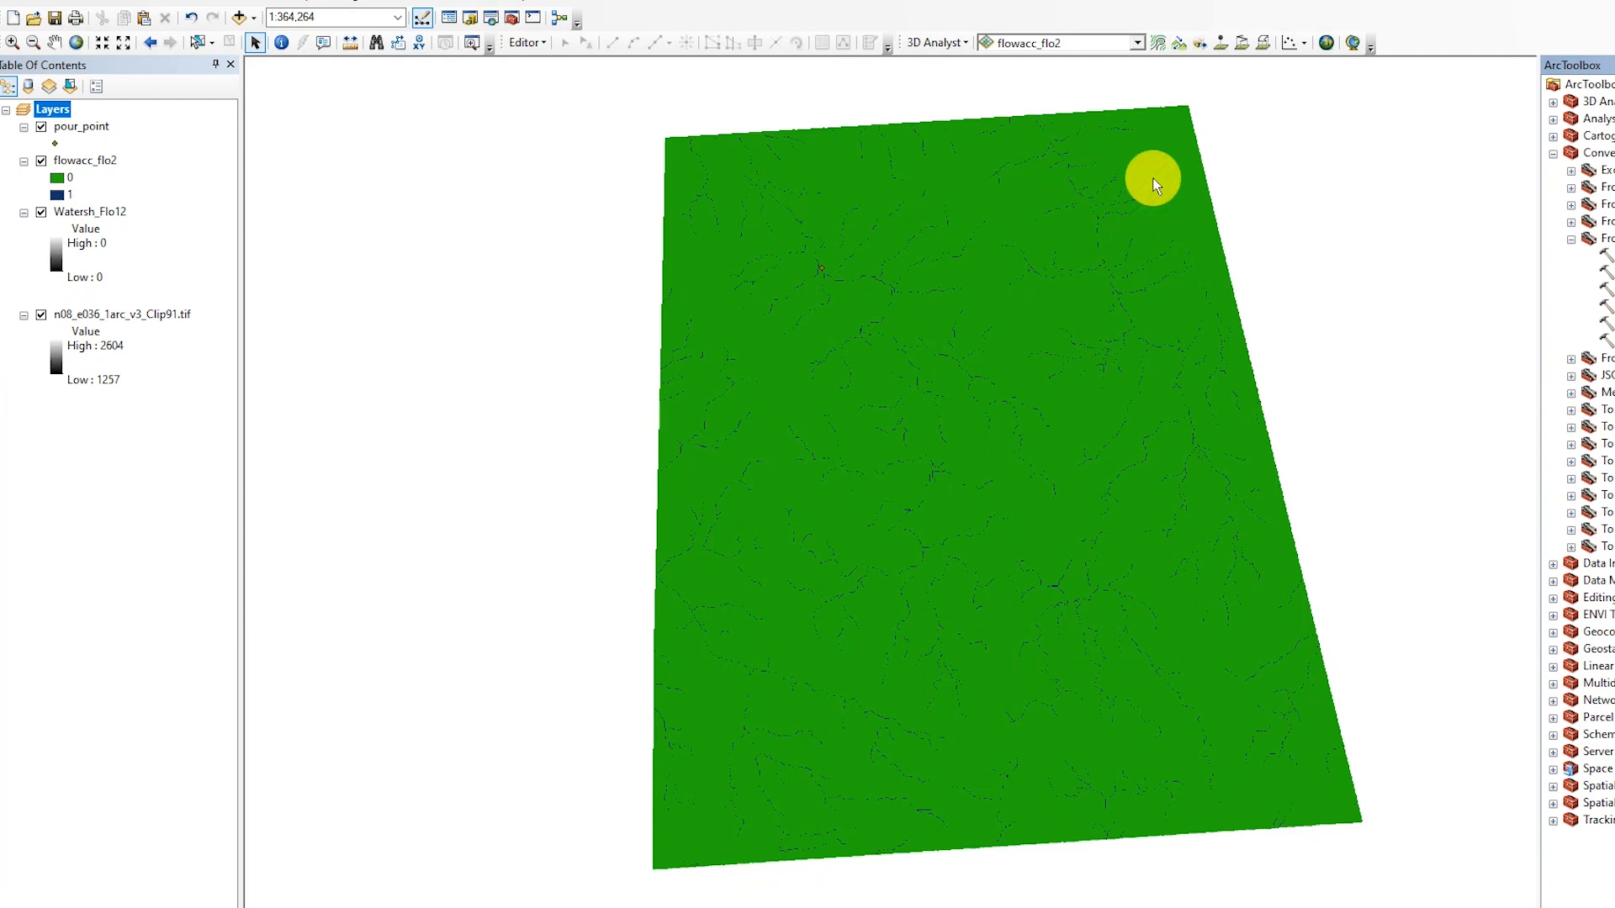
{"action": "left_click", "coordinate": [1571, 239]}
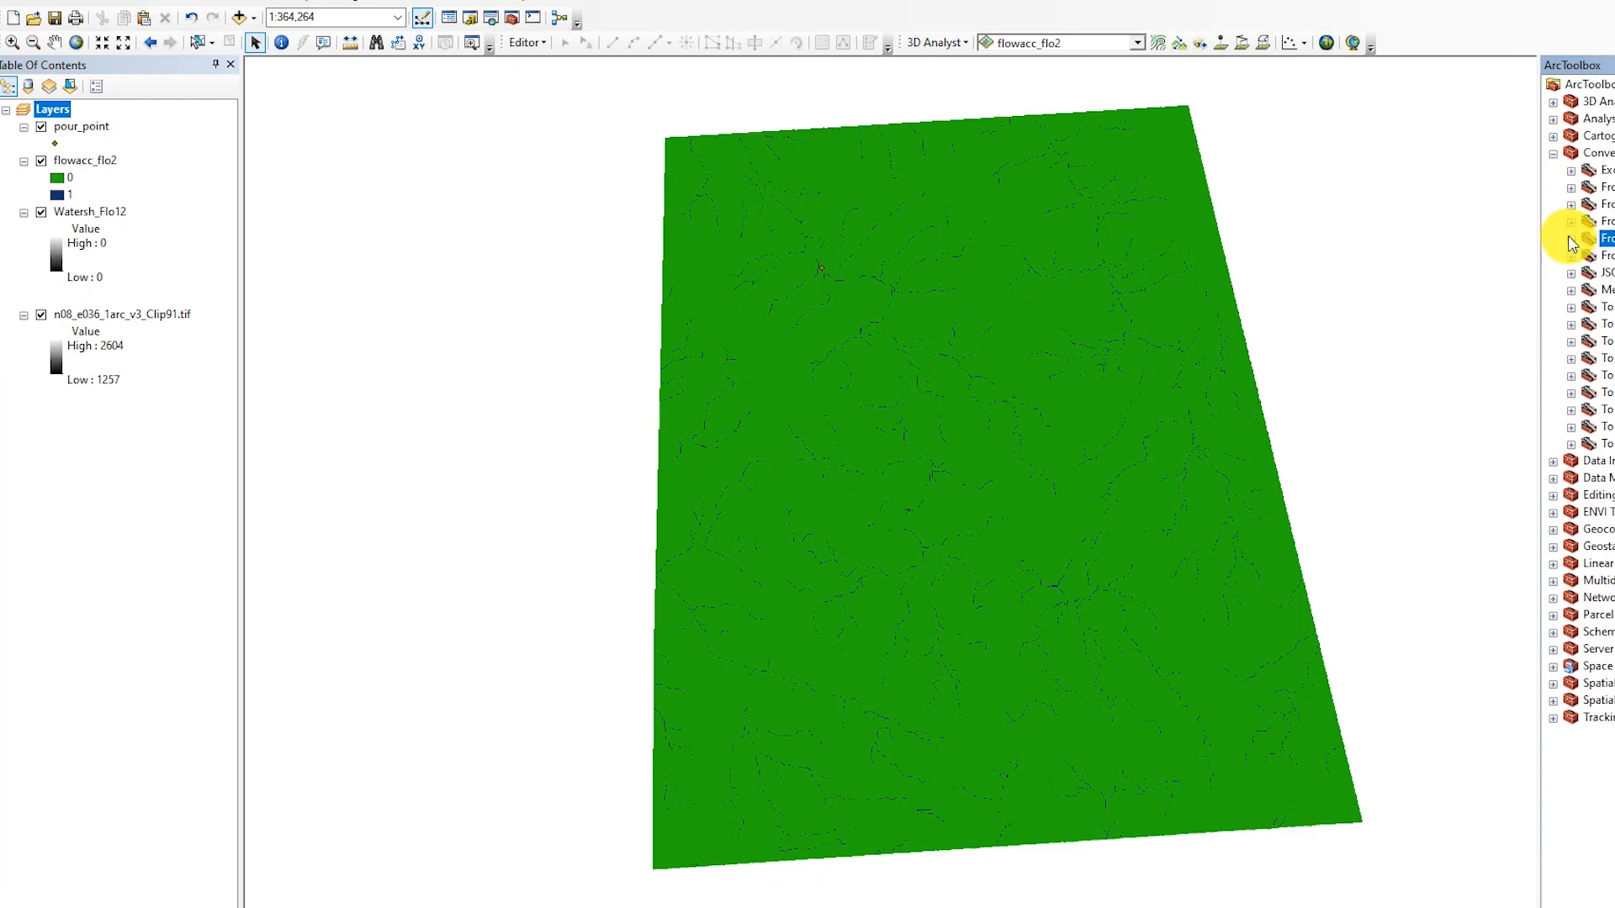
{"action": "left_click", "coordinate": [1554, 153]}
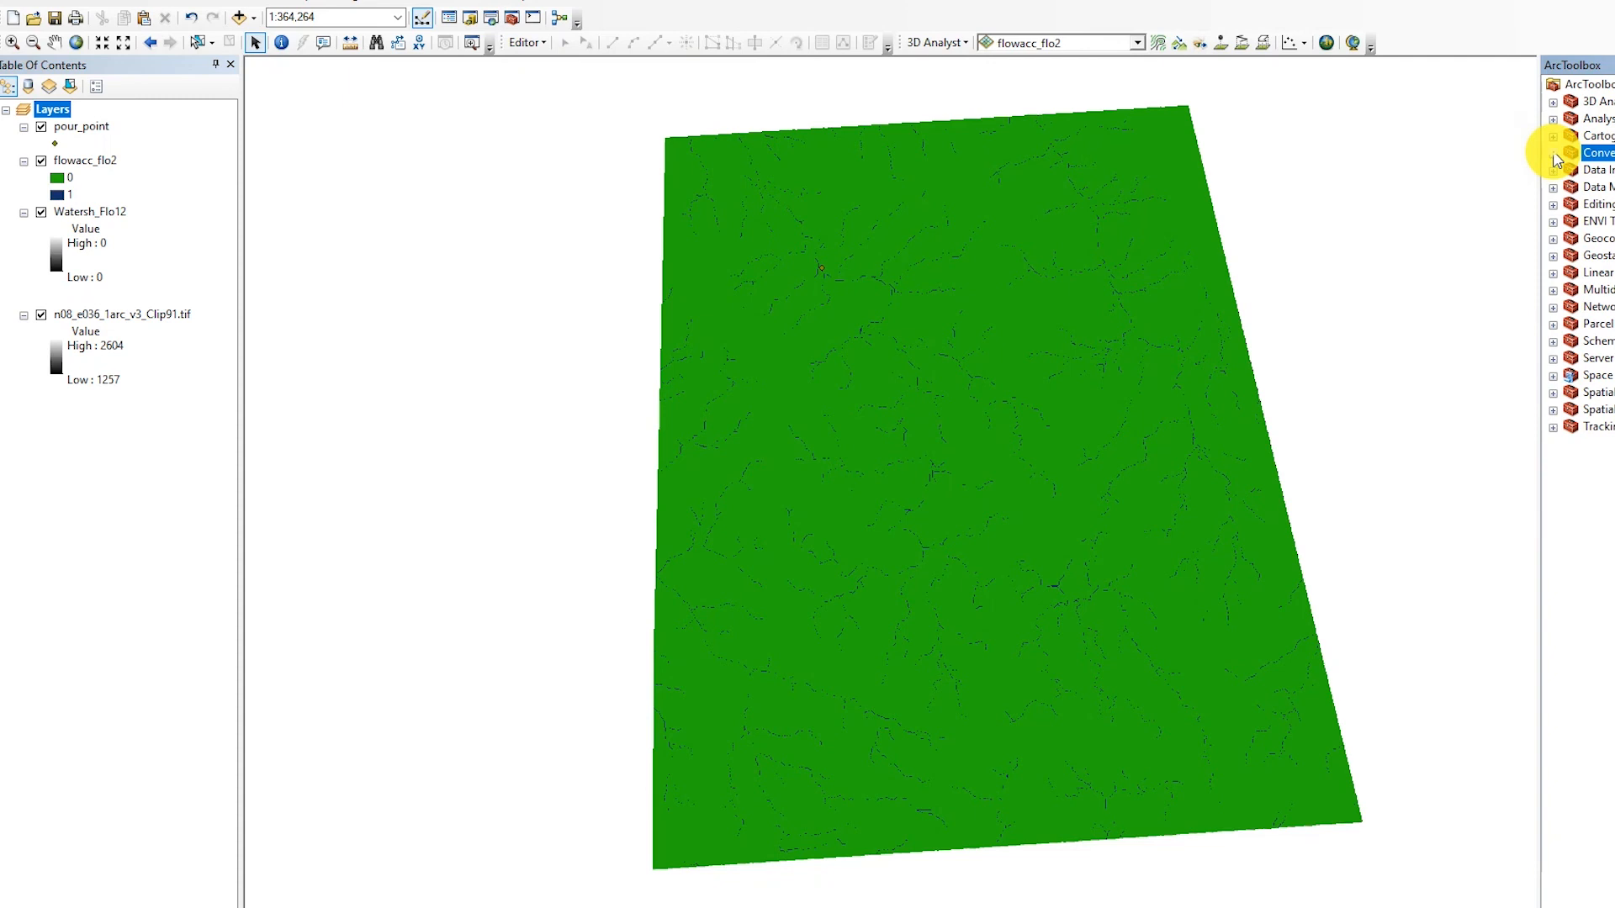
{"action": "left_click", "coordinate": [1554, 155]}
{"action": "left_click", "coordinate": [1603, 154]}
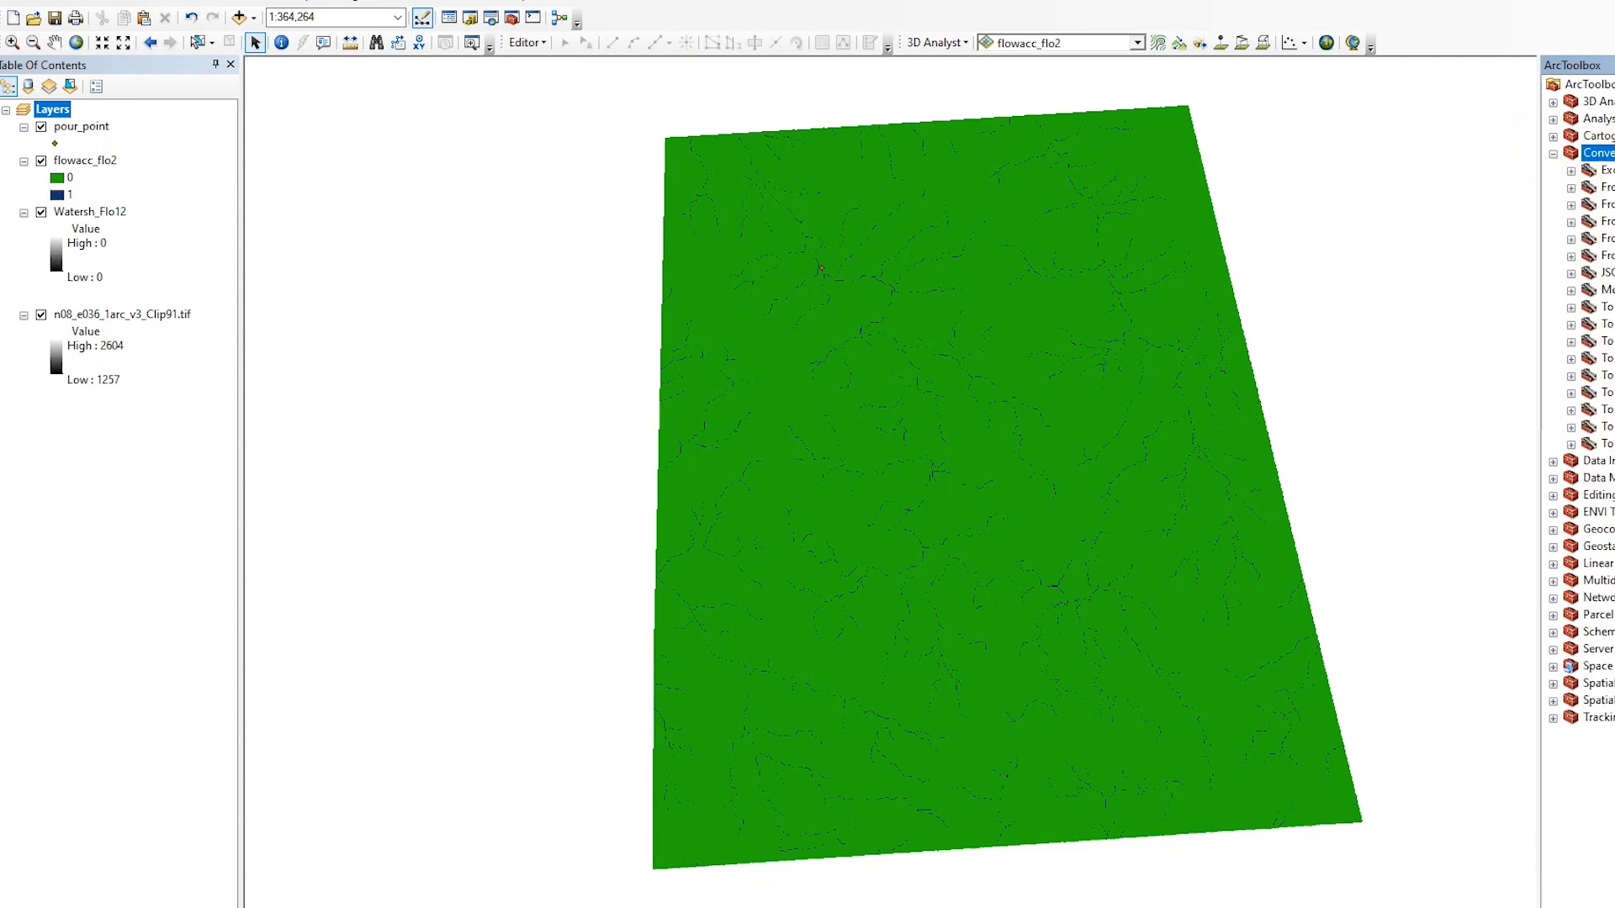
{"action": "left_click", "coordinate": [1572, 240]}
{"action": "double_click", "coordinate": [1614, 308]}
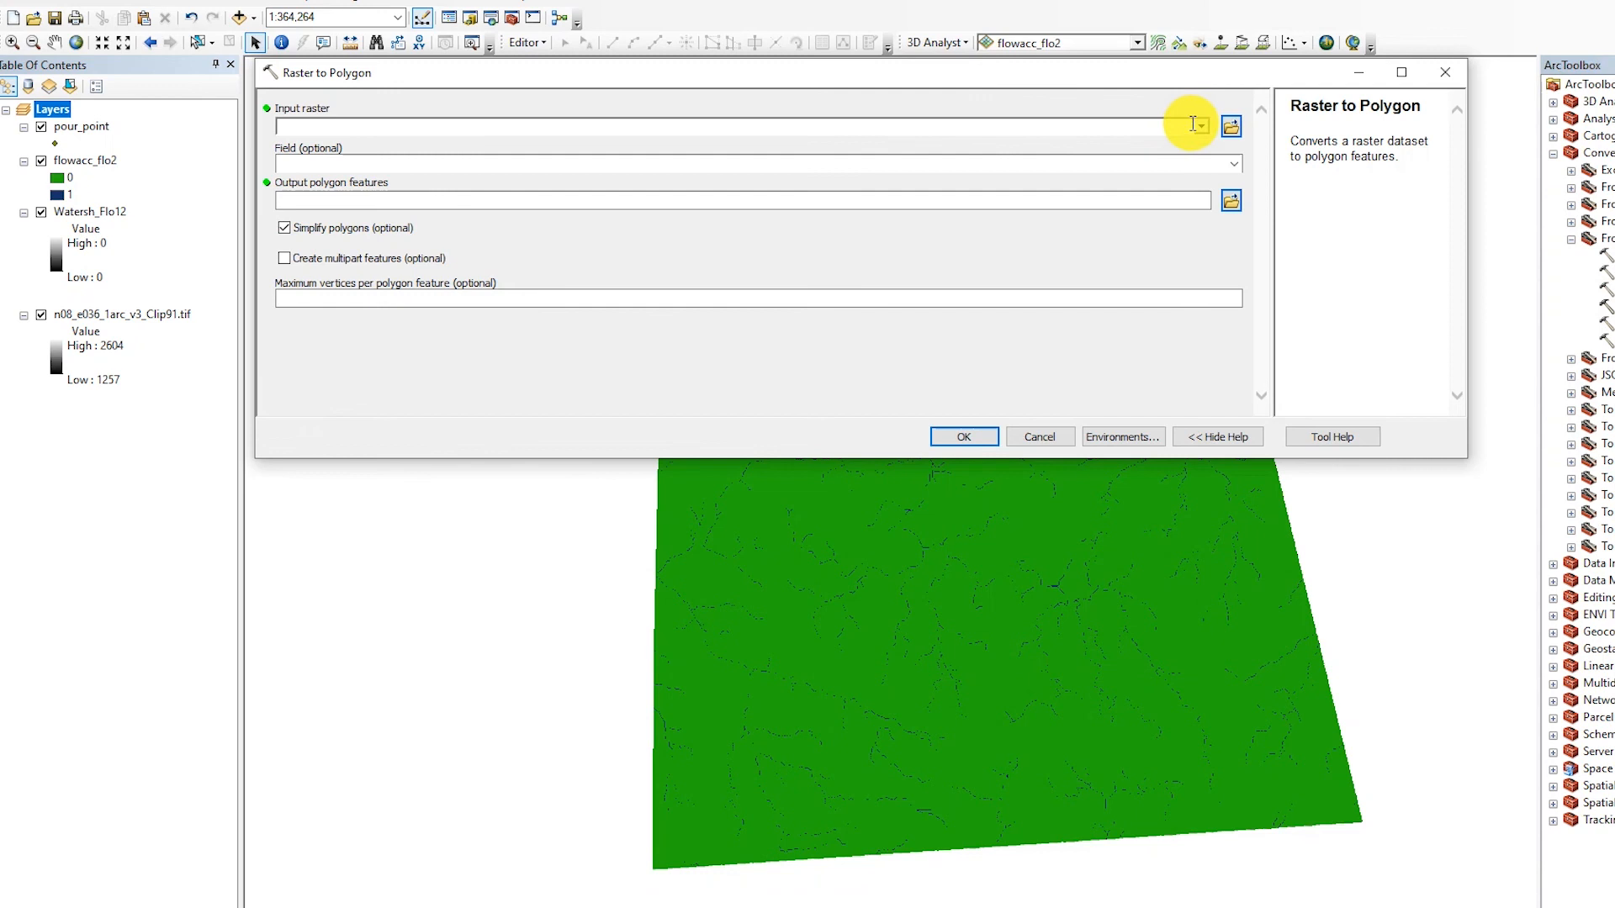
{"action": "left_click", "coordinate": [1204, 127]}
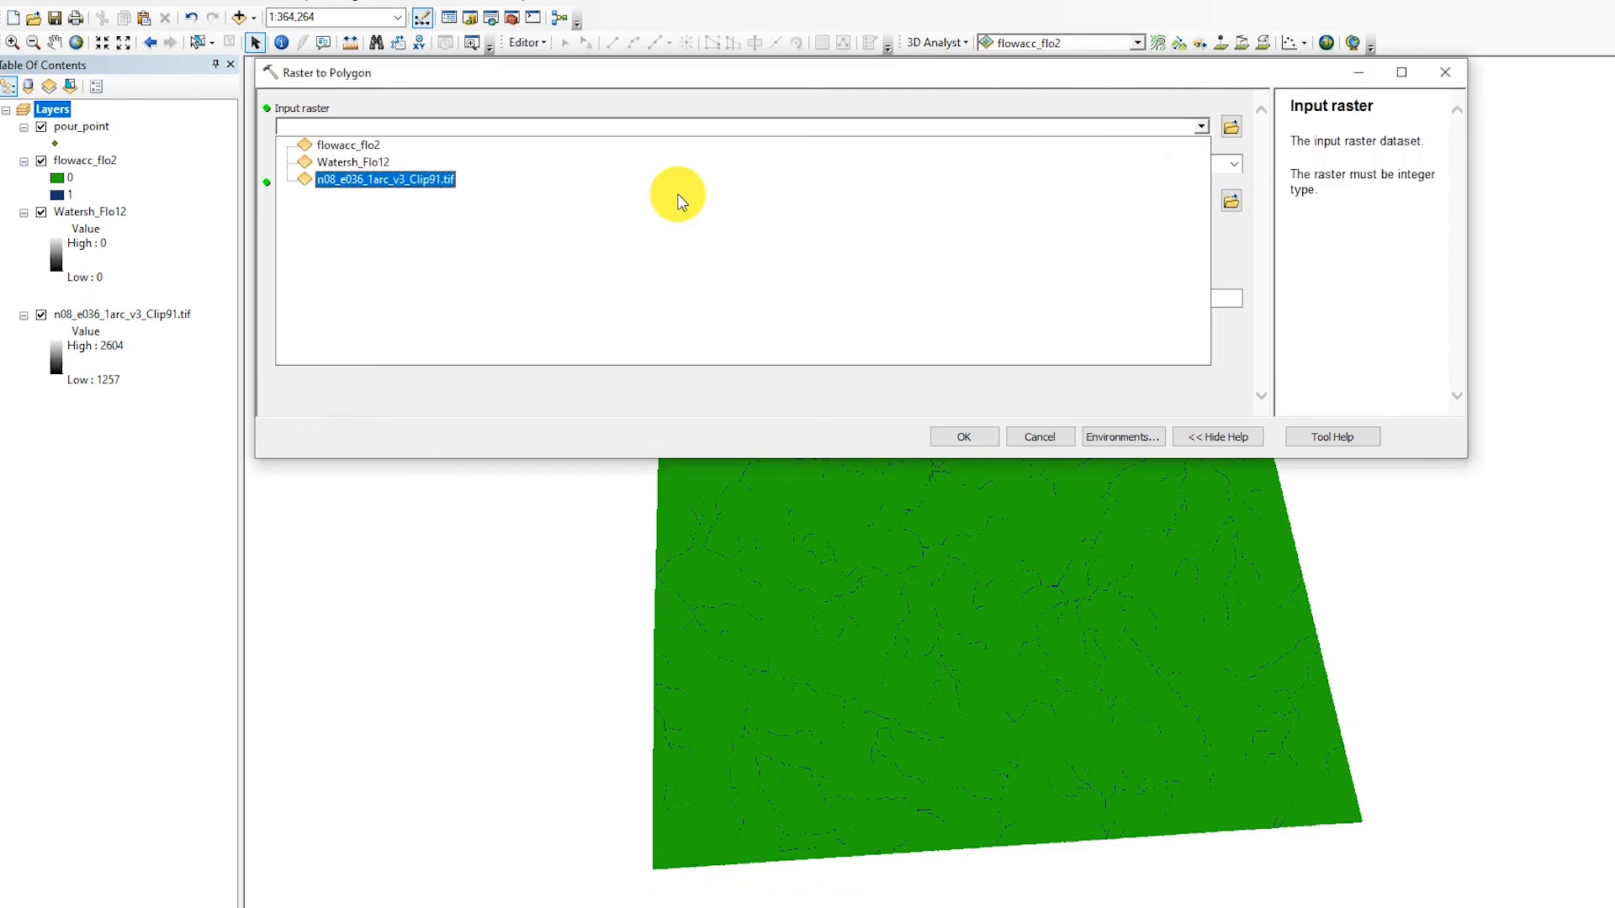
{"action": "left_click", "coordinate": [382, 164]}
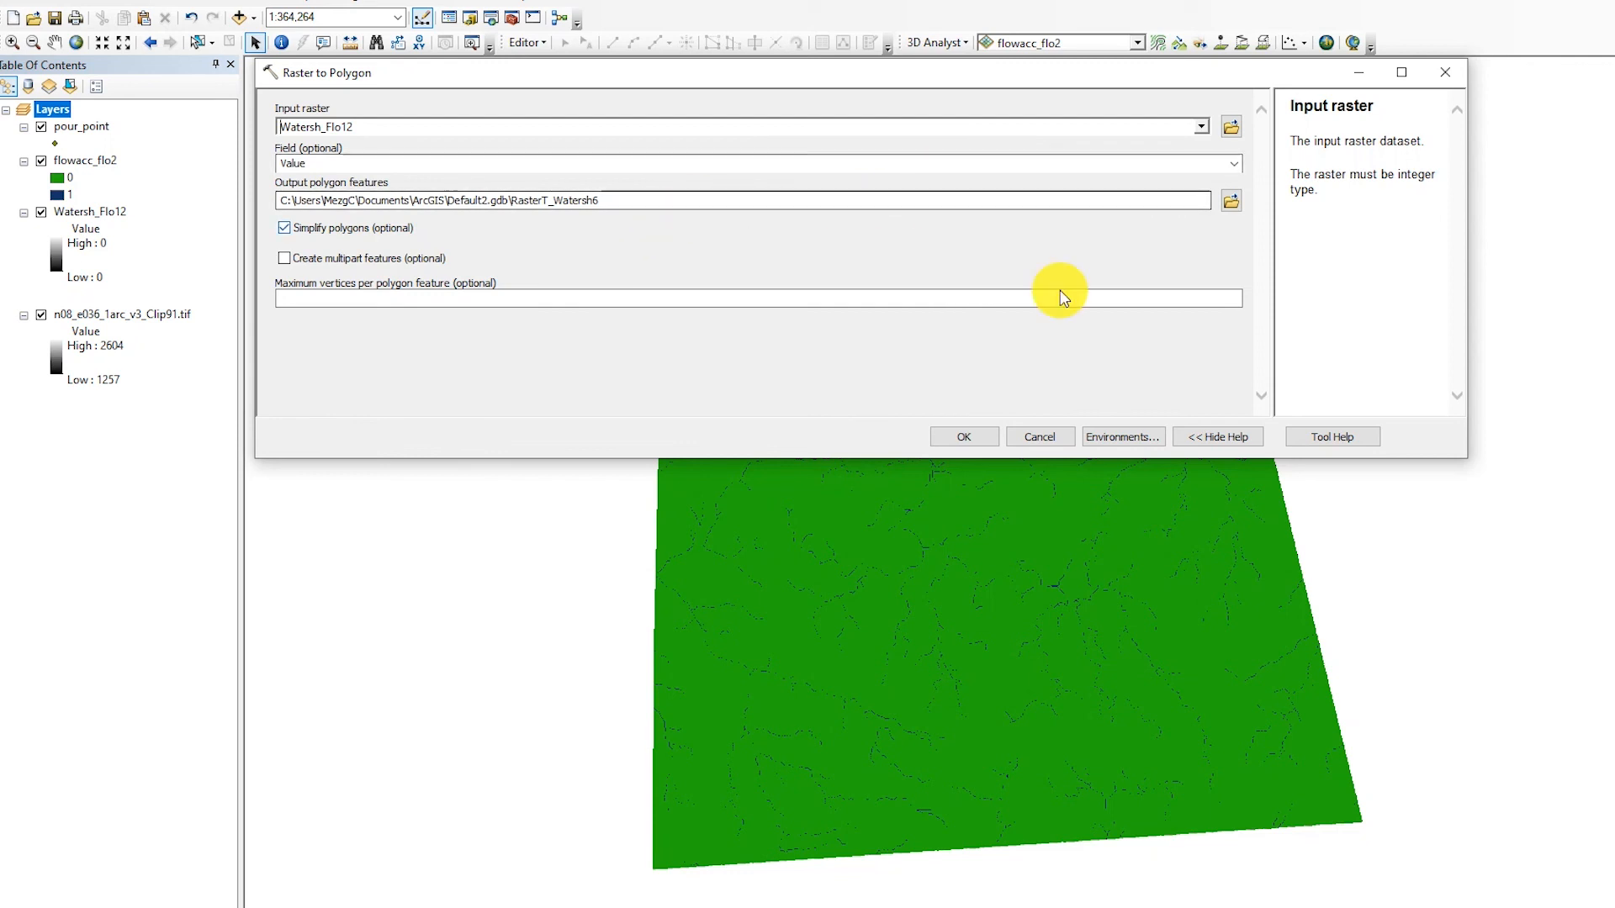
{"action": "left_click", "coordinate": [964, 437]}
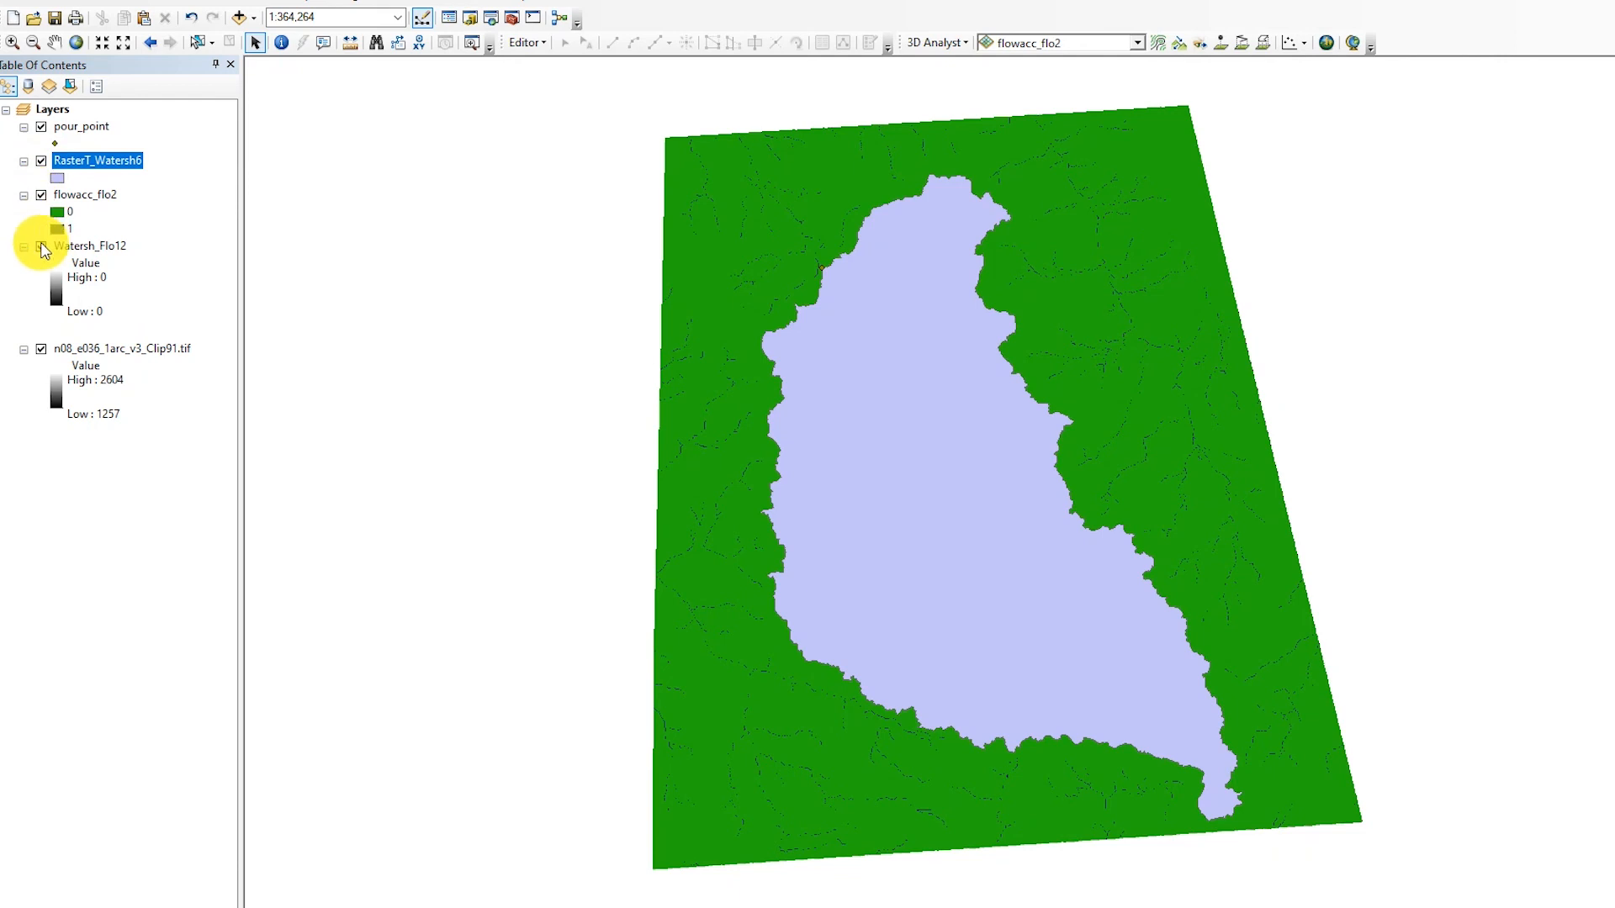
- Hide both watershed layers and convert flowacc_flo2 with Raster to Polyline, keeping the Value field, ZERO background, default output and simplified polylines
{"action": "left_click", "coordinate": [42, 247]}
{"action": "left_click", "coordinate": [41, 161]}
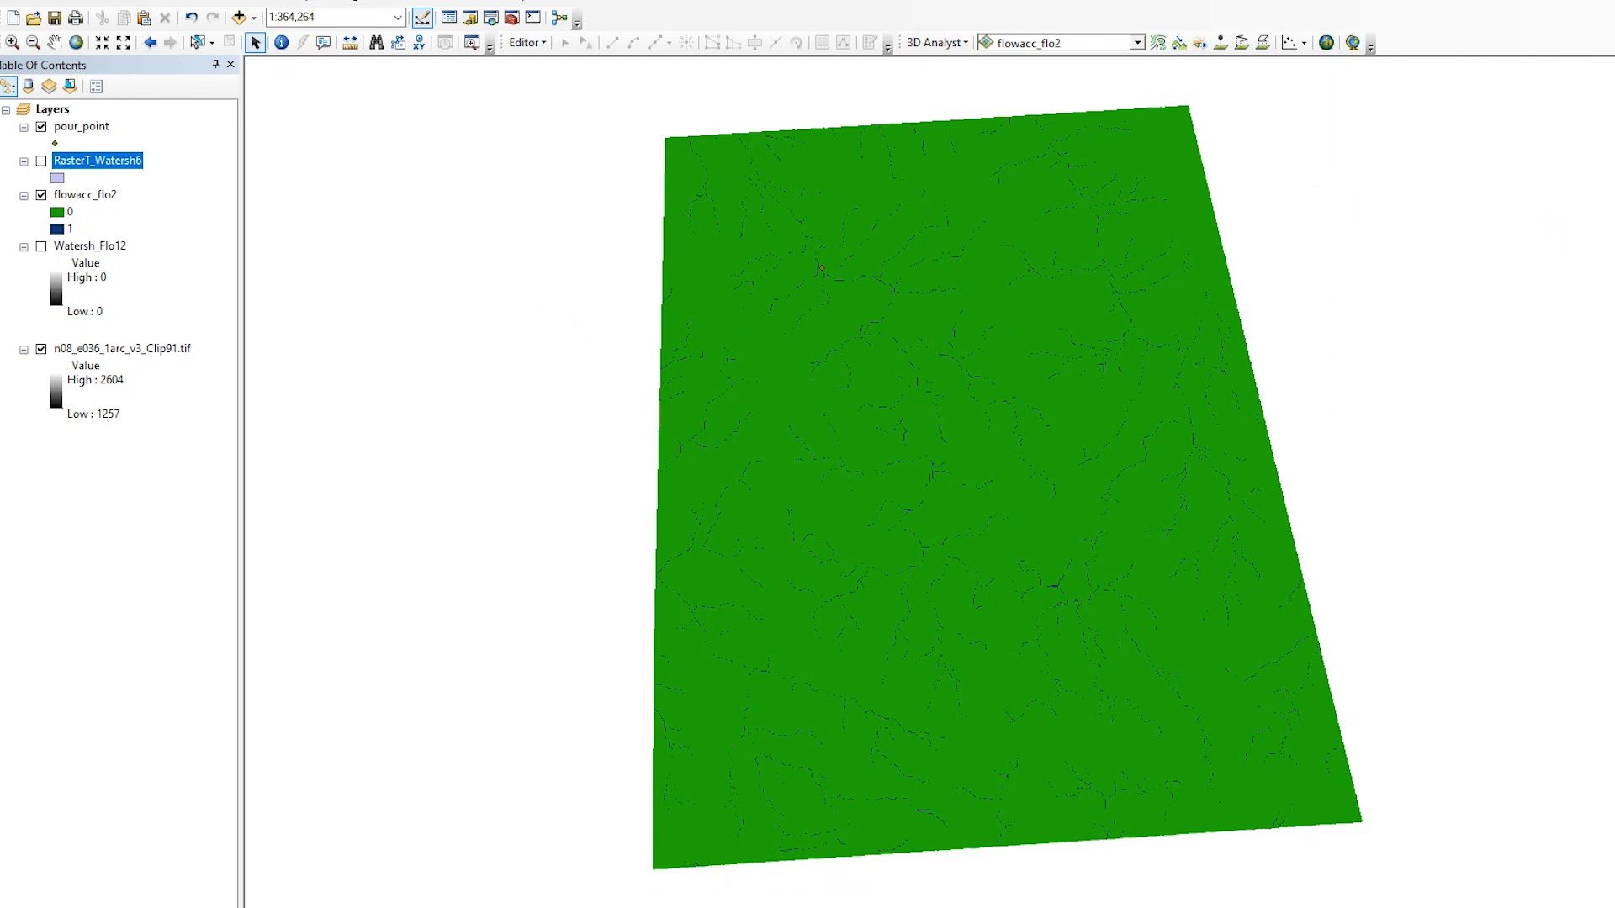
{"action": "mouse_move", "coordinate": [1614, 93]}
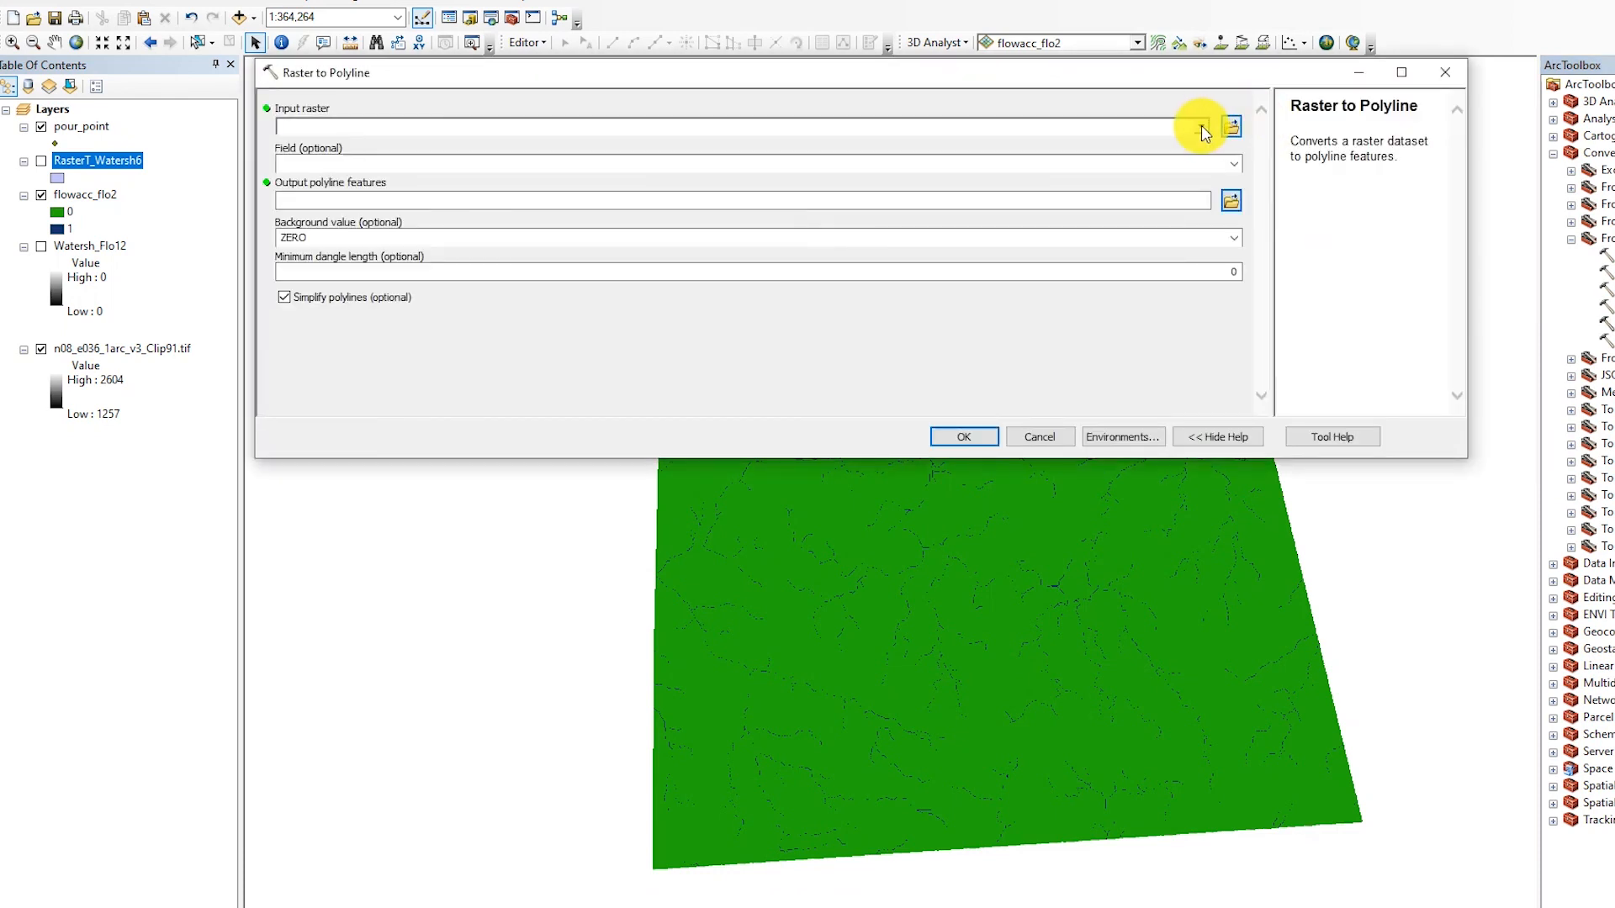
{"action": "left_click", "coordinate": [1202, 125]}
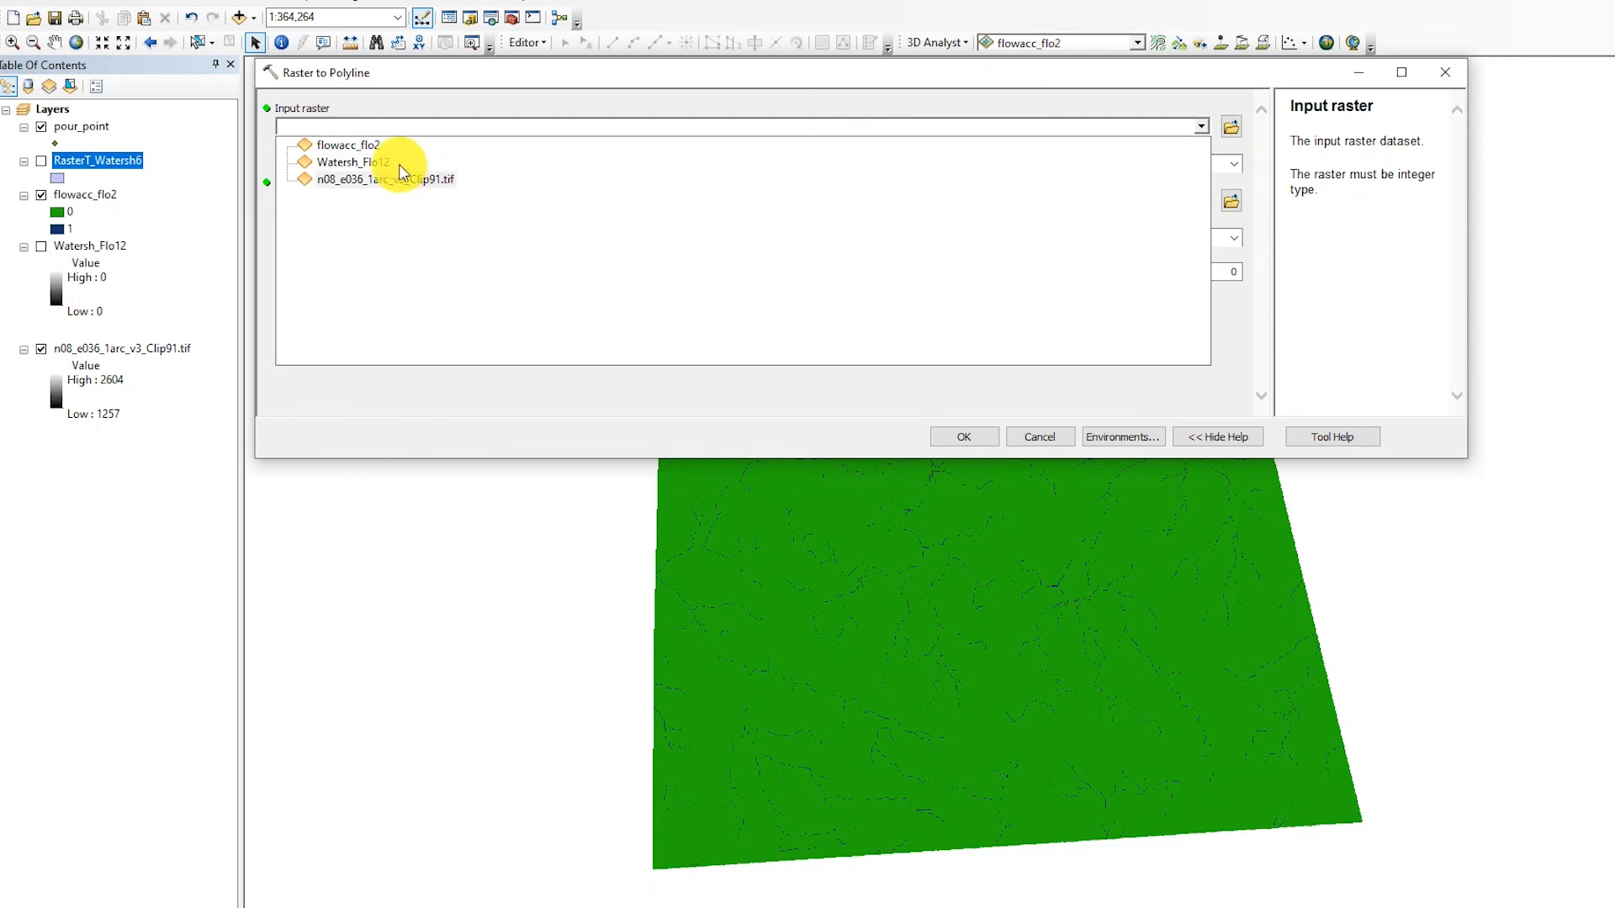
{"action": "left_click", "coordinate": [382, 146]}
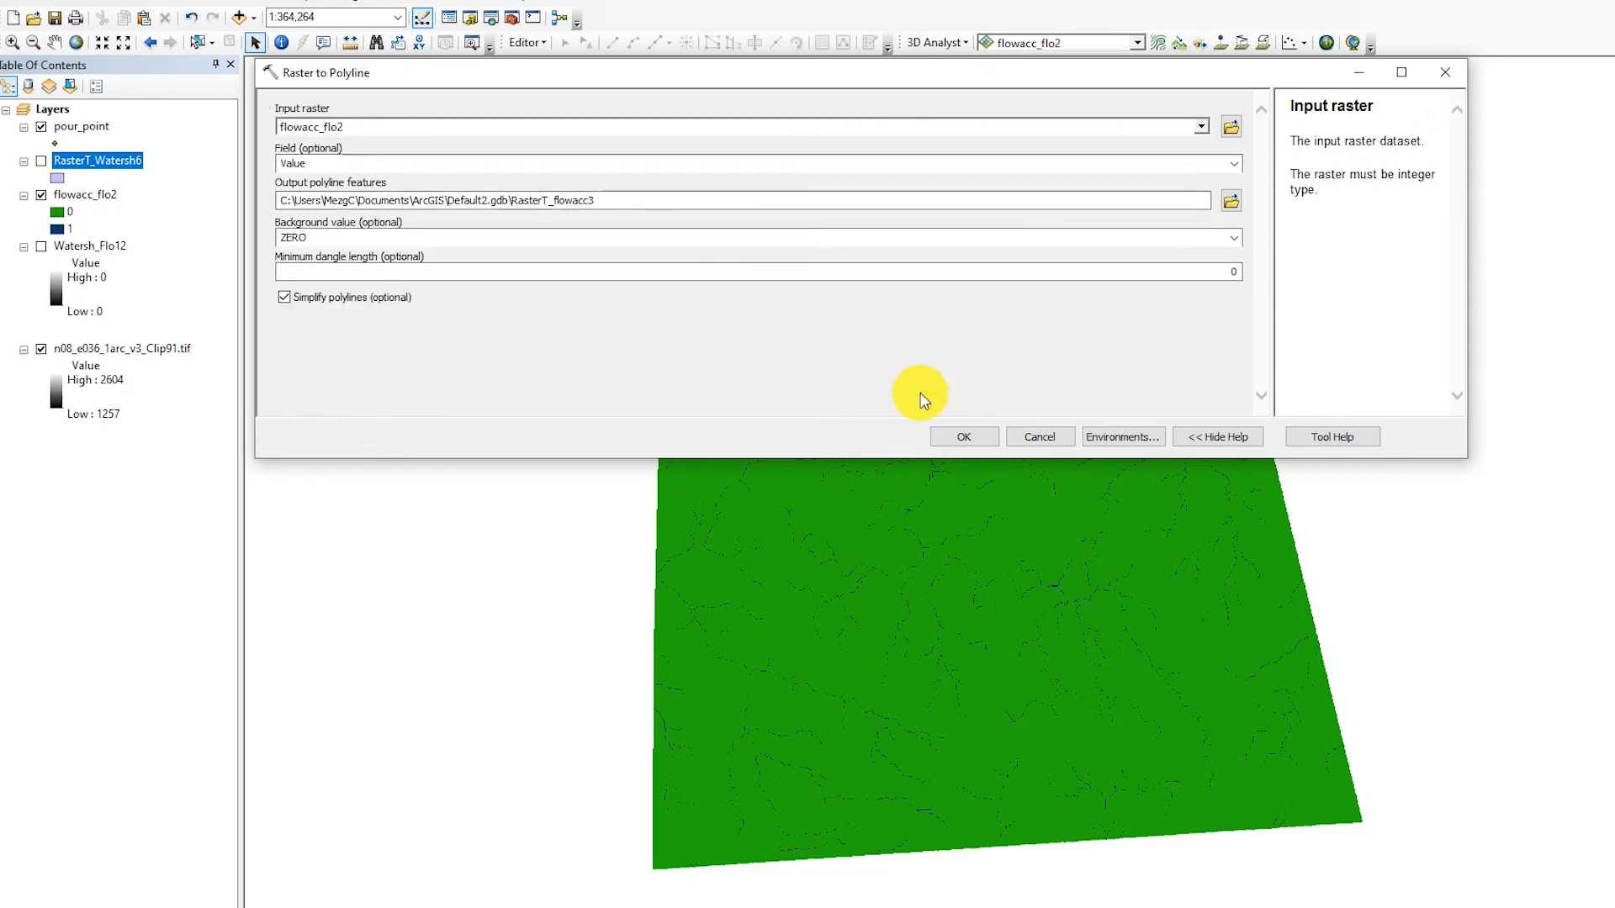
{"action": "left_click", "coordinate": [973, 444]}
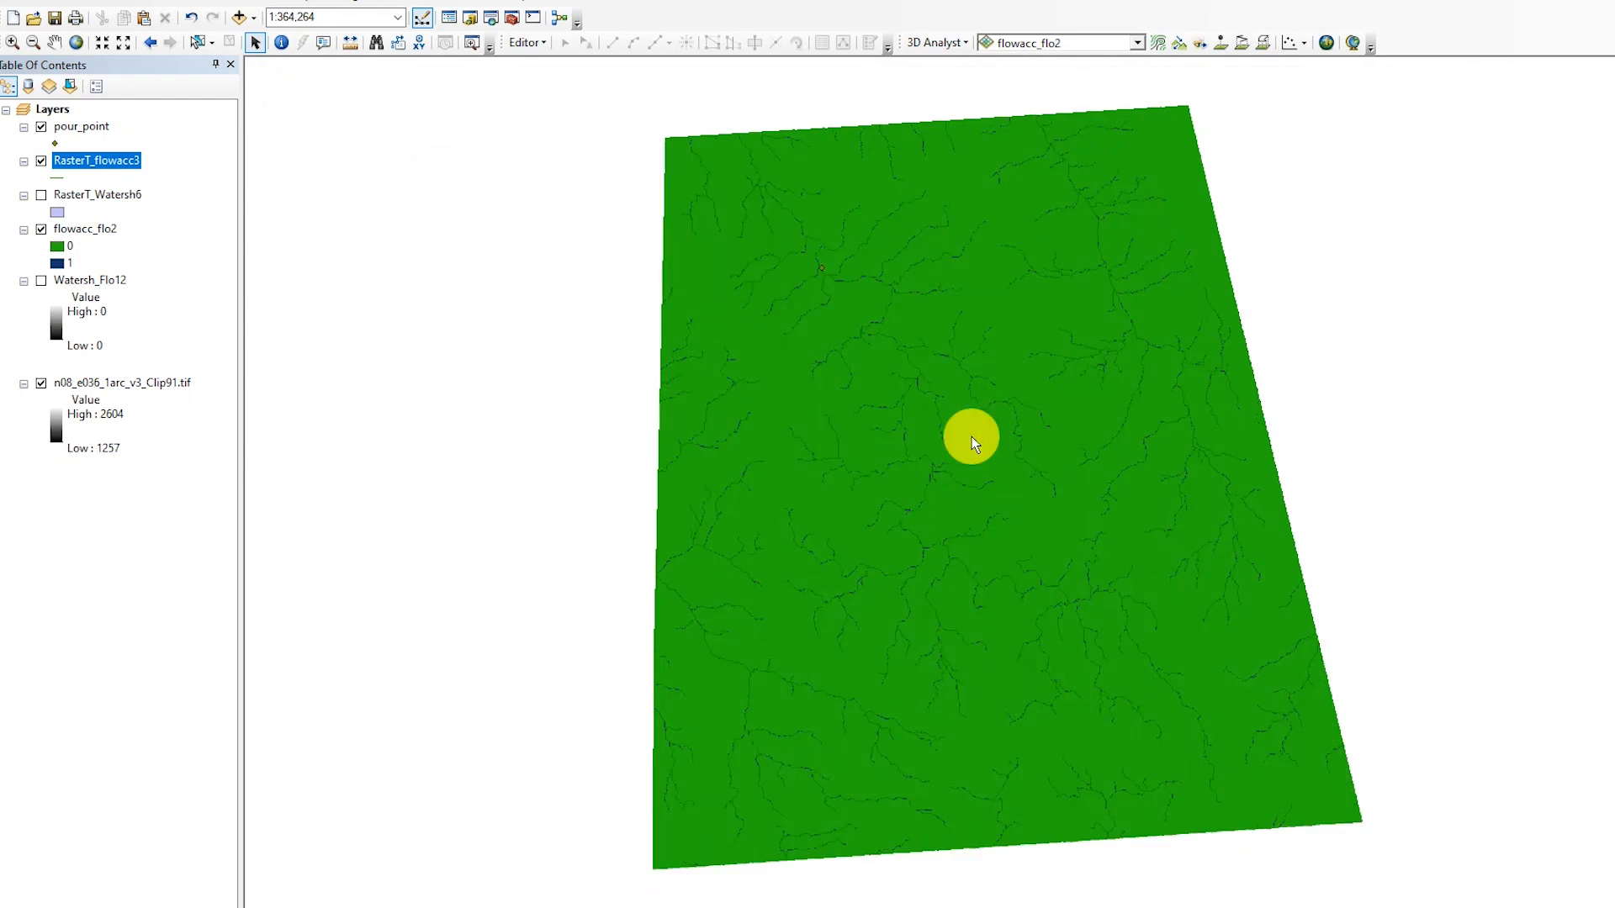
- Hide the flowacc_flo2 raster and set the line width of the RasterT_flowacc3 stream symbol to 3
{"action": "left_click", "coordinate": [39, 230]}
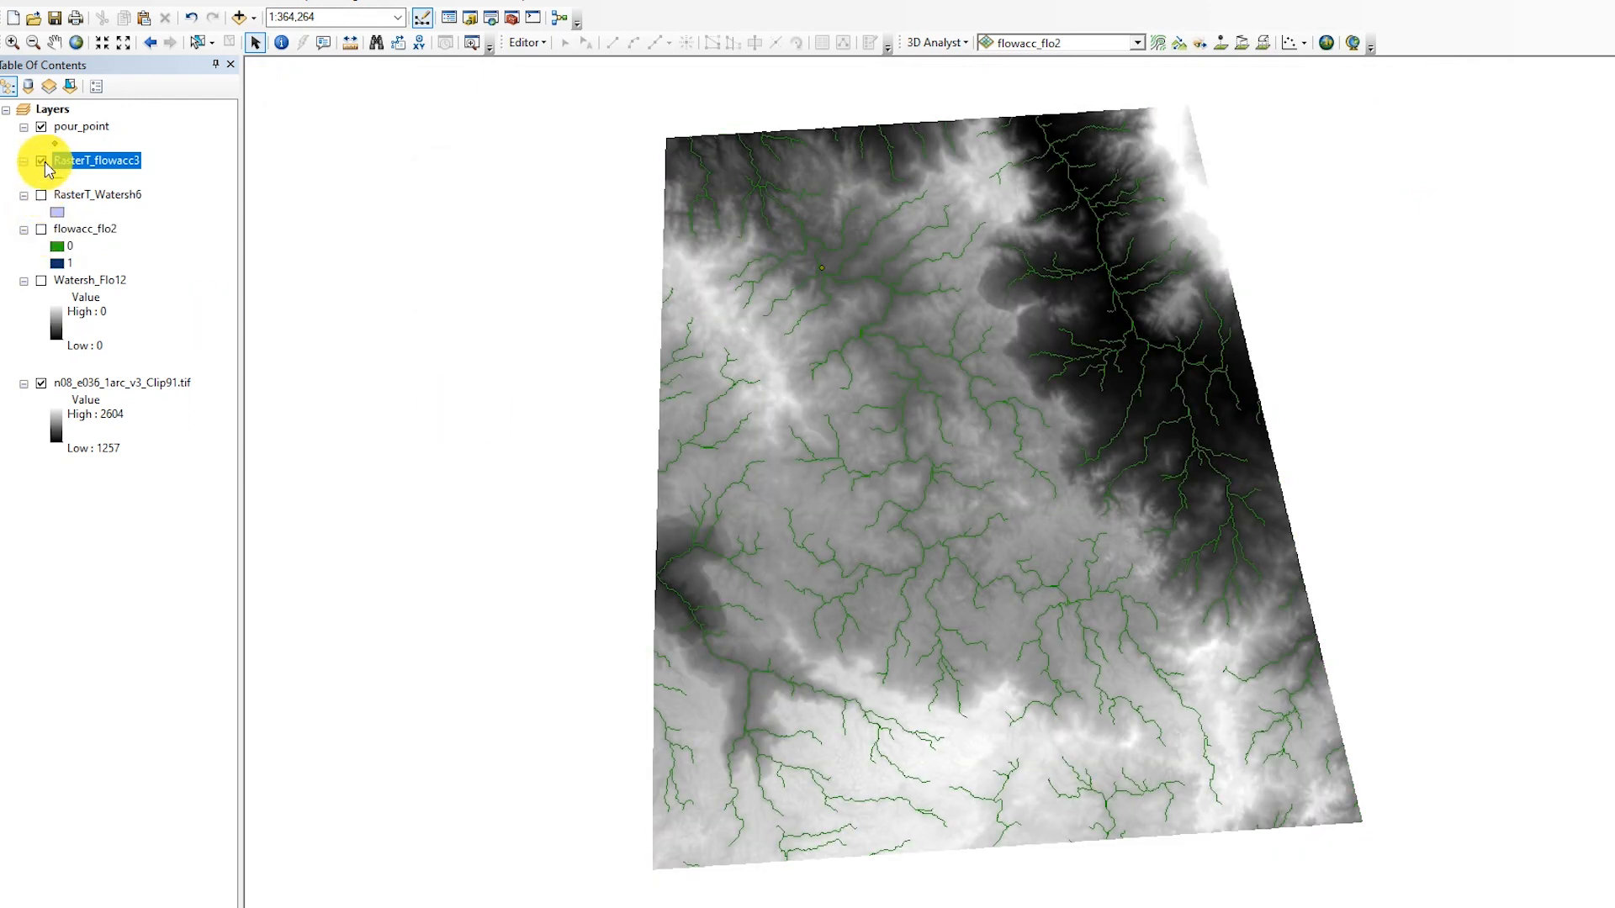
{"action": "left_click", "coordinate": [51, 175]}
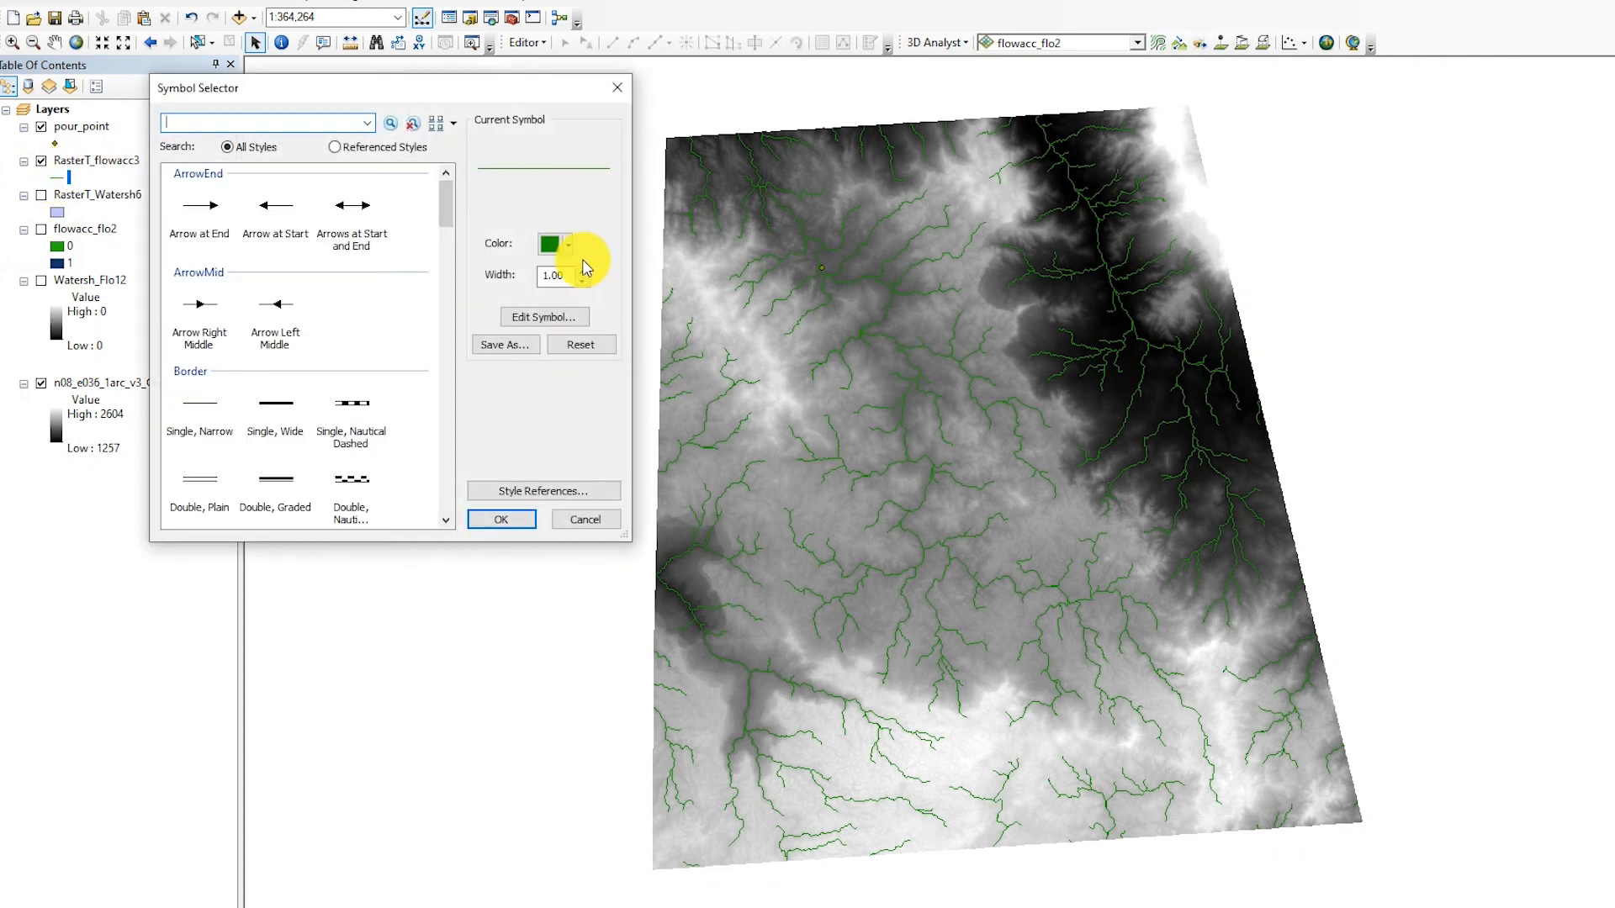
{"action": "left_click", "coordinate": [582, 271]}
{"action": "left_click", "coordinate": [582, 270]}
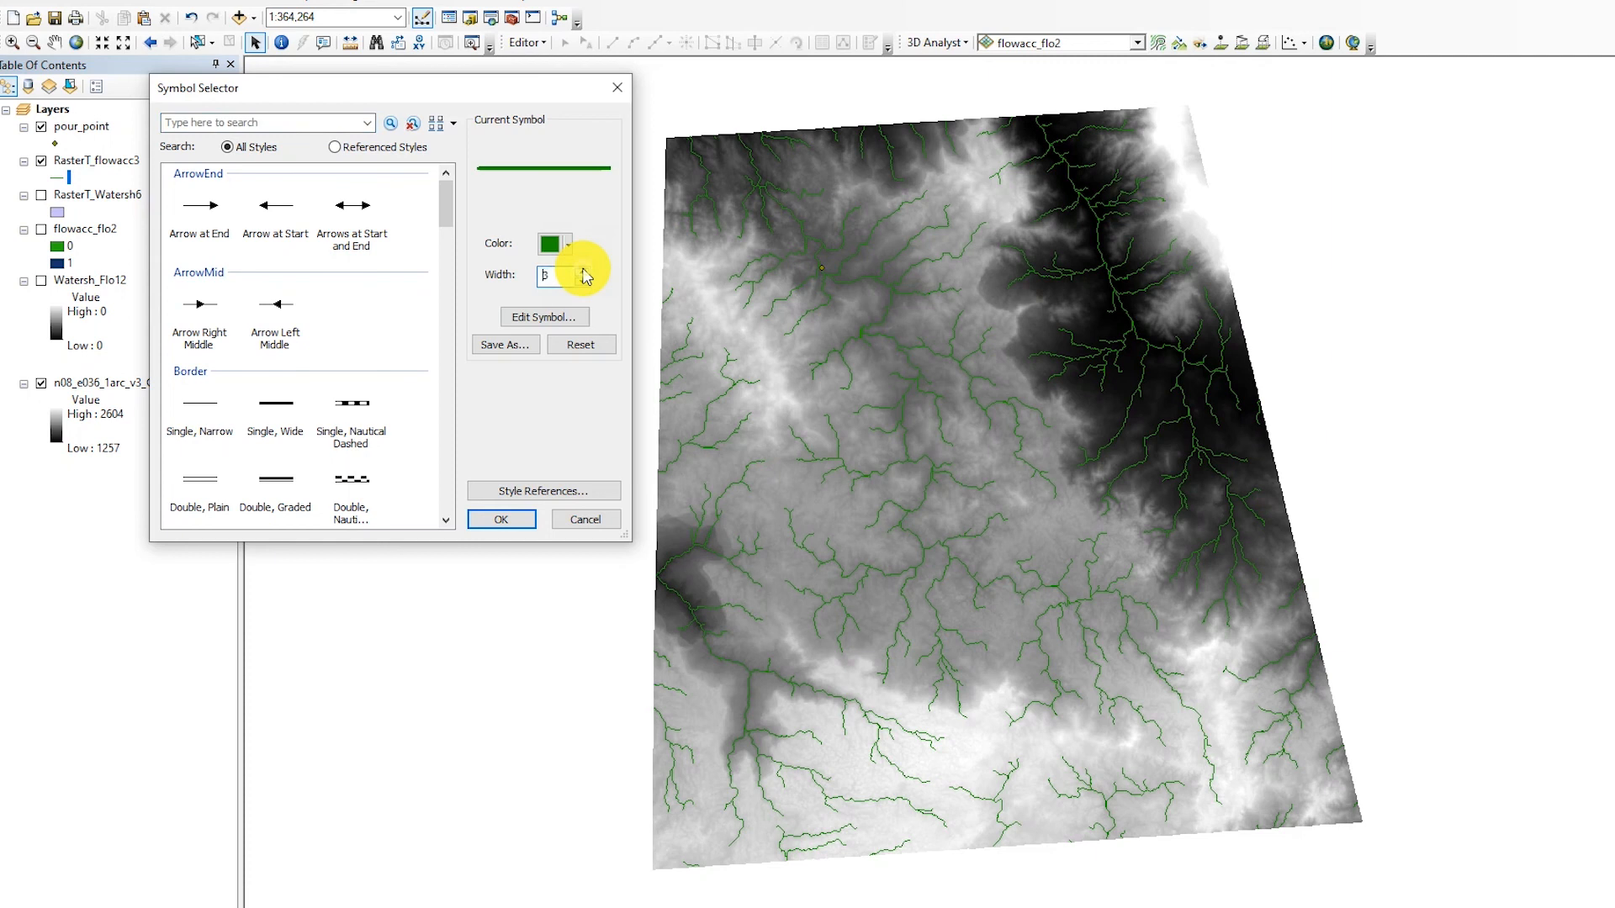
{"action": "left_click", "coordinate": [513, 519]}
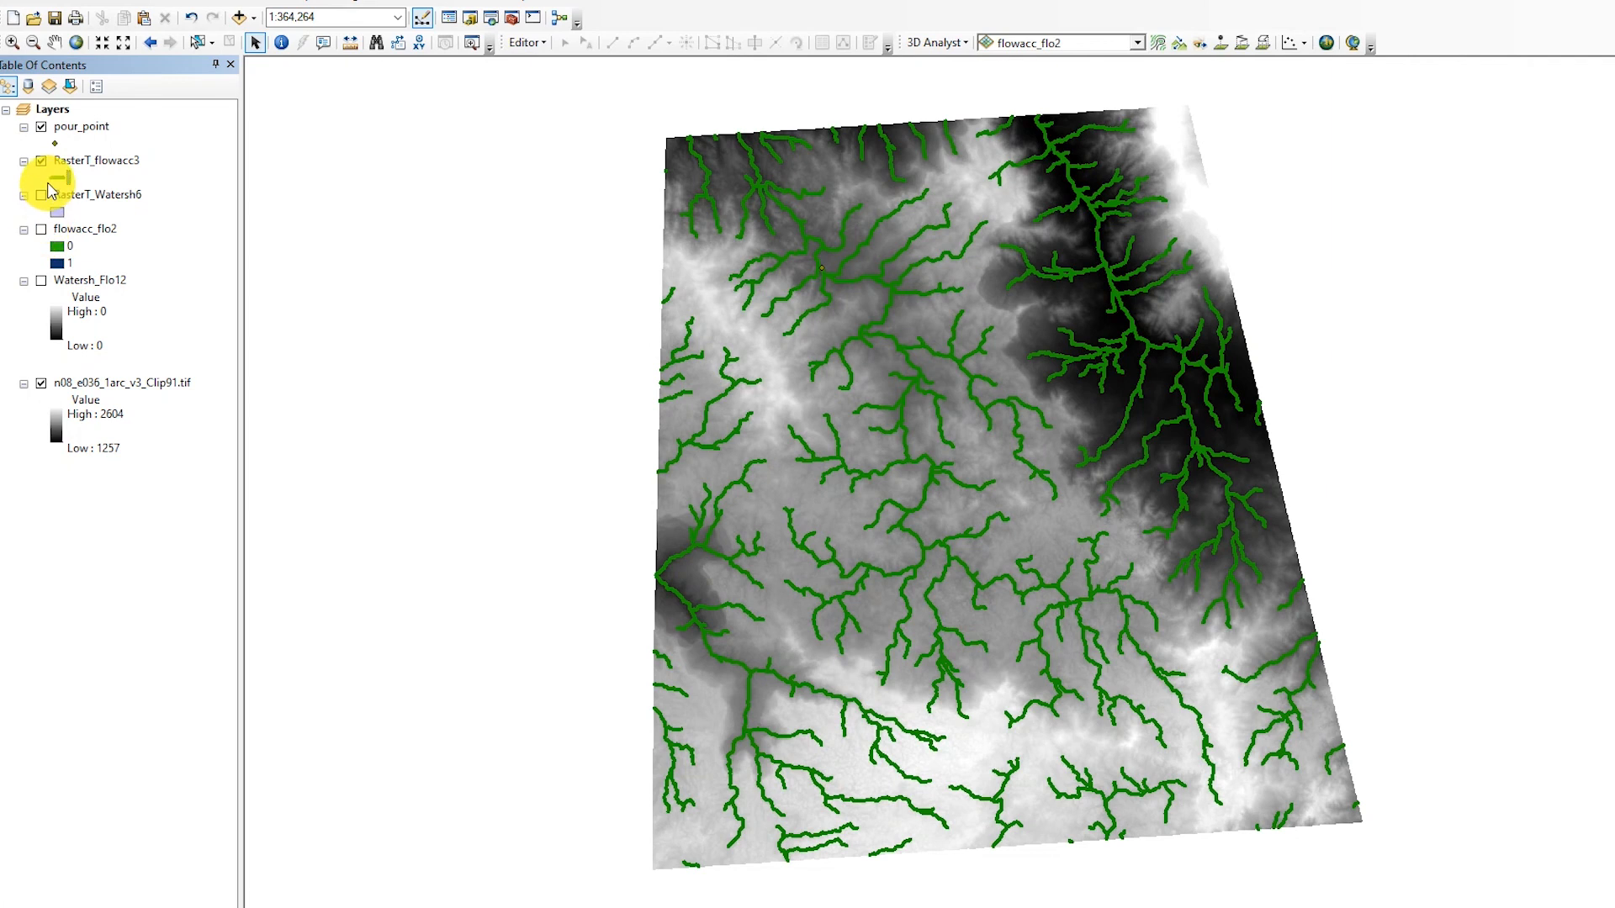
- Remove the flowacc_flo2 and Watersh_Flo12 rasters from the map
{"action": "left_click", "coordinate": [42, 231]}
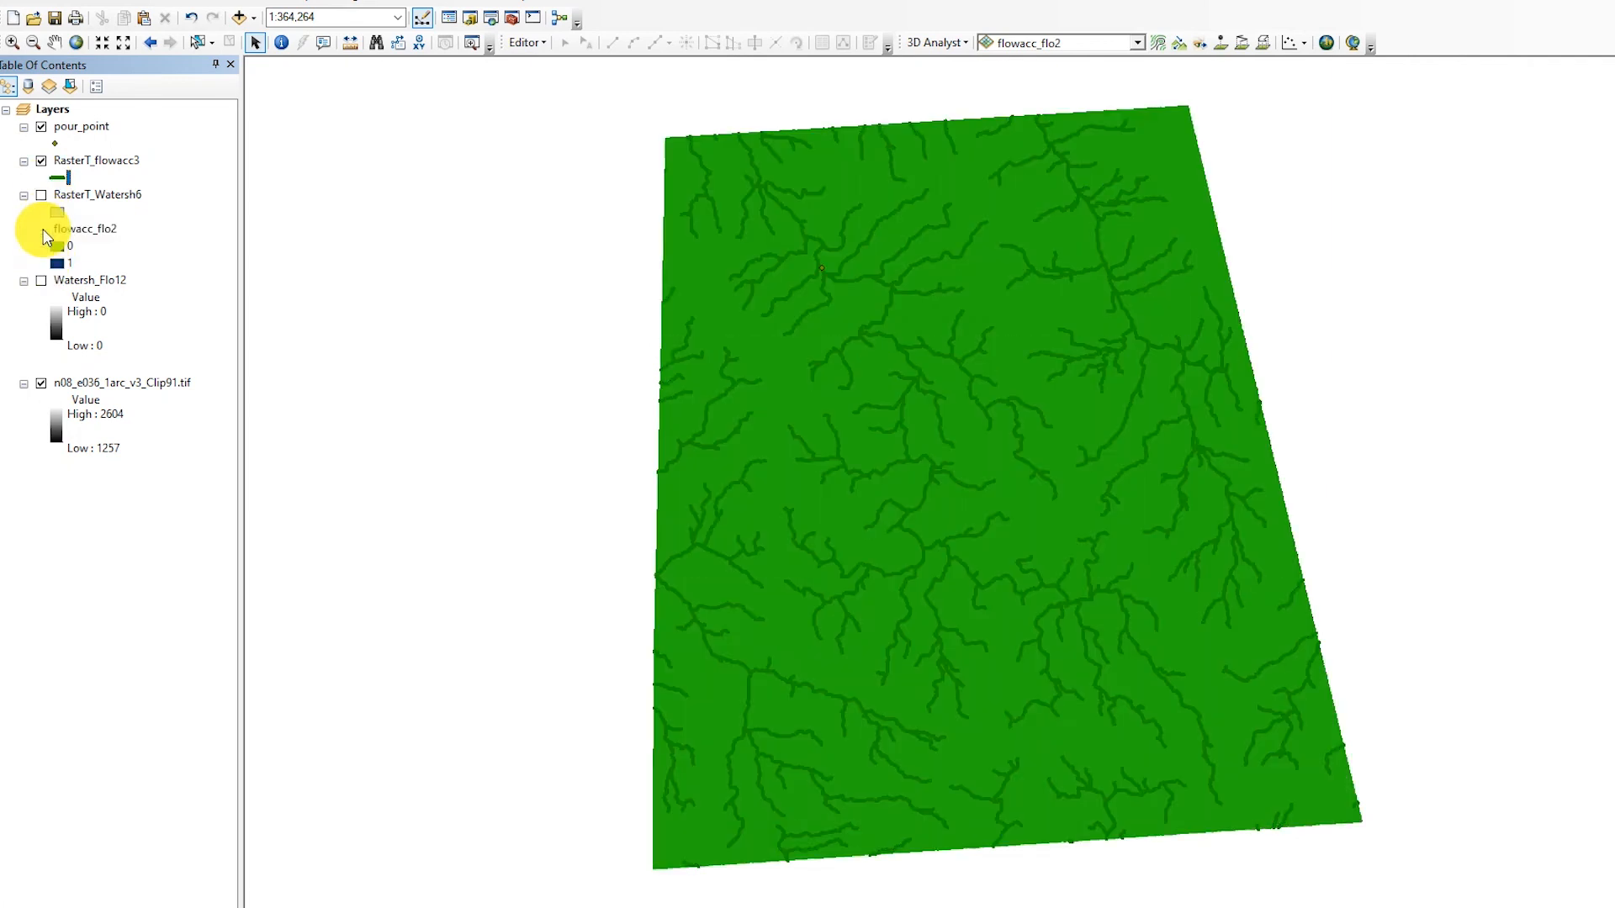
{"action": "left_click", "coordinate": [42, 231]}
{"action": "right_click", "coordinate": [82, 235]}
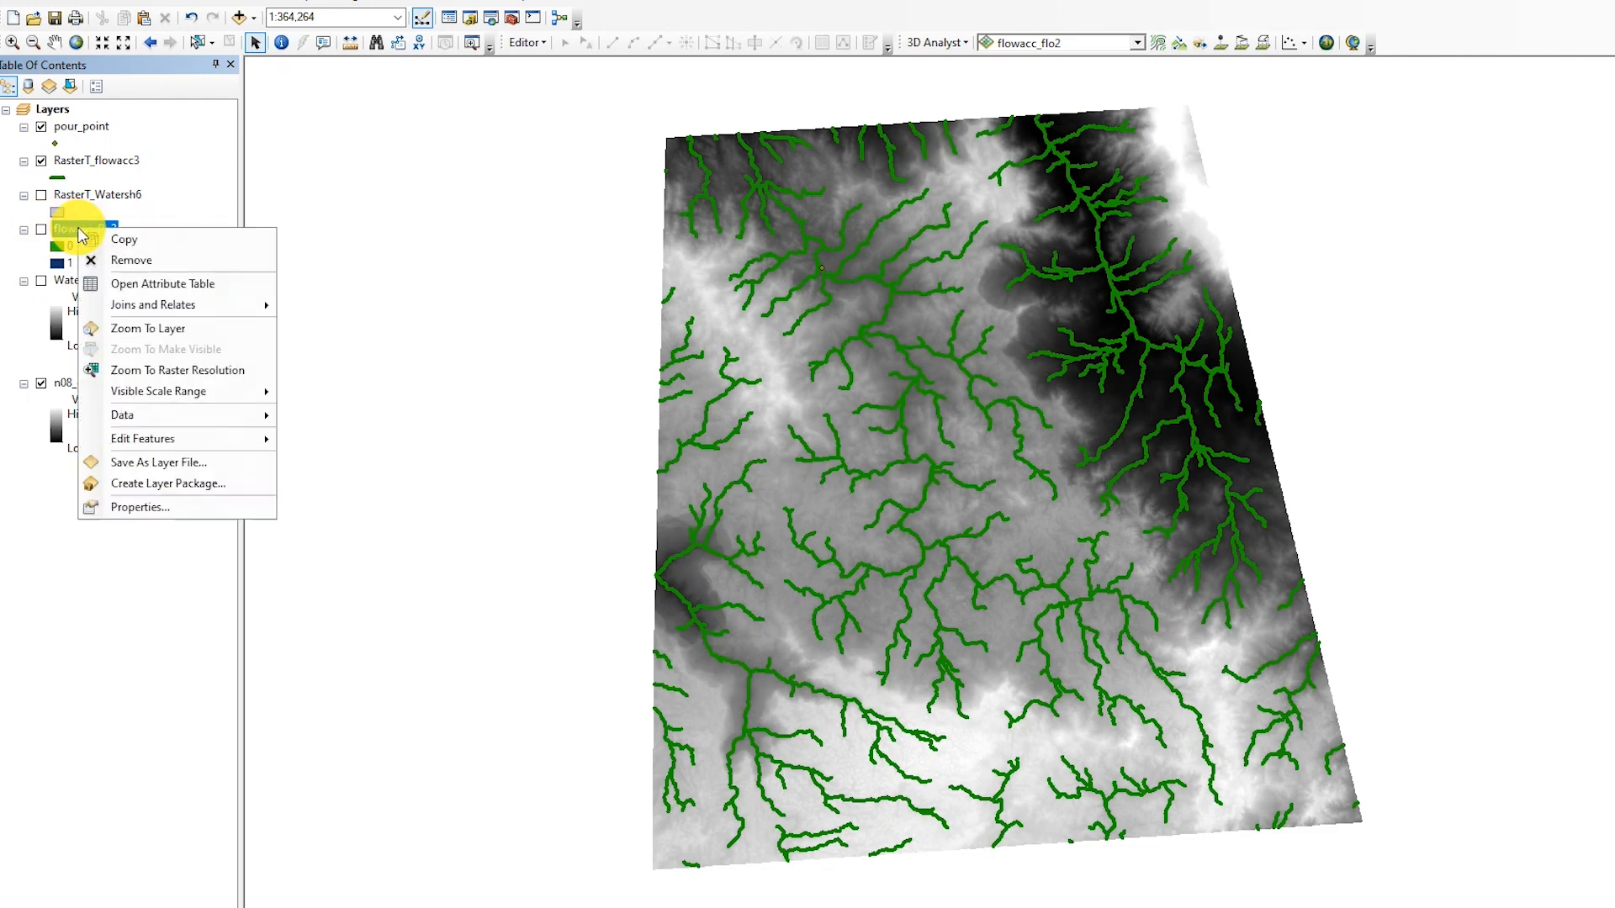
{"action": "left_click", "coordinate": [137, 250]}
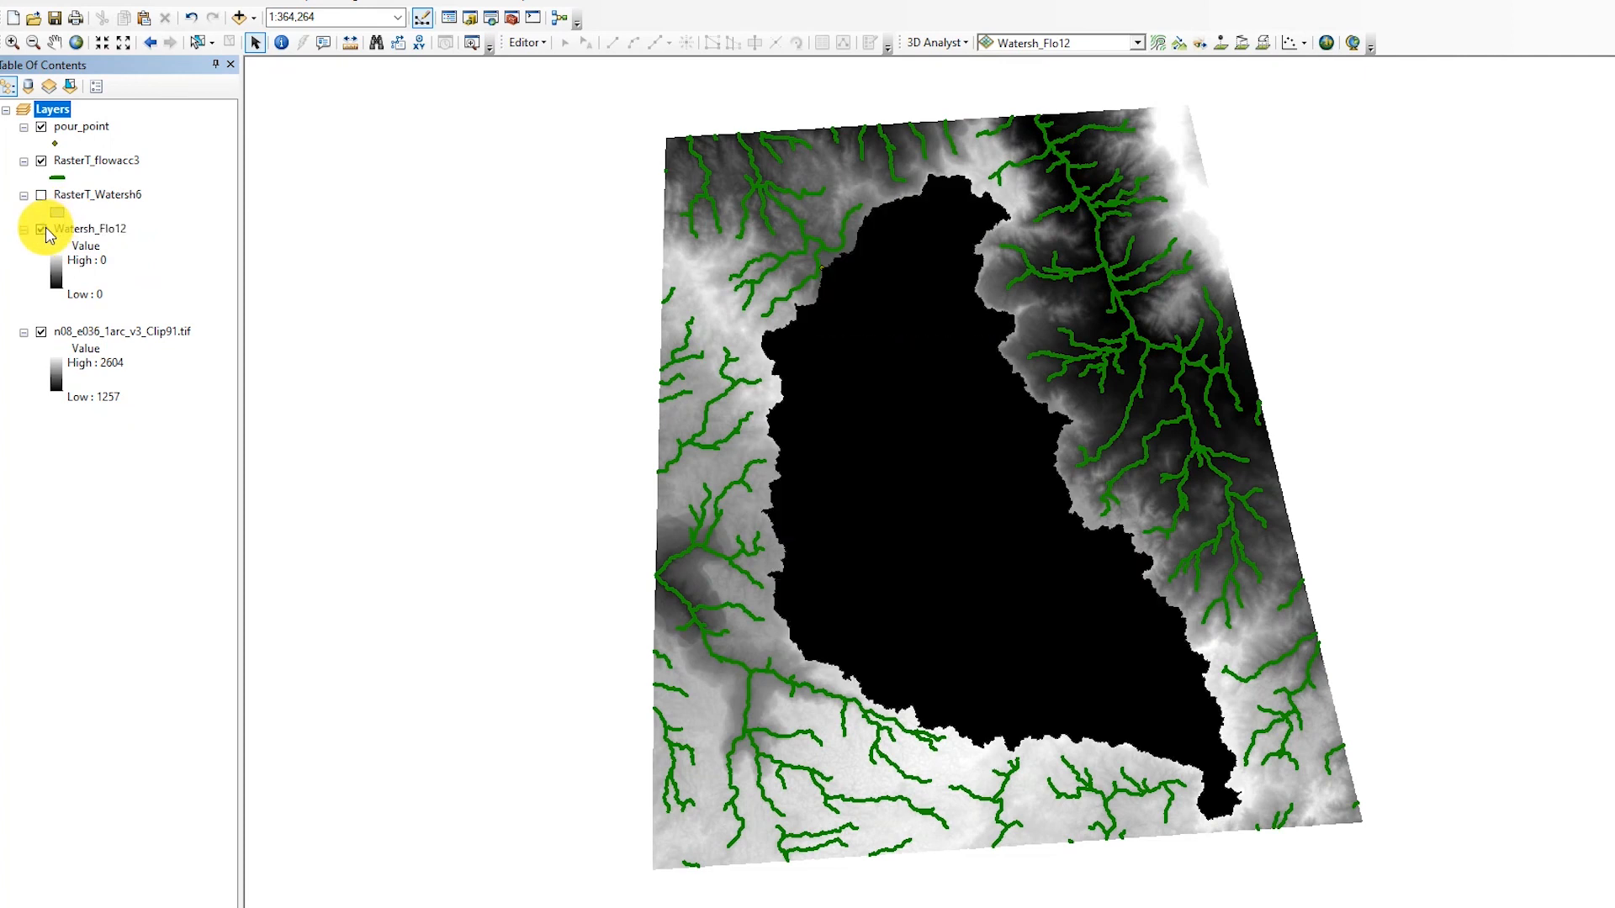
{"action": "left_click", "coordinate": [42, 228]}
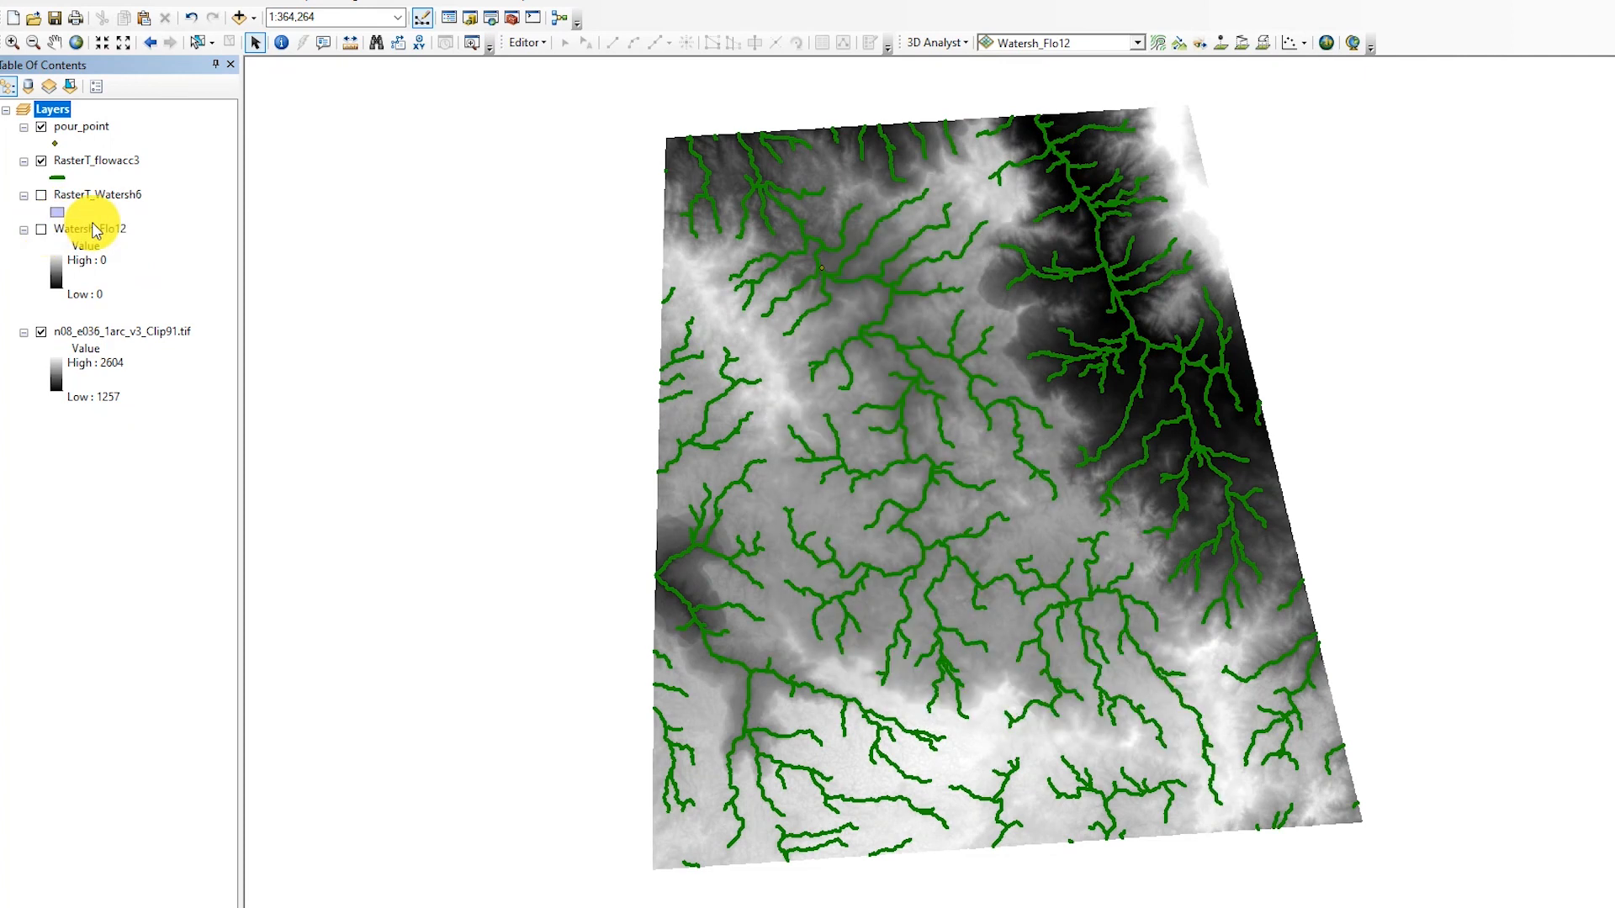
{"action": "right_click", "coordinate": [95, 230]}
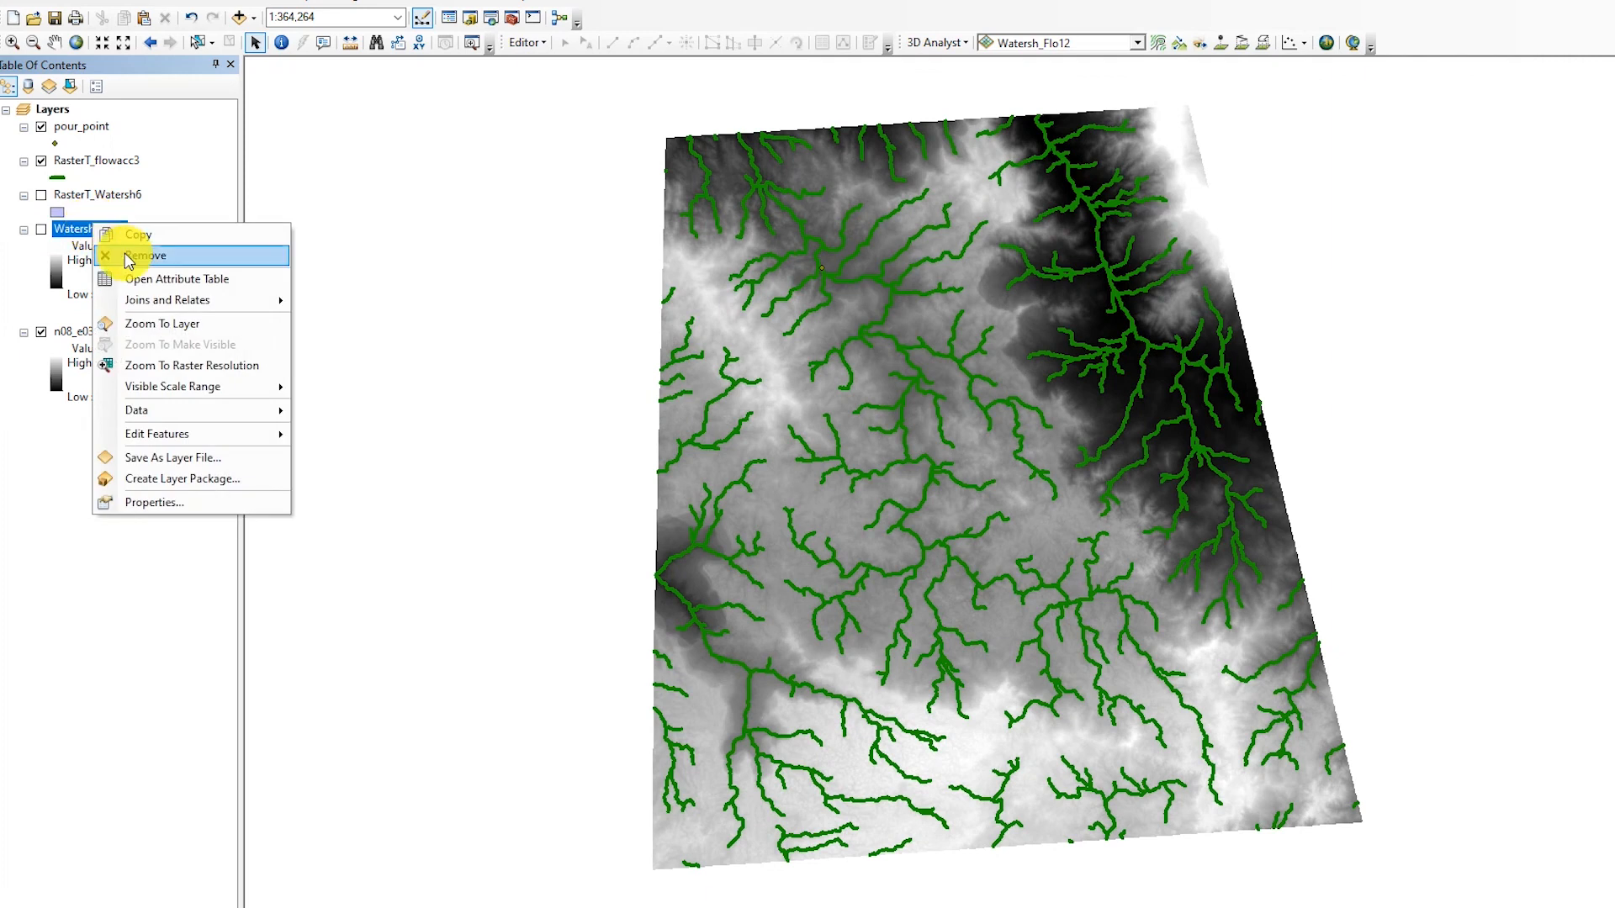
{"action": "left_click", "coordinate": [129, 257]}
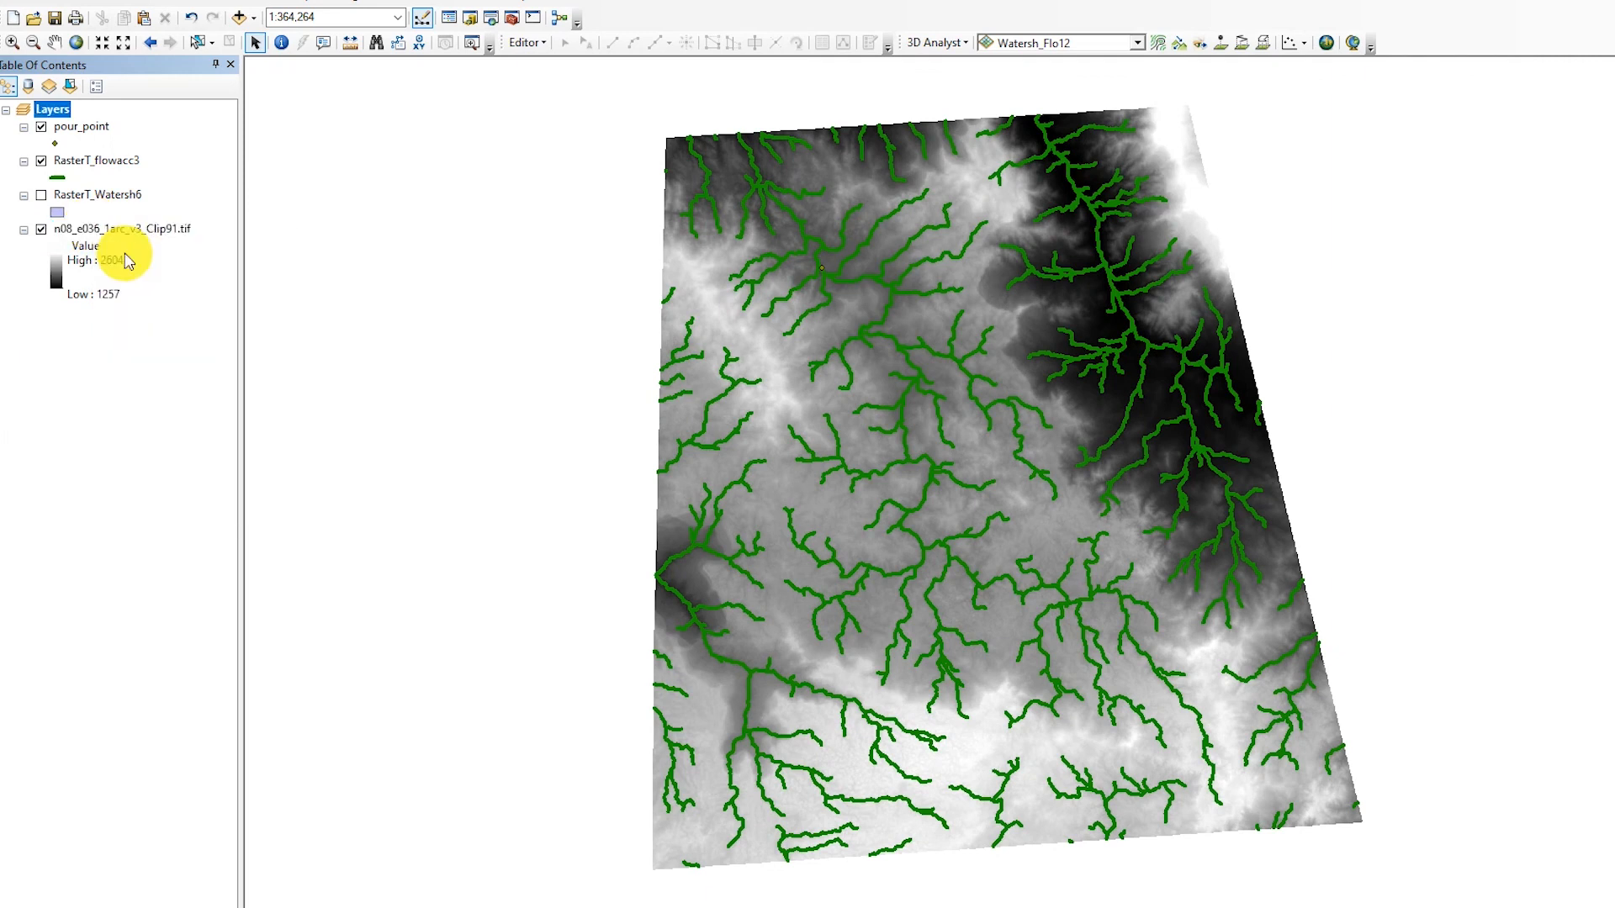
- Show the RasterT_Watersh6 watershed polygon beneath the stream lines, toggling its visibility to compare it with the full stream network
{"action": "left_click", "coordinate": [41, 197]}
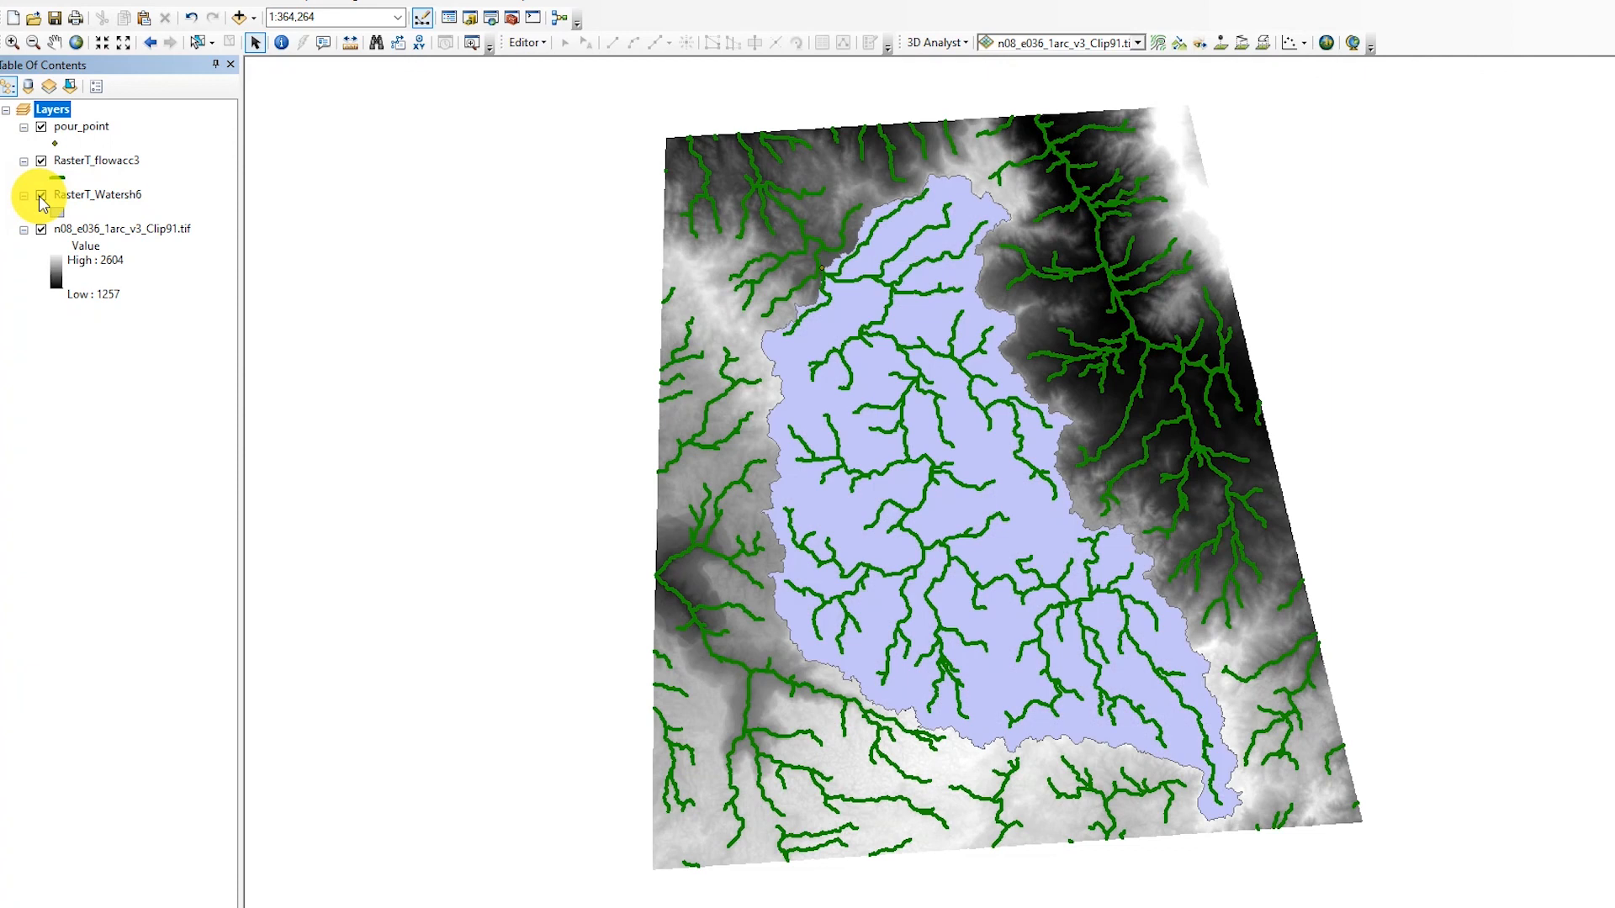
{"action": "left_click", "coordinate": [41, 199]}
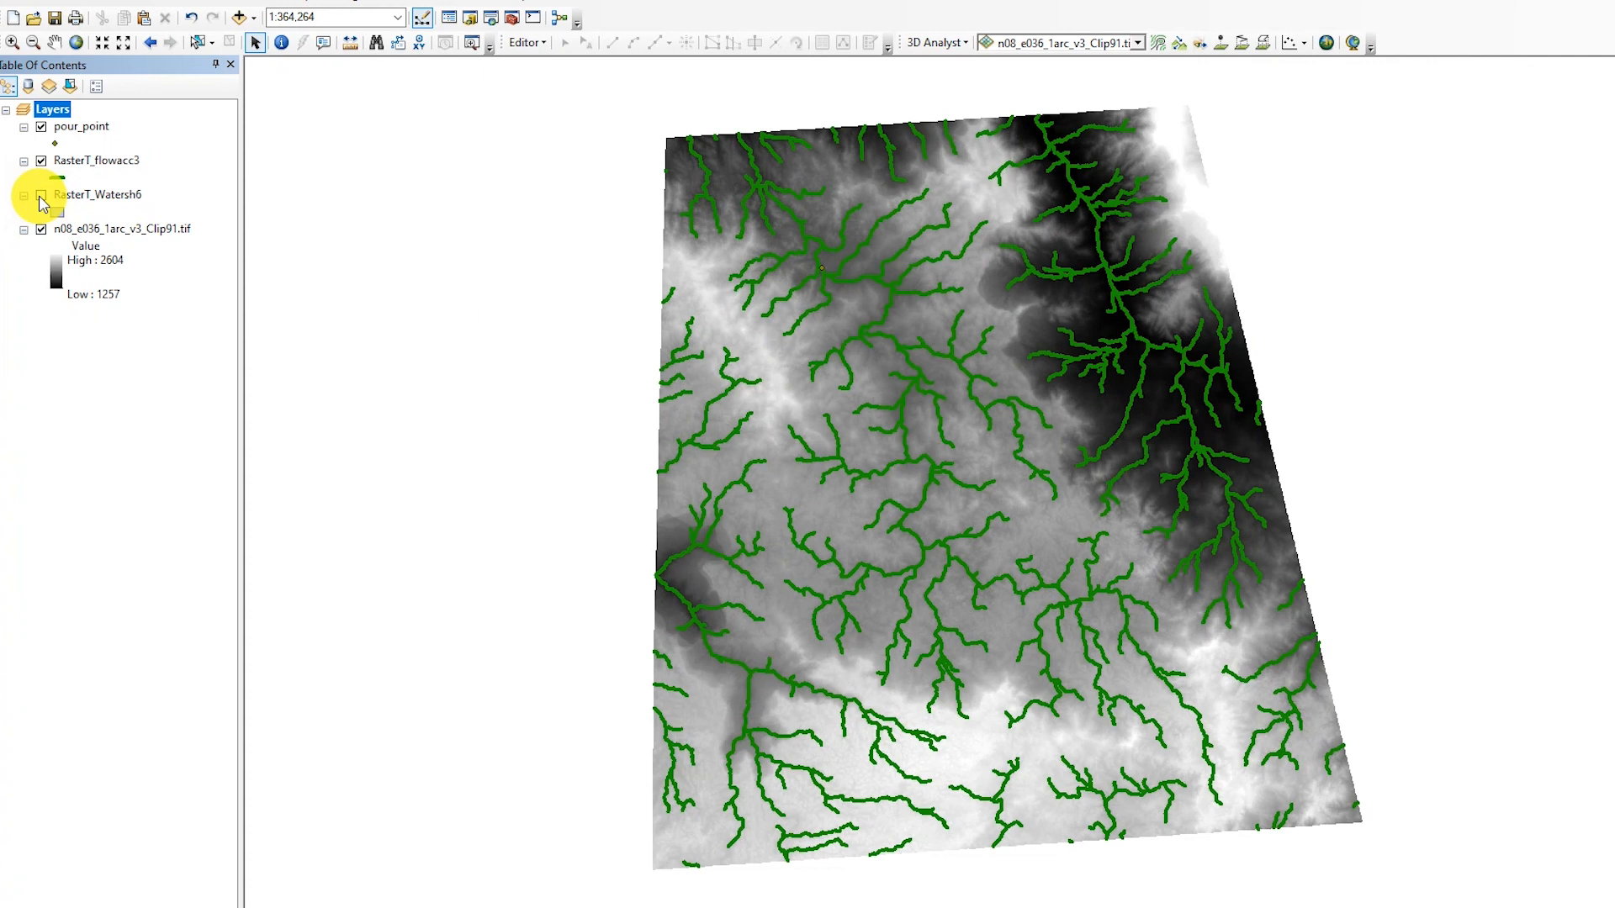
{"action": "left_click", "coordinate": [41, 198]}
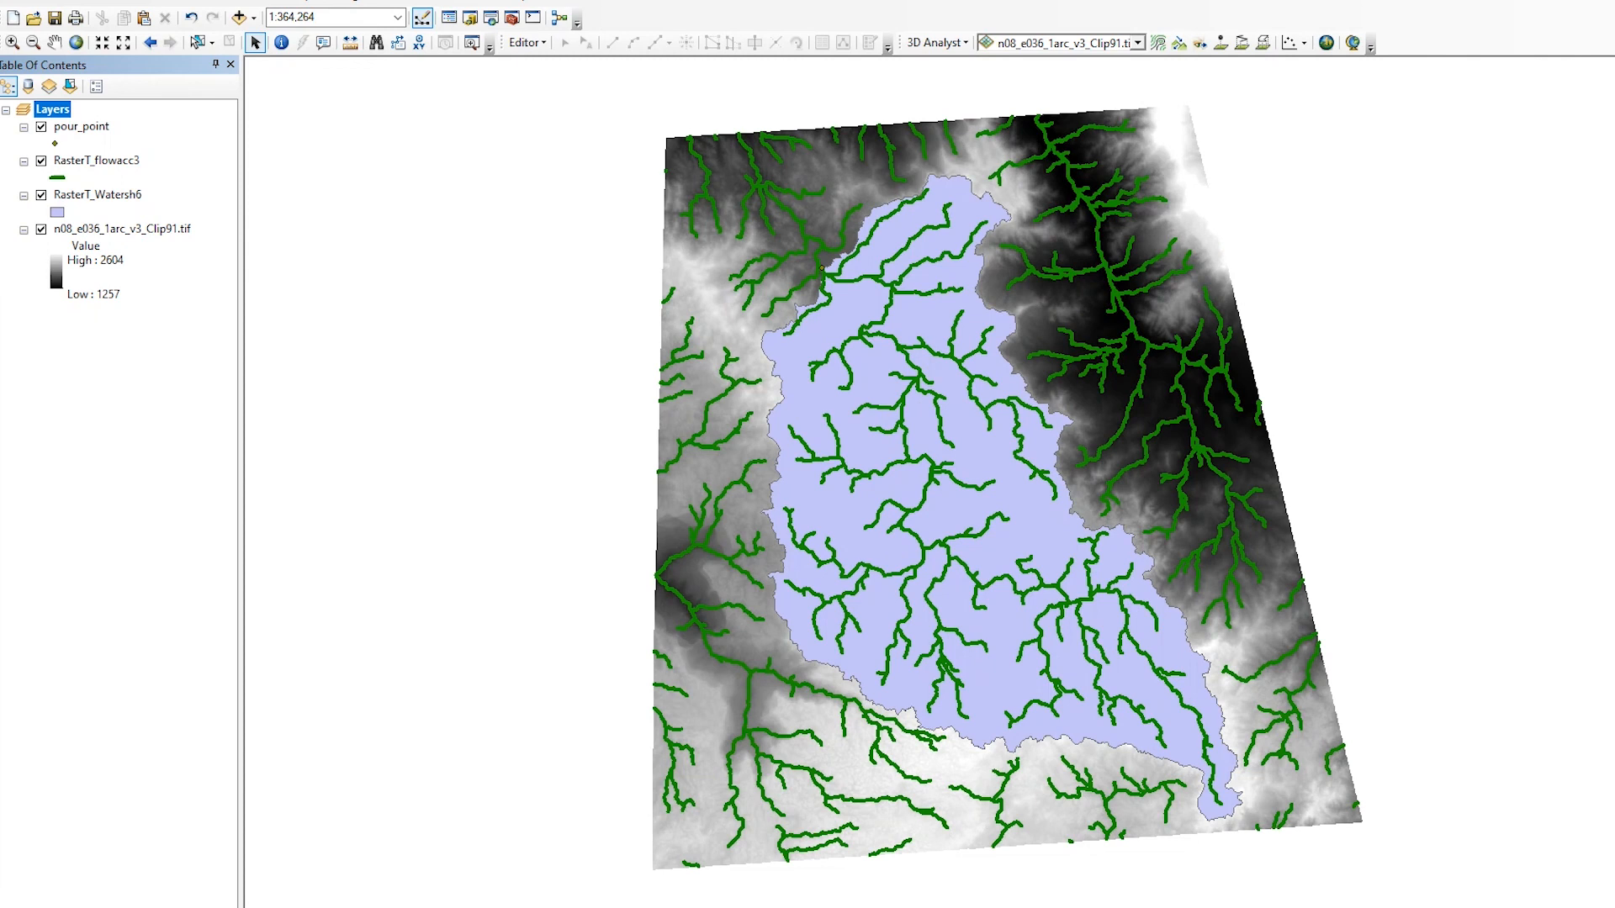
- Run the Clip analysis tool with RasterT_flowacc3 as input features and RasterT_Watersh6 as clip features, keeping the default output
{"action": "mouse_move", "coordinate": [1612, 93]}
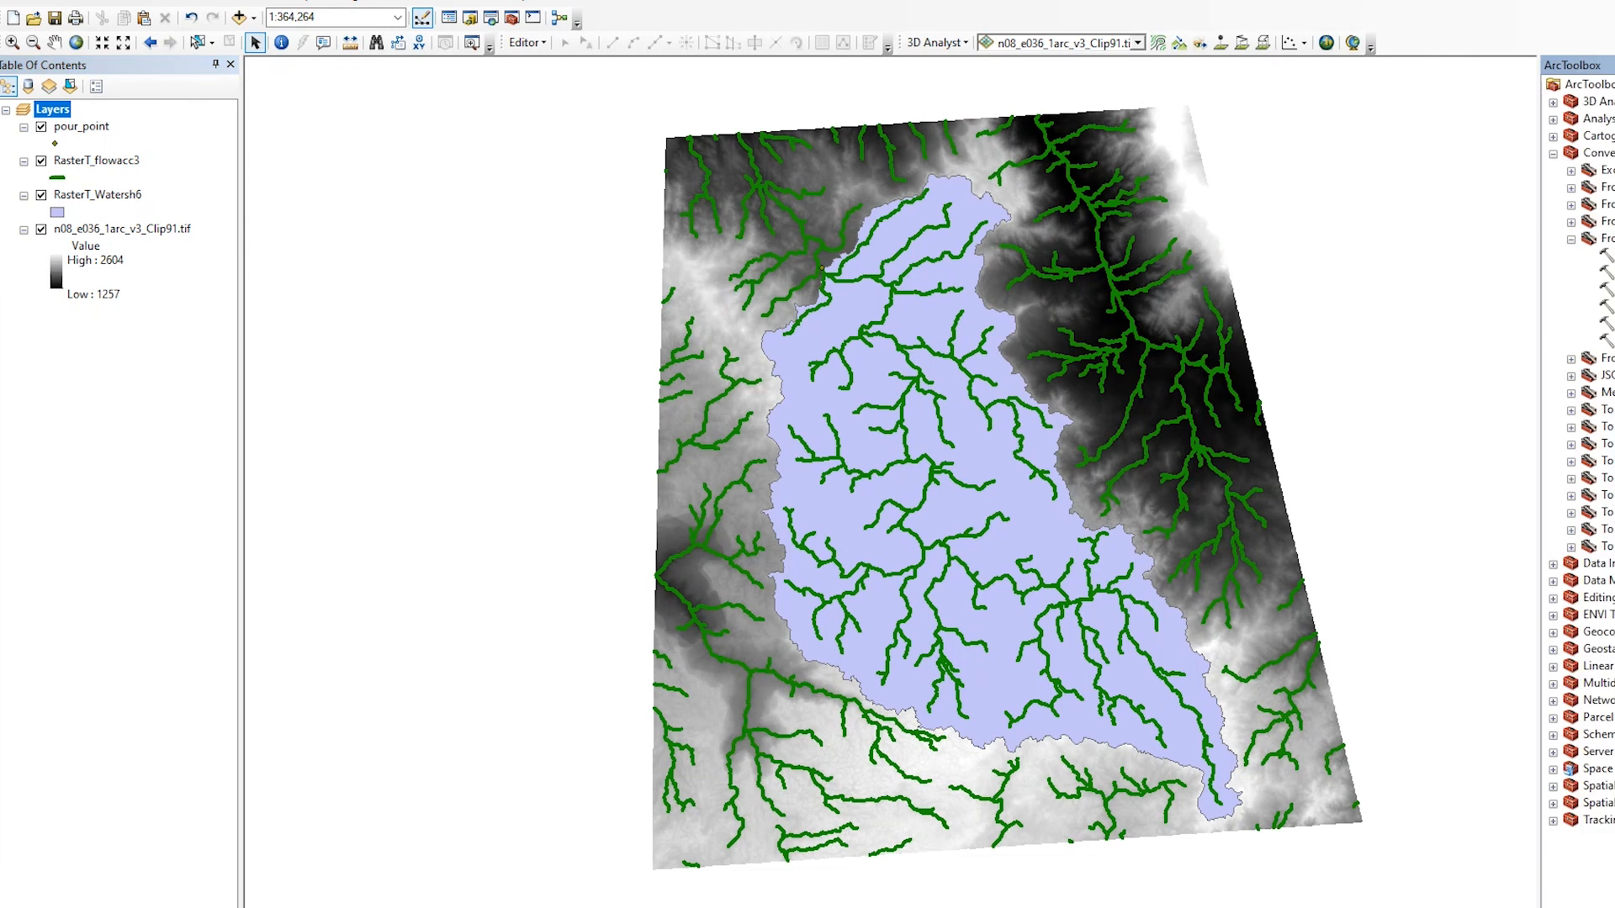
{"action": "double_click", "coordinate": [1602, 120]}
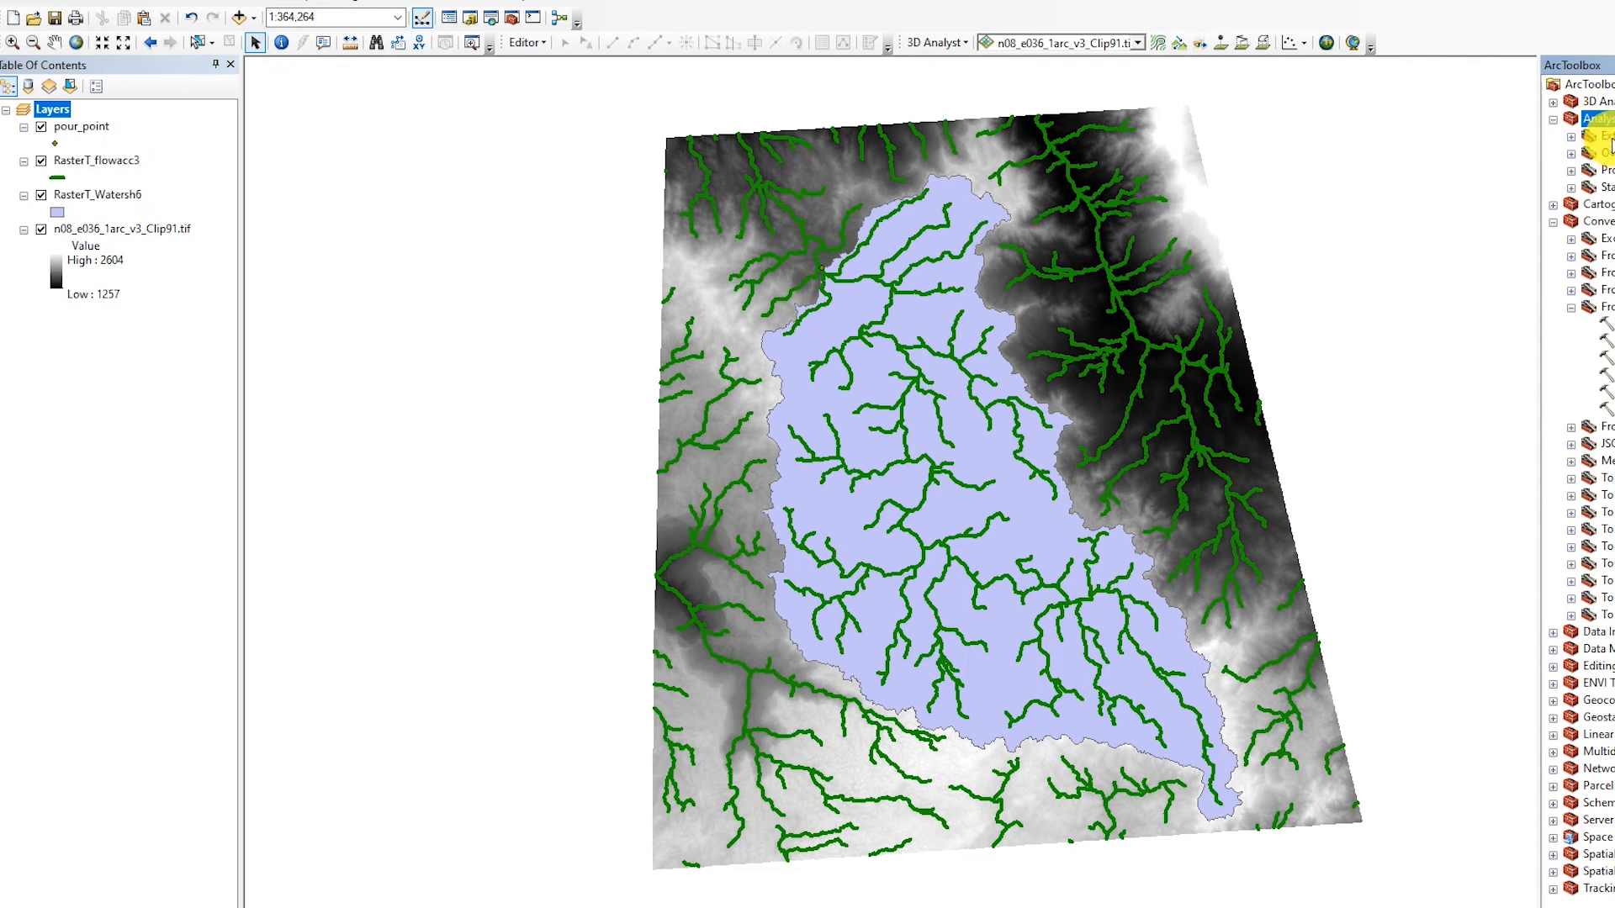
{"action": "double_click", "coordinate": [1606, 138]}
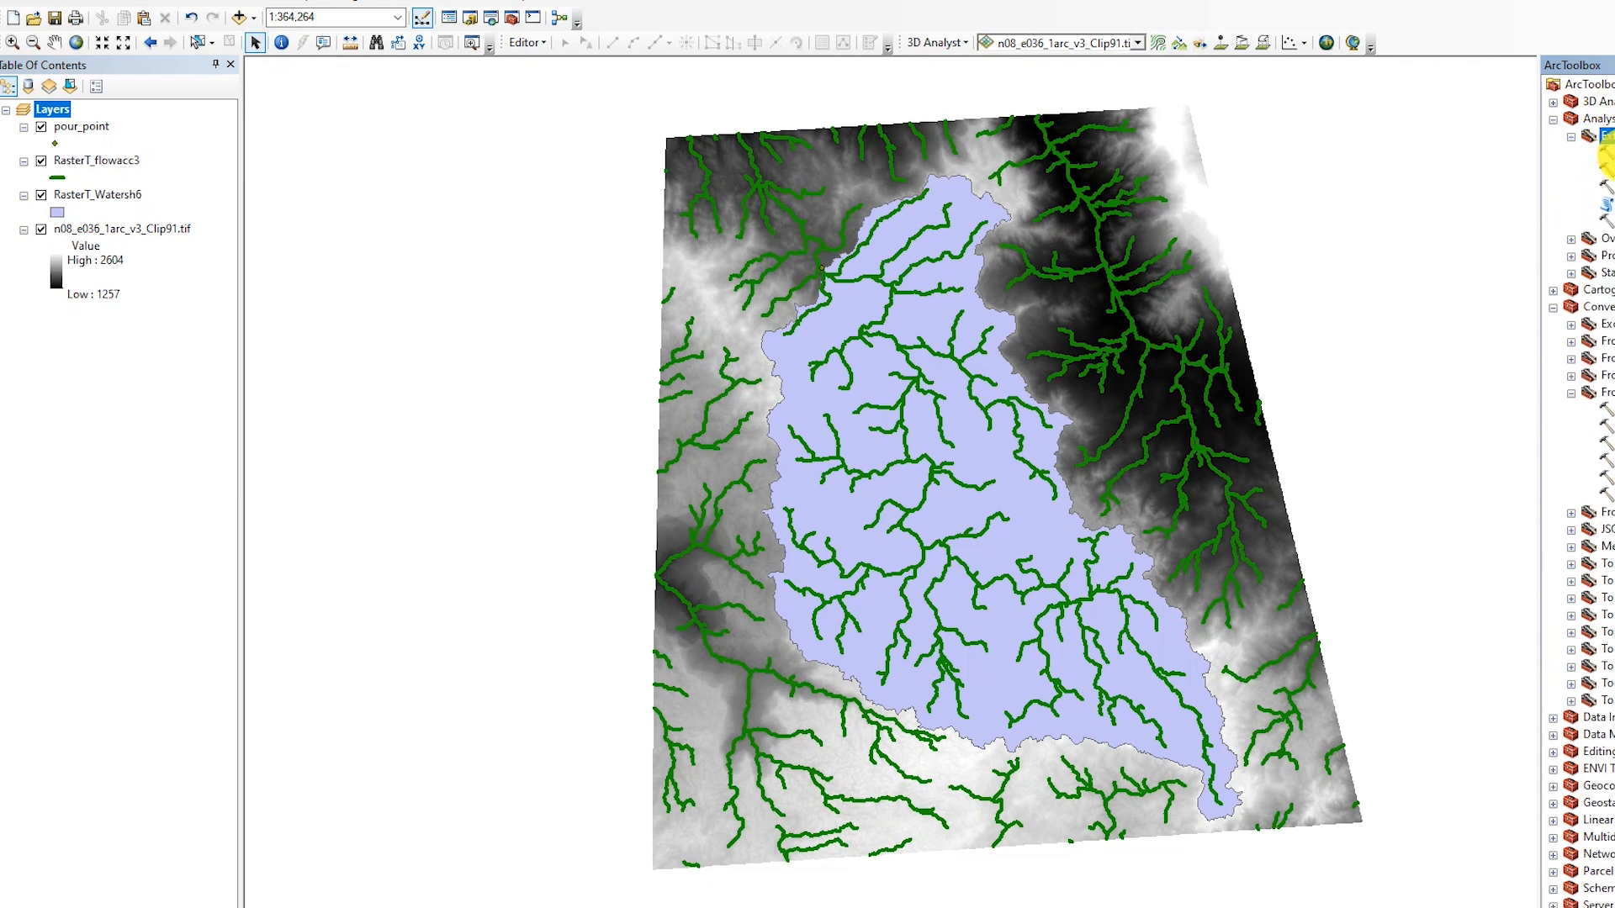
{"action": "double_click", "coordinate": [1606, 154]}
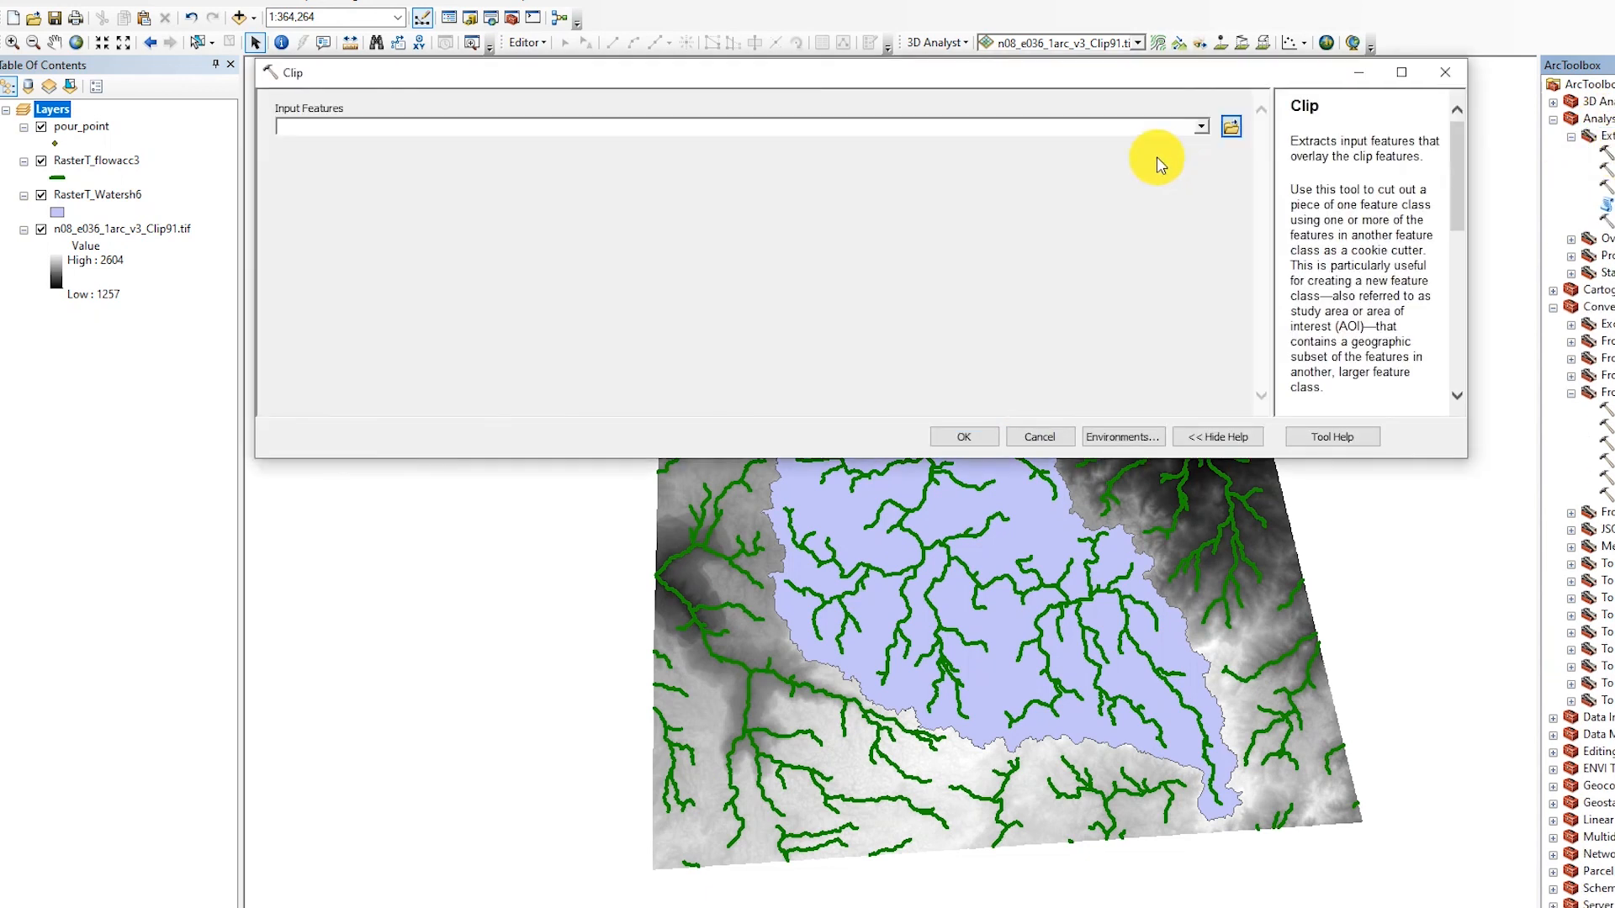
{"action": "left_click", "coordinate": [1201, 126]}
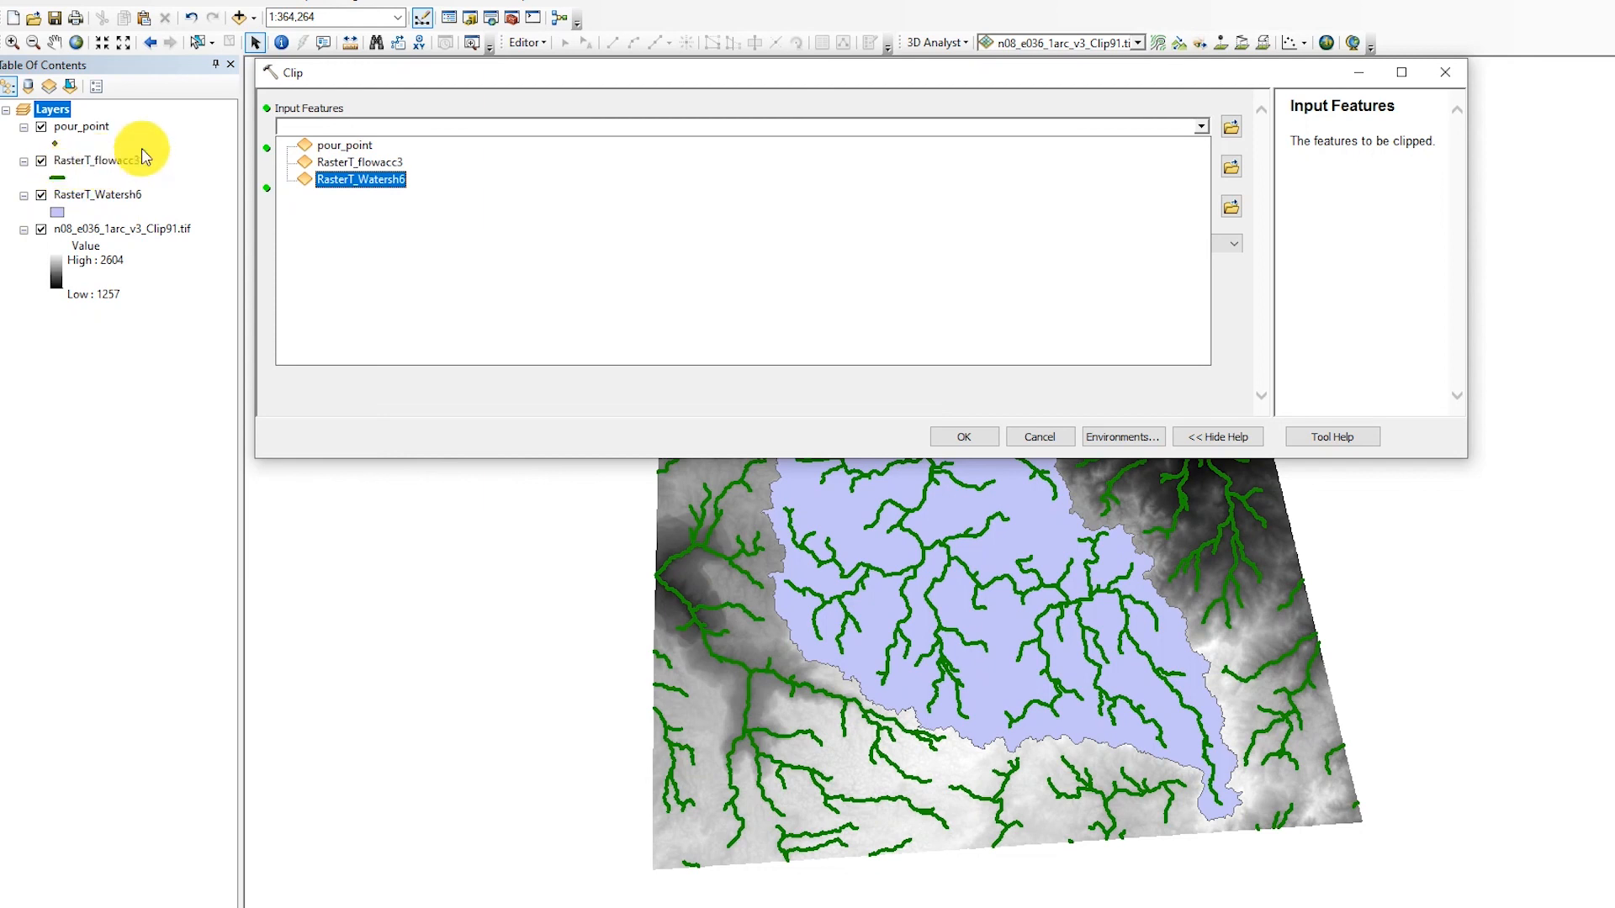
{"action": "left_click", "coordinate": [345, 164]}
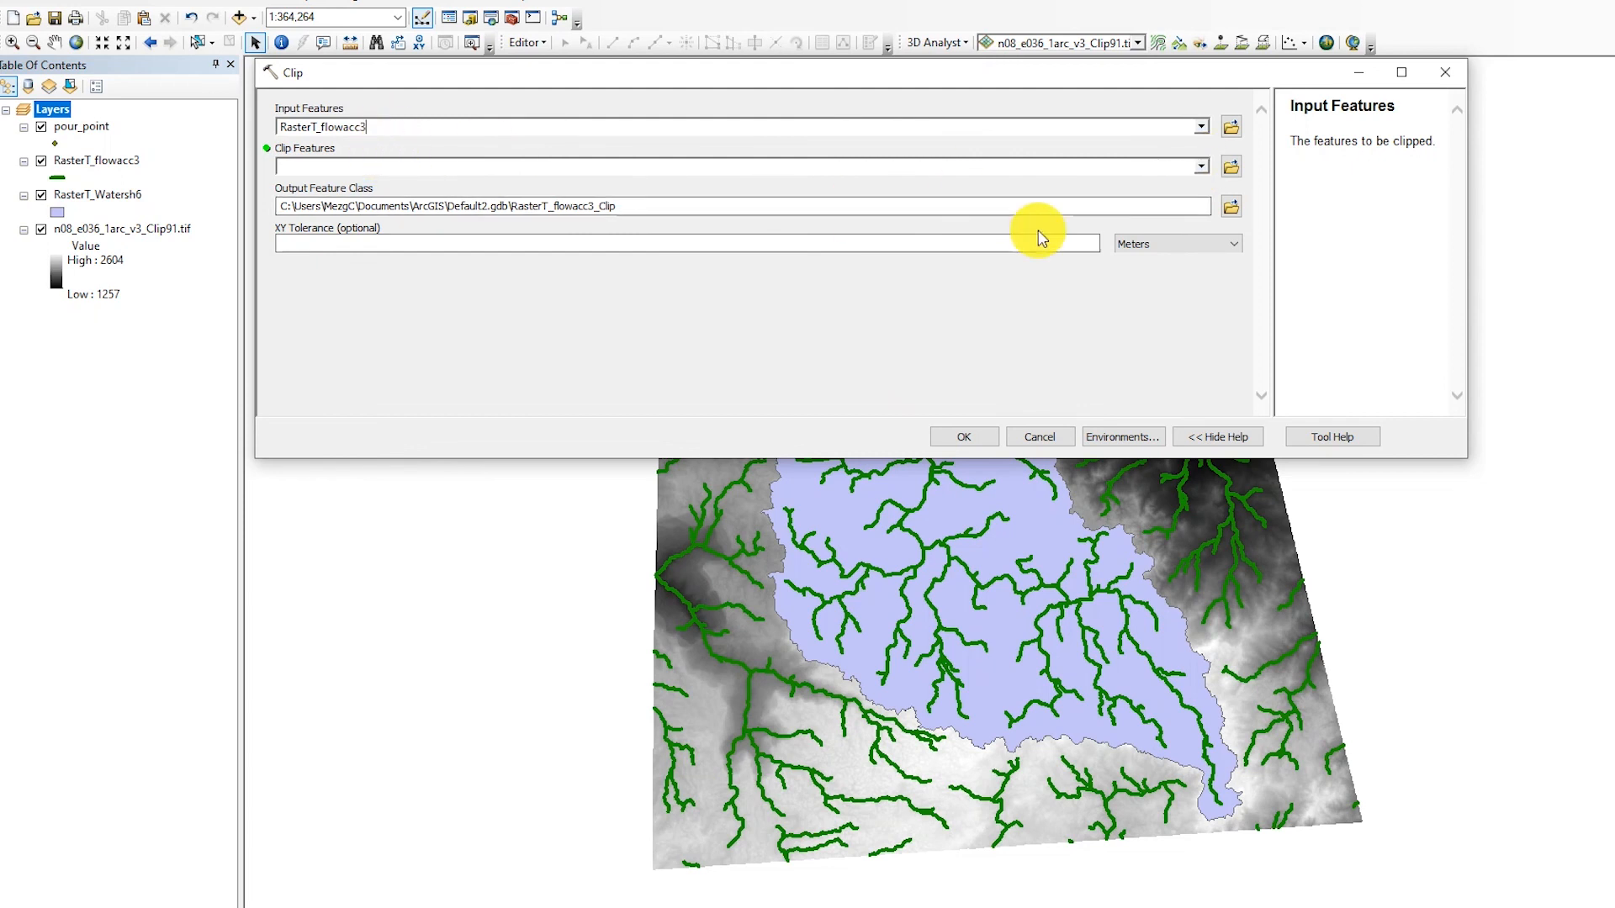
{"action": "left_click", "coordinate": [1201, 166]}
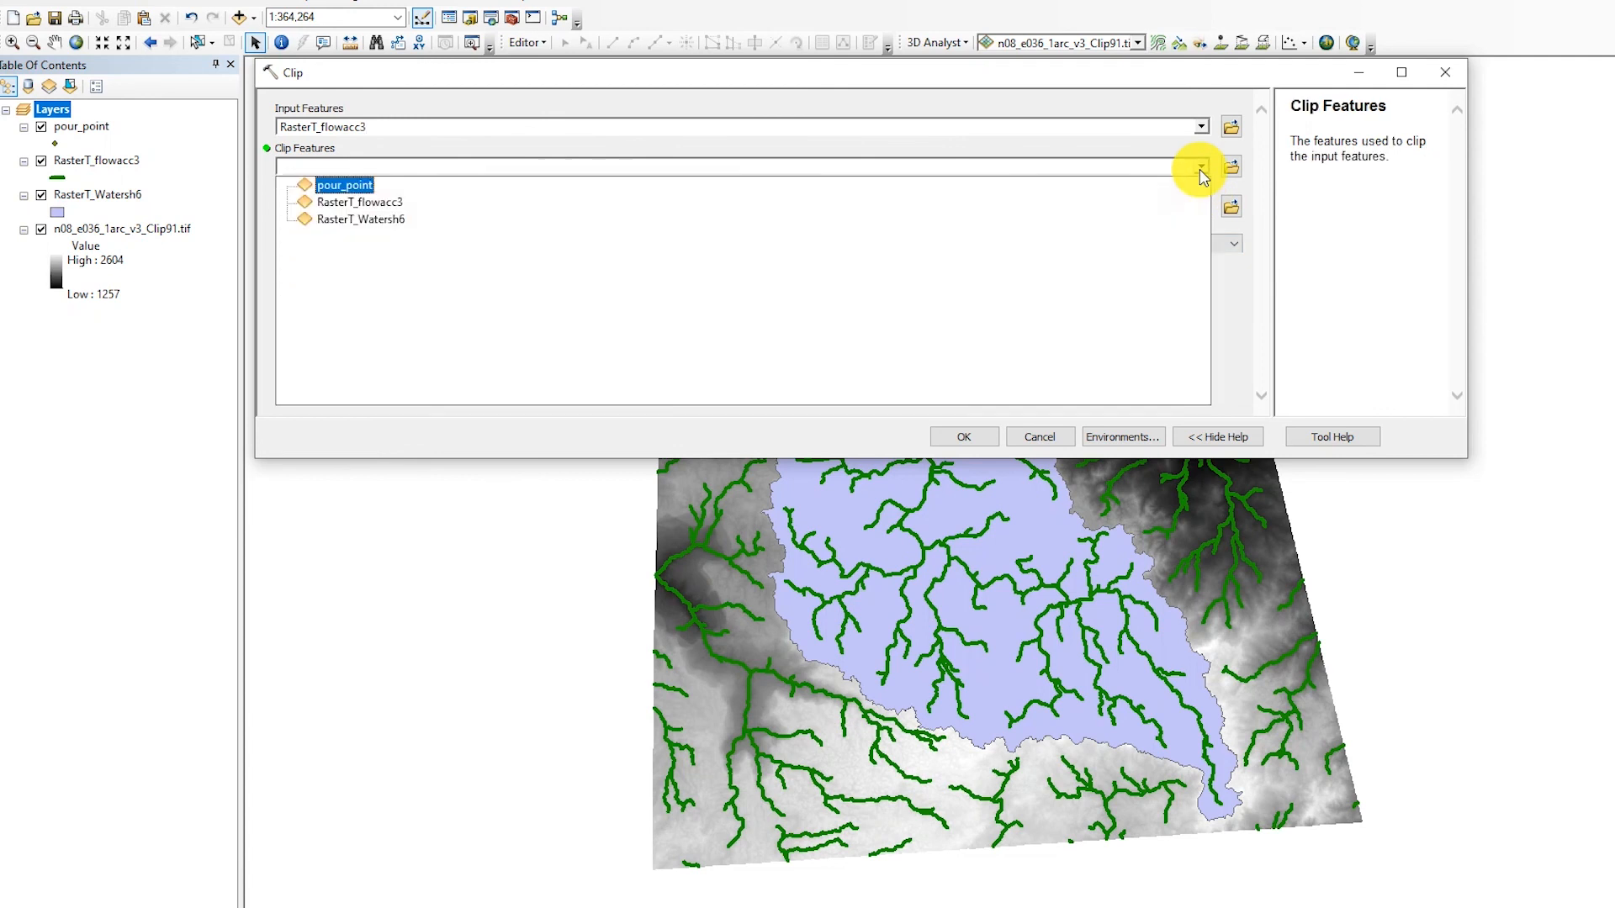
{"action": "left_click", "coordinate": [409, 220]}
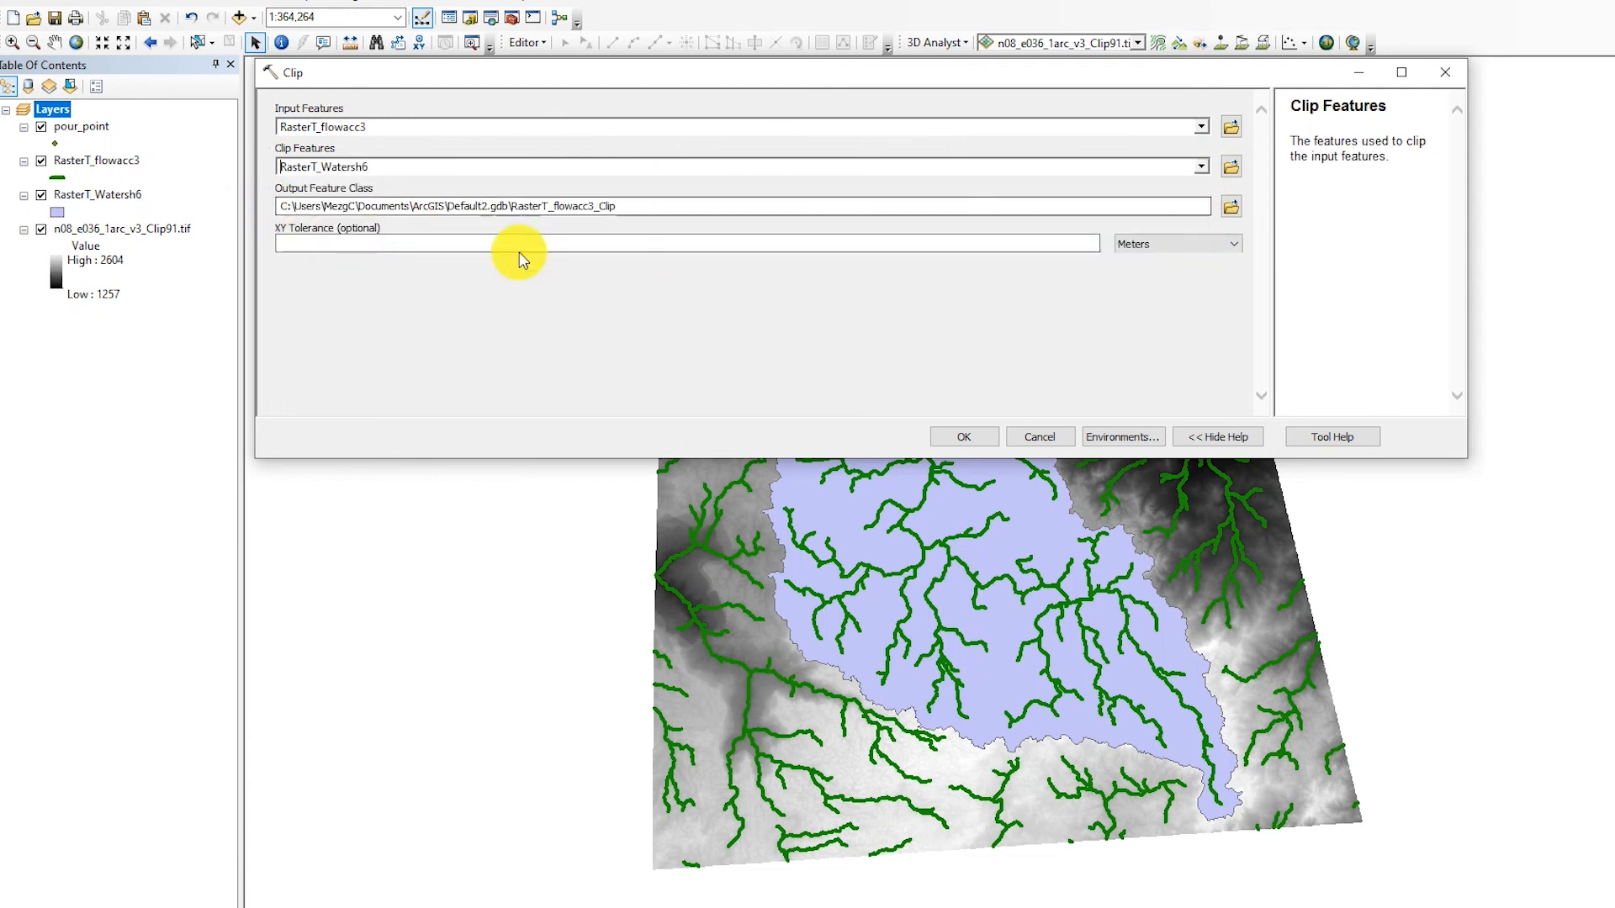
{"action": "left_click", "coordinate": [980, 439]}
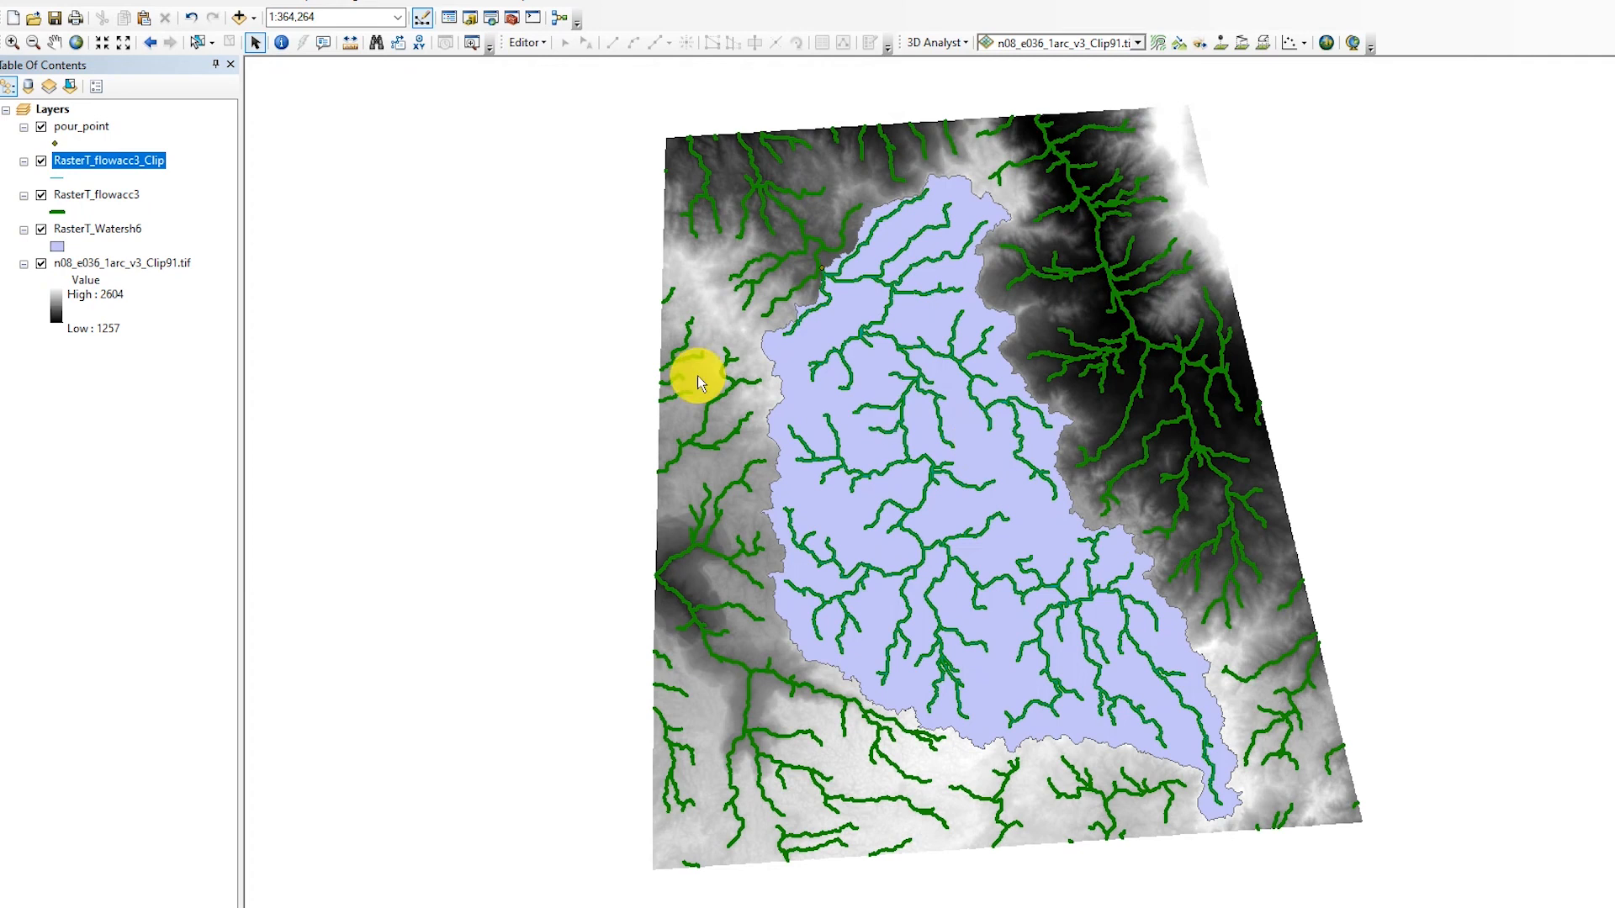
- Hide the unclipped RasterT_flowacc3 stream layer and remove it from the map
{"action": "left_click", "coordinate": [41, 197]}
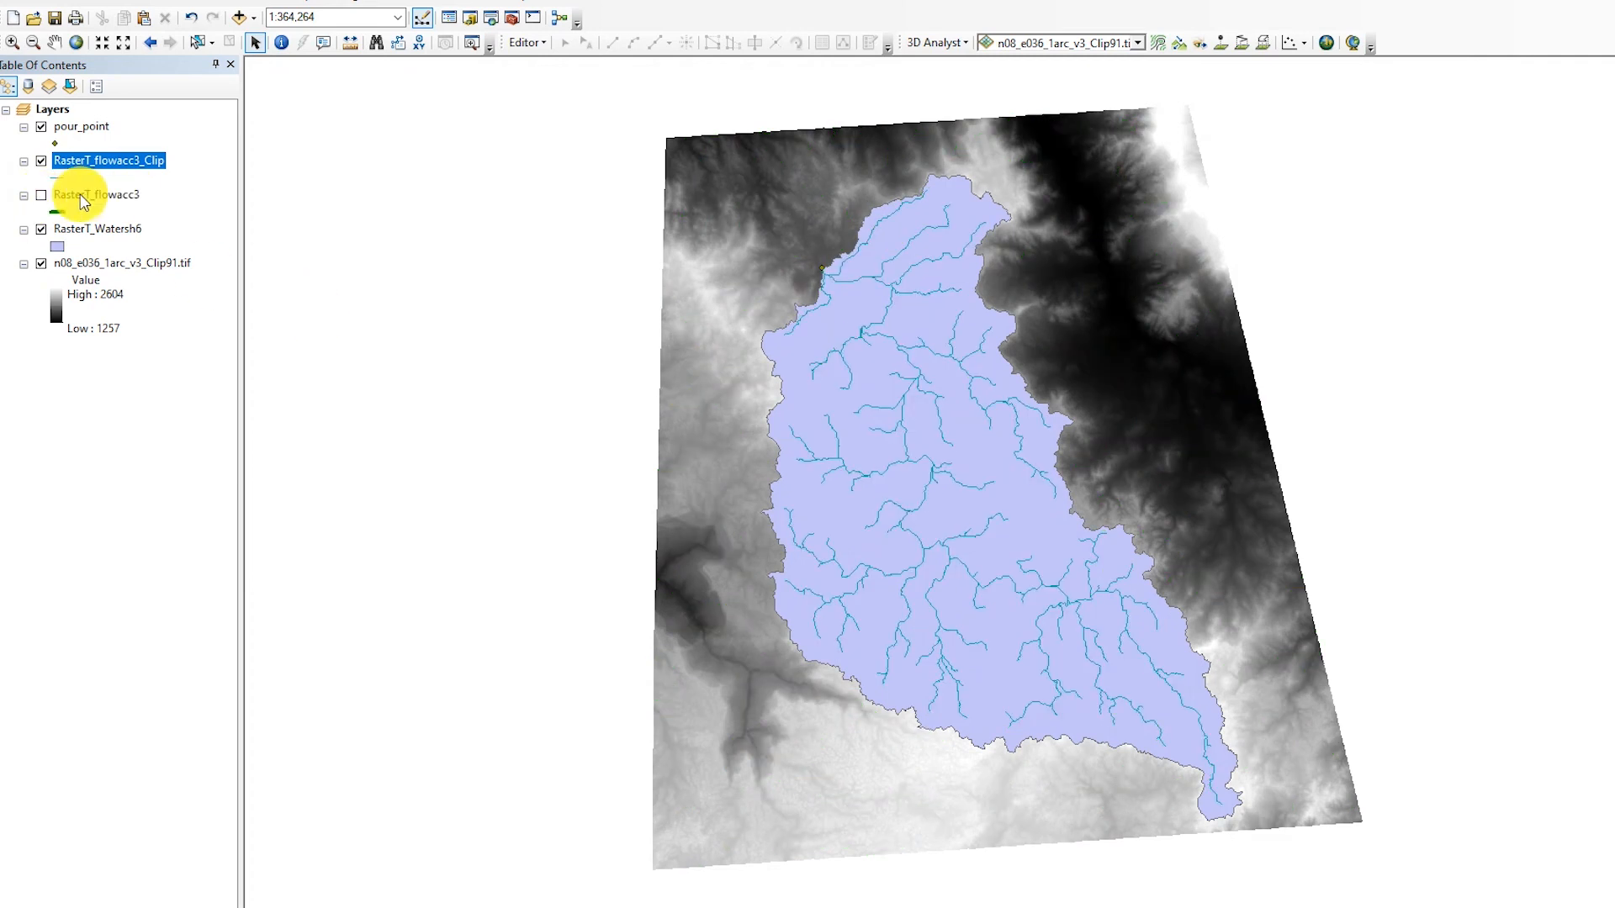
{"action": "right_click", "coordinate": [90, 198]}
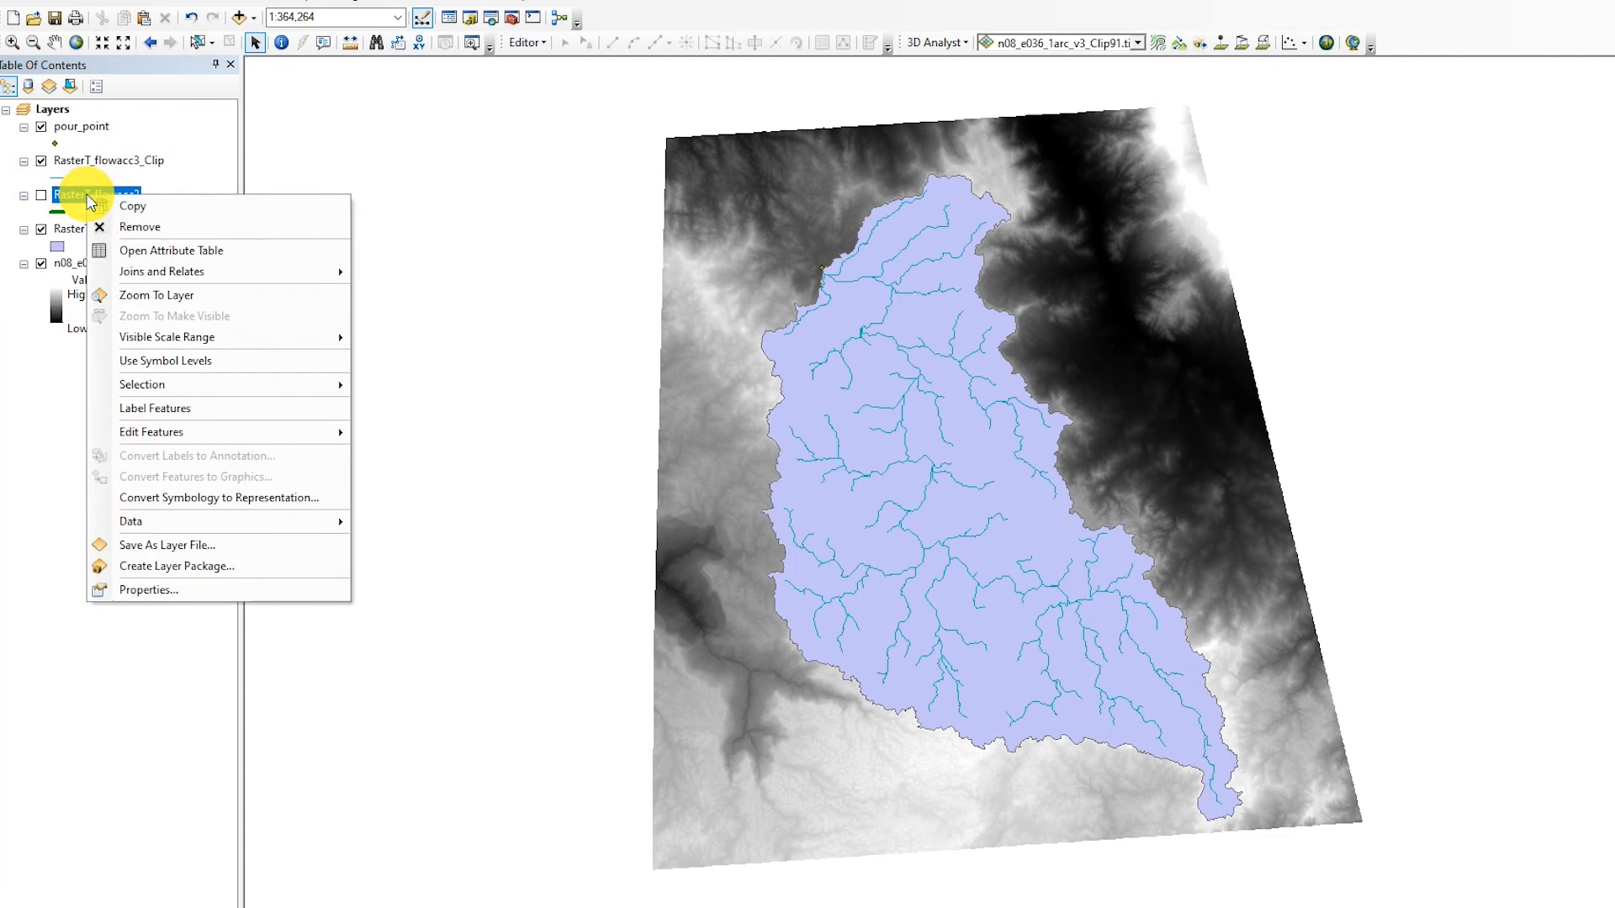
{"action": "left_click", "coordinate": [137, 227]}
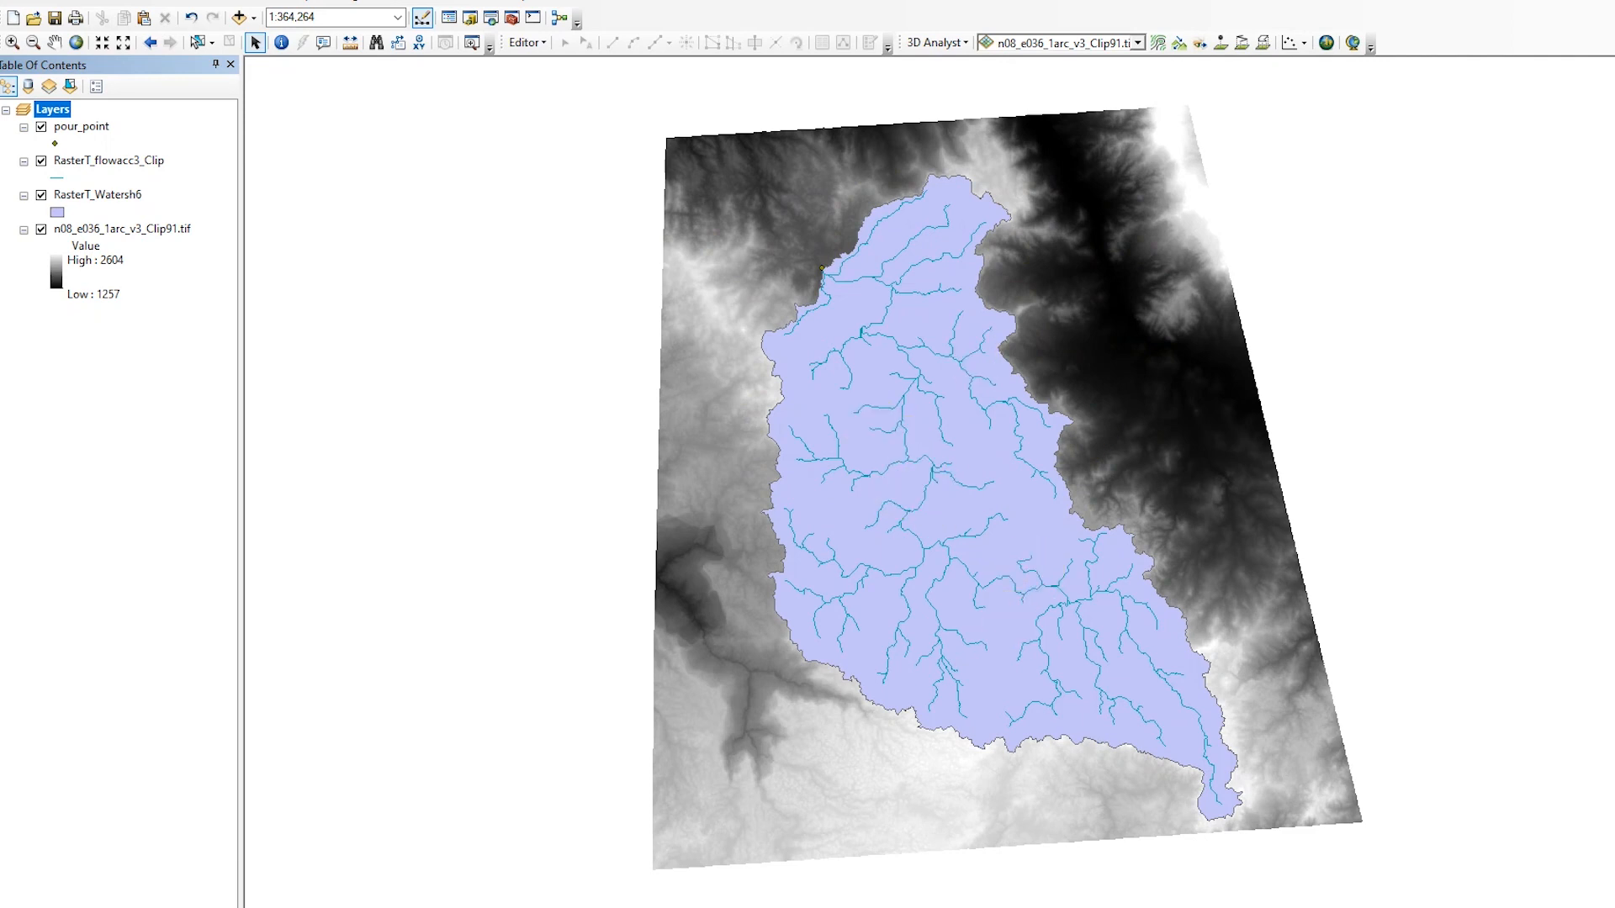
- Run Extract by Mask on n08_e036_1arc_v3_Clip91.tif with RasterT_Watersh6 as the mask and the default output, and remove the original DEM from the map
{"action": "left_click", "coordinate": [1613, 101]}
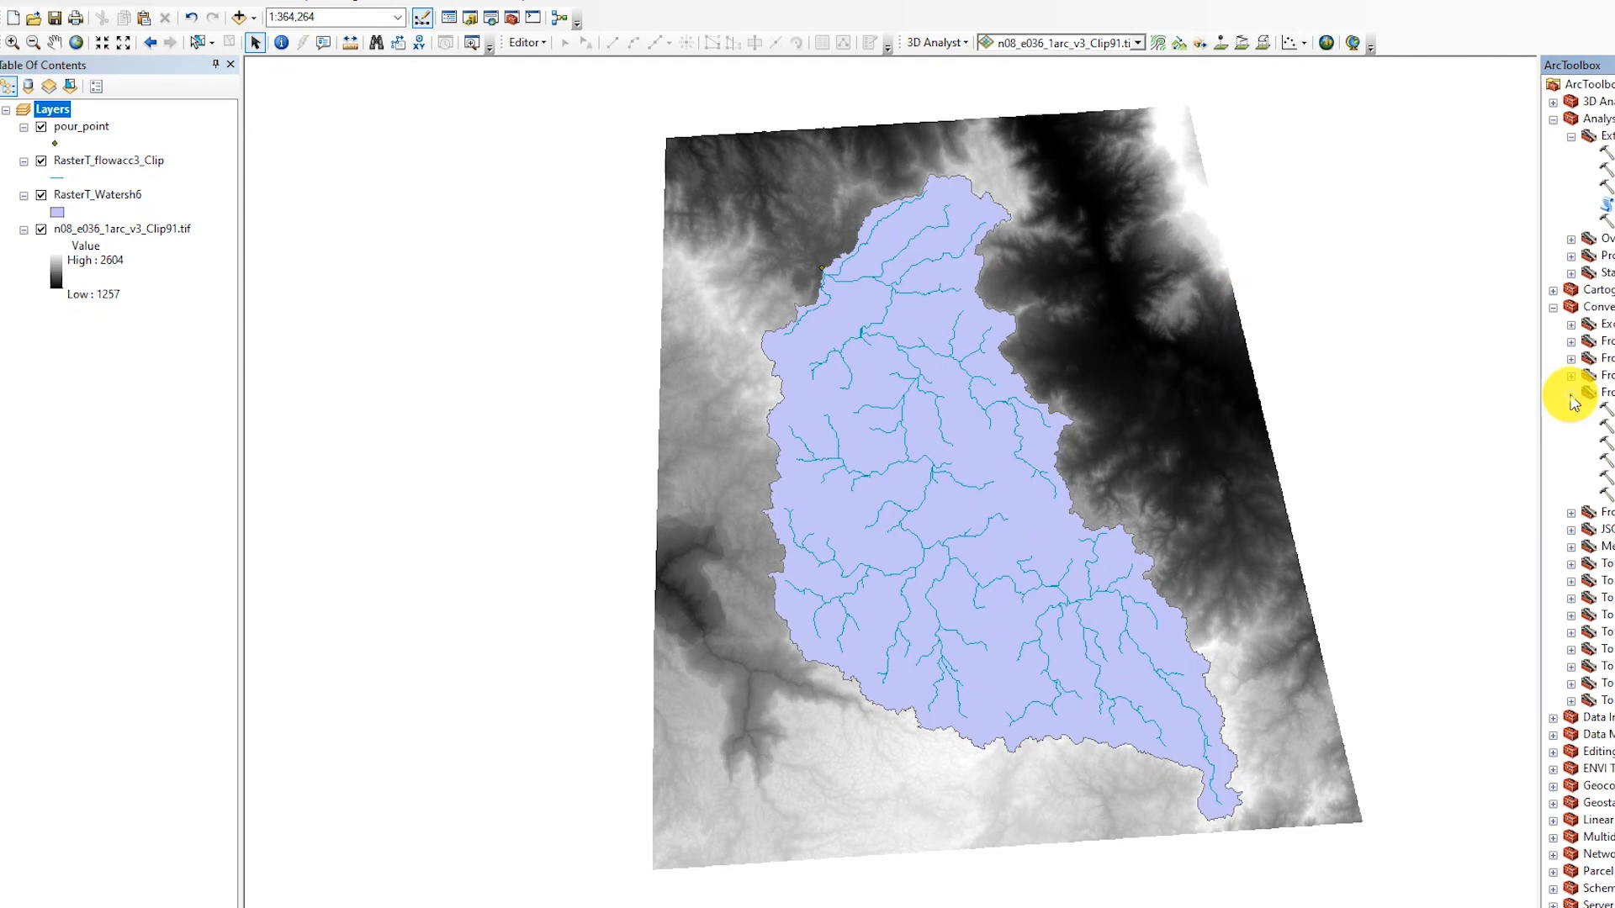
{"action": "left_click", "coordinate": [1571, 393]}
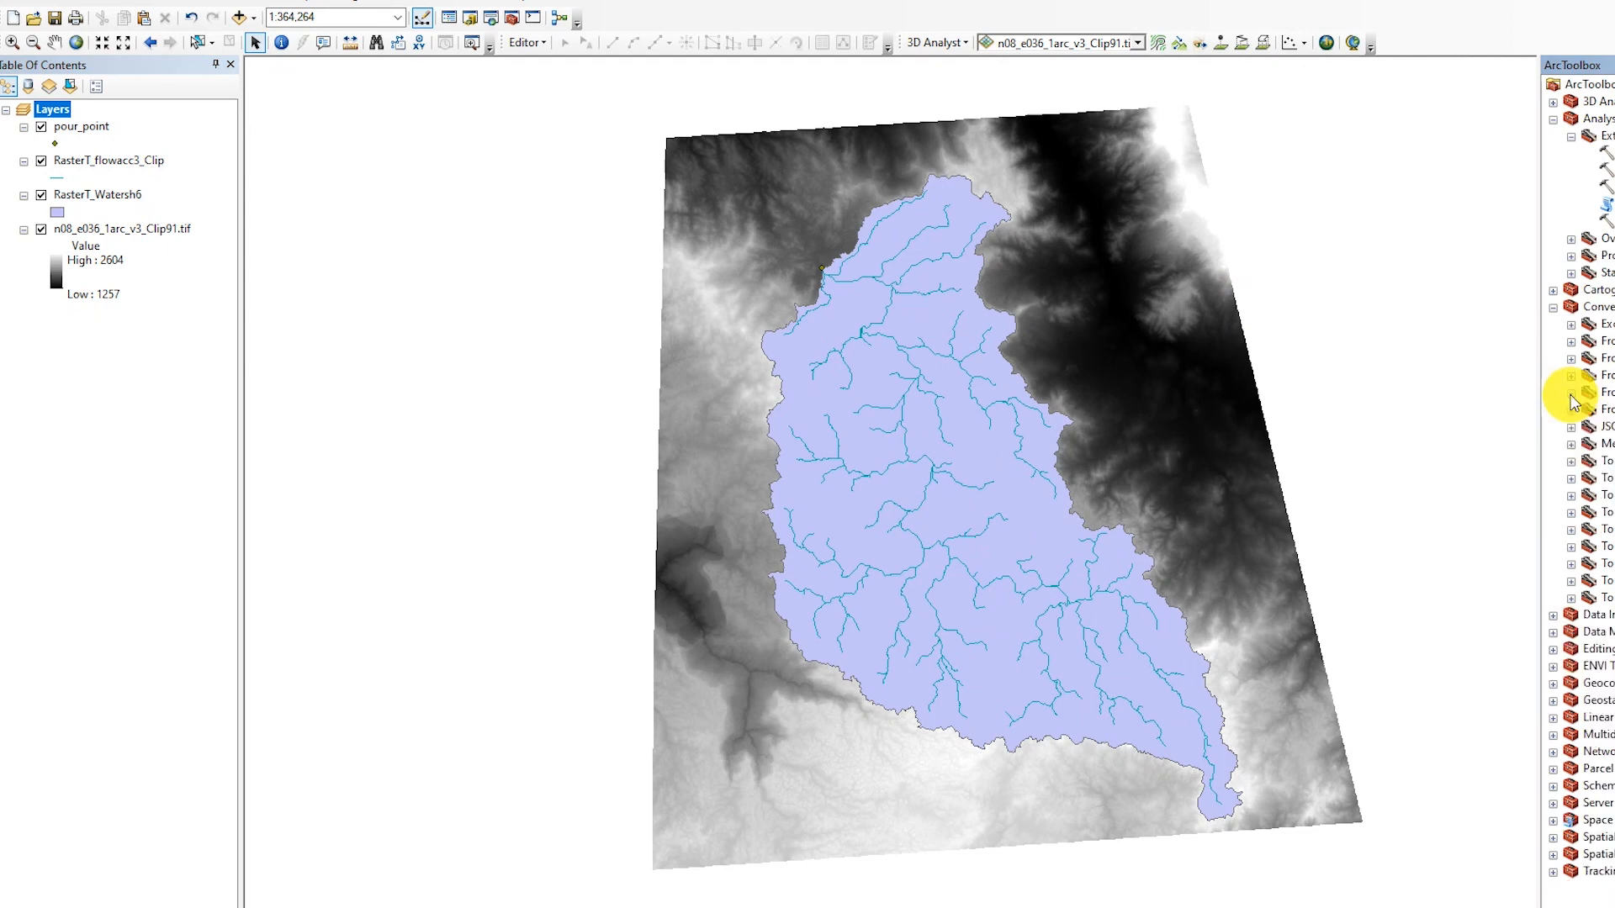
{"action": "left_click", "coordinate": [1569, 137]}
{"action": "left_click", "coordinate": [1552, 120]}
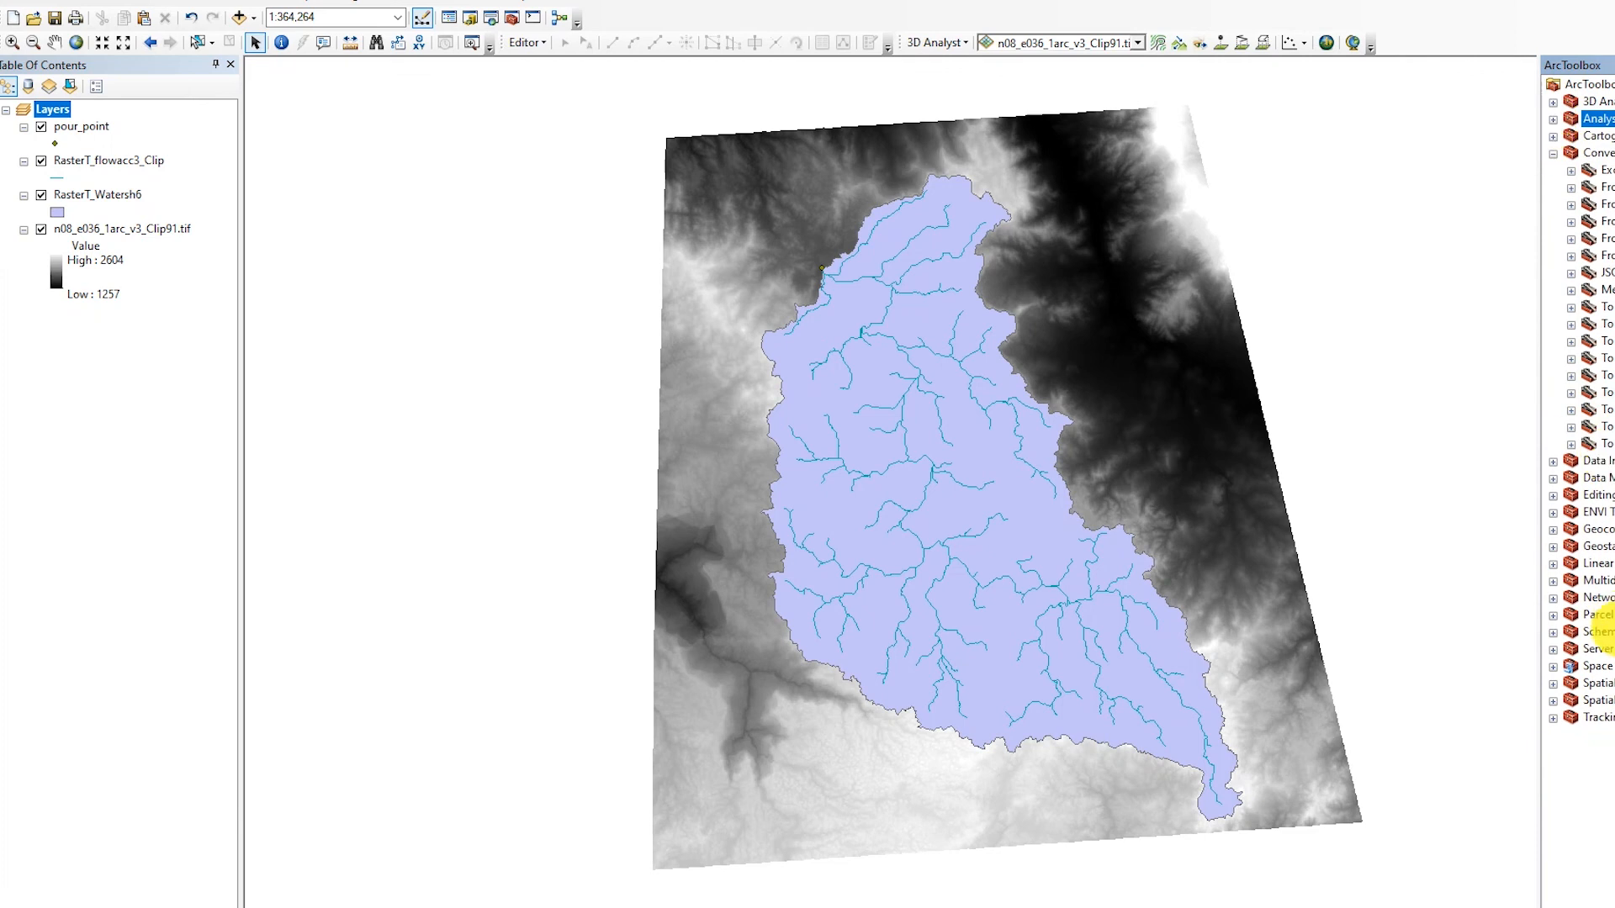
{"action": "double_click", "coordinate": [1594, 683]}
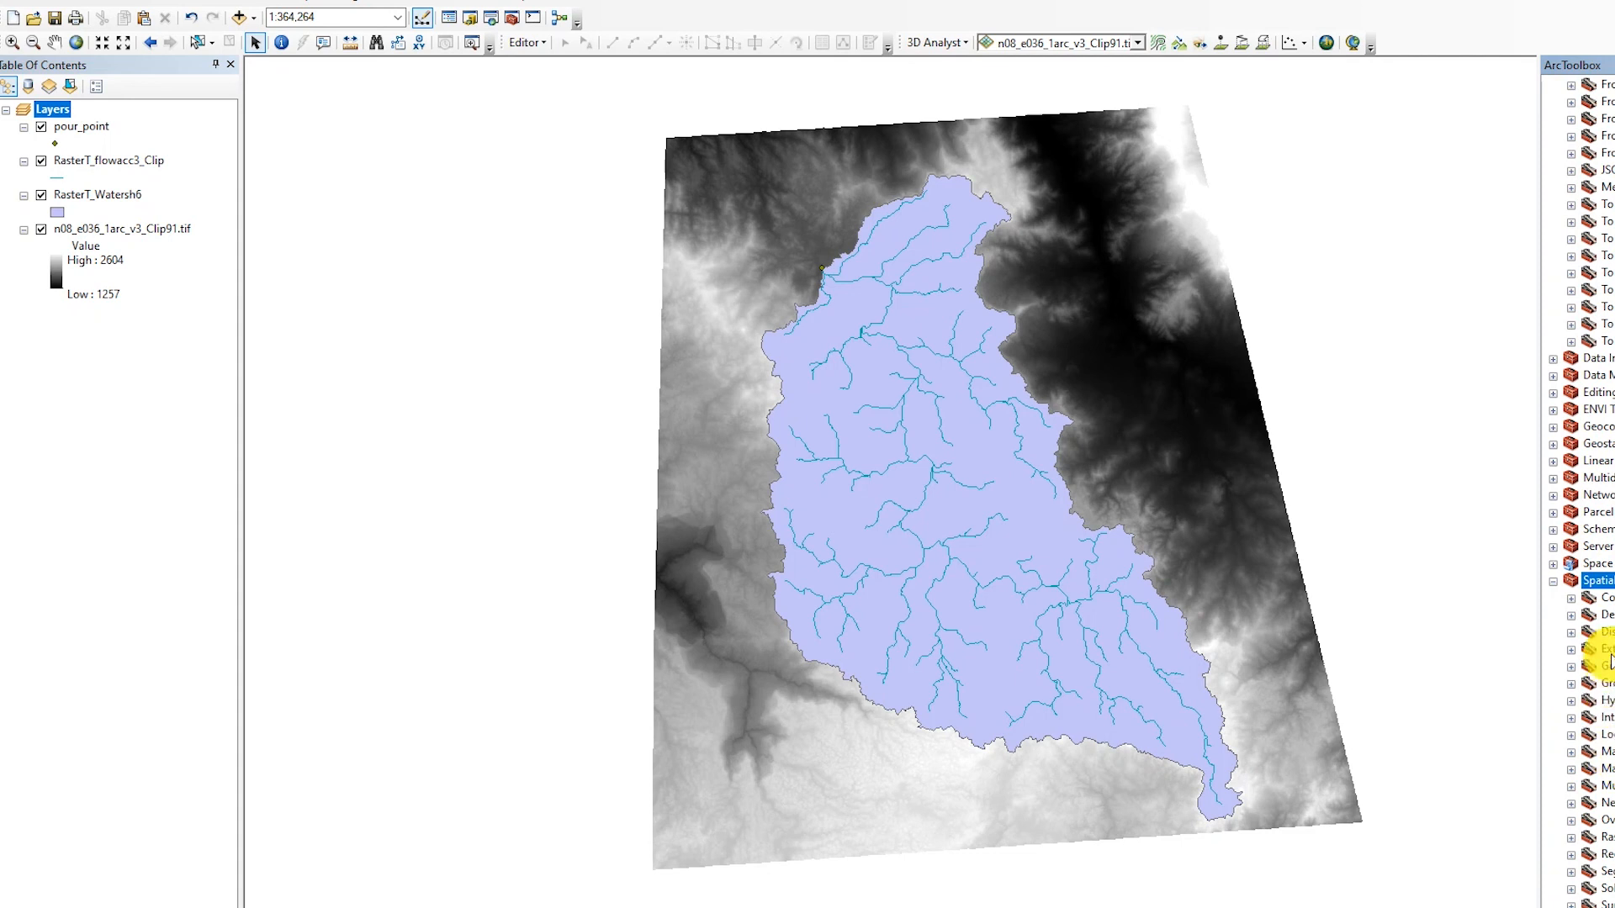
{"action": "double_click", "coordinate": [1607, 651]}
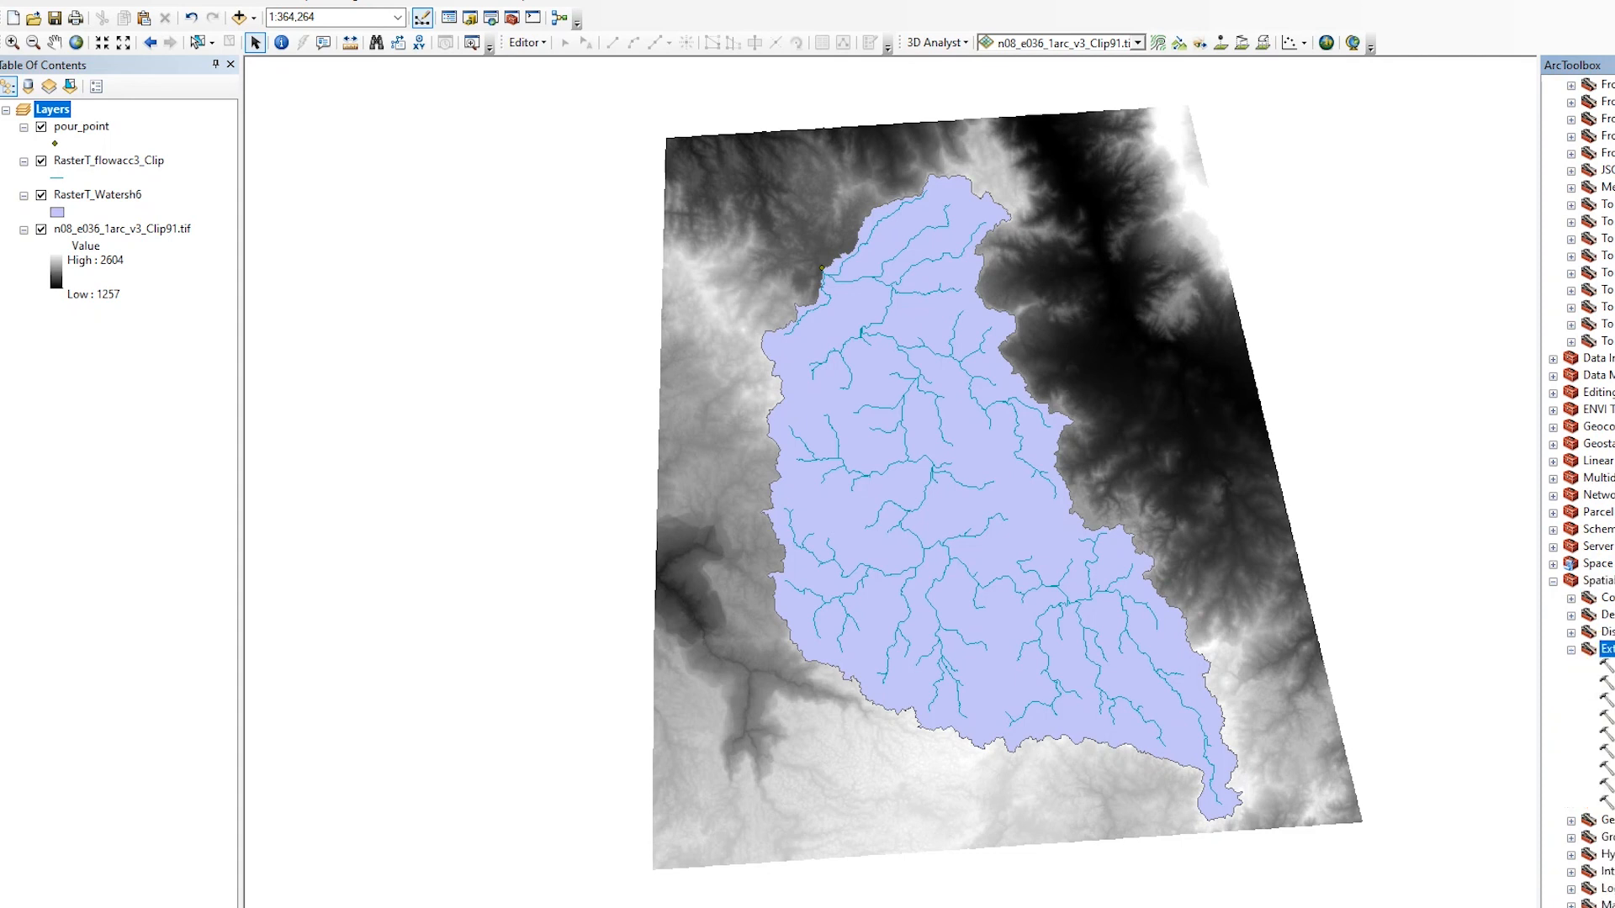
{"action": "double_click", "coordinate": [1607, 699]}
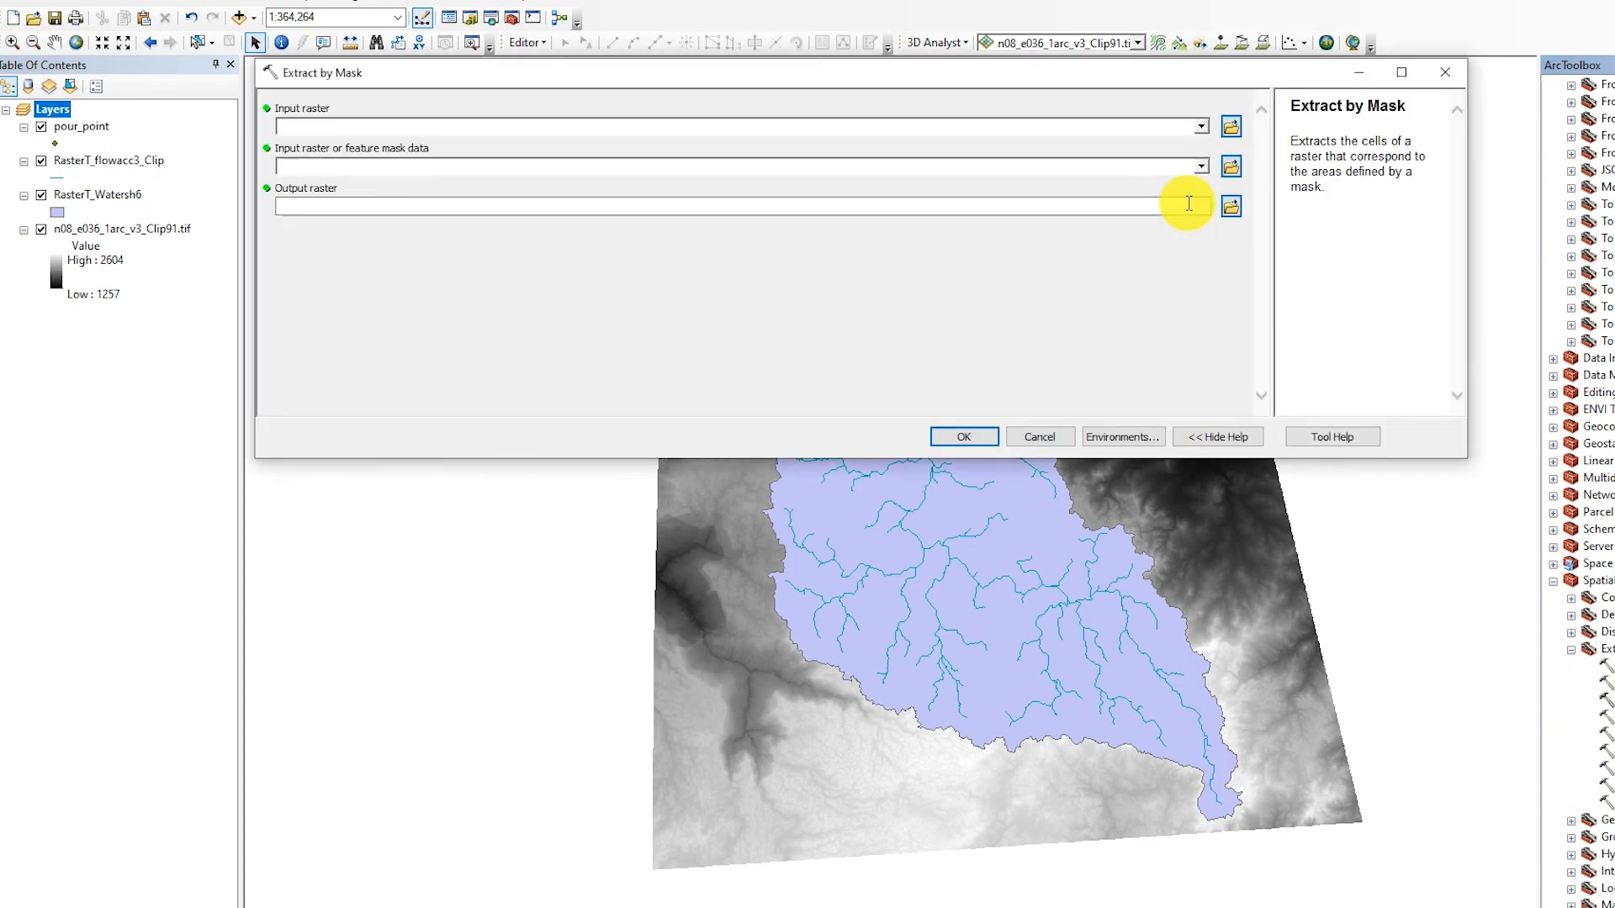
{"action": "left_click", "coordinate": [1203, 125]}
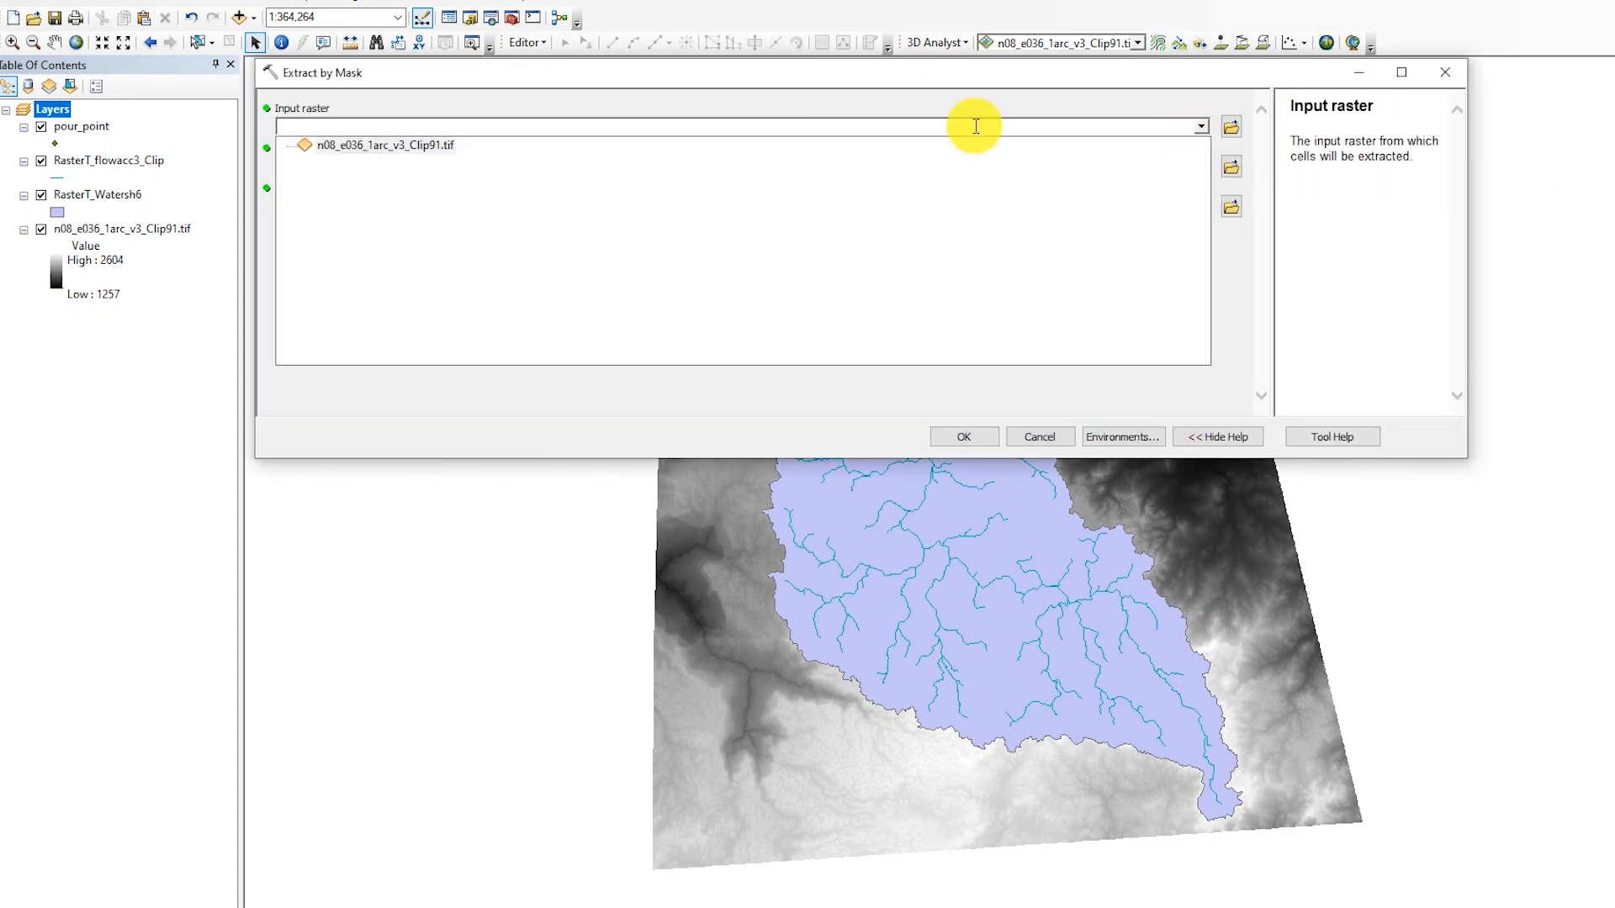
{"action": "left_click", "coordinate": [415, 144]}
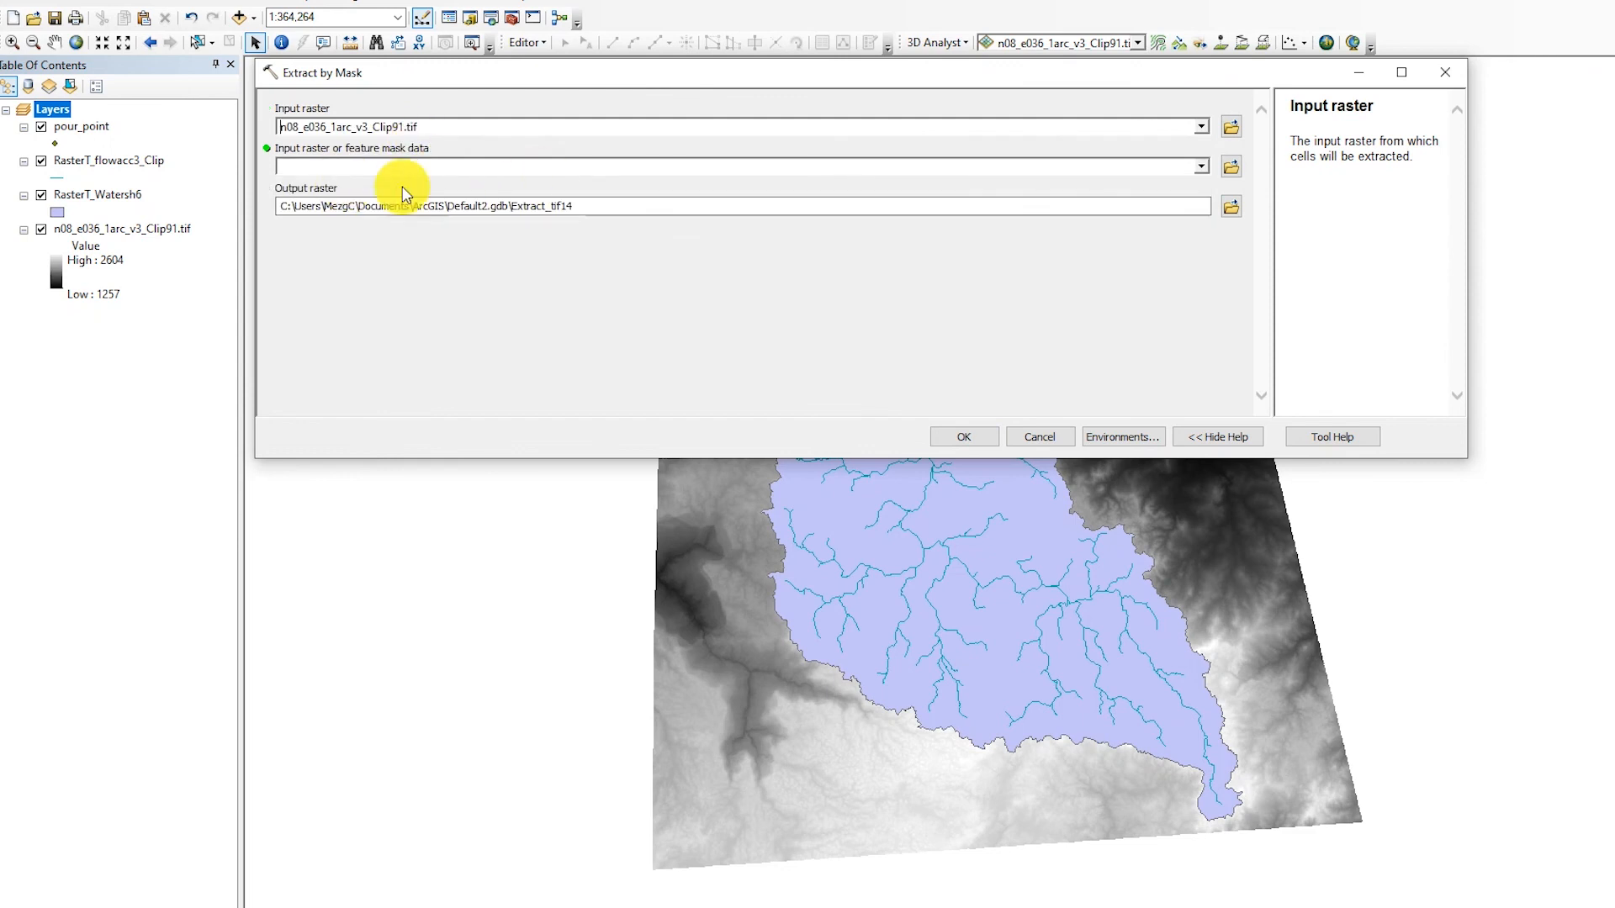
{"action": "left_click", "coordinate": [1201, 166]}
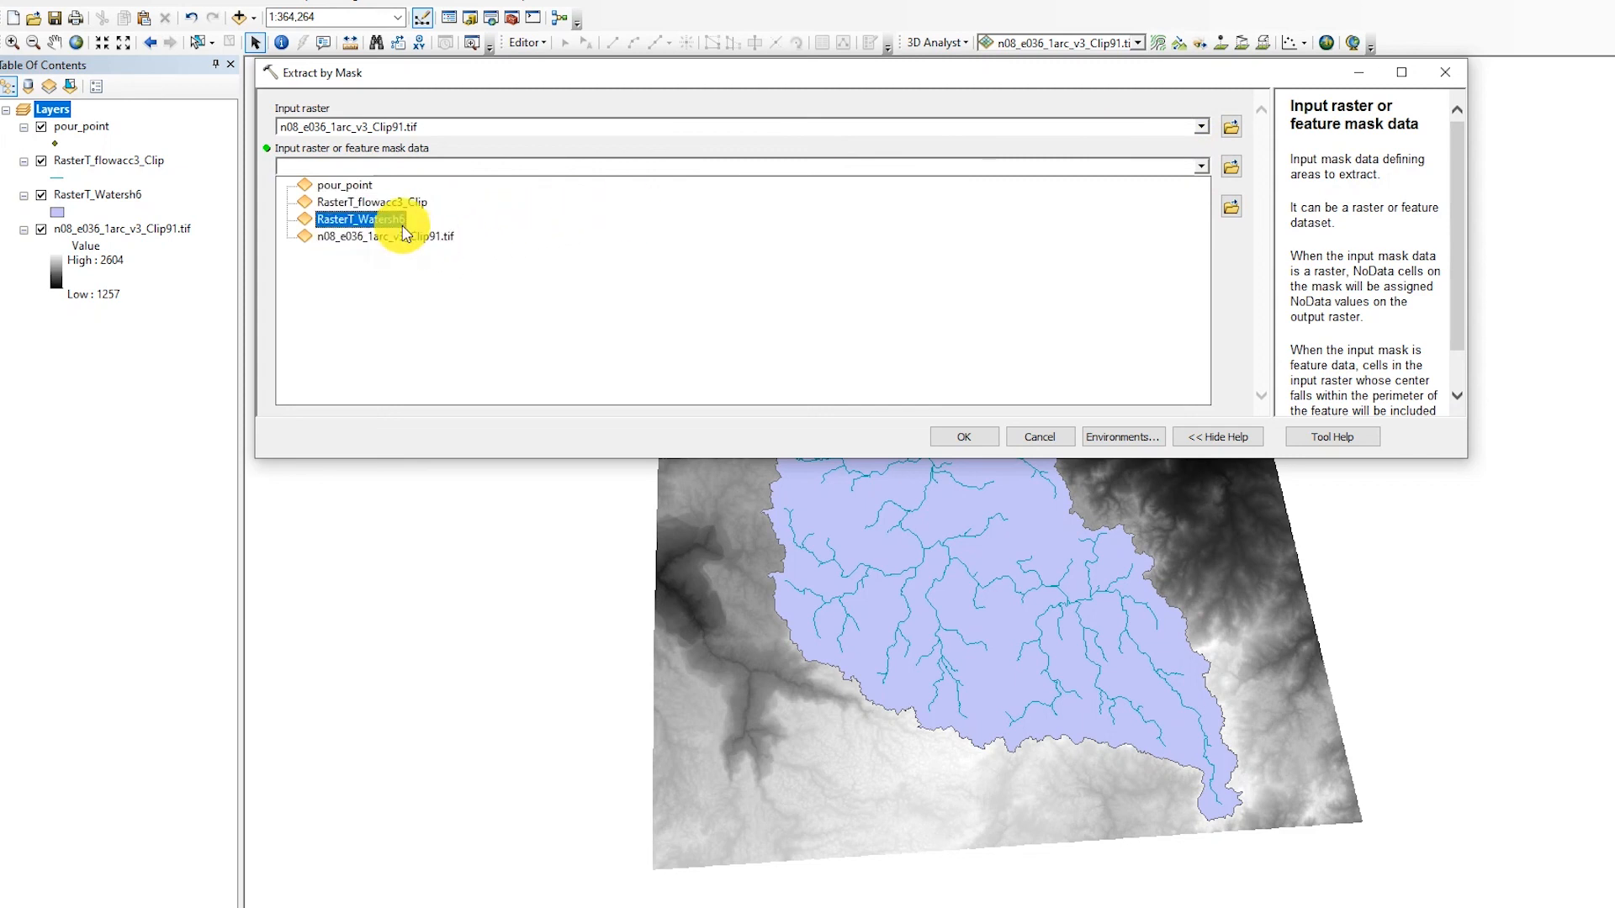
{"action": "left_click", "coordinate": [402, 228]}
{"action": "left_click", "coordinate": [973, 442]}
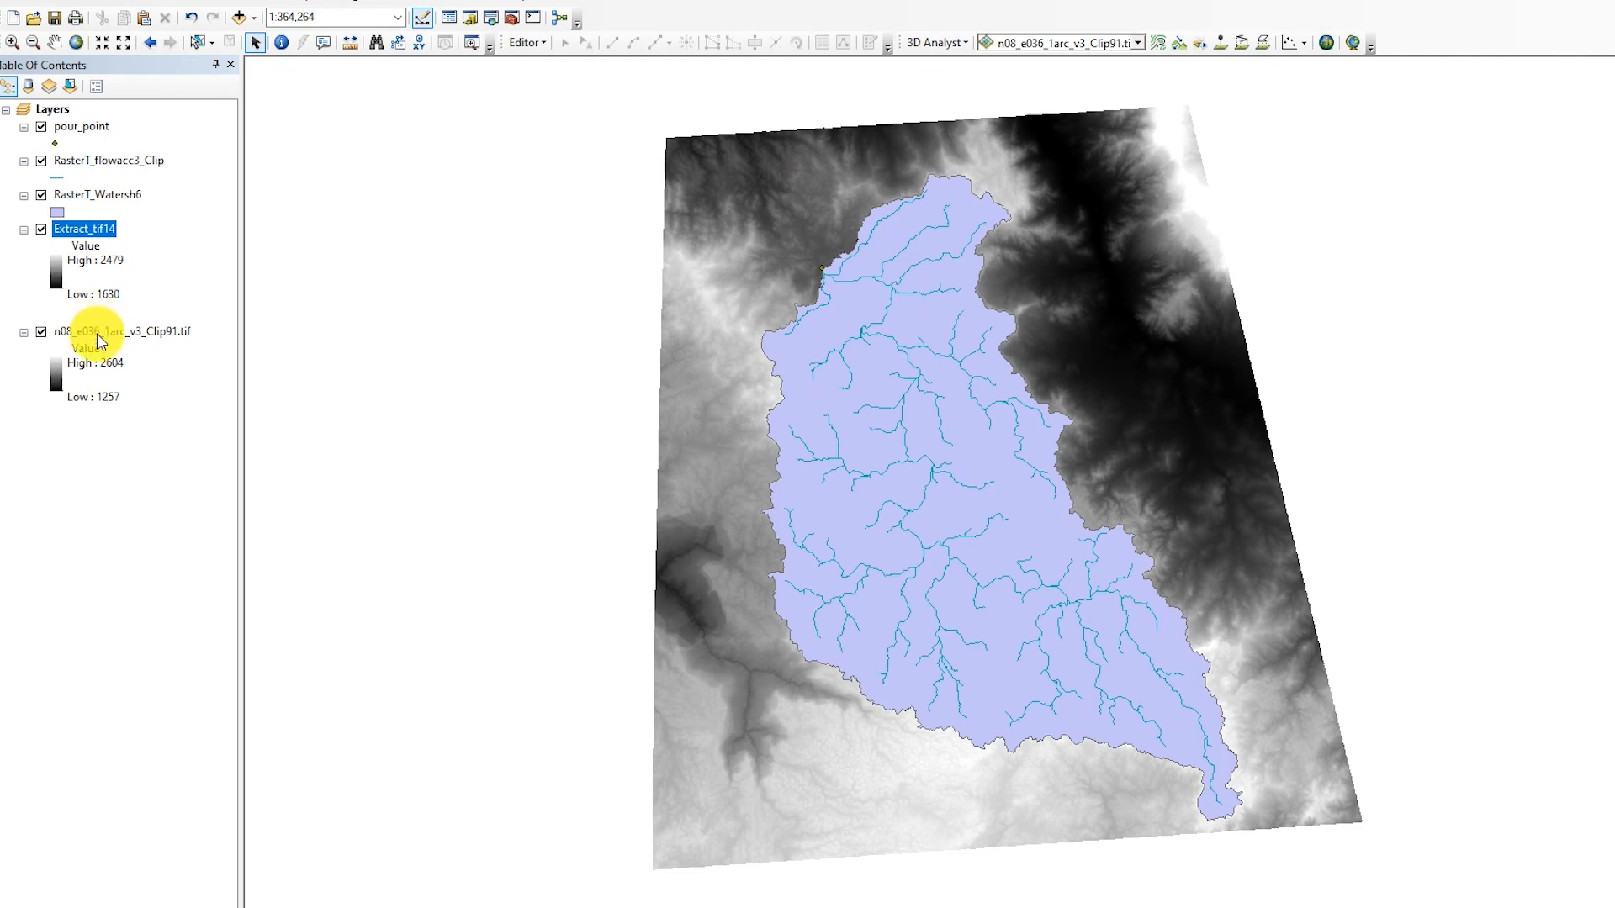
{"action": "right_click", "coordinate": [98, 333]}
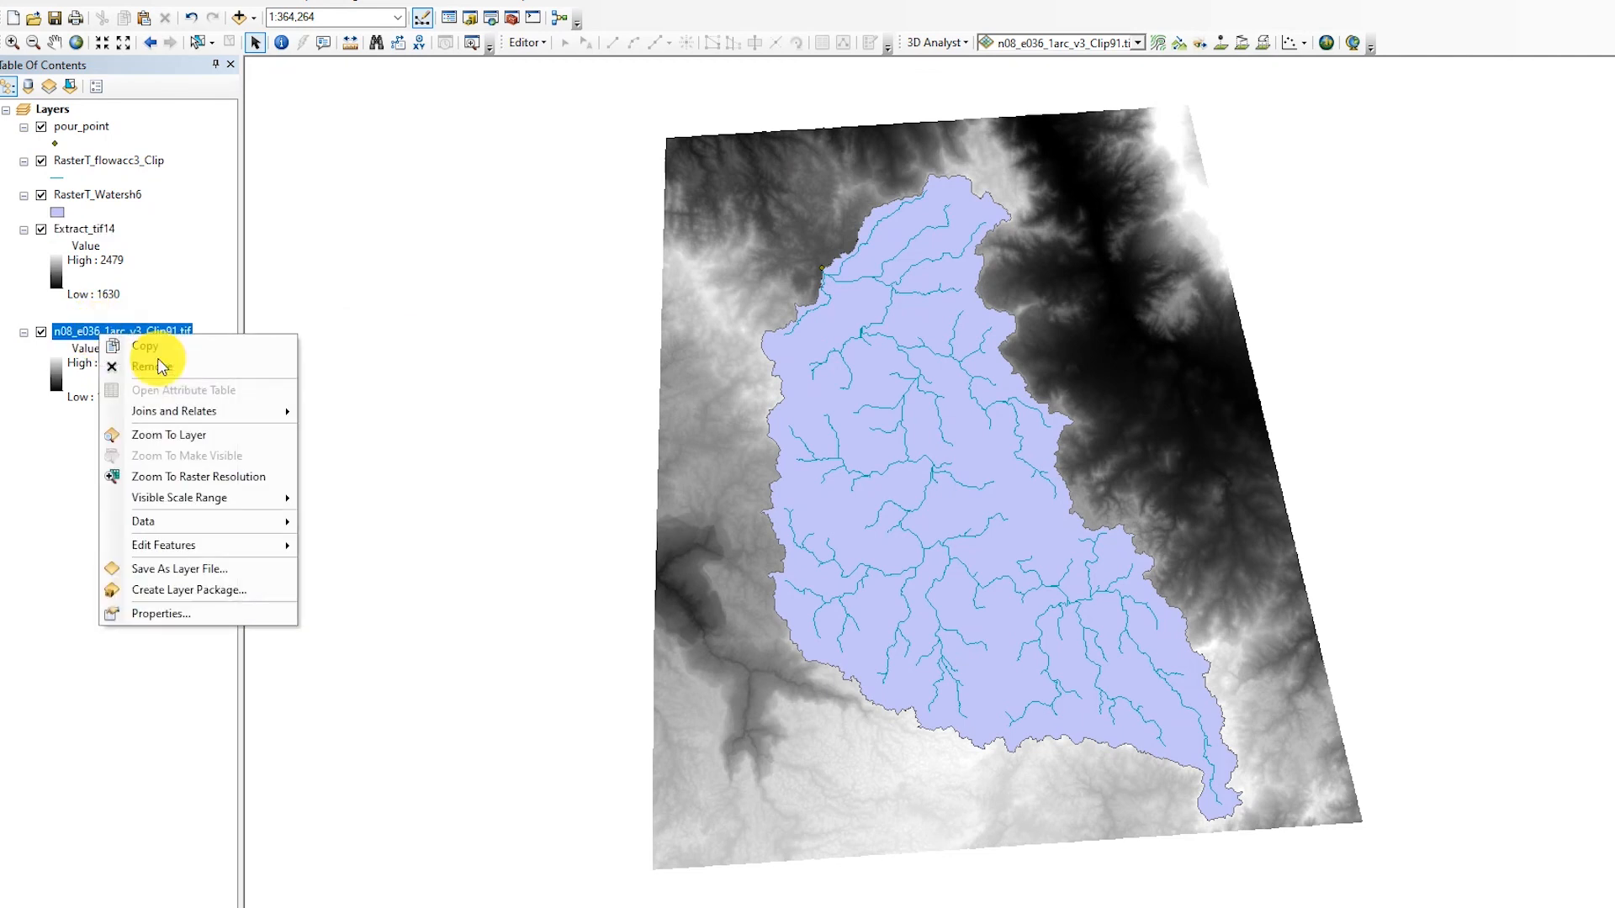
{"action": "left_click", "coordinate": [170, 372]}
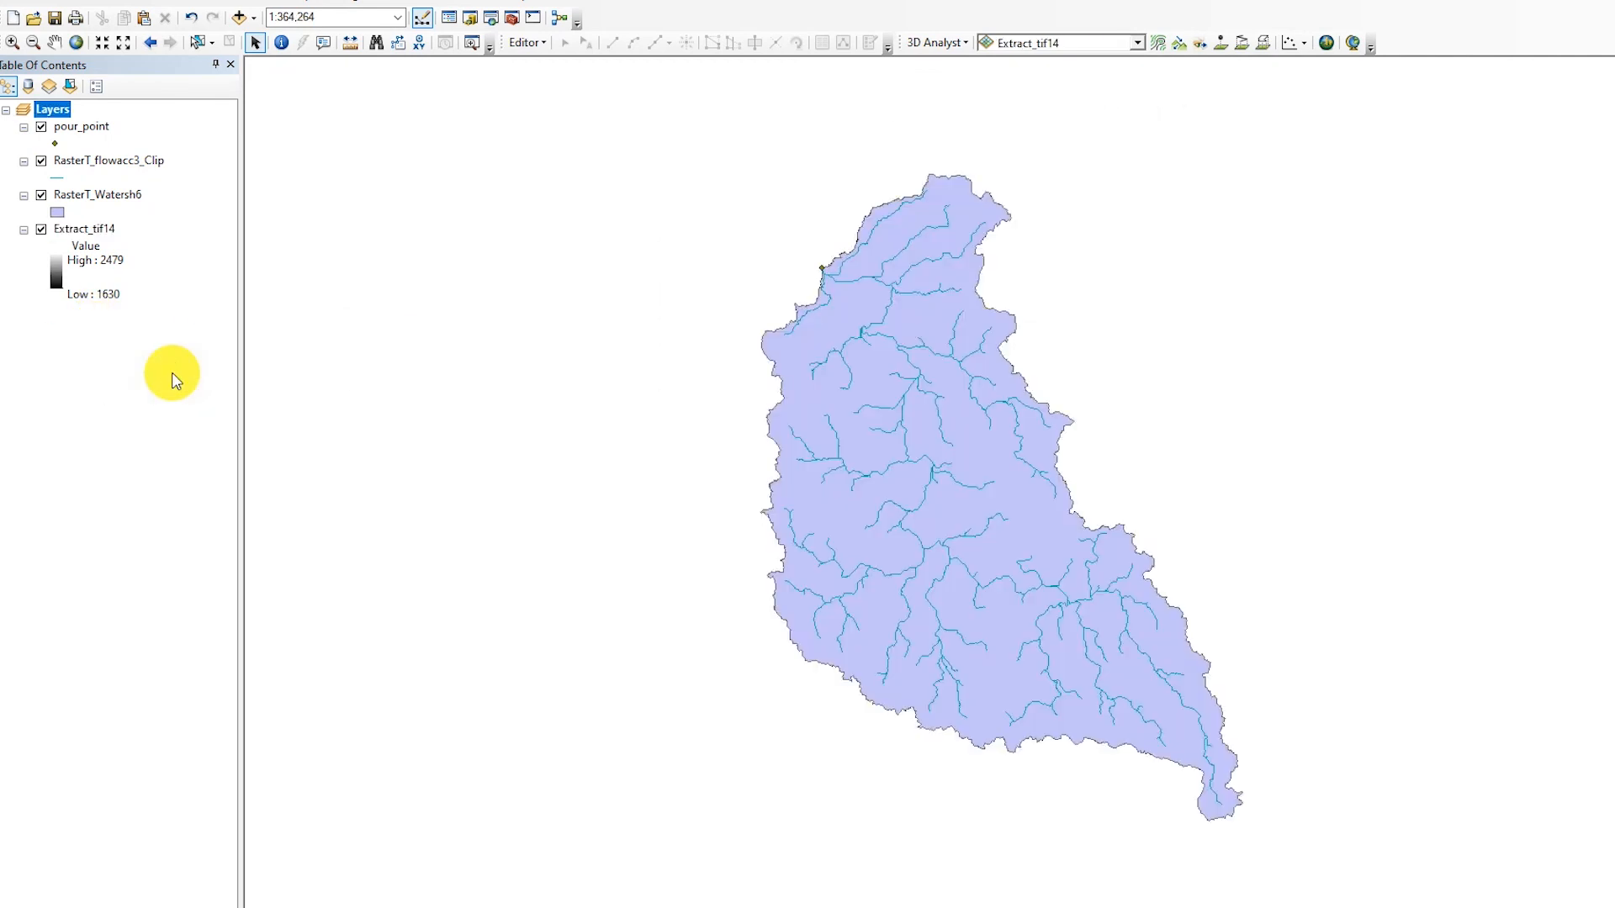
- Symbolize the RasterT_Watersh6 polygon with the Hollow style, an outline width of 3 and a red outline
{"action": "left_click", "coordinate": [54, 214]}
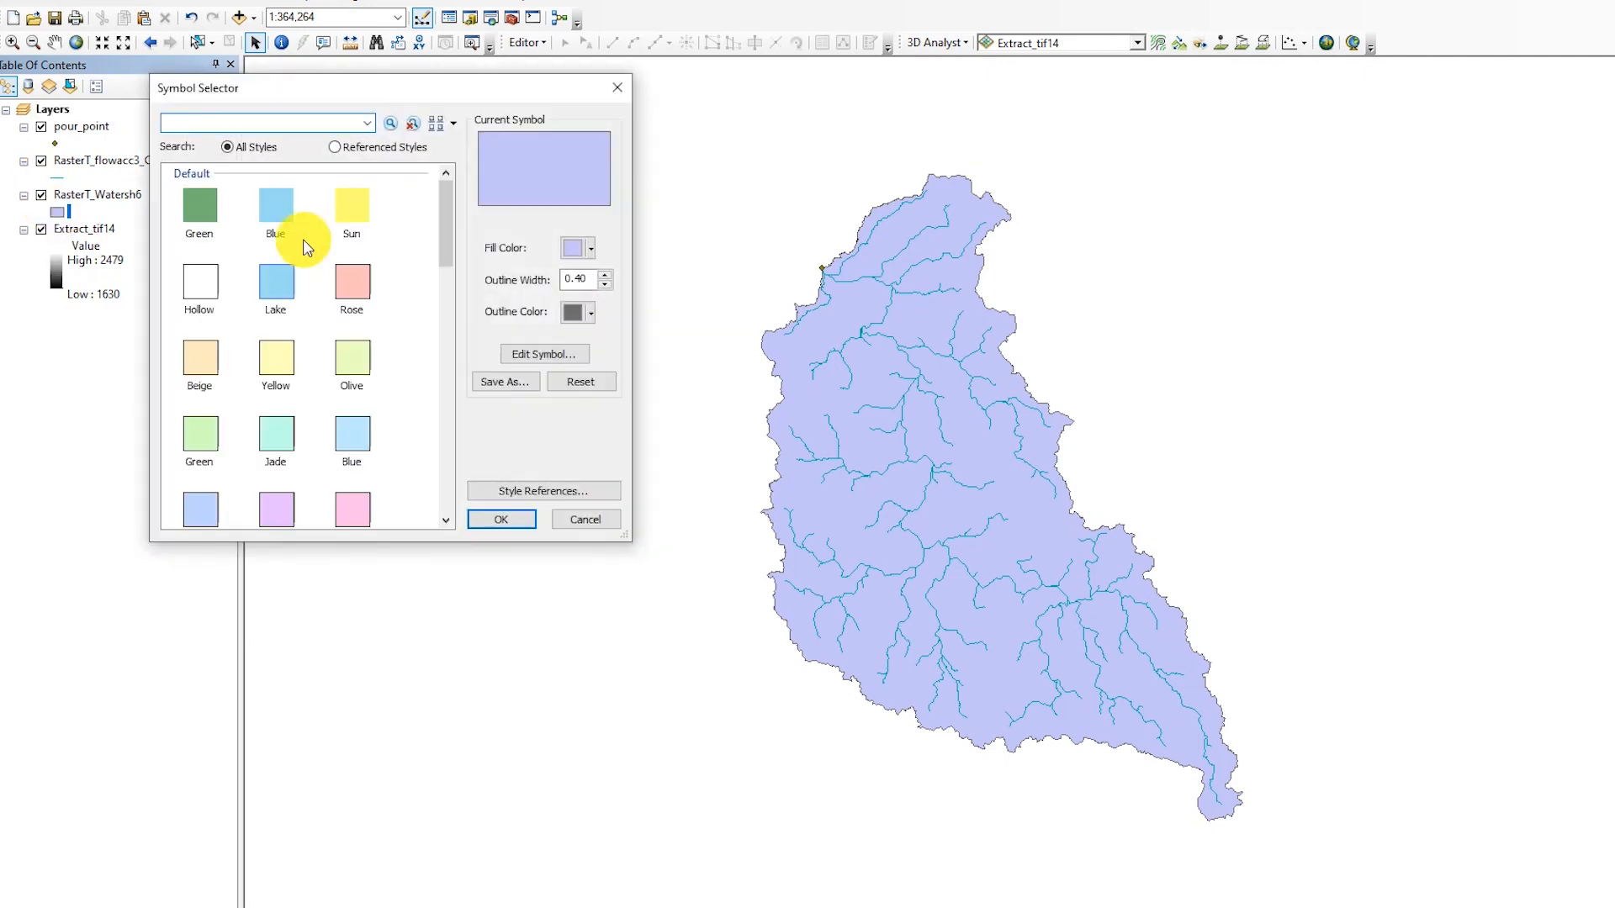
{"action": "left_click", "coordinate": [192, 281]}
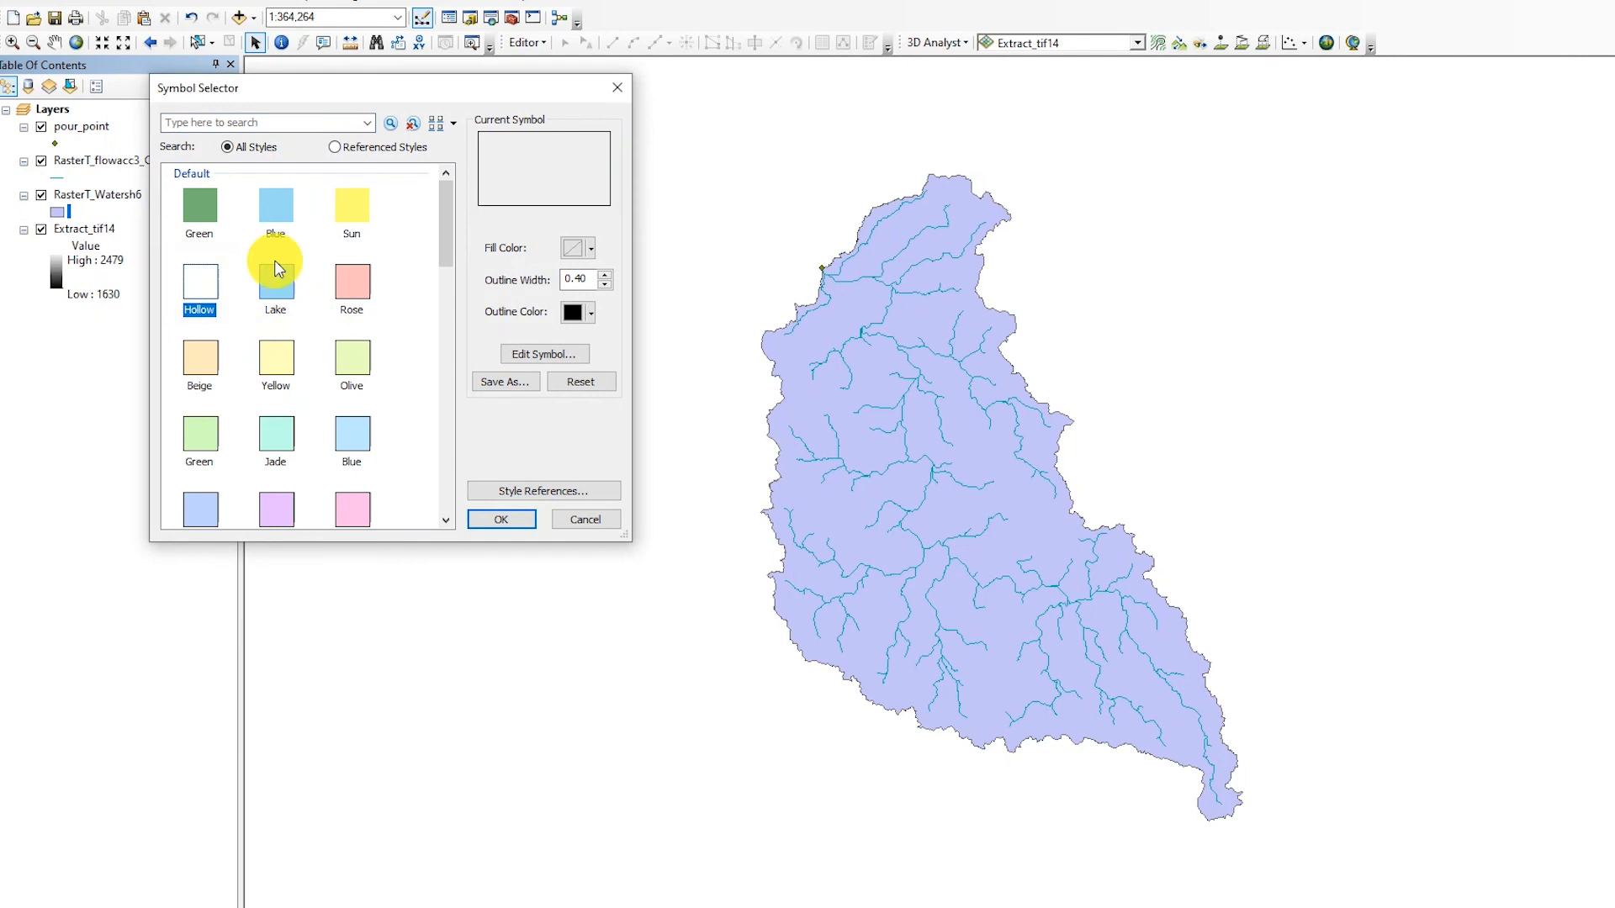
{"action": "left_click", "coordinate": [605, 280]}
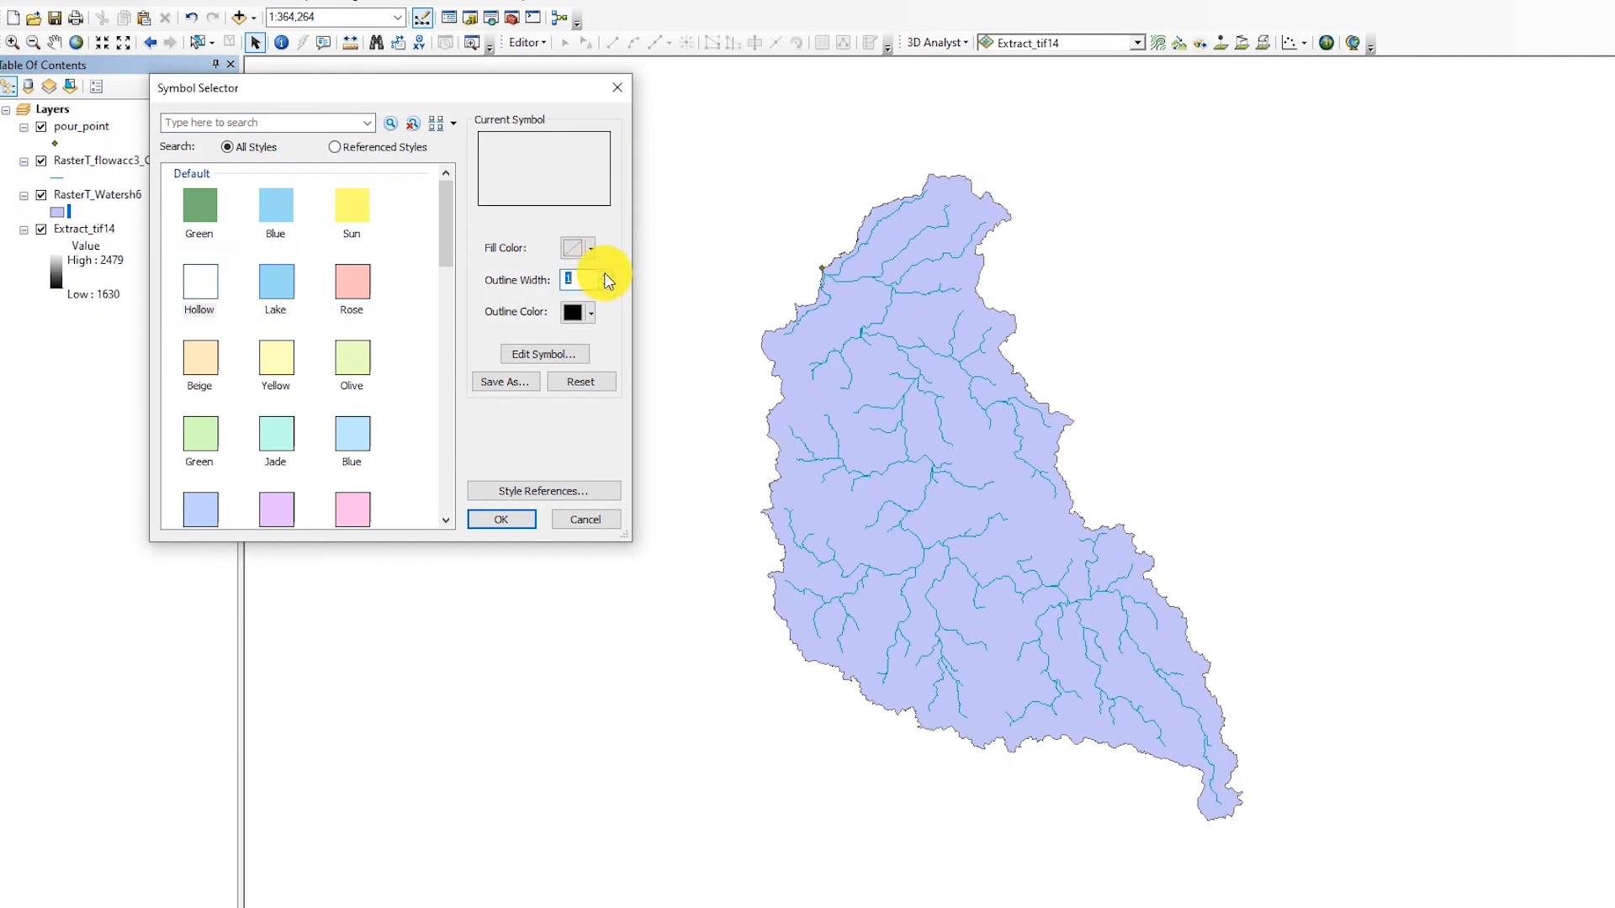
{"action": "type", "text": "3"}
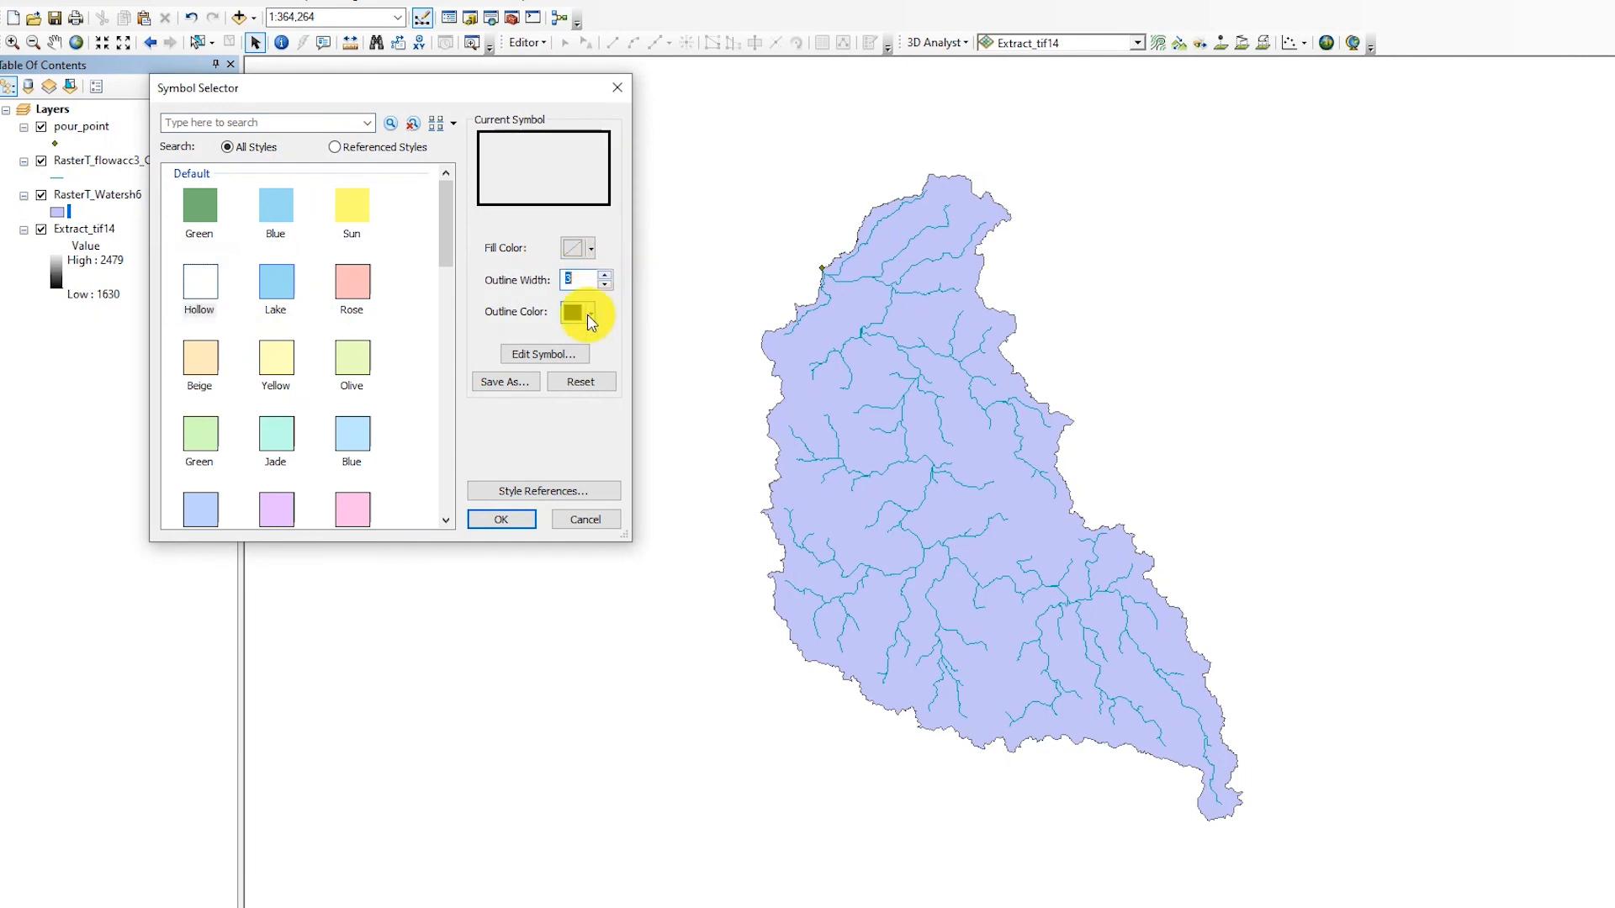
{"action": "left_click", "coordinate": [588, 315]}
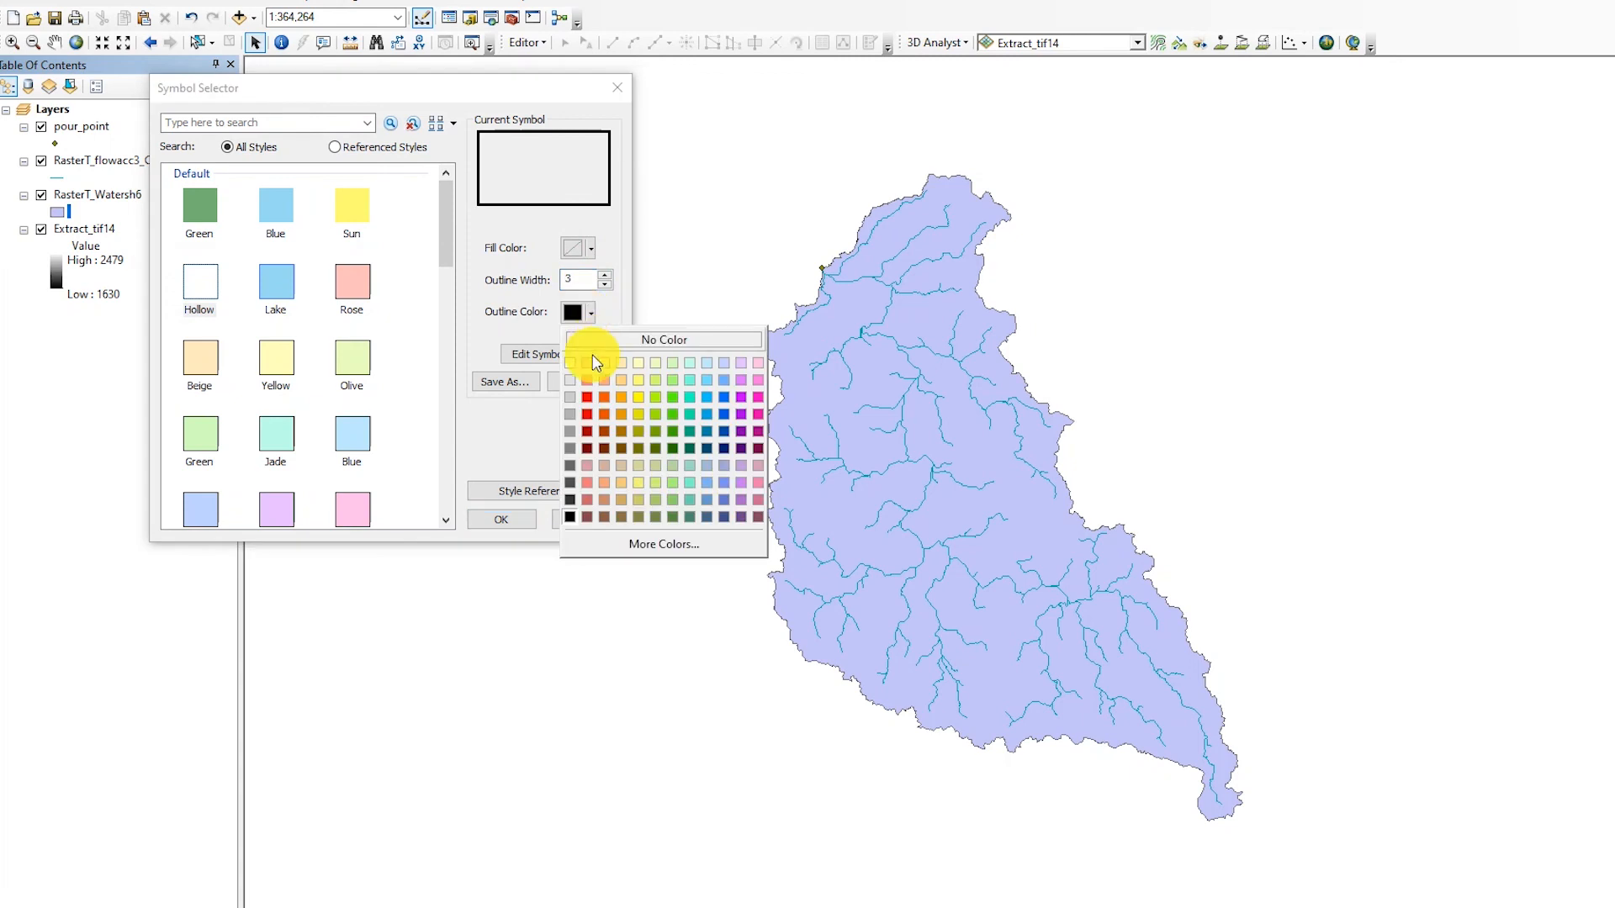
{"action": "left_click", "coordinate": [588, 398]}
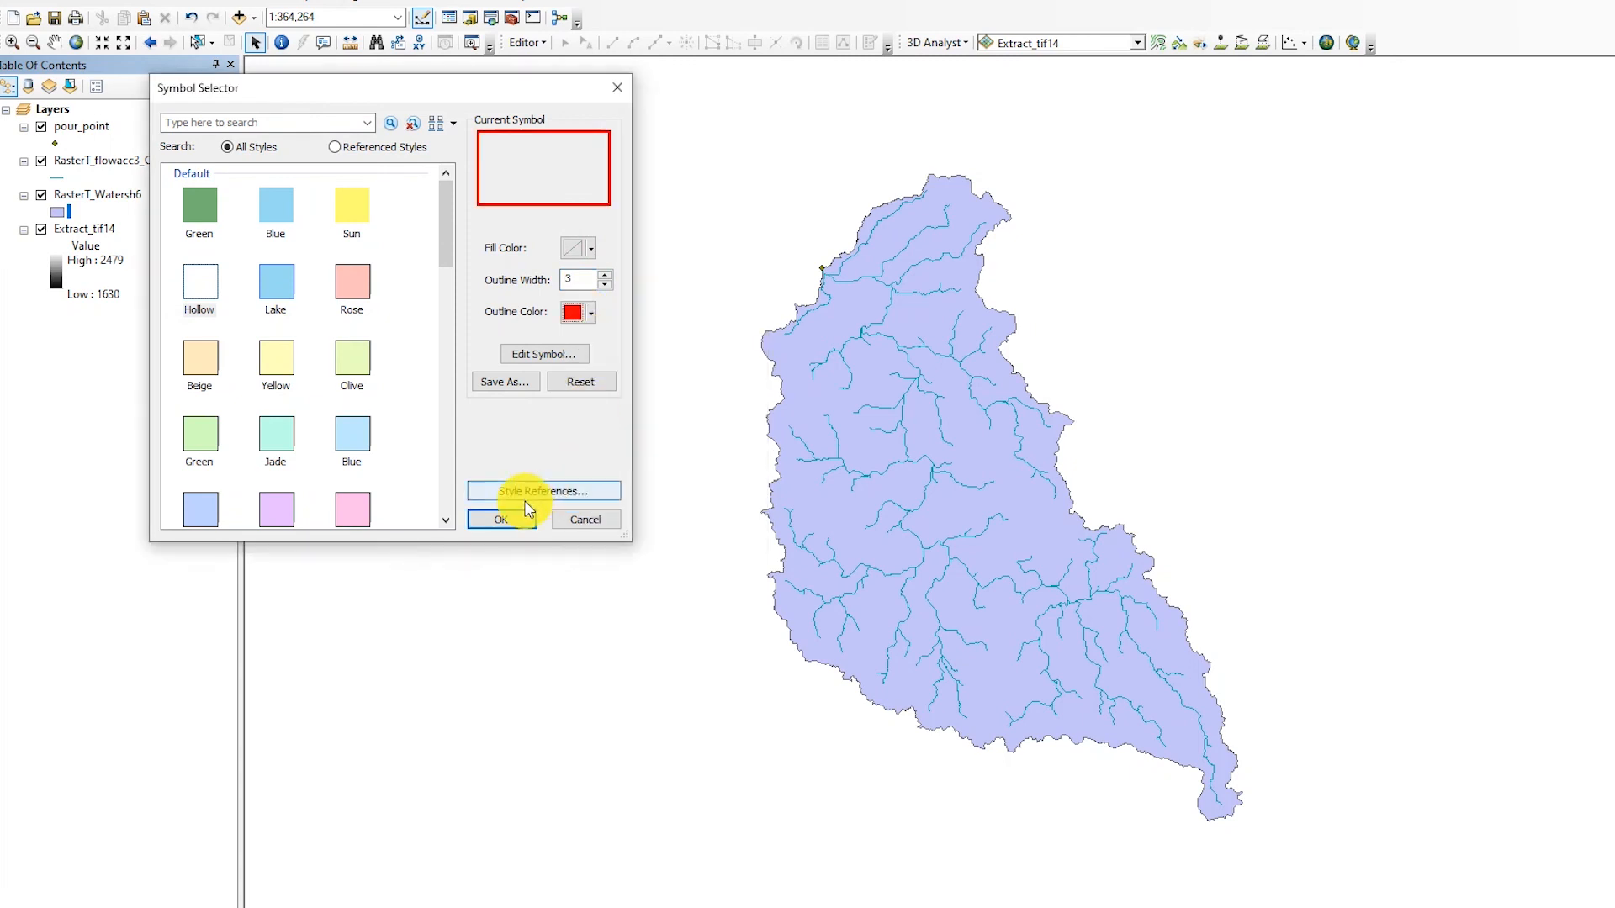
{"action": "left_click", "coordinate": [513, 515]}
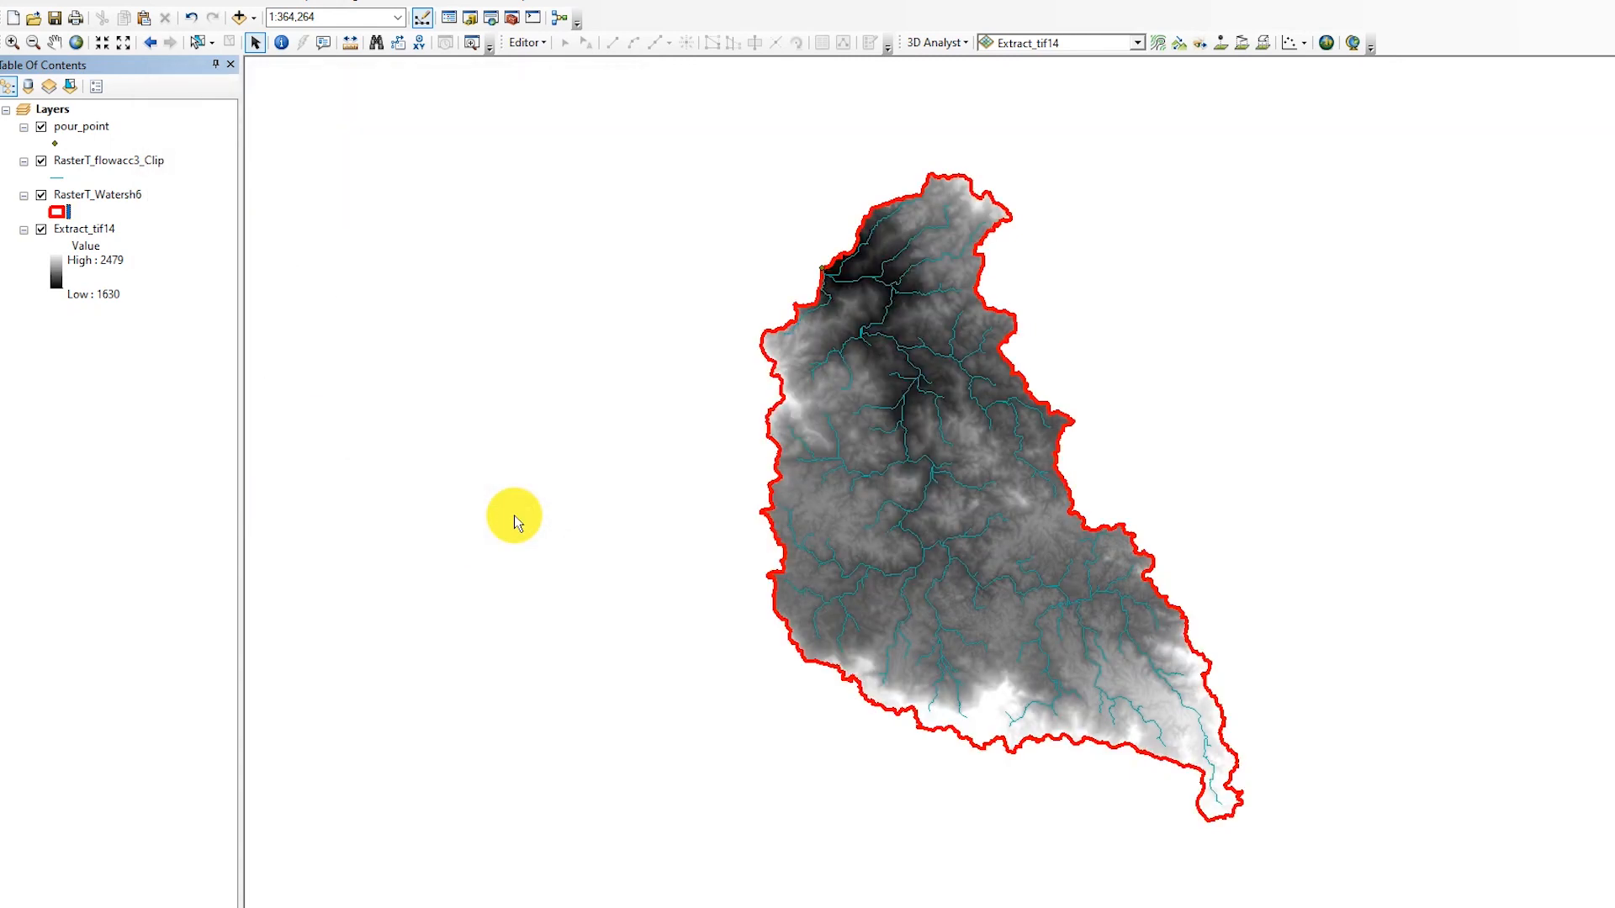
- Rename the clipped stream layer RasterT_flowacc3_Clip as Stream
{"action": "left_click", "coordinate": [89, 161]}
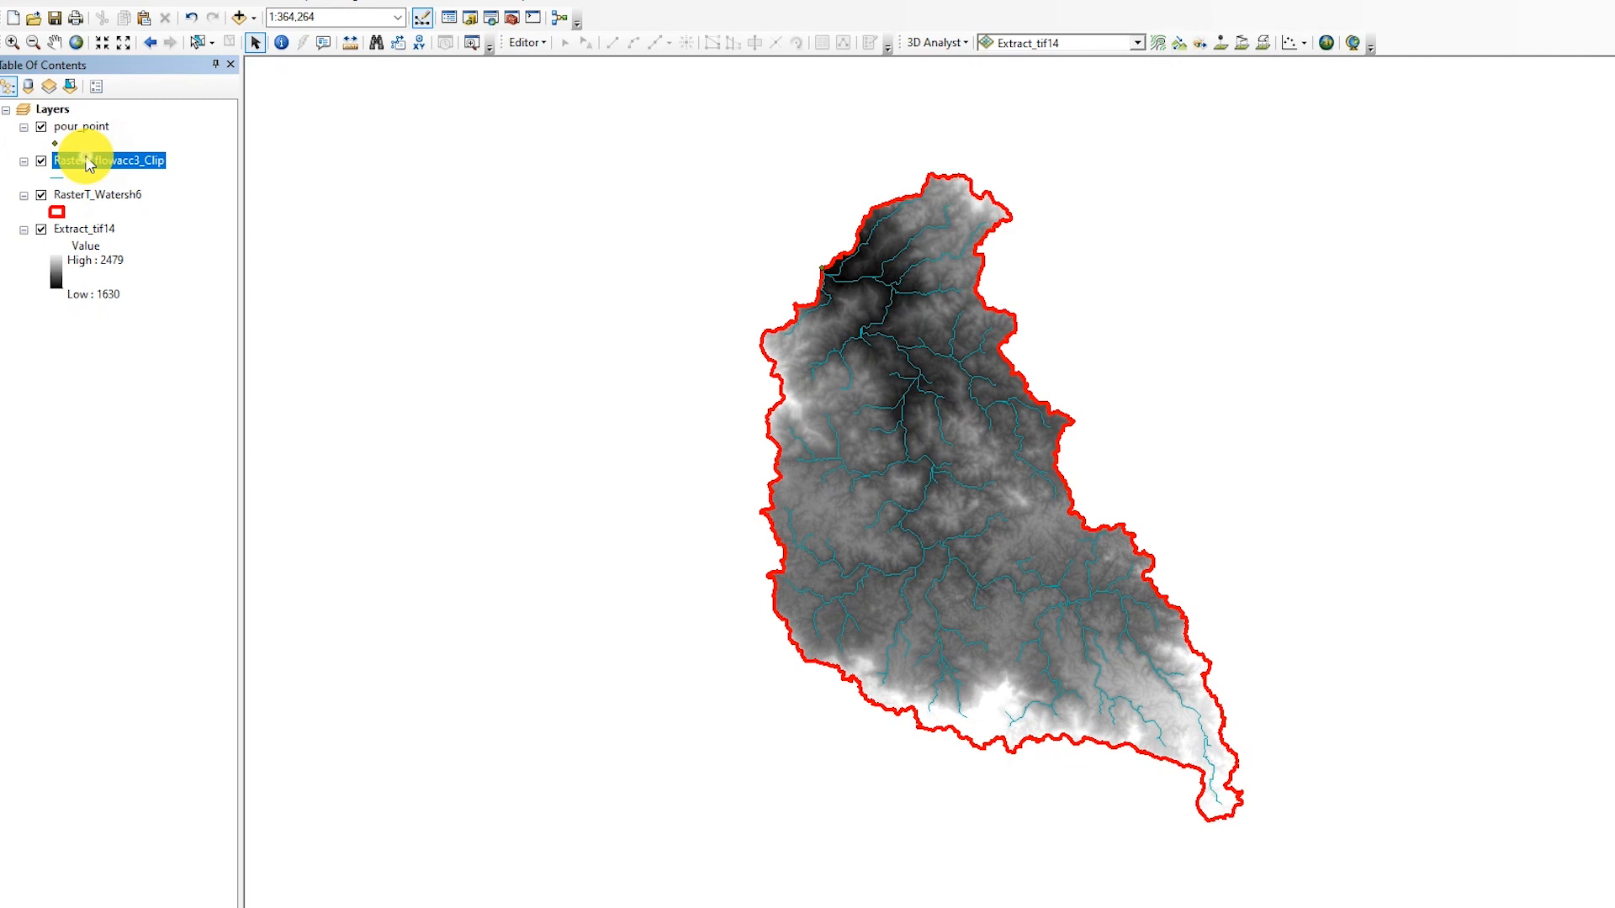
{"action": "type", "text": "Stream"}
{"action": "key", "text": "Return"}
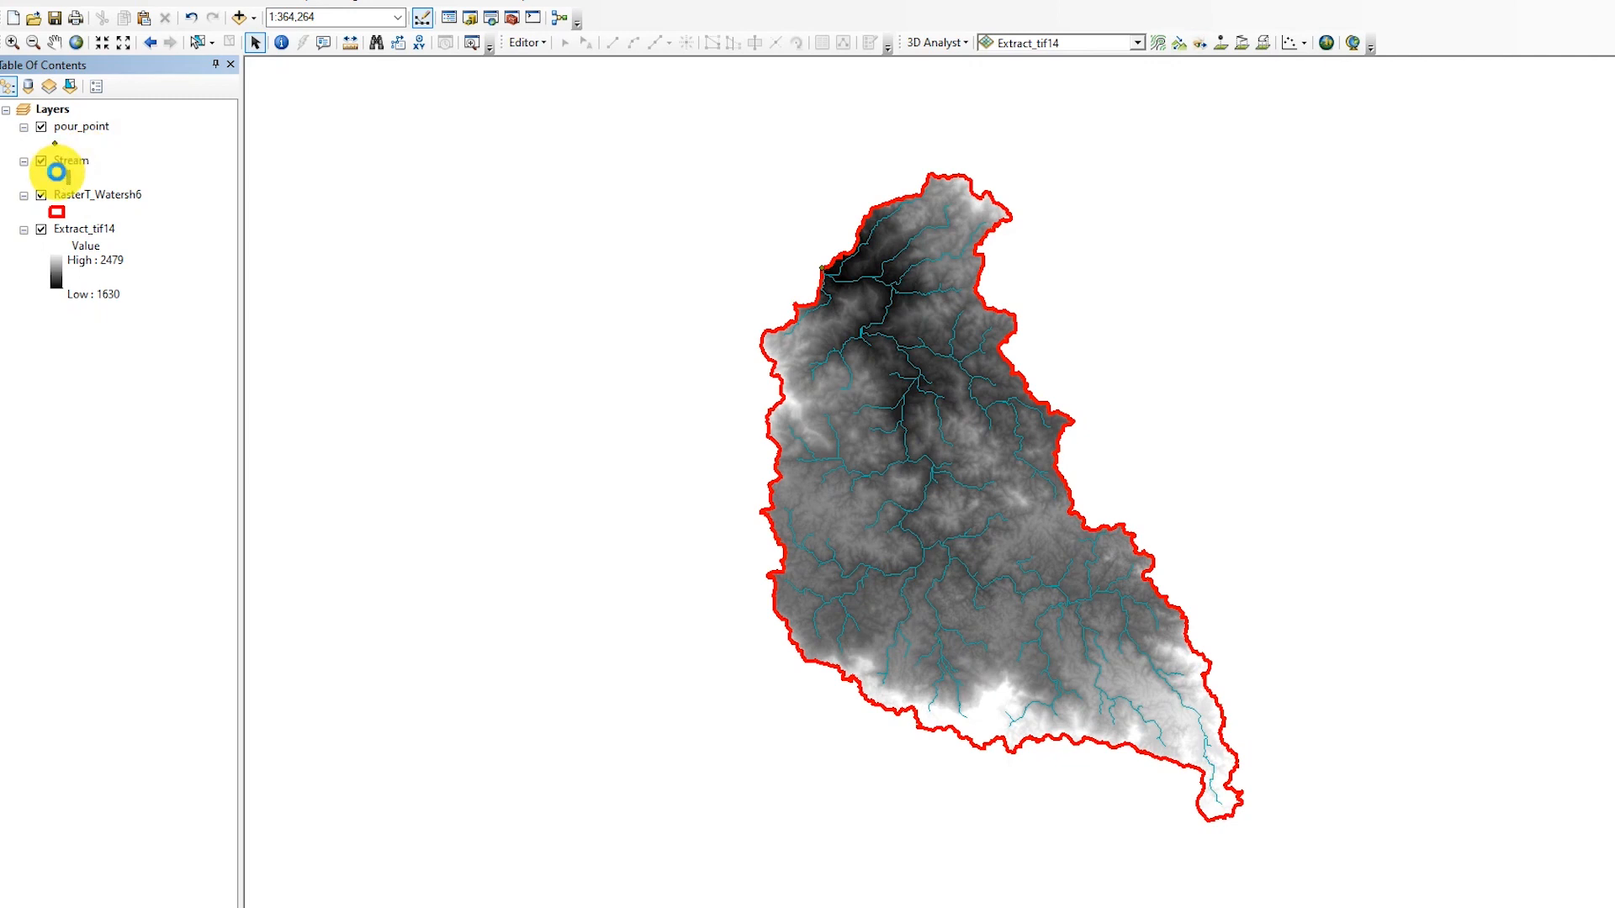
- Symbolize the Stream layer with the Single, Narrow line style, a width of 2 and a blue color
{"action": "left_click", "coordinate": [56, 173]}
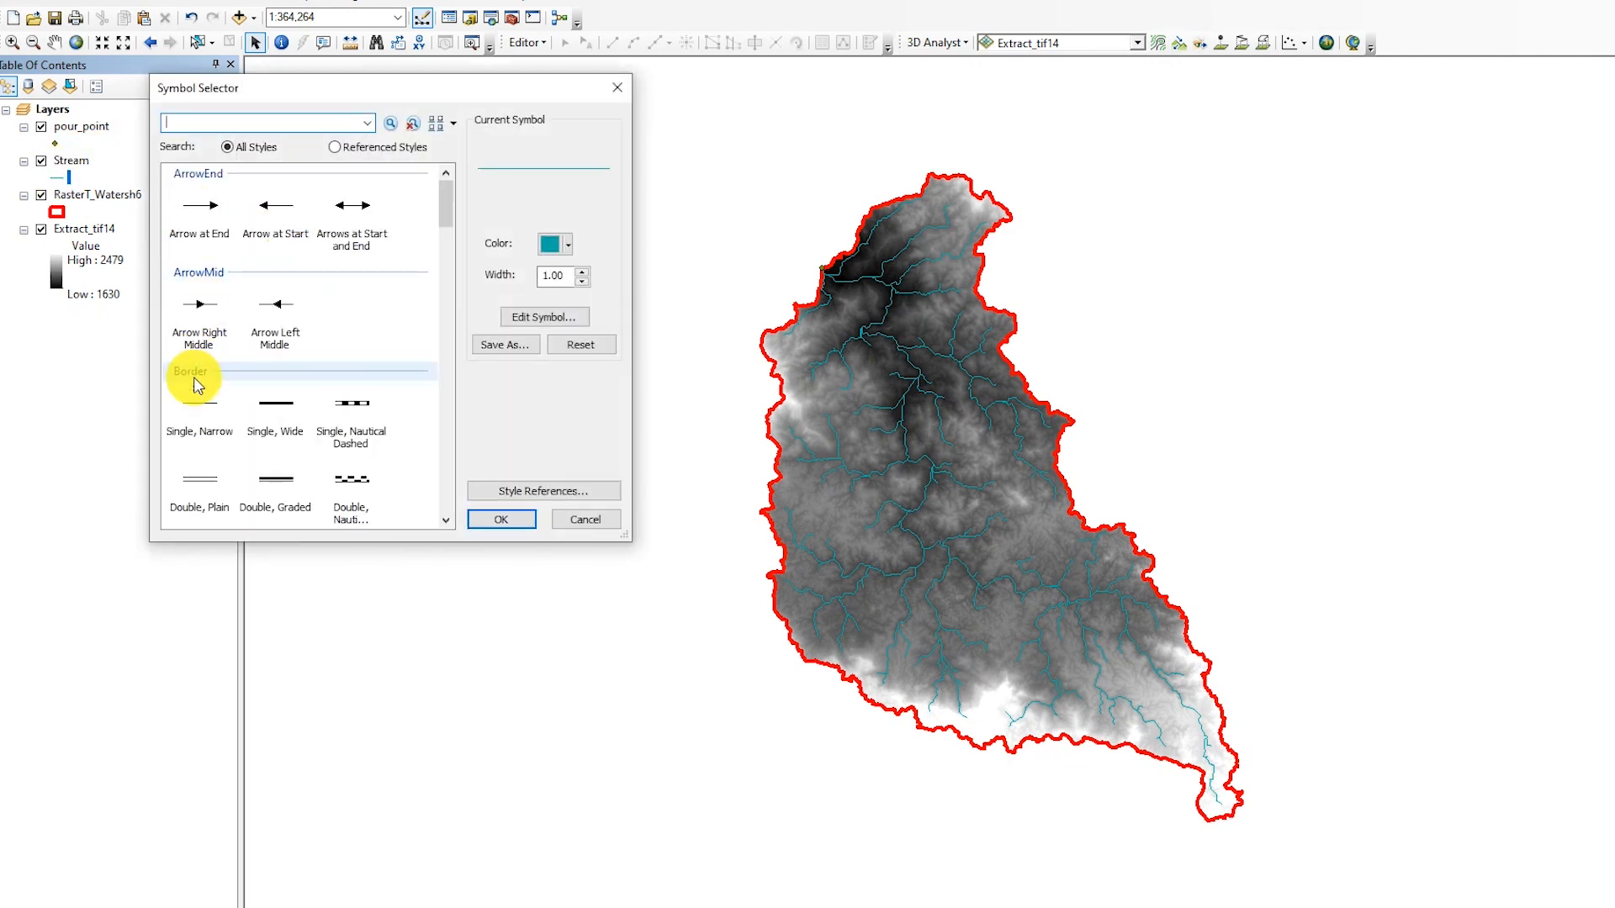
{"action": "left_click", "coordinate": [199, 412]}
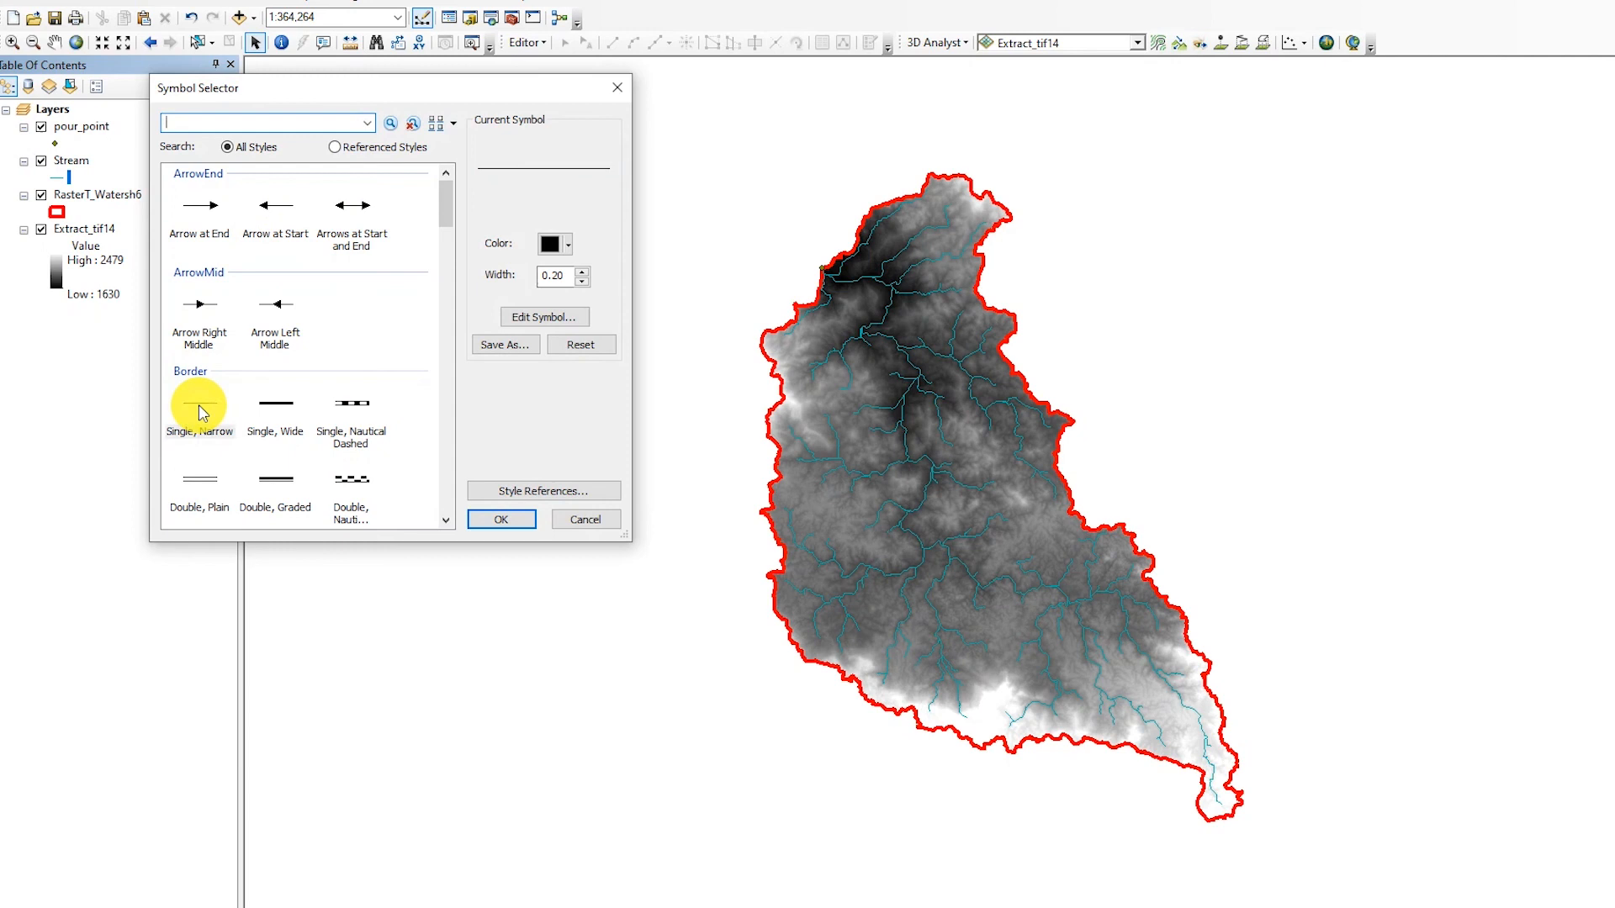
{"action": "left_click", "coordinate": [587, 269]}
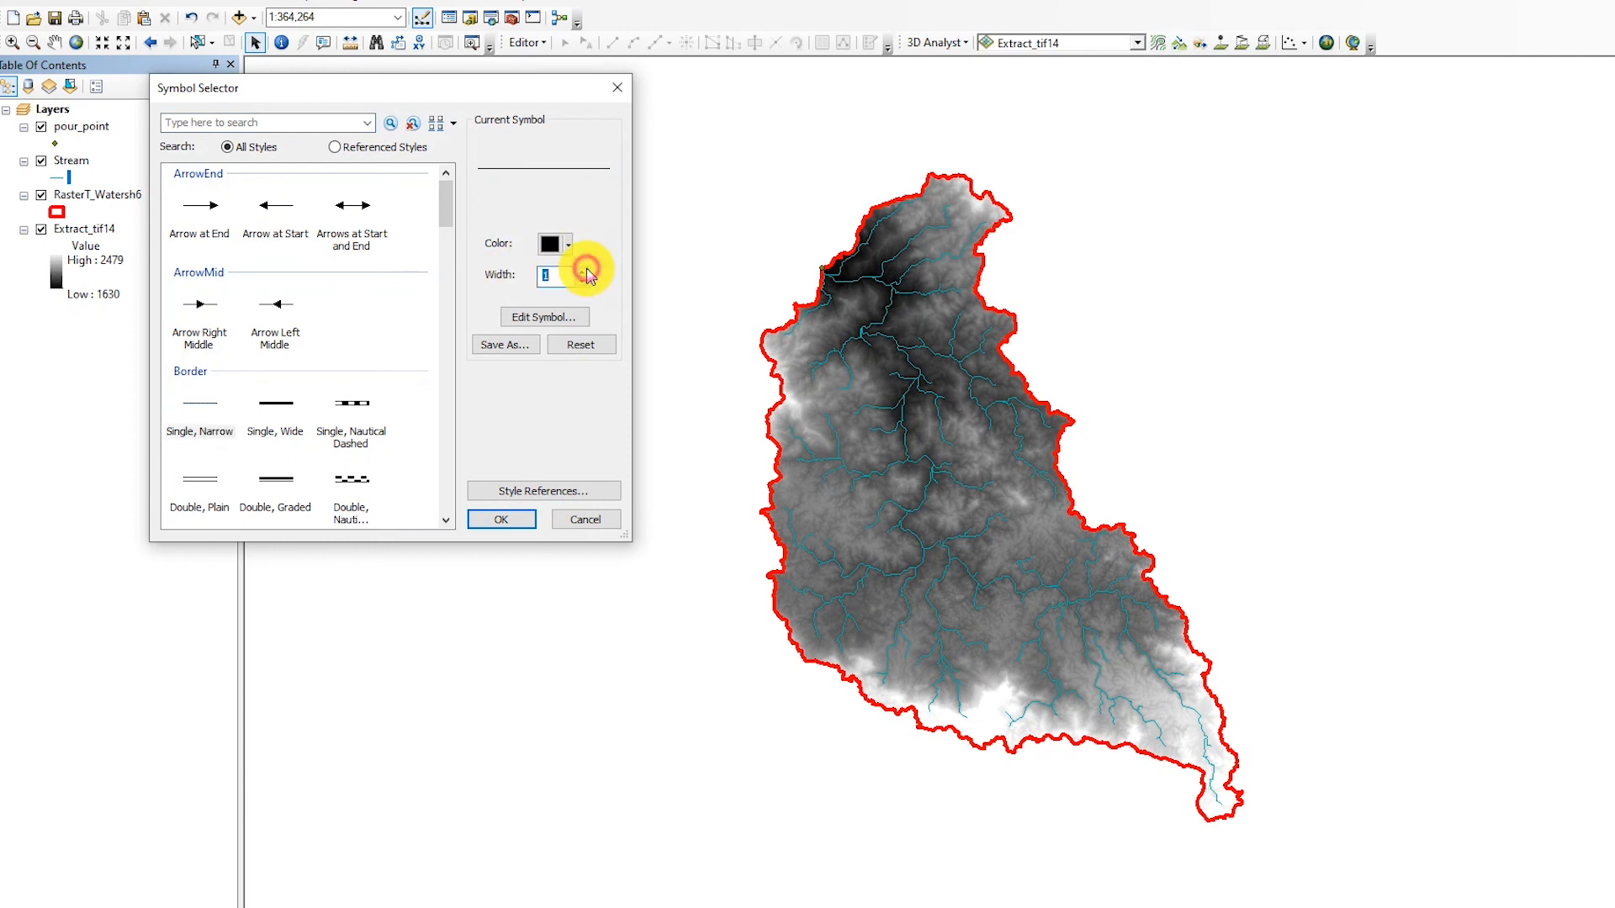
{"action": "left_click", "coordinate": [586, 271]}
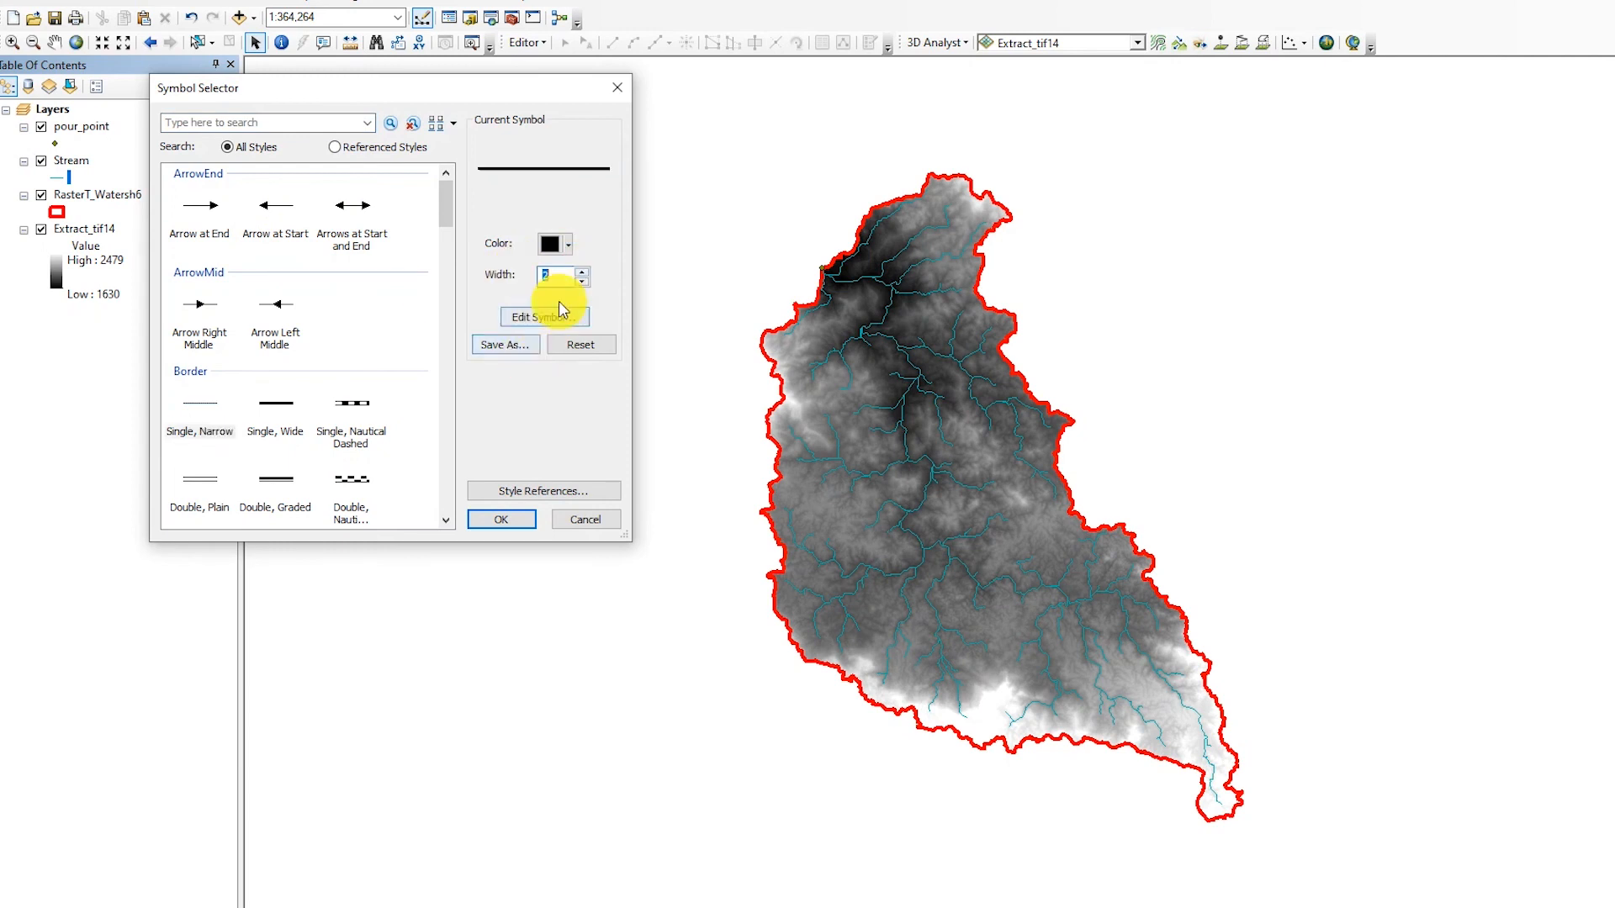
{"action": "left_click", "coordinate": [569, 246]}
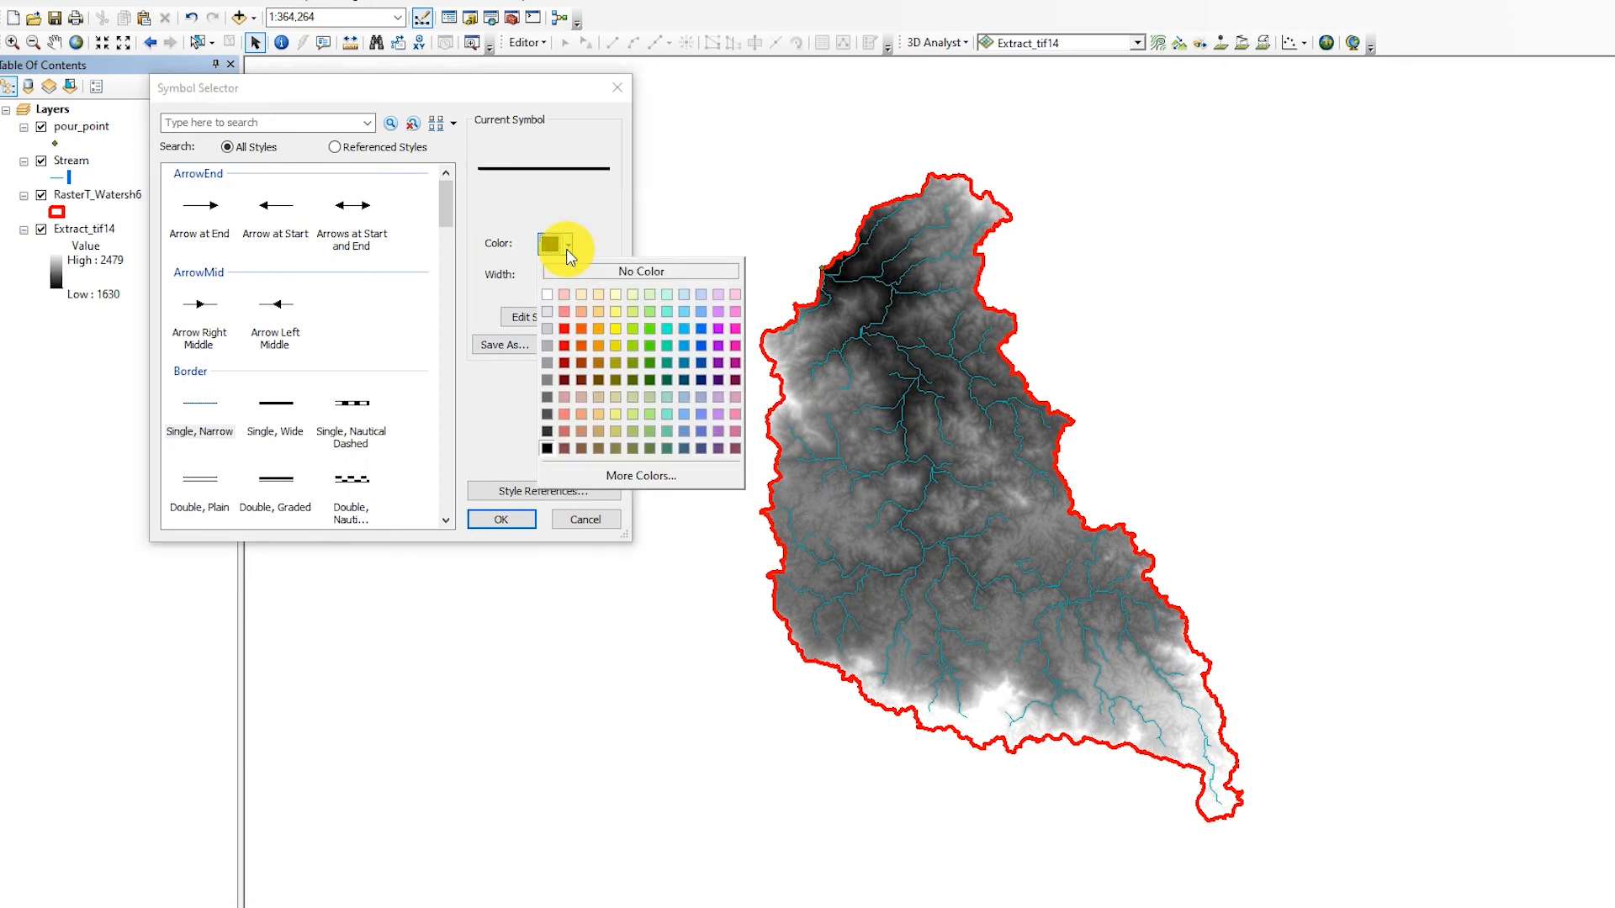
{"action": "left_click", "coordinate": [648, 327]}
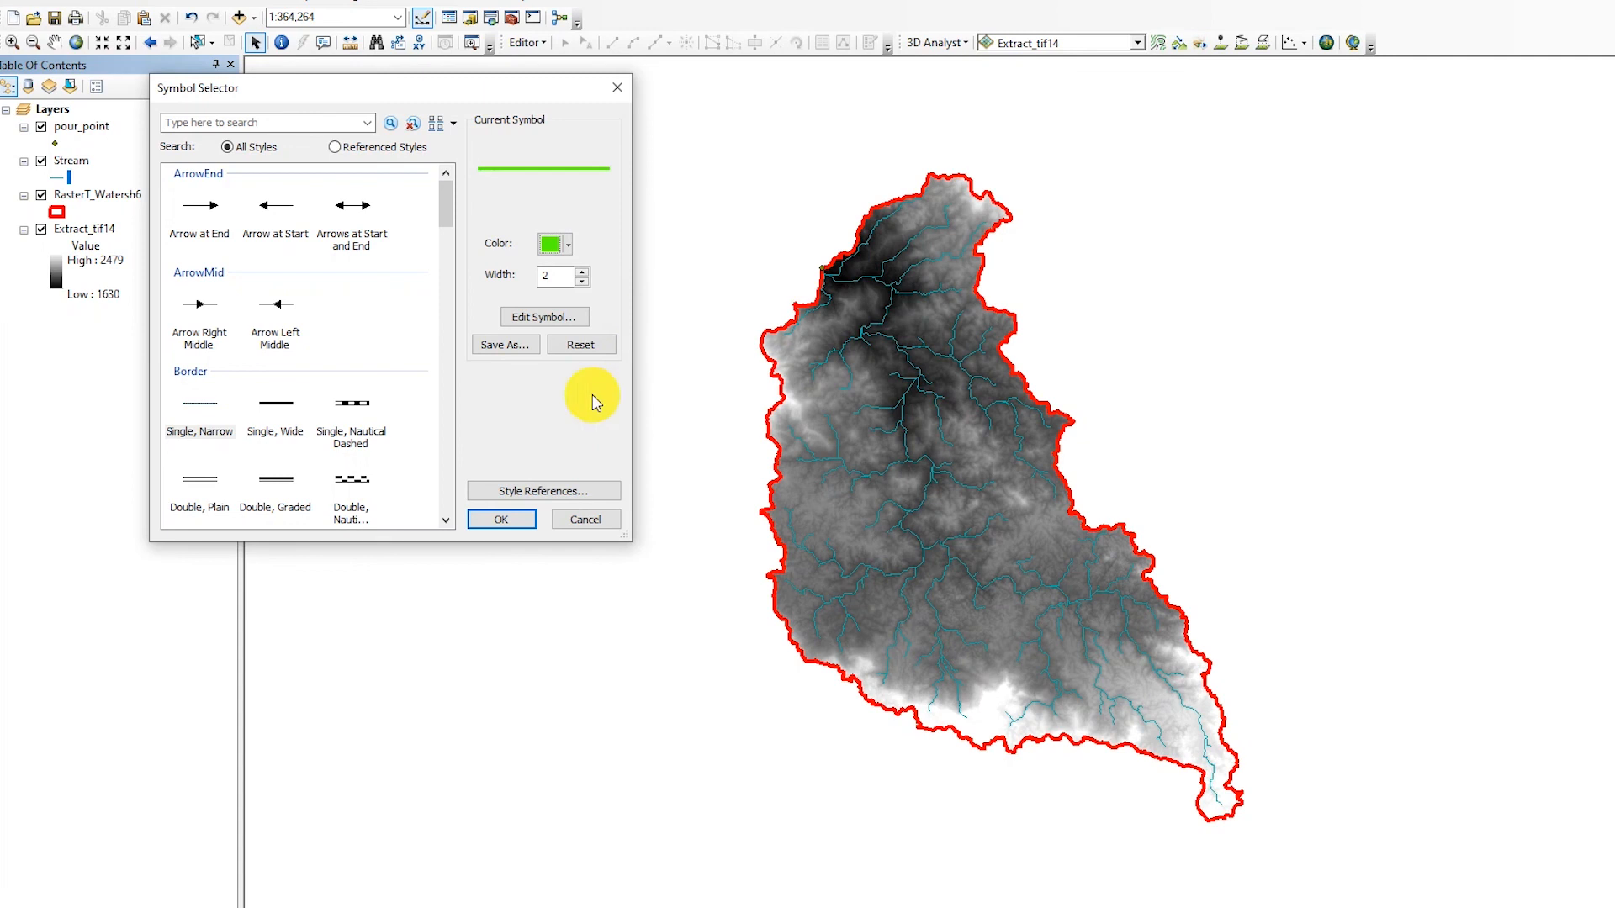
{"action": "left_click", "coordinate": [570, 253]}
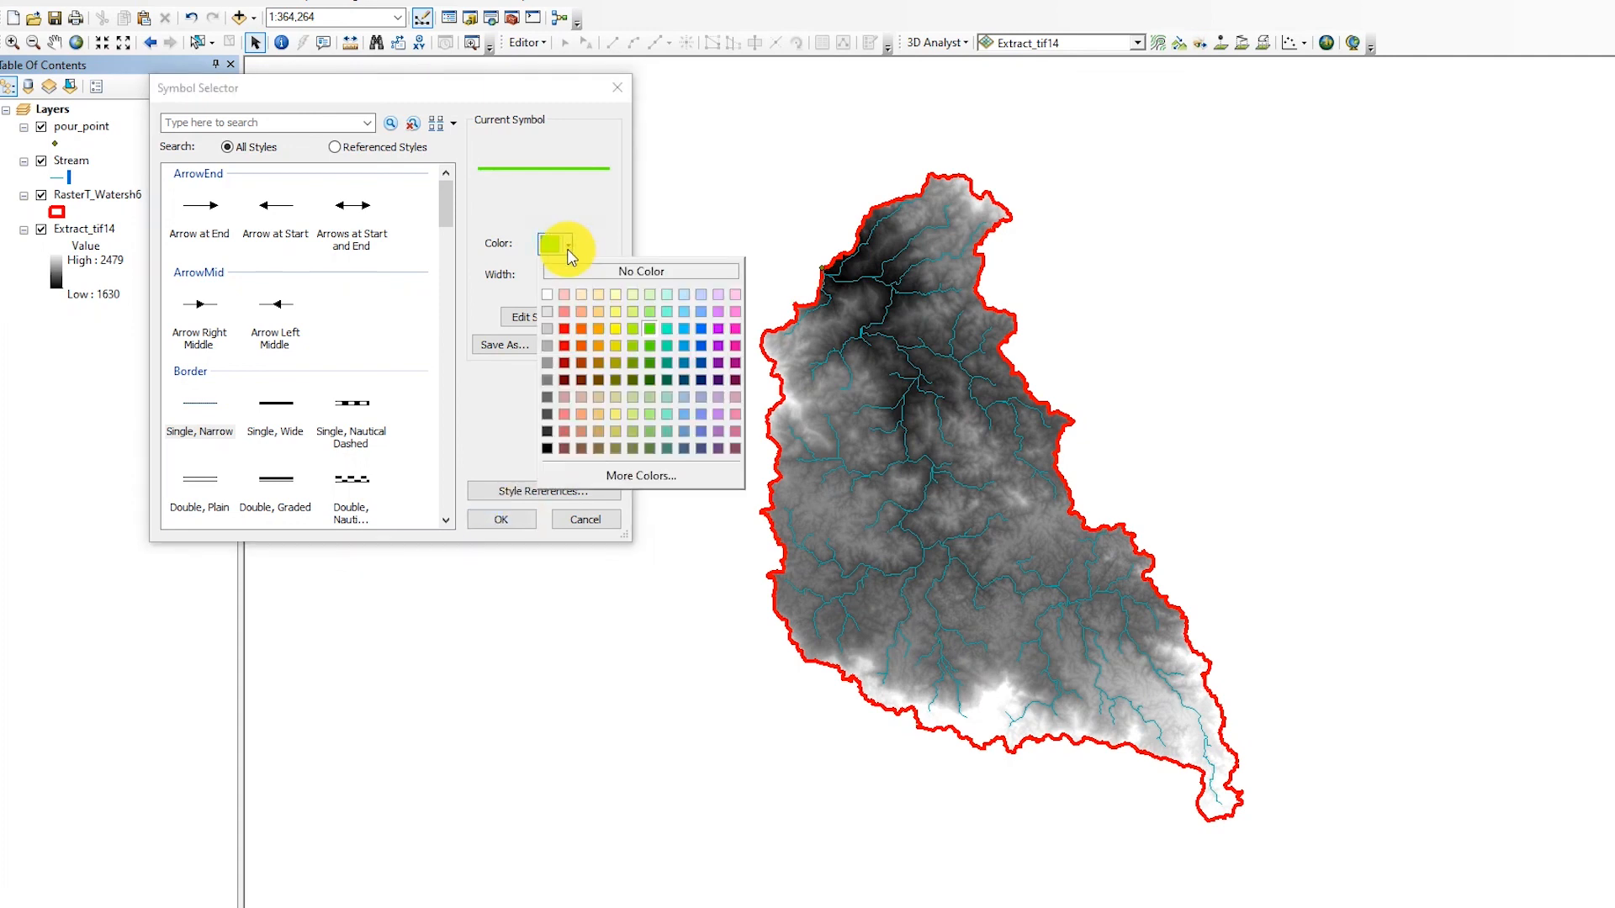
{"action": "left_click", "coordinate": [701, 328]}
{"action": "left_click", "coordinate": [498, 521]}
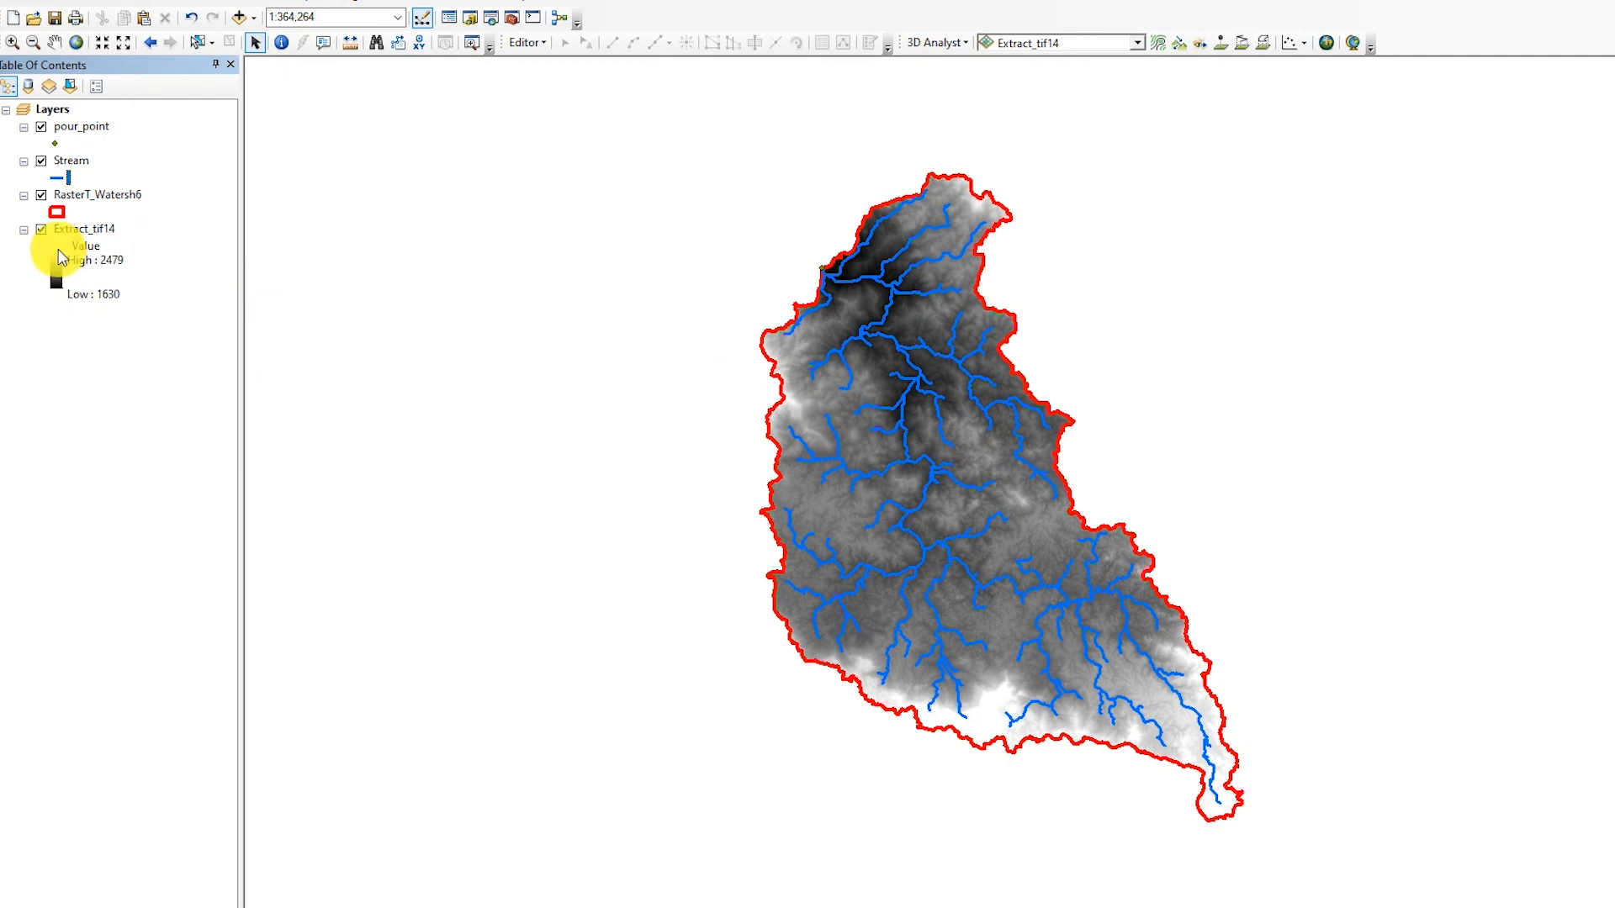
- Rename the Extract_tif14 raster layer as DEM_Watershed
{"action": "left_click", "coordinate": [90, 229]}
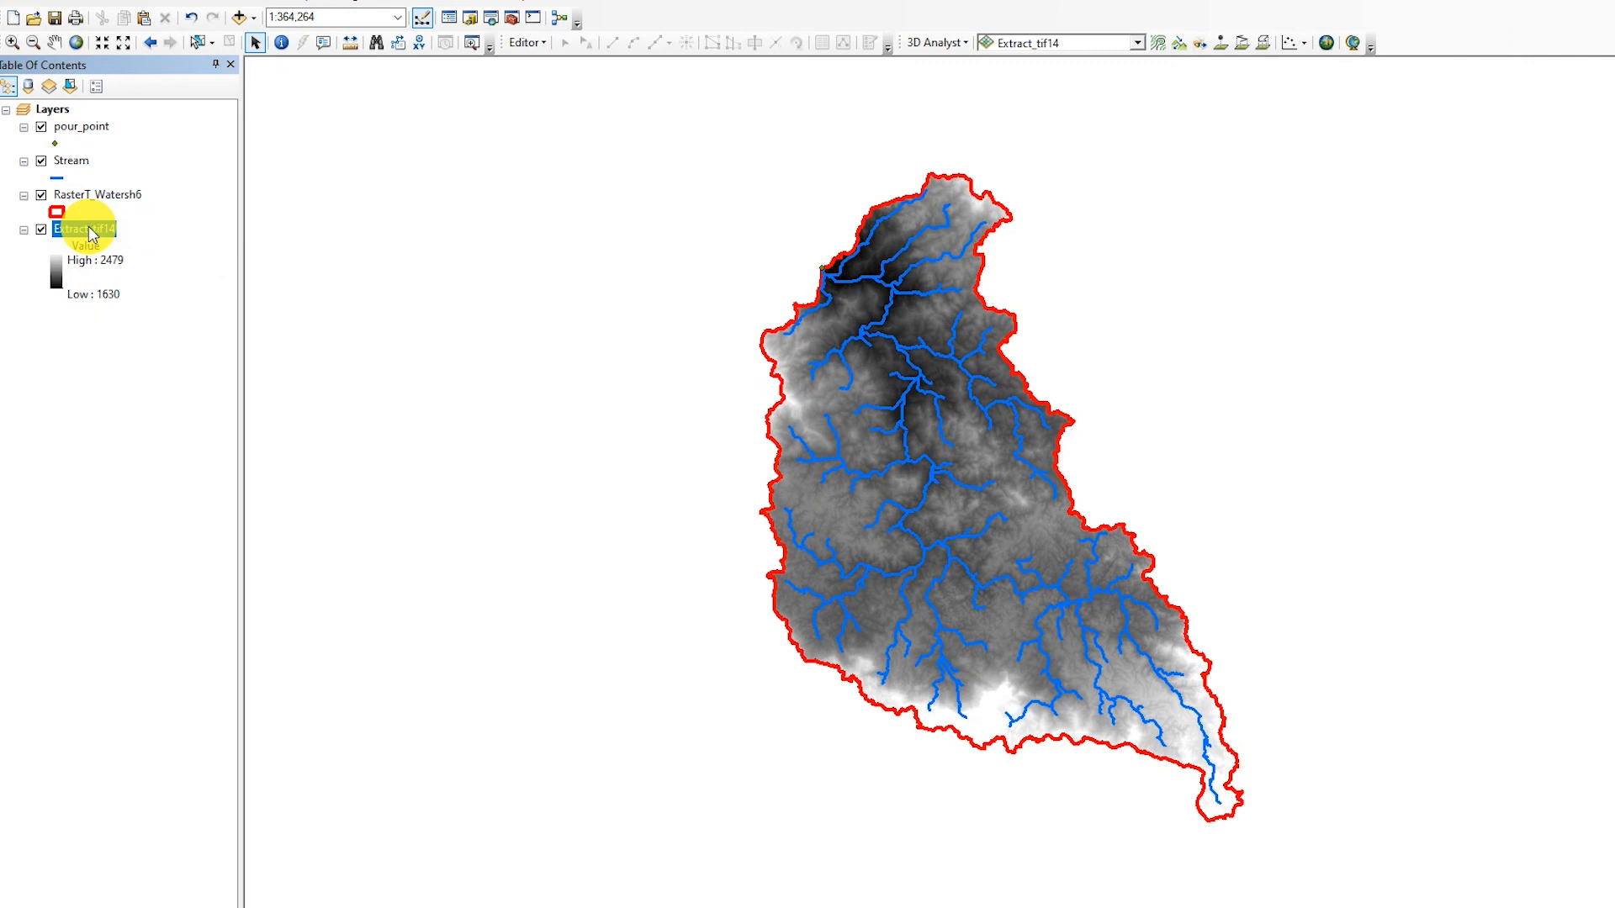
{"action": "left_click", "coordinate": [89, 229]}
{"action": "type", "text": "DE"}
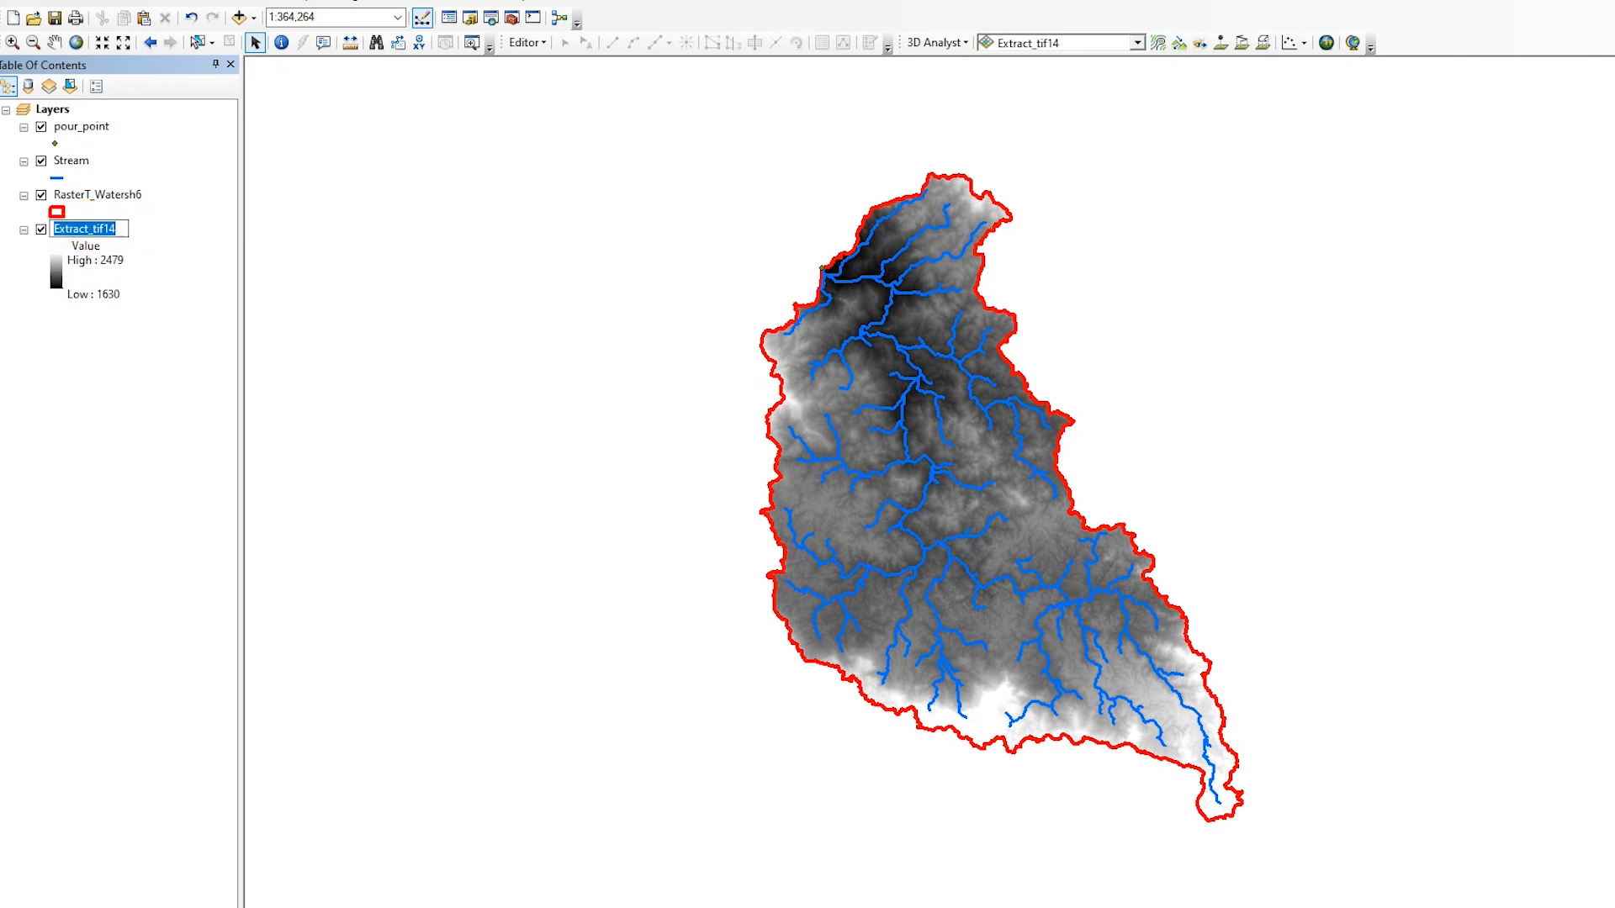
{"action": "type", "text": "M_"}
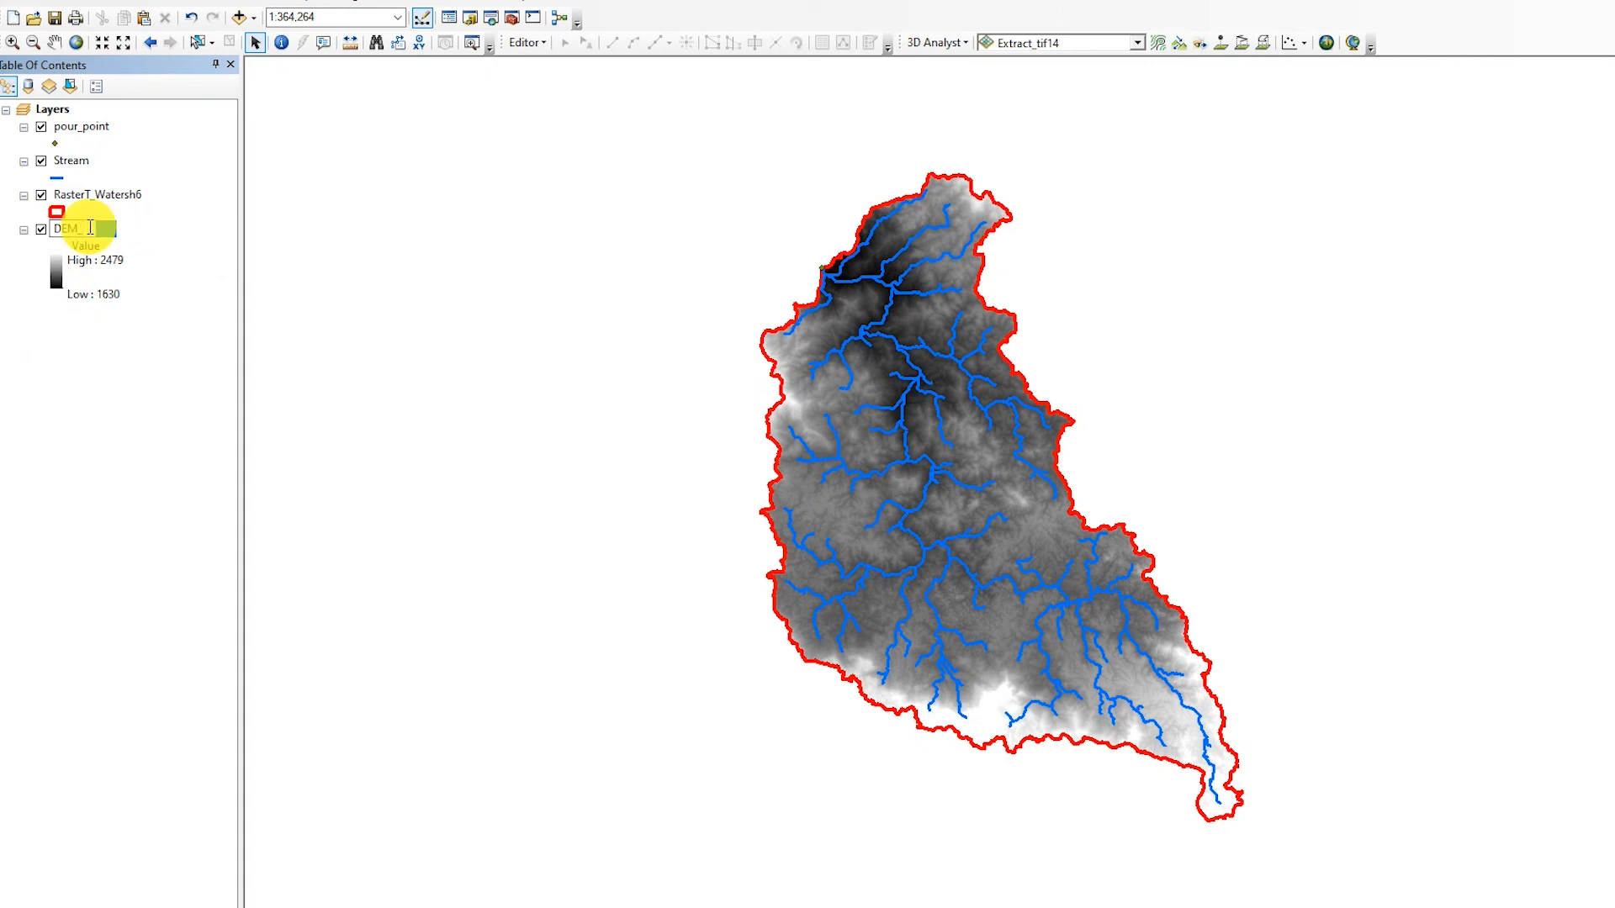
{"action": "type", "text": "s"}
{"action": "key", "text": "BackSpace"}
{"action": "type", "text": "Water"}
{"action": "key", "text": "Return"}
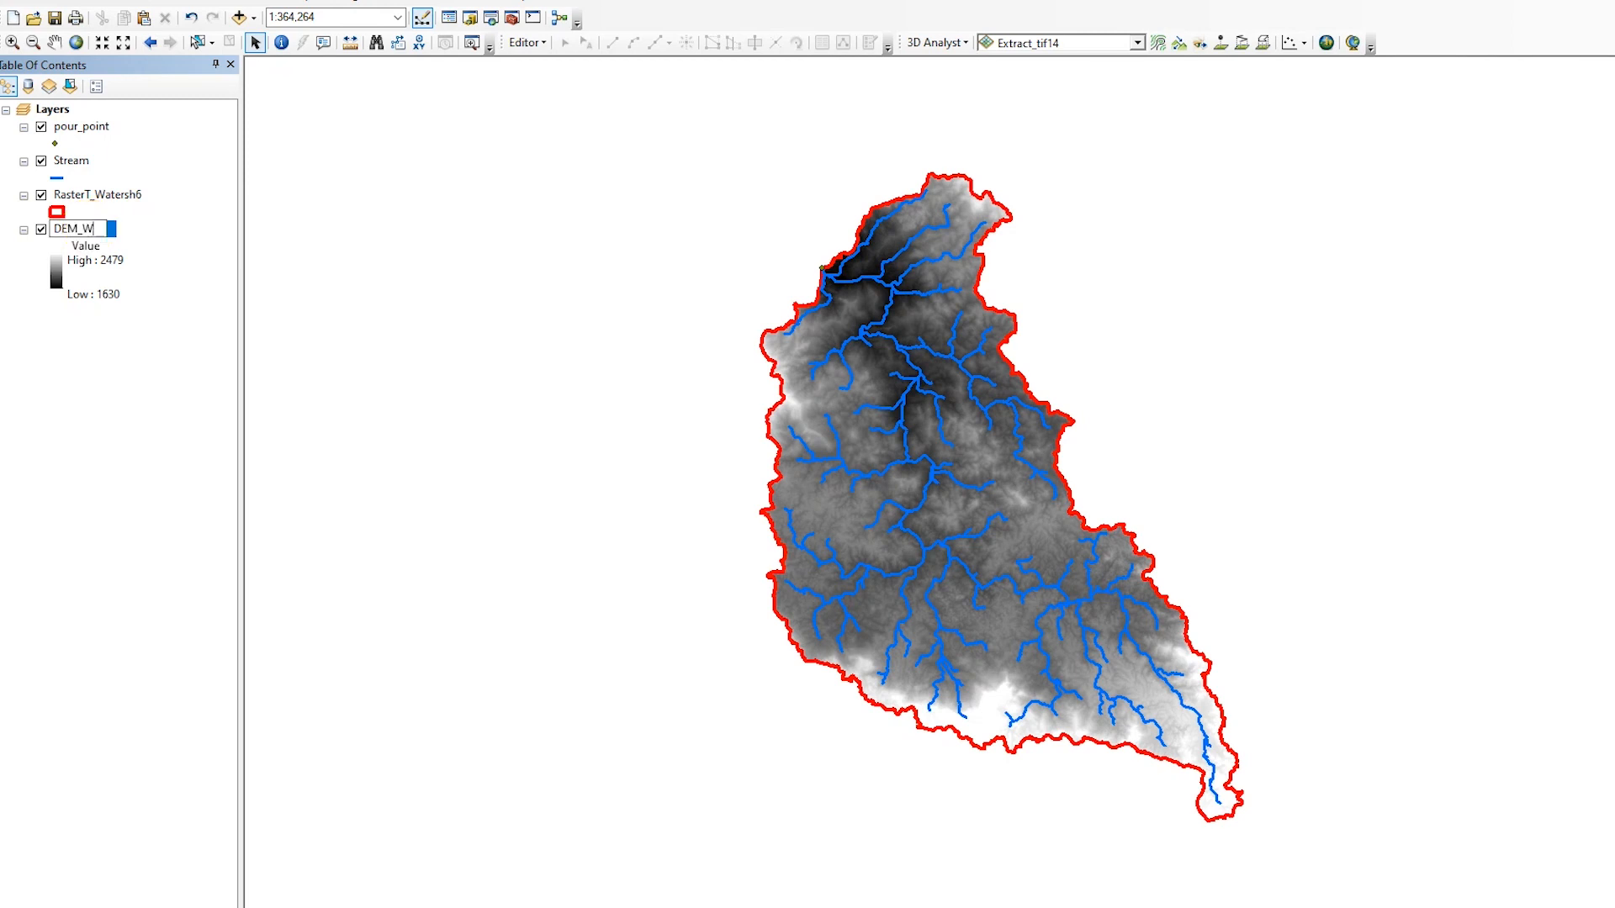
{"action": "left_click", "coordinate": [90, 228]}
{"action": "type", "text": "shed"}
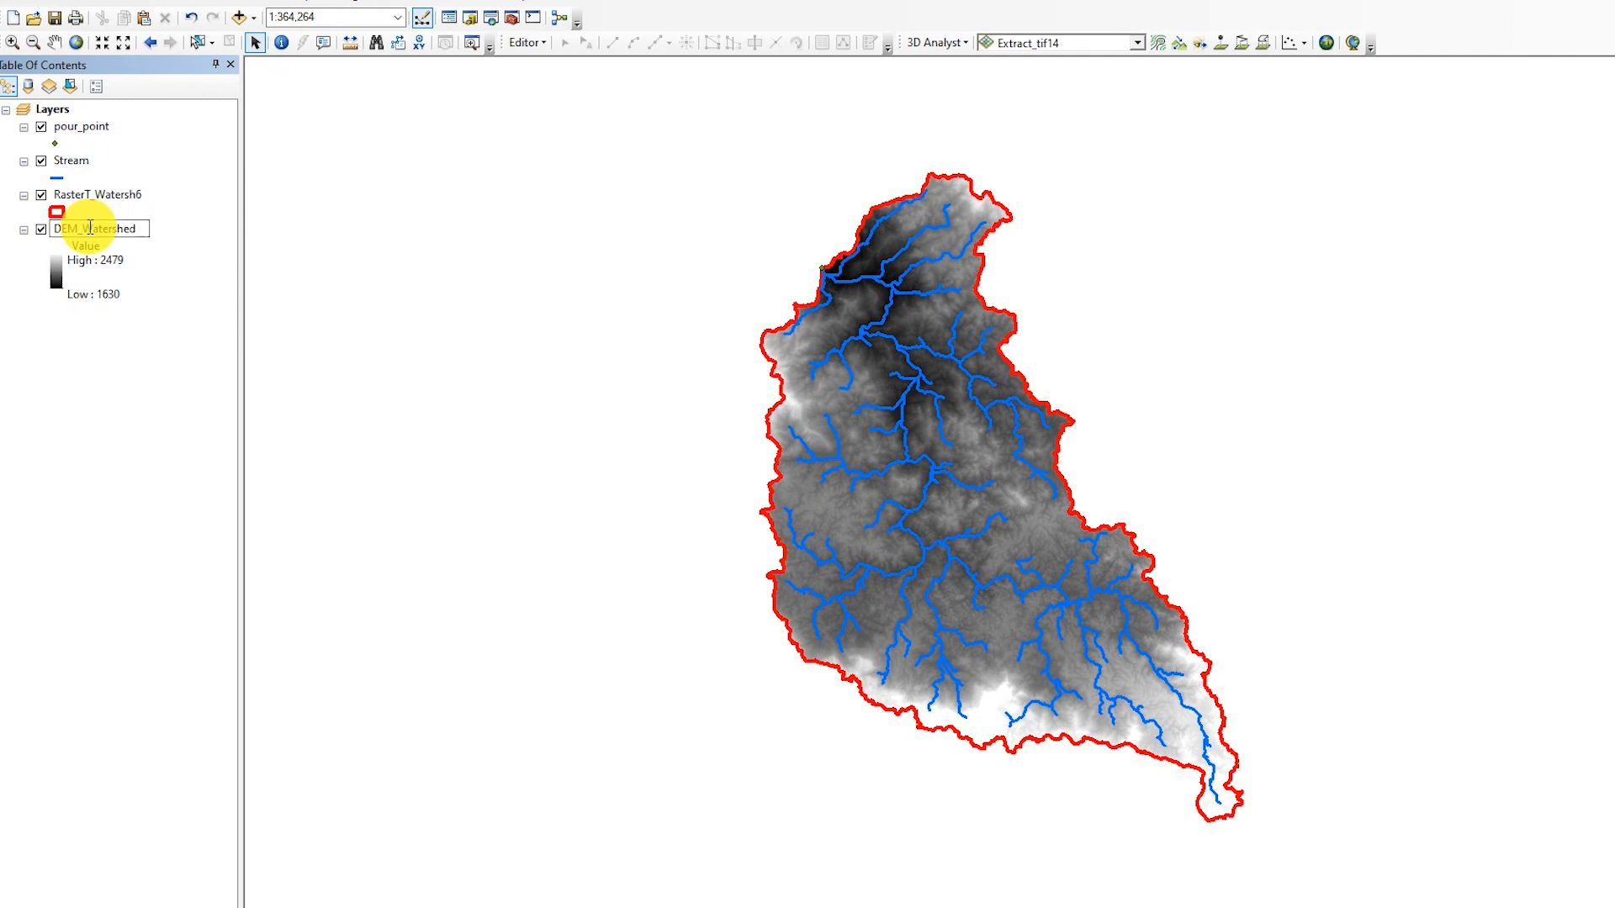
{"action": "key", "text": "Return"}
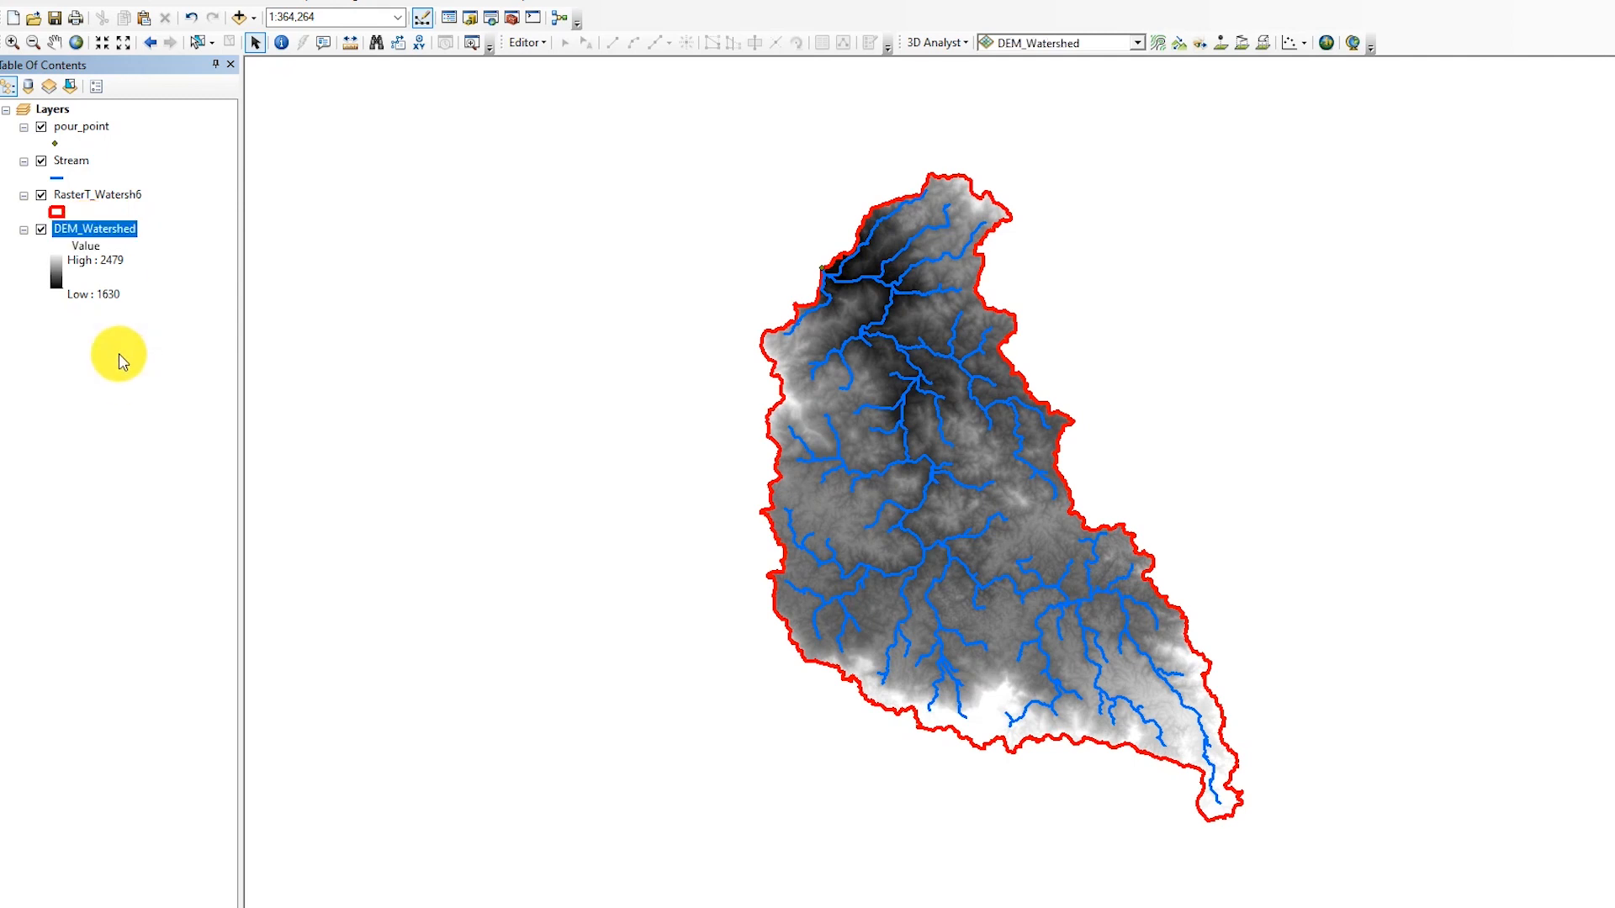
- Apply the yellow-green-to-dark-blue color ramp to the DEM_Watershed raster
{"action": "left_click", "coordinate": [53, 281]}
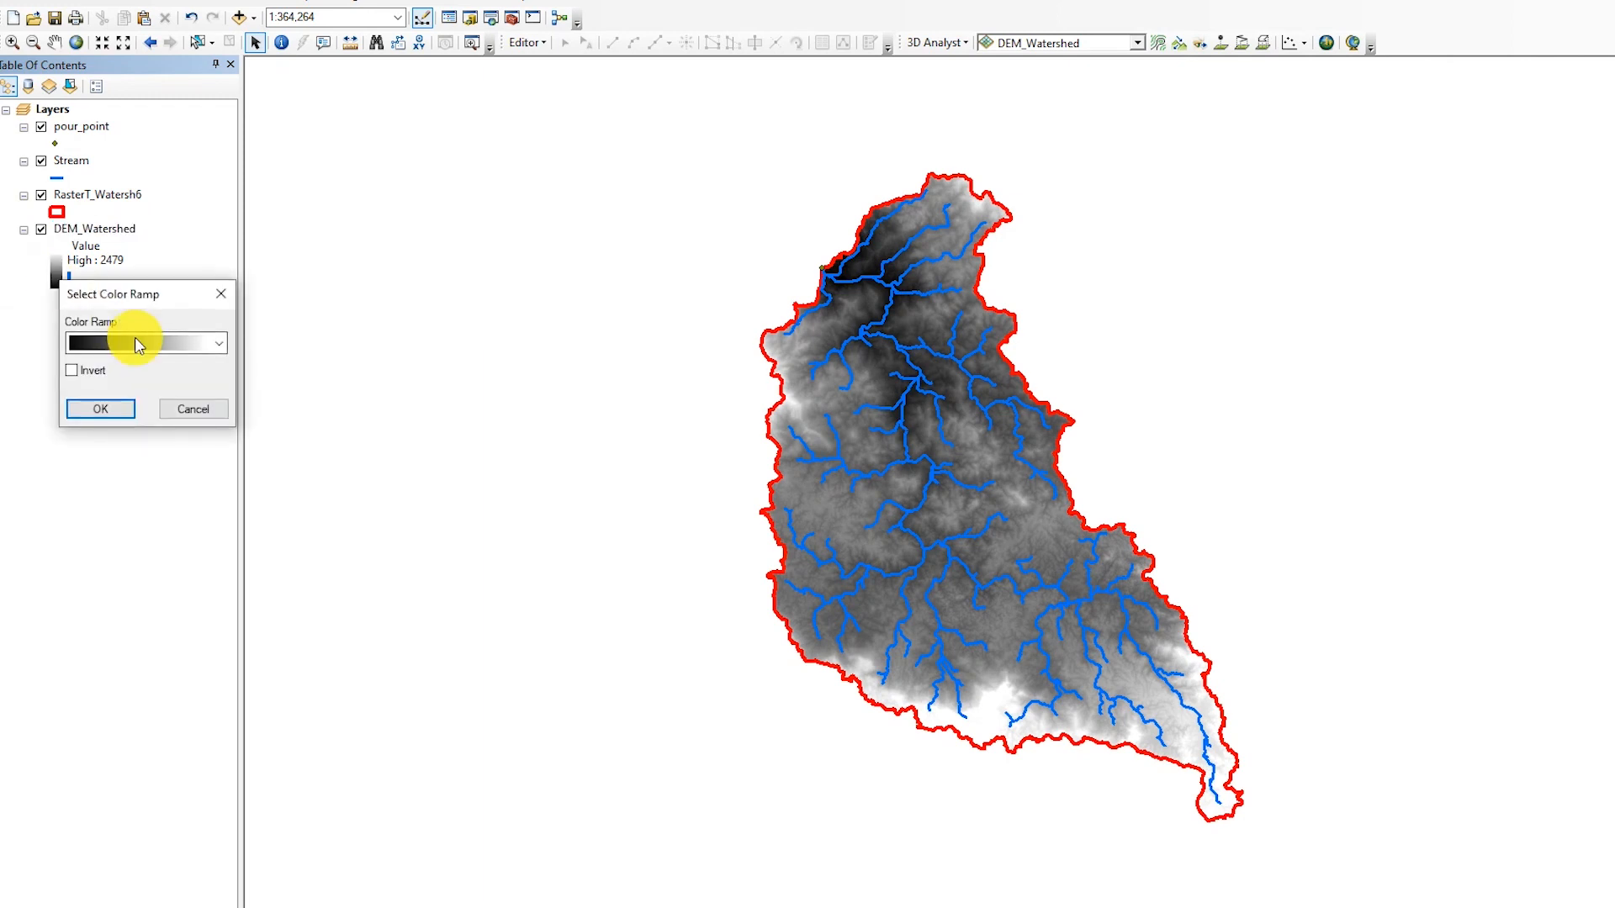
{"action": "left_click", "coordinate": [135, 340]}
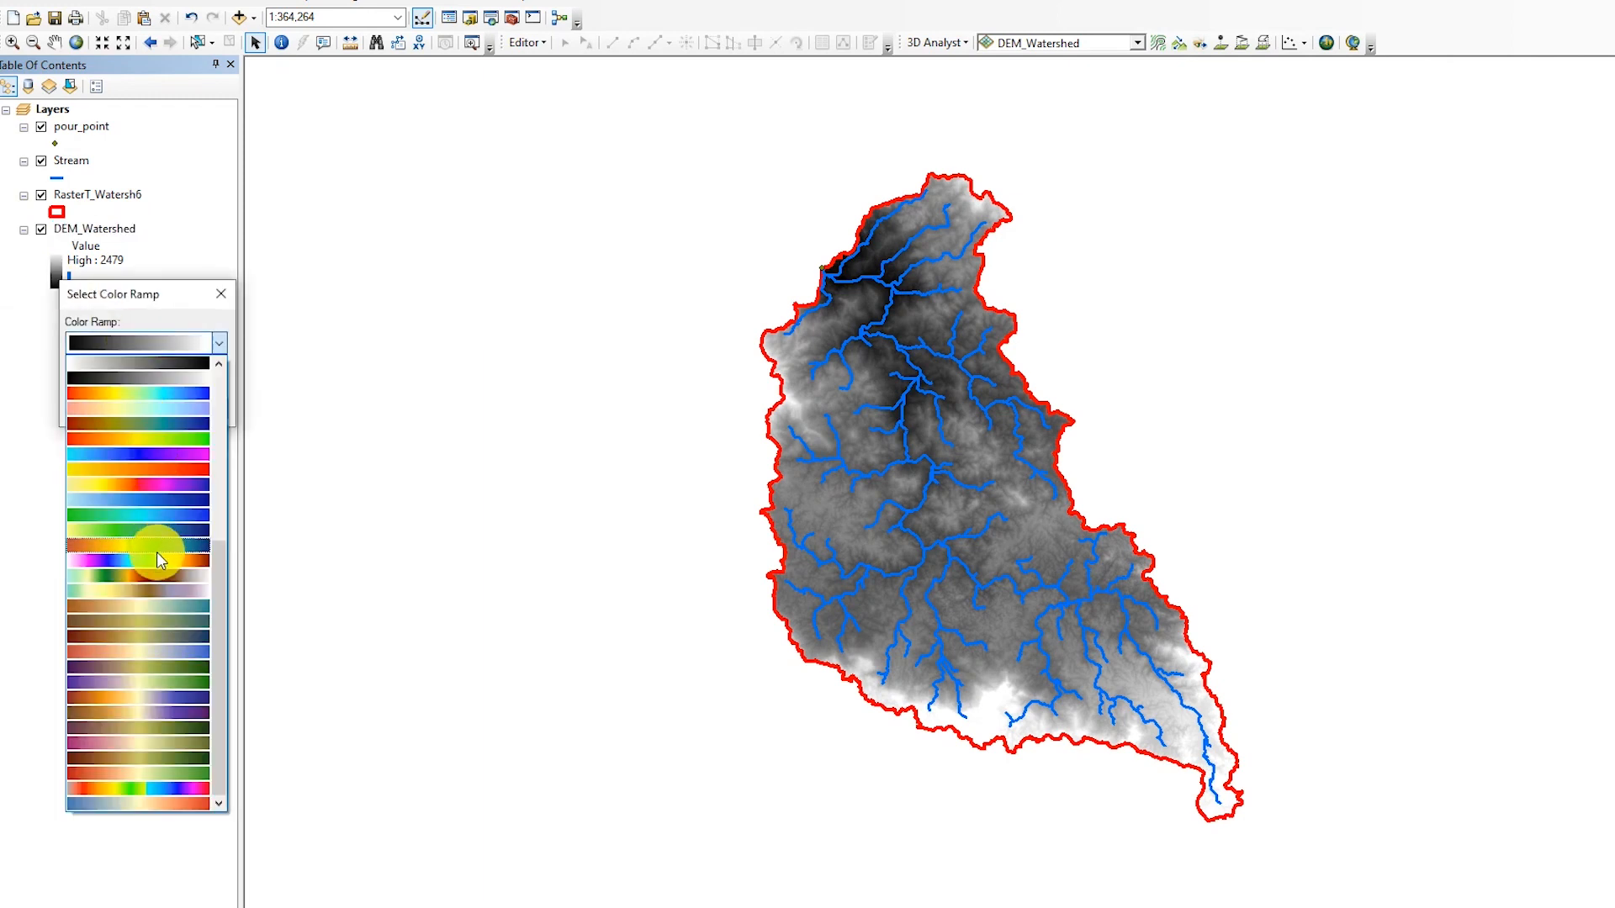
{"action": "left_click", "coordinate": [163, 533]}
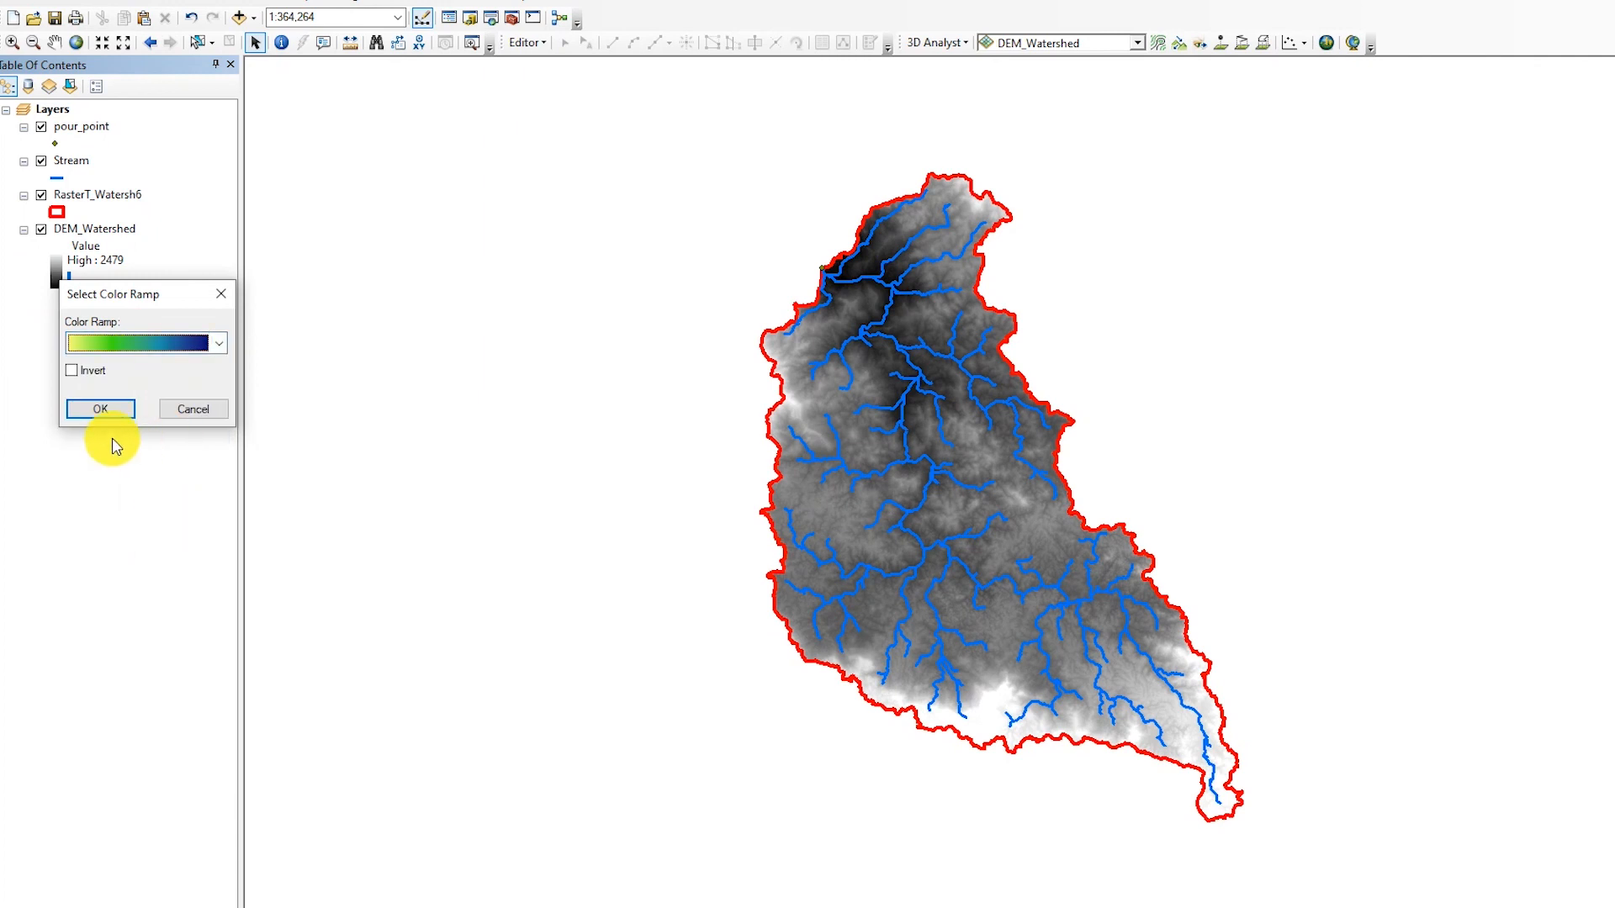
{"action": "left_click", "coordinate": [98, 409]}
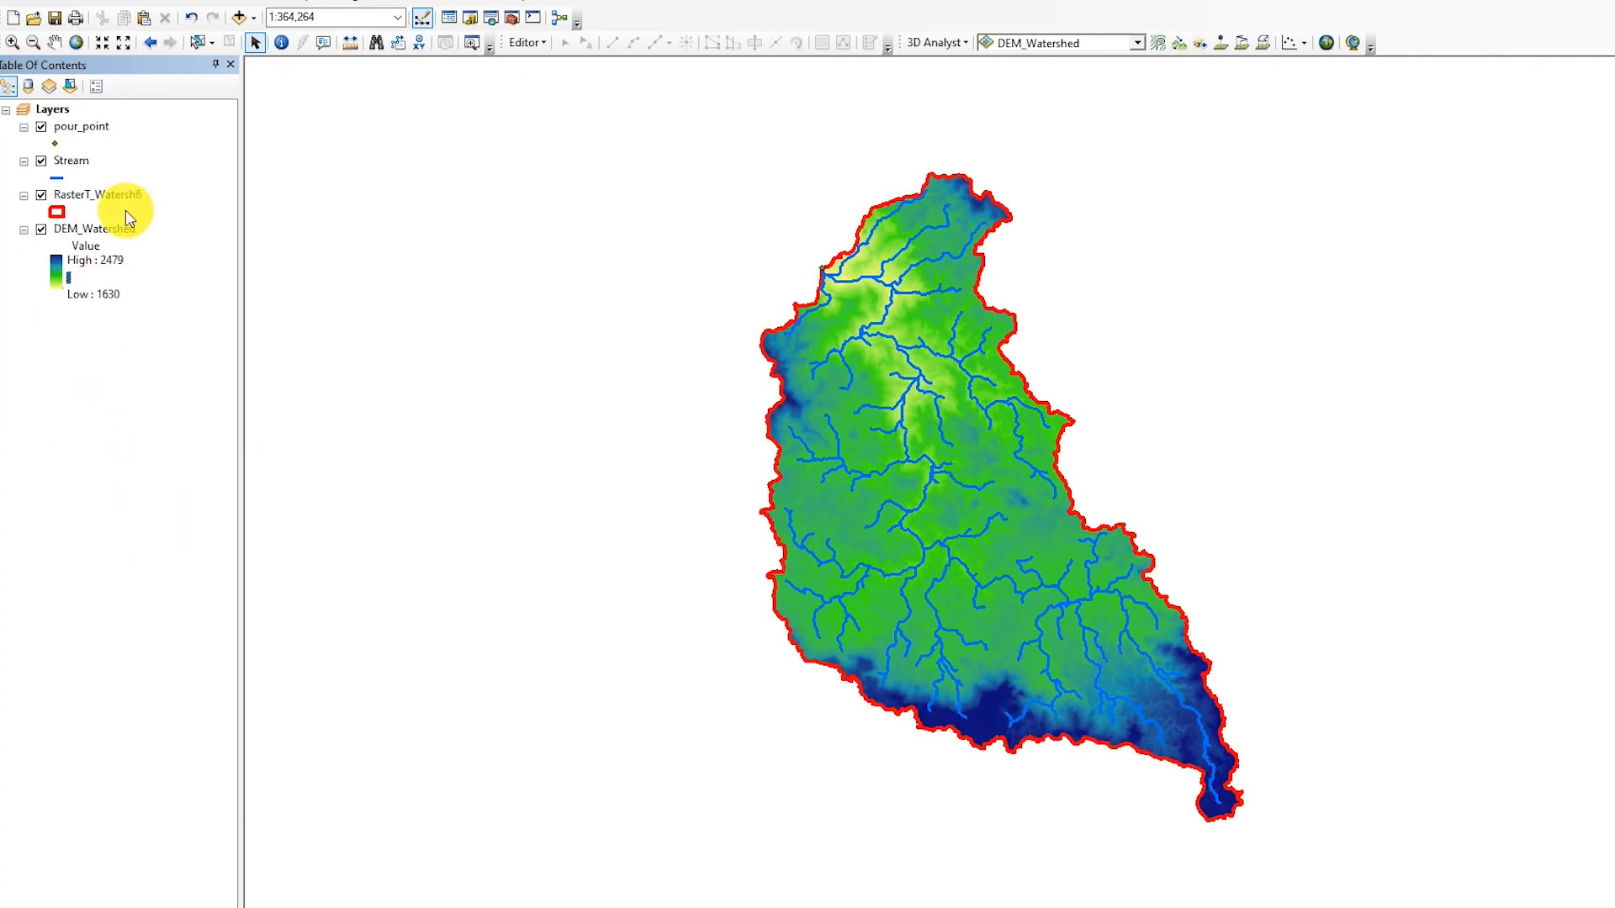
- Remove the pour_point layer from the map
{"action": "left_click", "coordinate": [82, 127]}
{"action": "right_click", "coordinate": [82, 126]}
{"action": "left_click", "coordinate": [163, 158]}
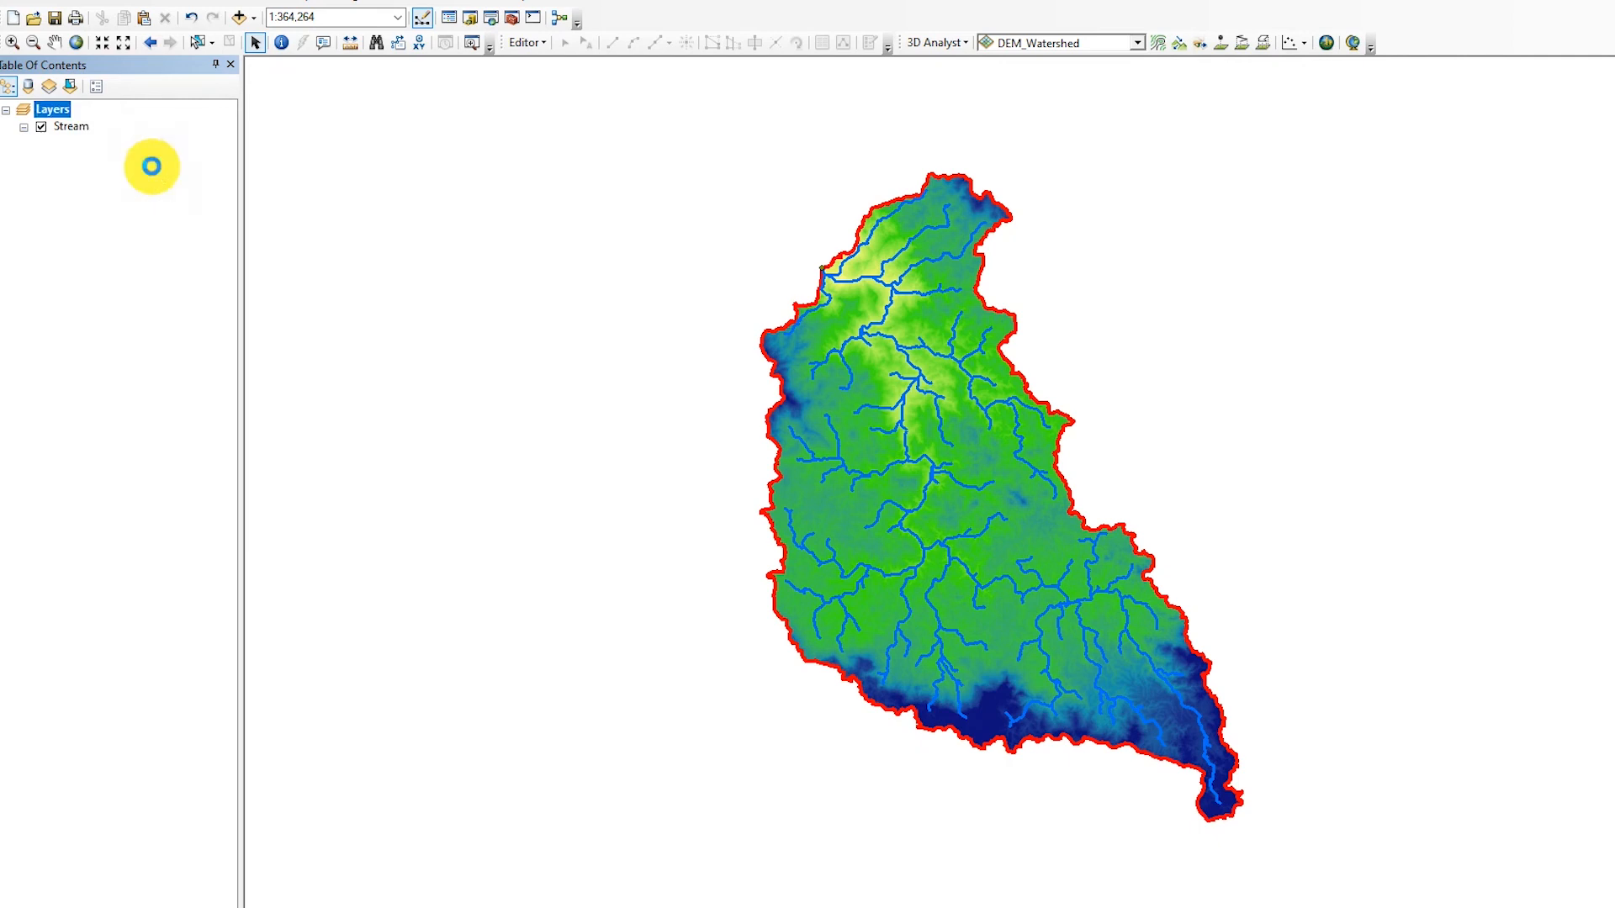